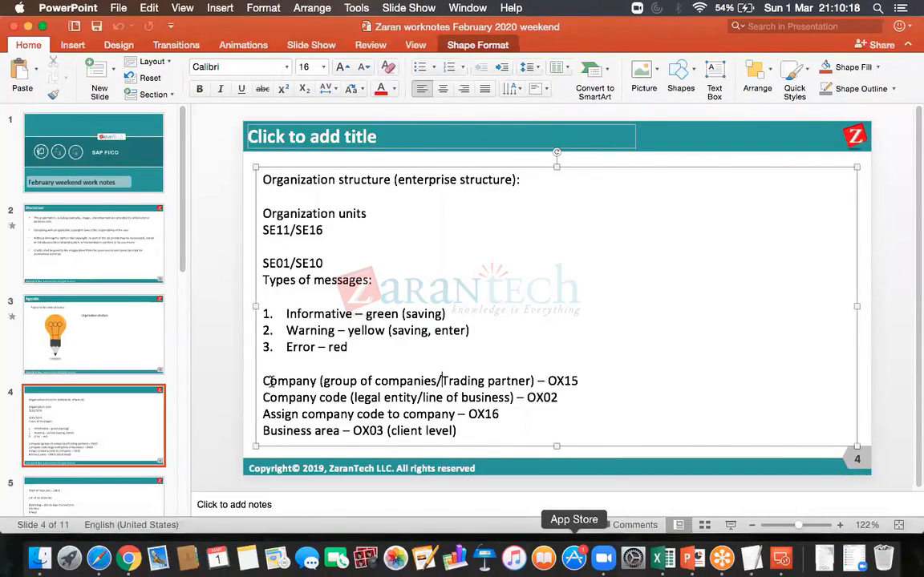
- Highlight the terms "Company code" and "Company" in the organization structure notes on slide 4
drag(347, 398, 259, 397)
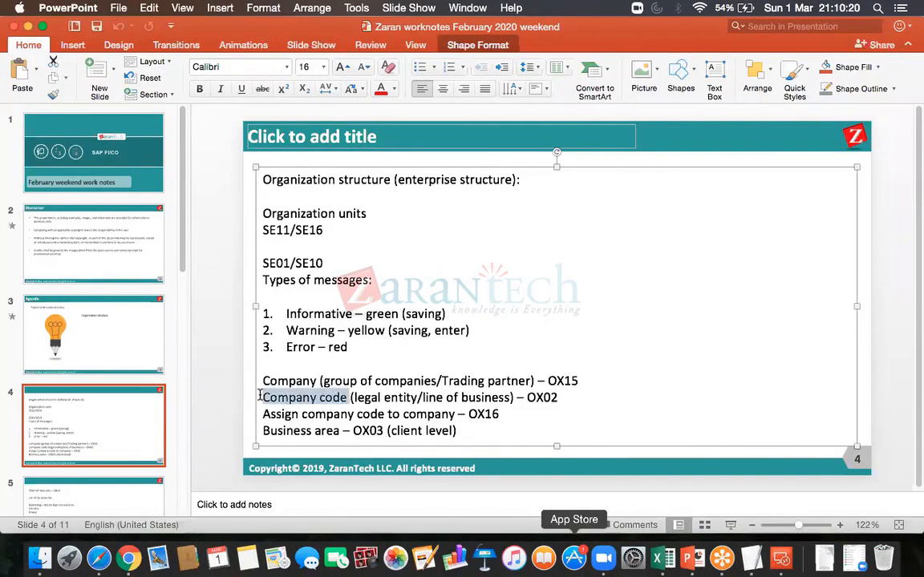
click(318, 382)
drag(320, 382, 269, 380)
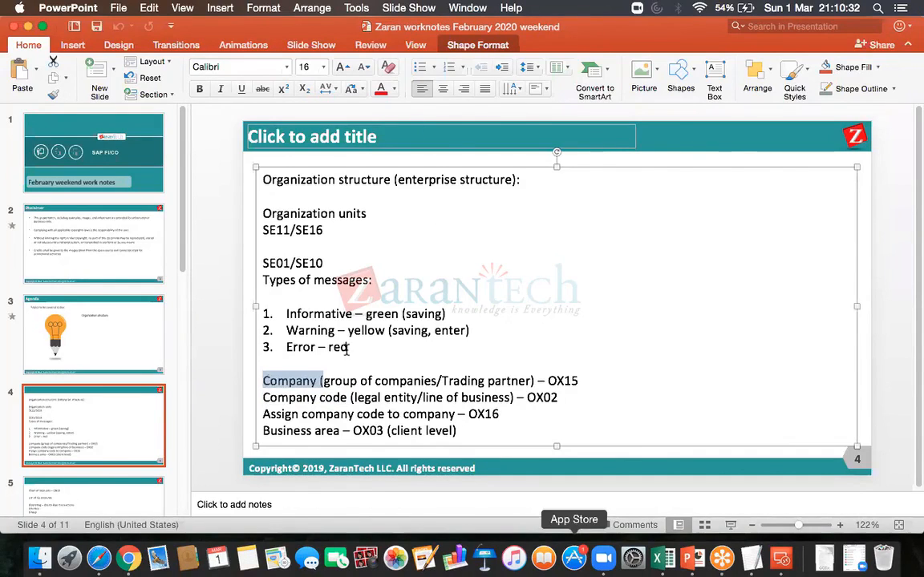
click(276, 358)
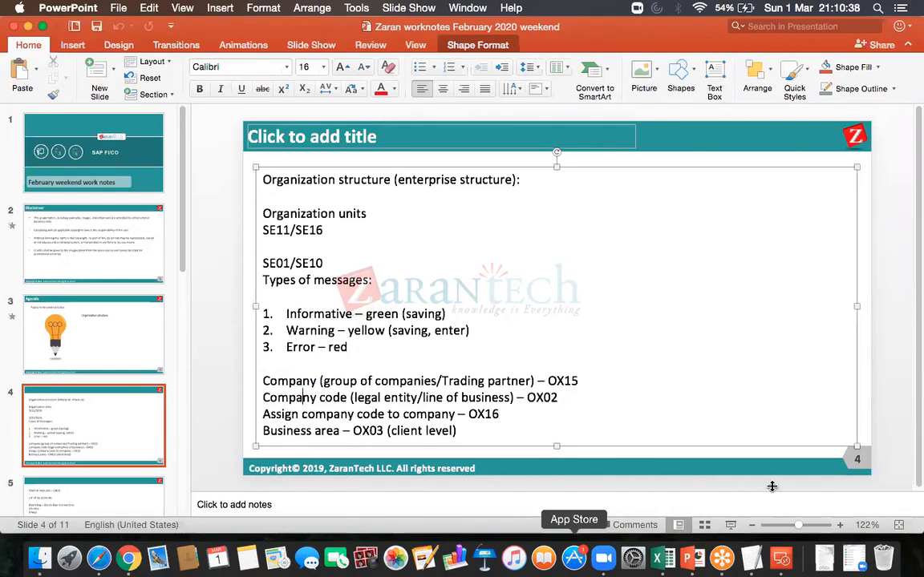
- Switch to the SAP remote desktop session and run transaction OX16 to assign company codes to companies
click(782, 559)
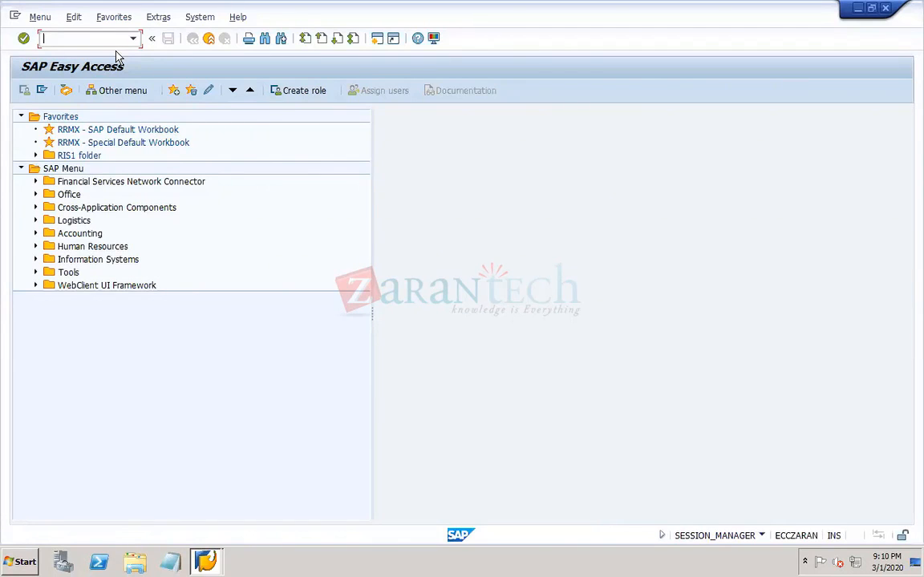
text(OX16)
key(Return)
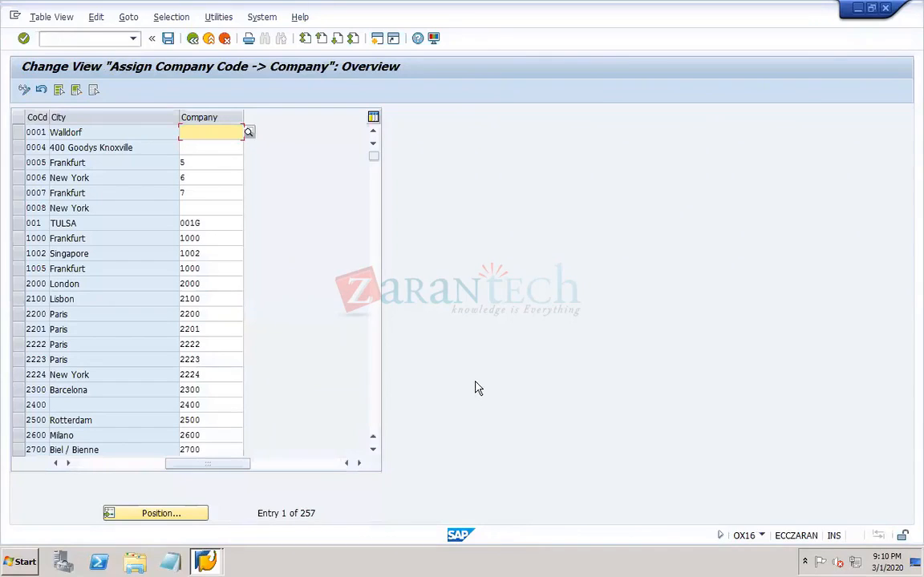
- Start transaction SPRO in a new session and display the SAP Reference IMG
click(79, 37)
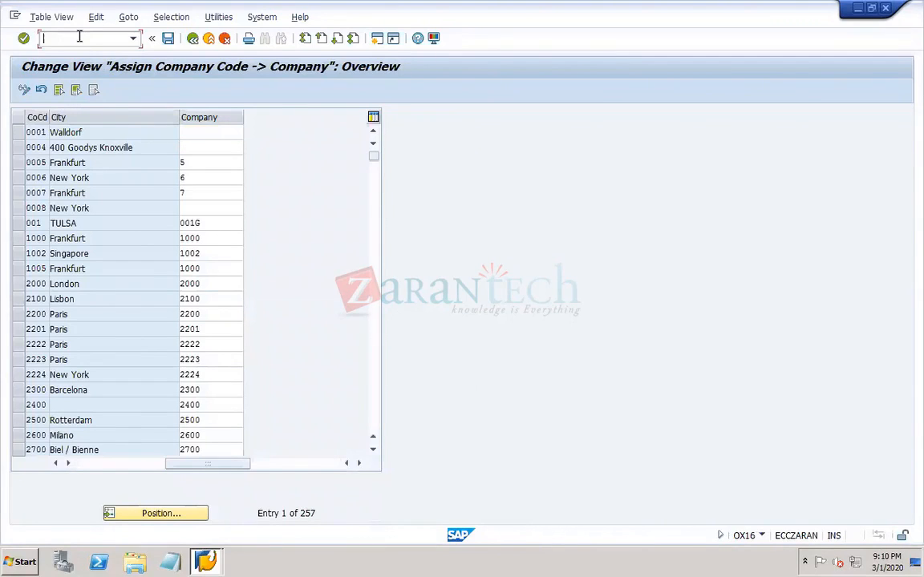
text(/OSPRO)
key(Return)
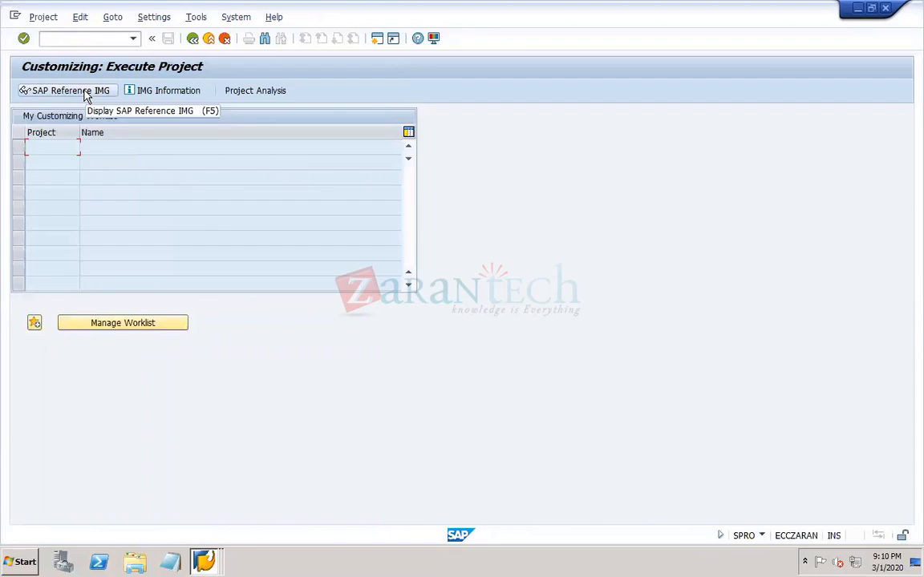
click(87, 94)
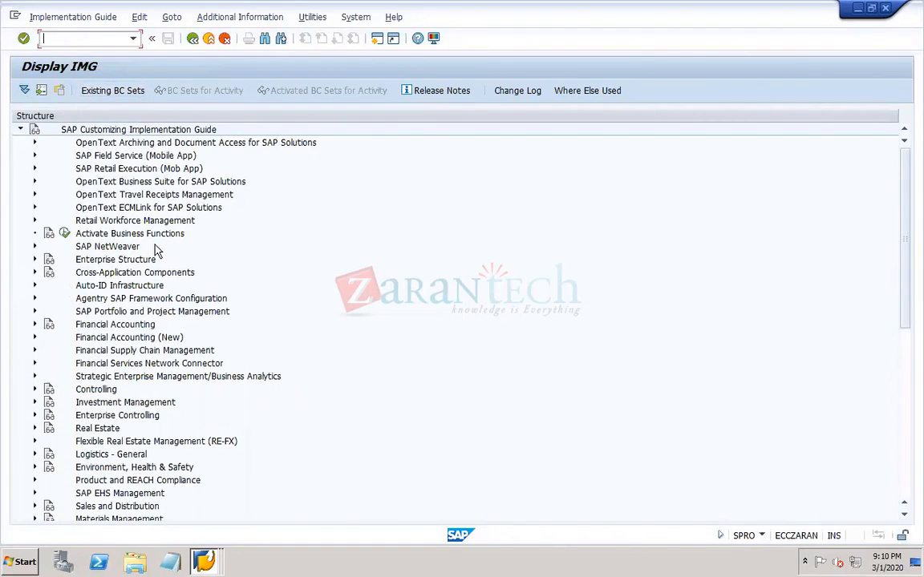
- Switch to PowerPoint to check the company code transaction in the notes, and return to the SAP remote desktop
click(693, 553)
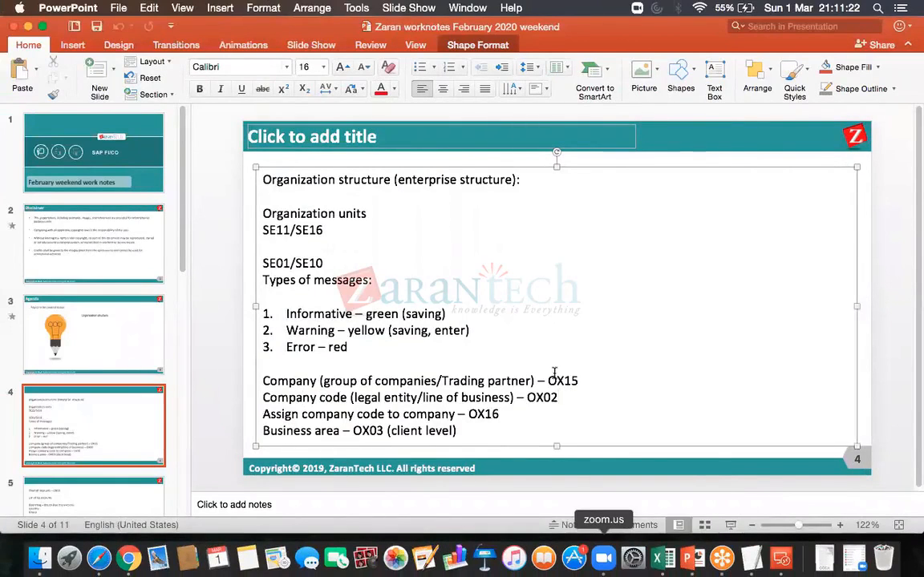
click(569, 393)
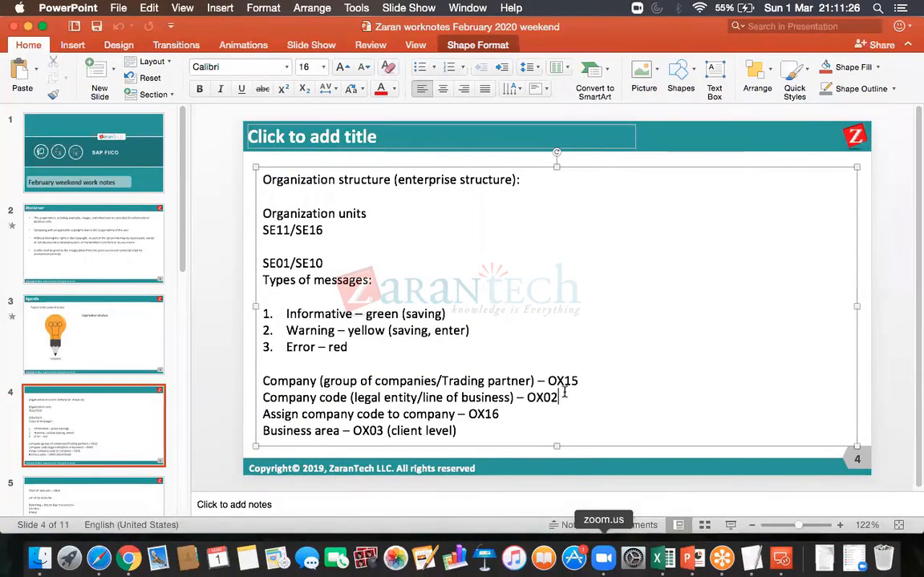
click(782, 559)
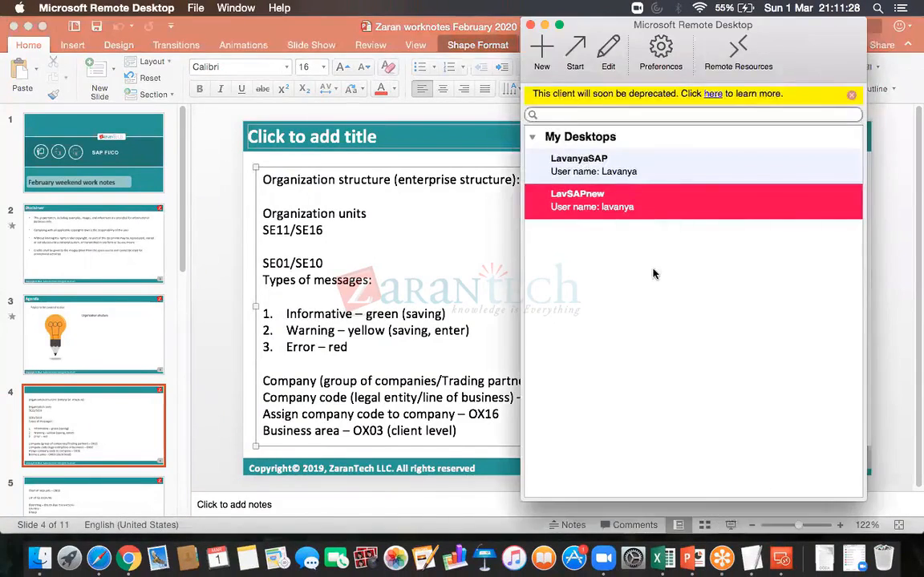
double_click(596, 212)
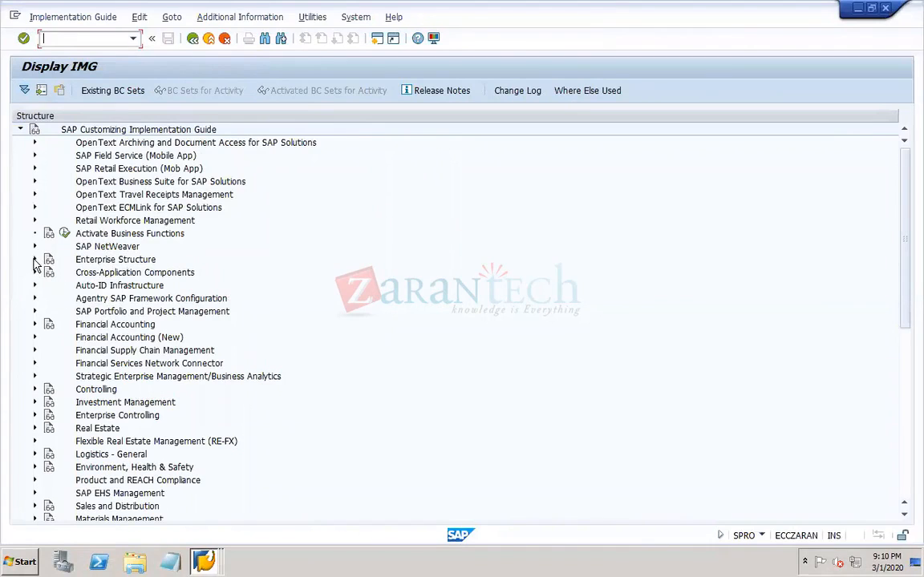
- Expand Enterprise Structure, Definition and Financial Accounting in the IMG tree
click(34, 260)
click(49, 287)
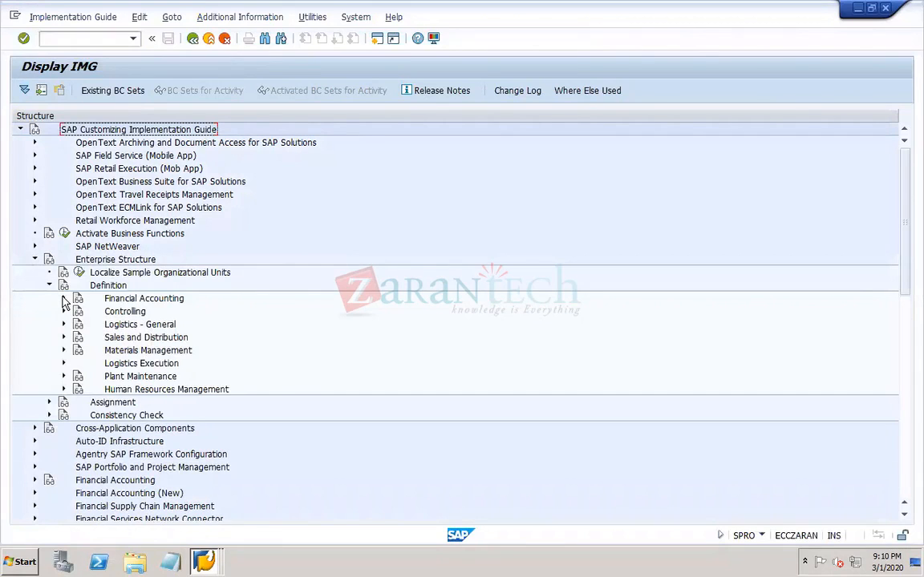
click(64, 298)
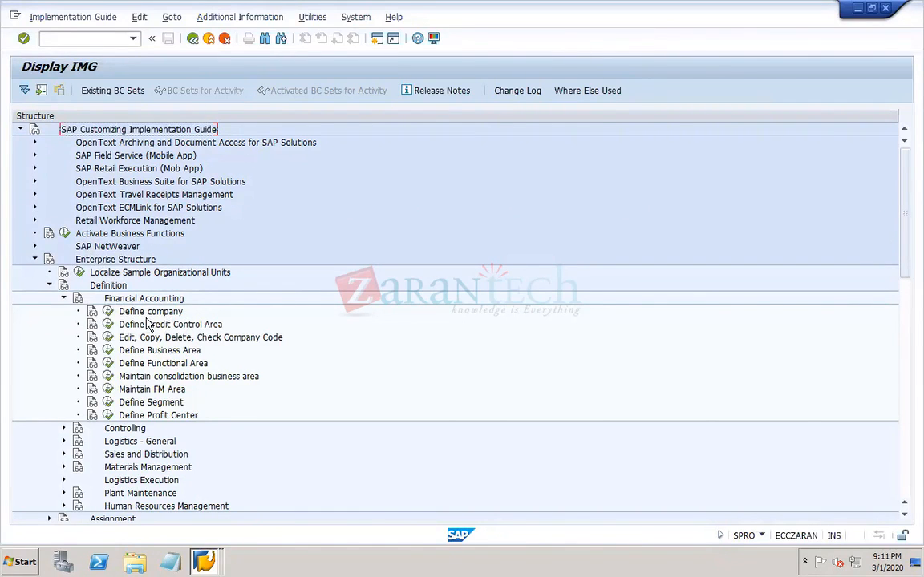
- Review the company transaction code in the PowerPoint notes and go back to the SAP remote desktop
mouse_move(578, 561)
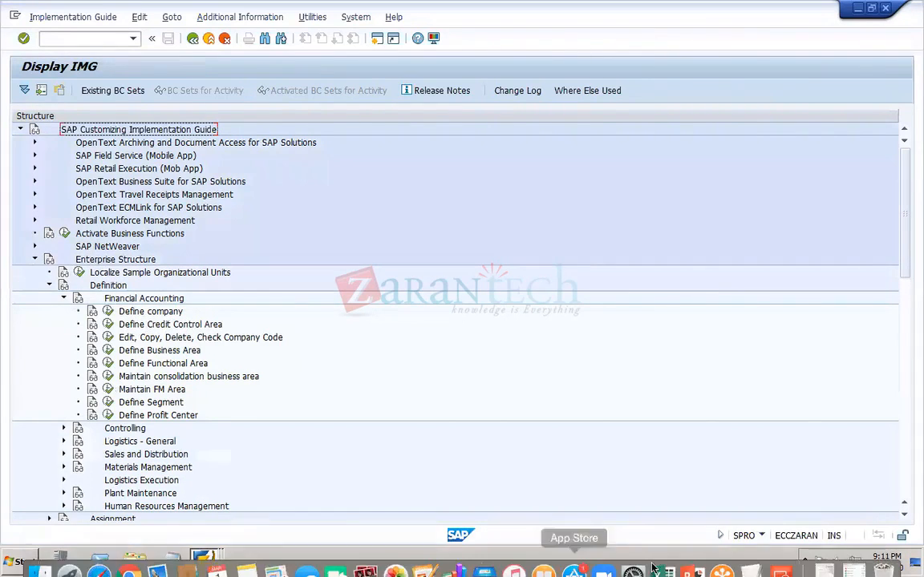
click(689, 561)
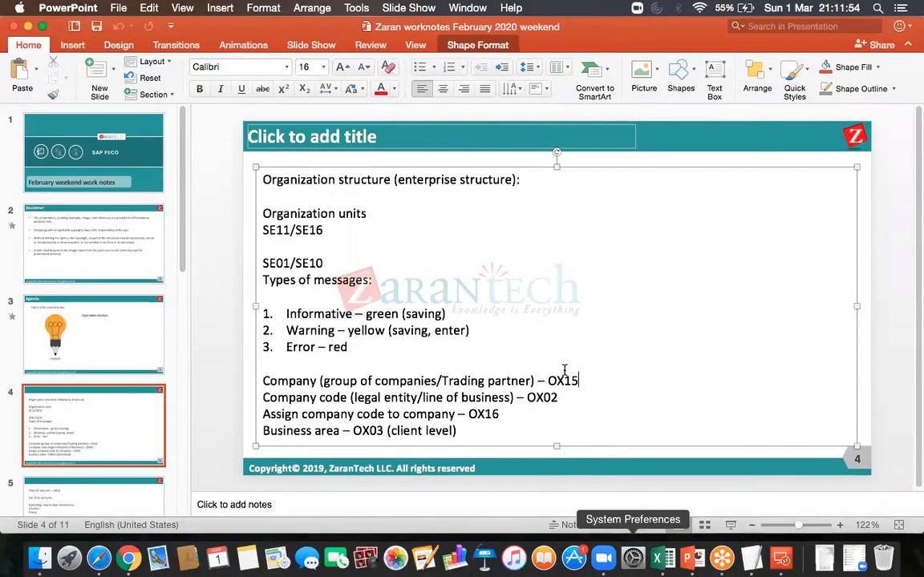
click(778, 560)
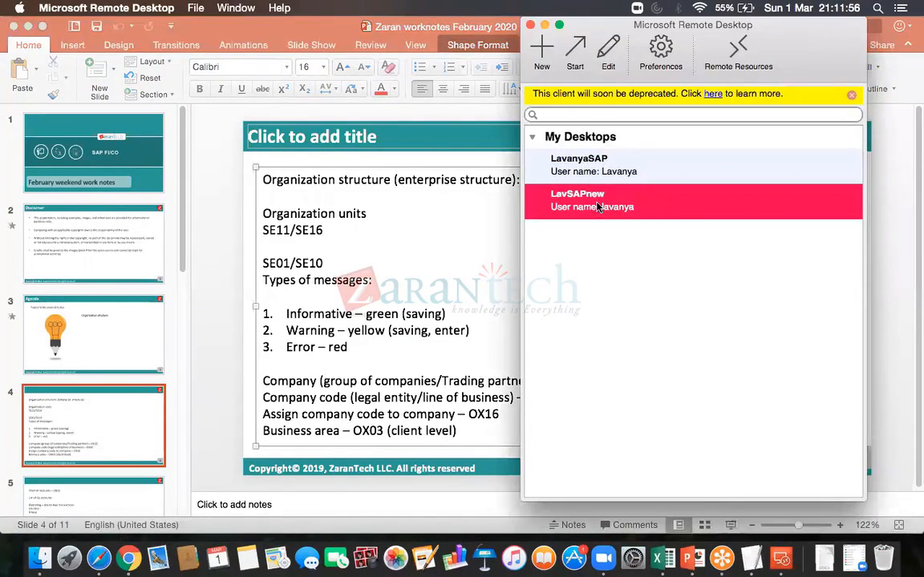
double_click(536, 186)
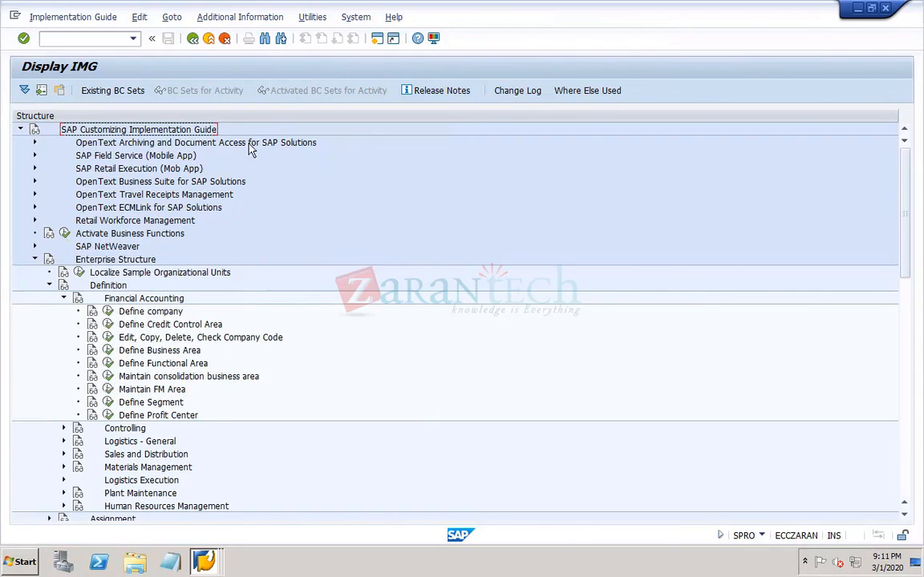
- Show the maintenance object keys as additional information in the IMG and widen that column to fit the full names
click(229, 17)
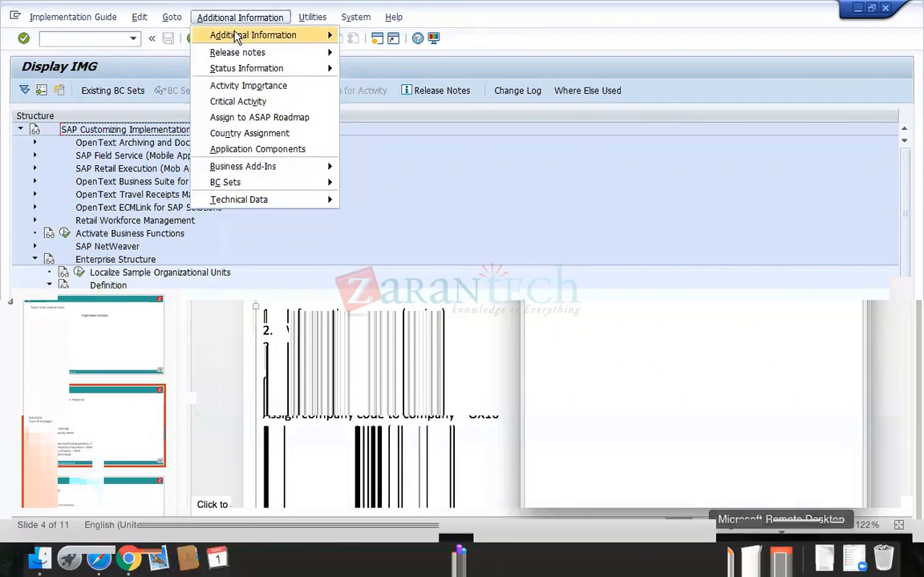
mouse_move(237, 36)
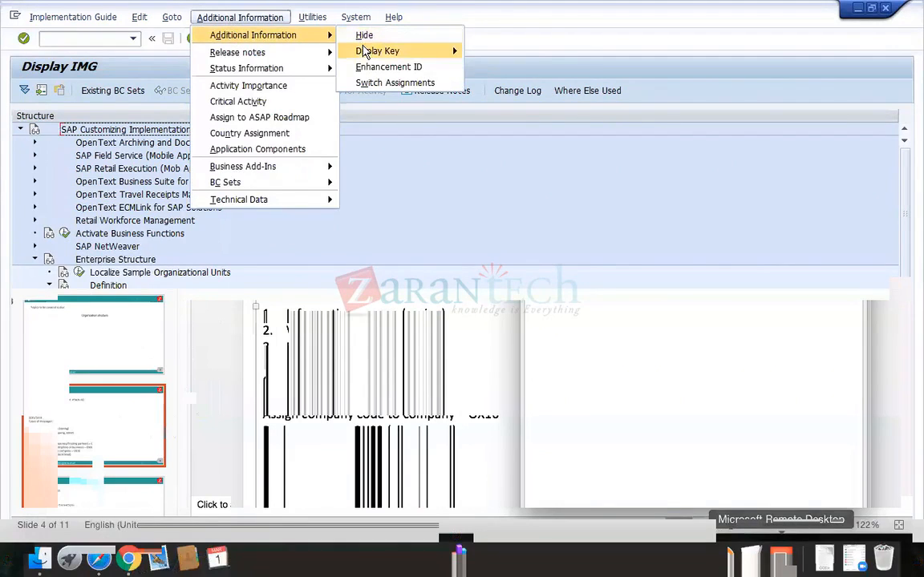
mouse_move(400, 53)
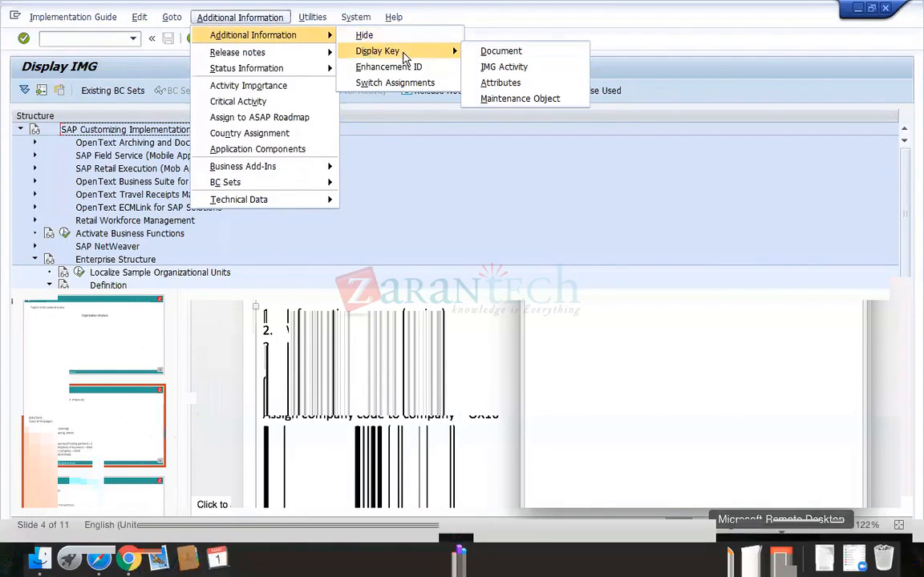
click(489, 99)
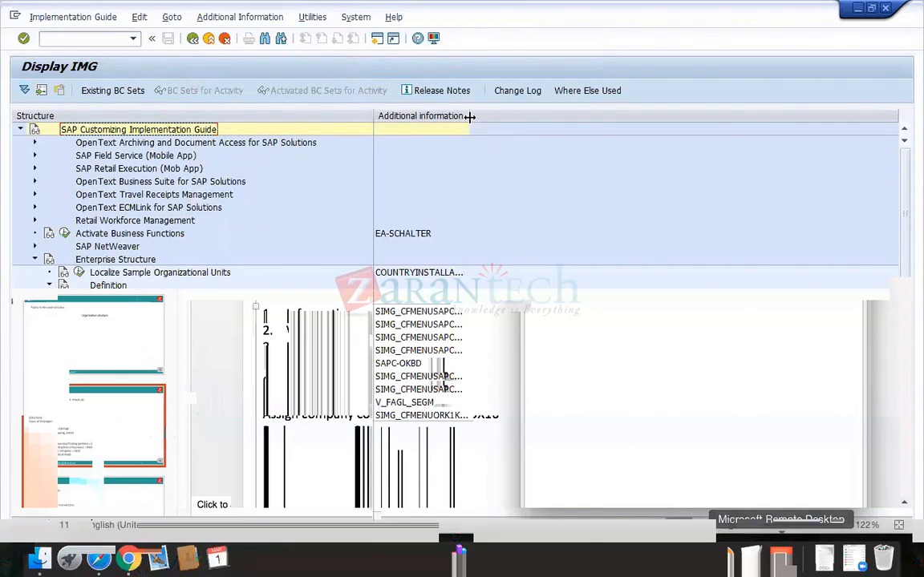
drag(470, 116, 567, 117)
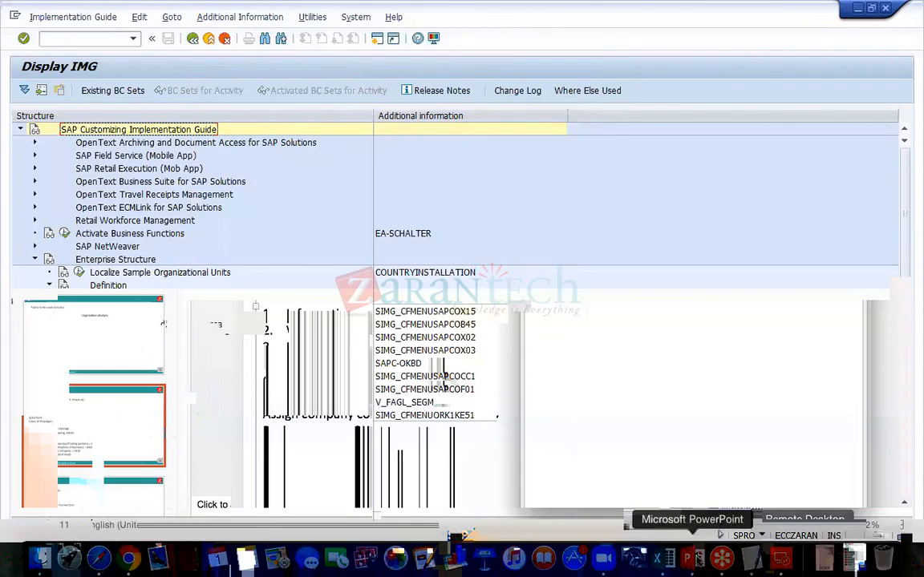
- Compare the maintenance object keys with the transaction codes in the PowerPoint notes and return to the SAP remote desktop
click(689, 553)
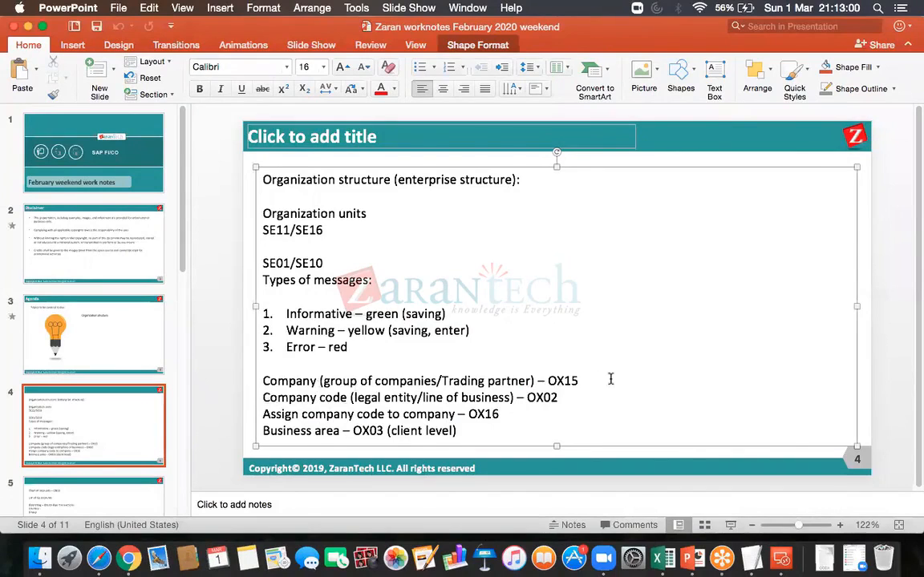
click(579, 381)
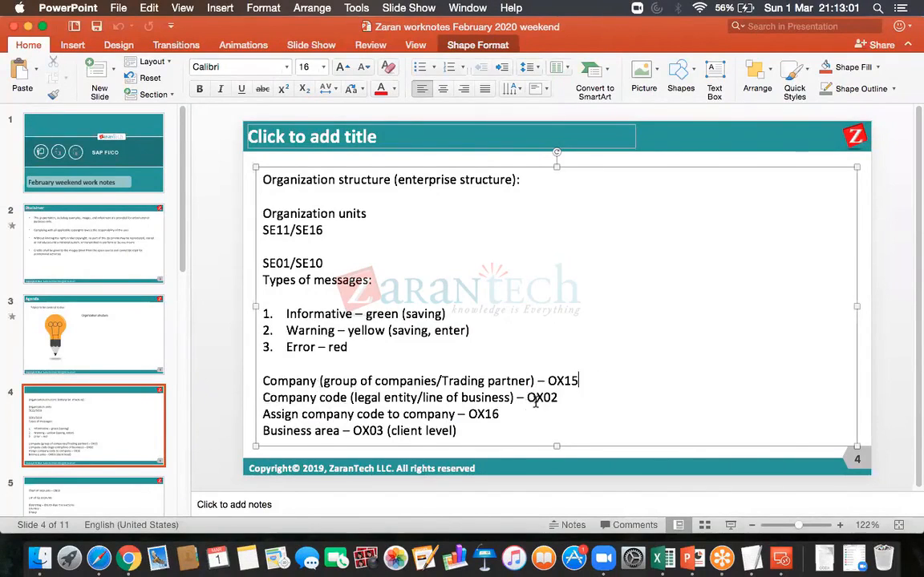
click(782, 557)
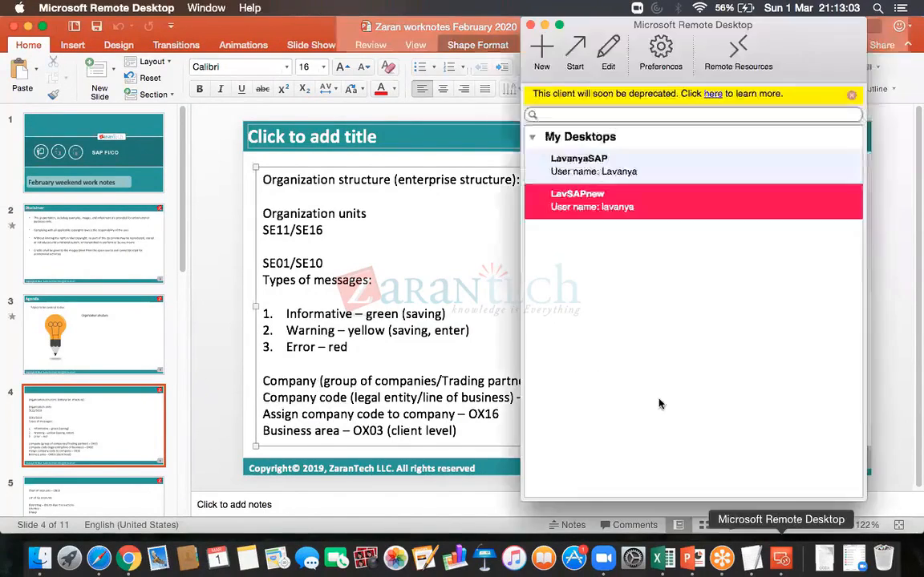
double_click(550, 210)
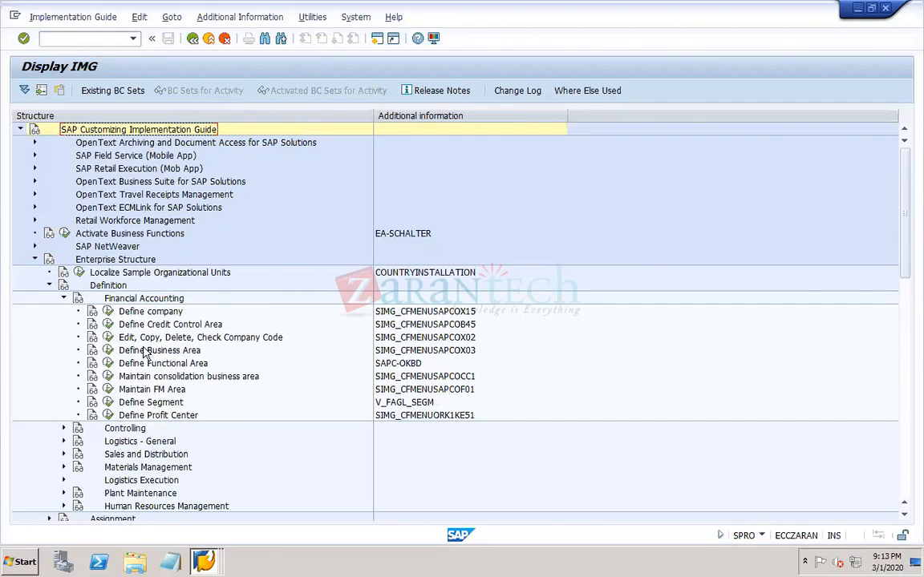
- Collapse the Definition node and expand Assignment and its Financial Accounting node under Enterprise Structure
click(50, 285)
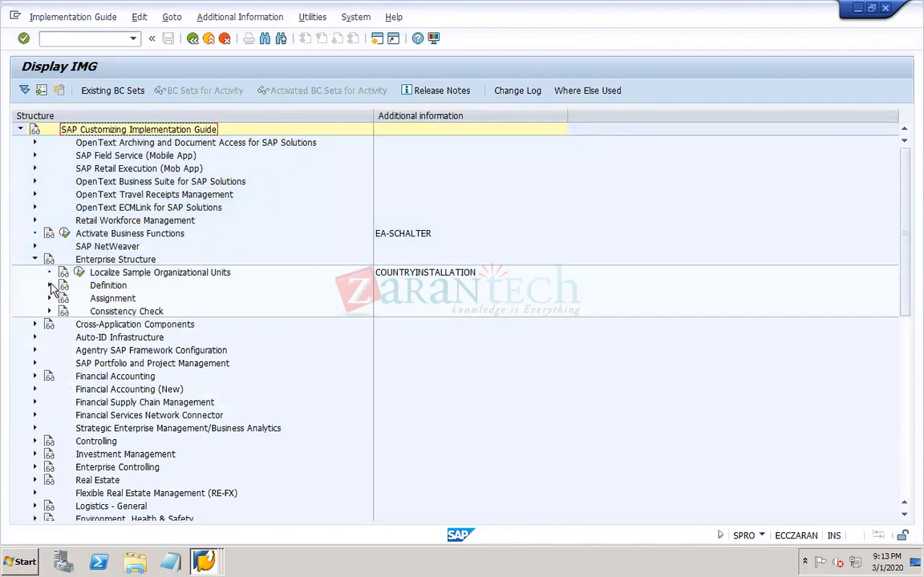
click(50, 299)
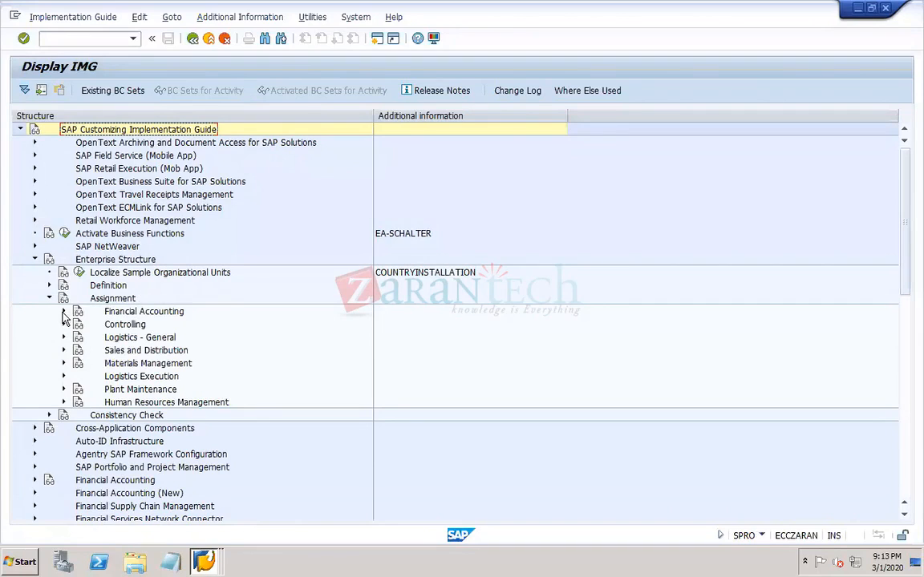
click(63, 312)
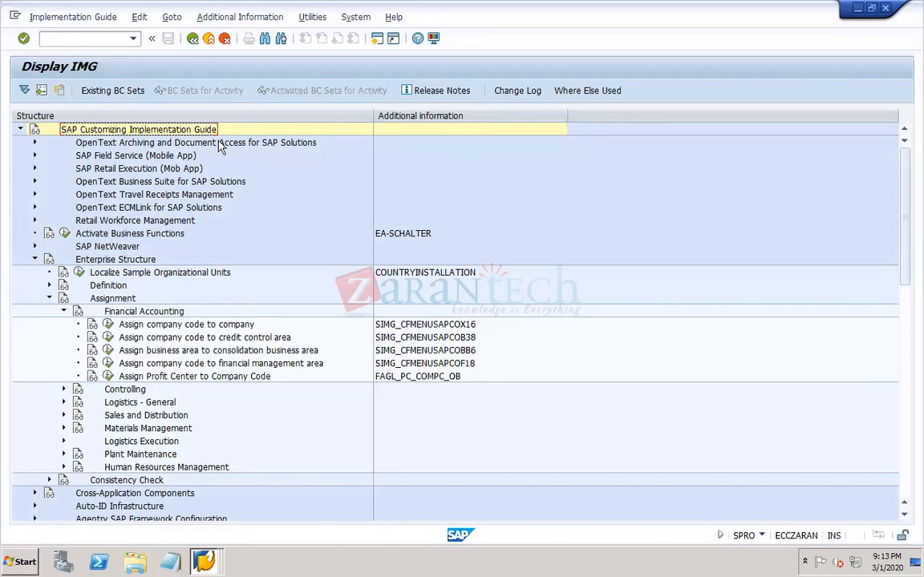
- Leave the IMG with /n and run transaction OX16 from SAP Easy Access
click(83, 39)
text(/n)
key(Return)
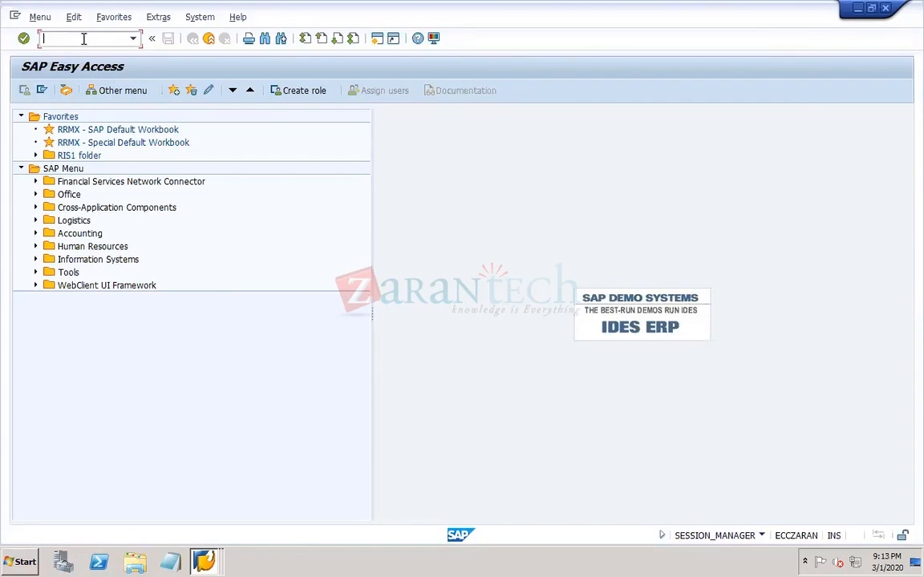
text(OX16)
key(Return)
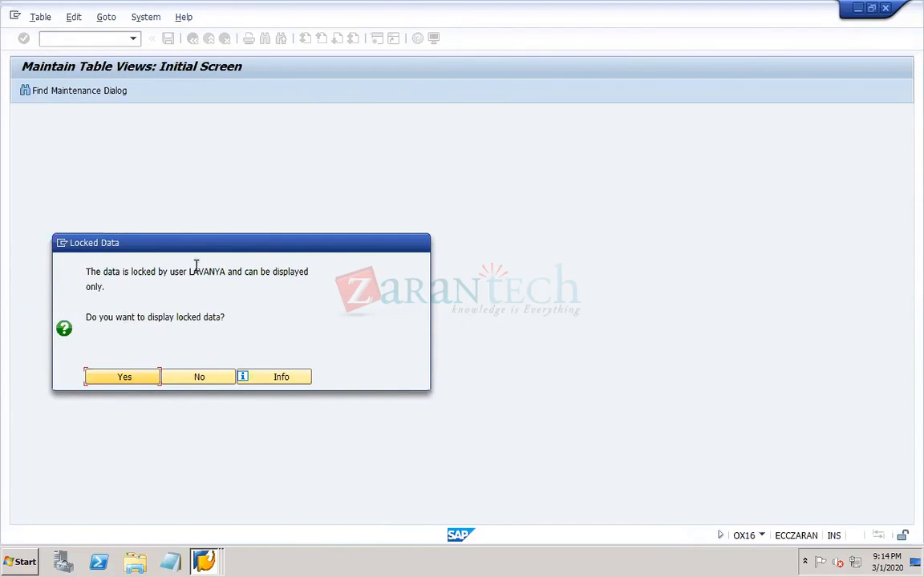
- View the other SAP session with the "Assign Company Code -> Company" overview and return to the Maintain Table Views session
click(206, 557)
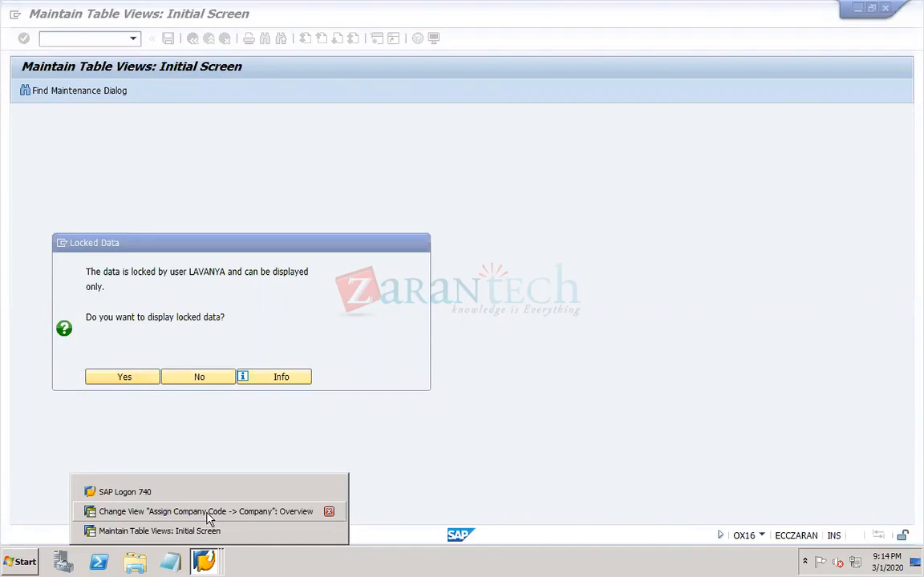
click(206, 513)
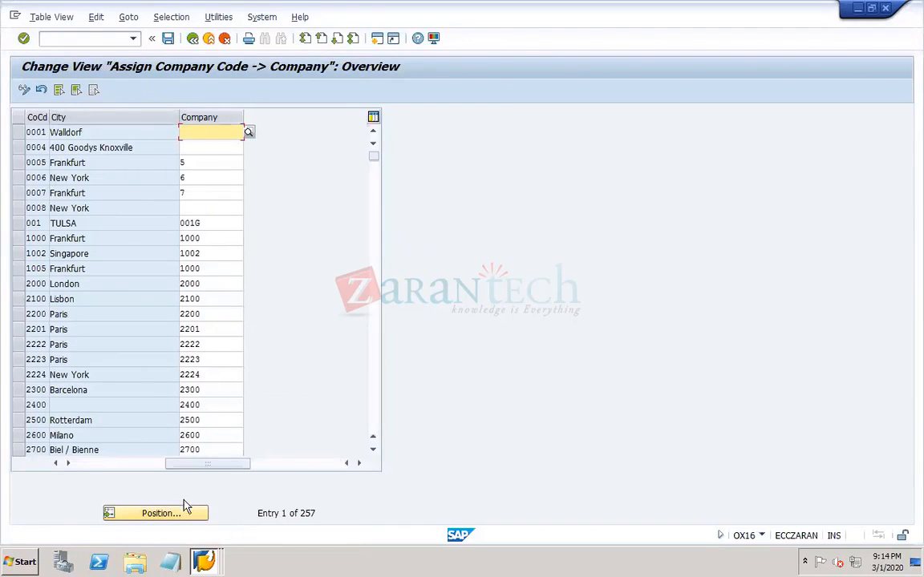
click(205, 557)
click(187, 530)
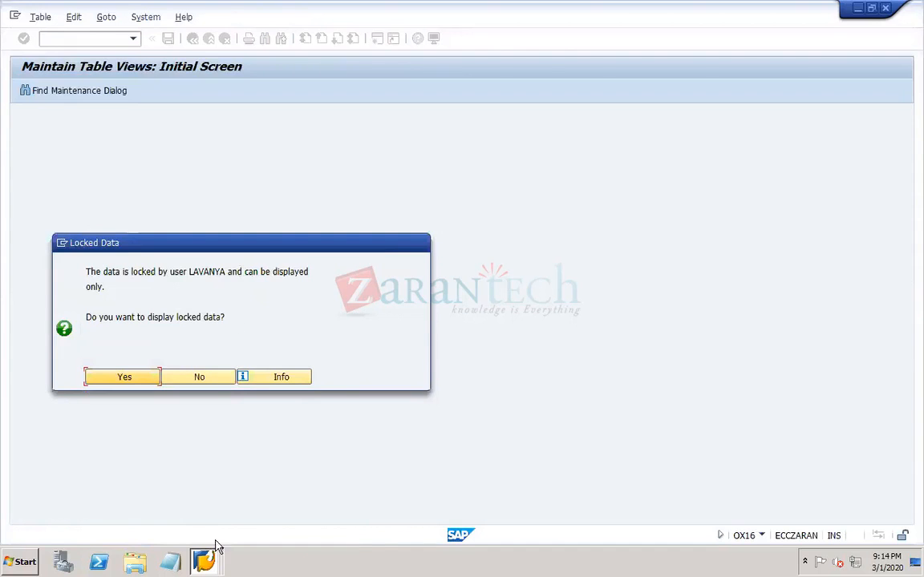
- Close the other "Assign Company Code -> Company" session, display the locked data and switch the assignment view to change mode
click(203, 562)
click(202, 512)
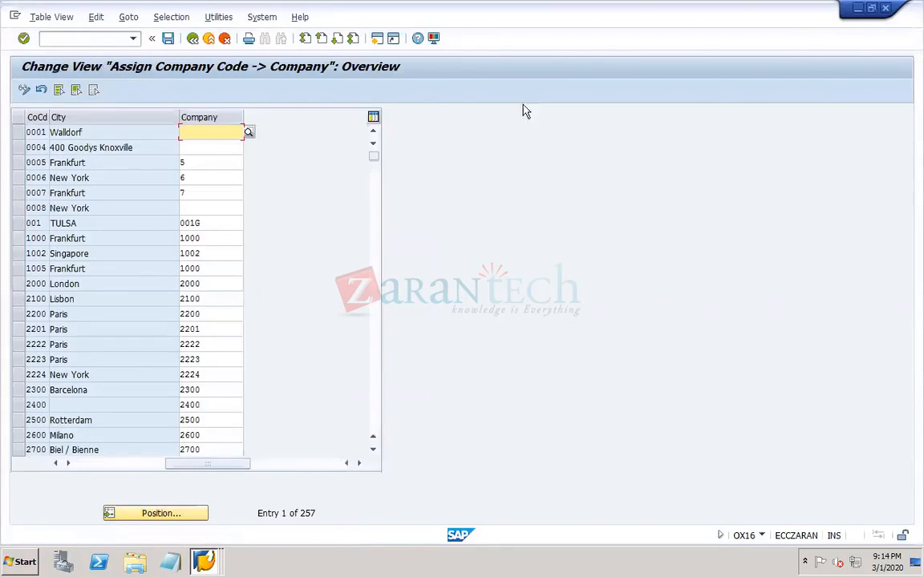
click(885, 8)
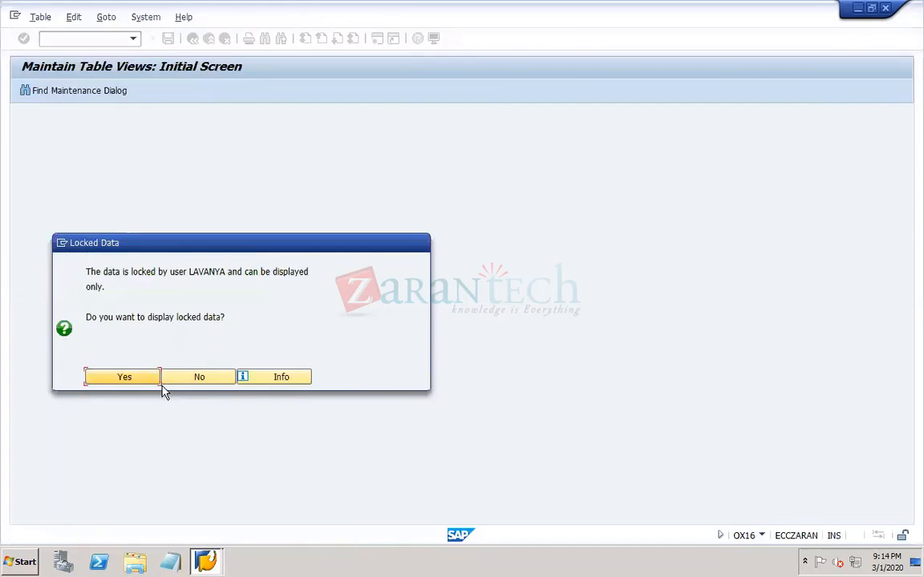
click(141, 378)
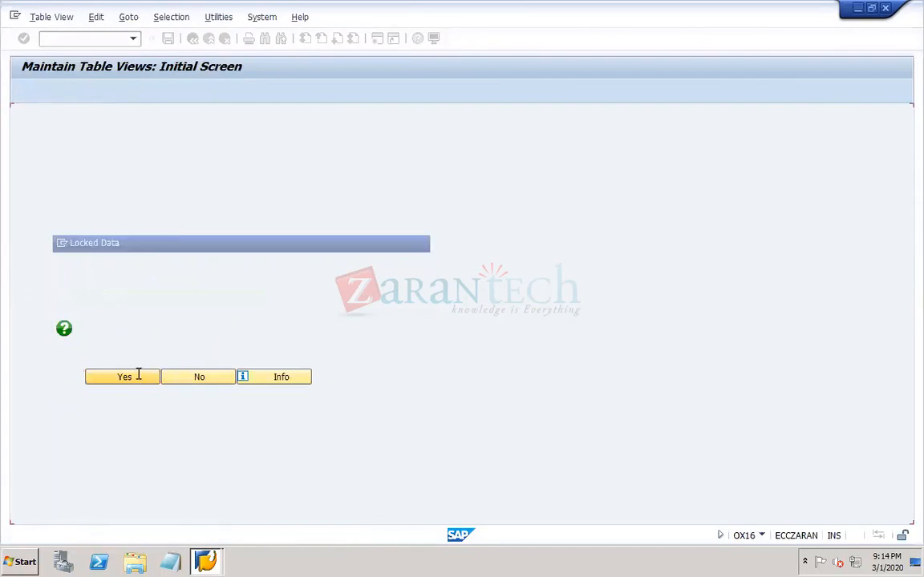
click(25, 92)
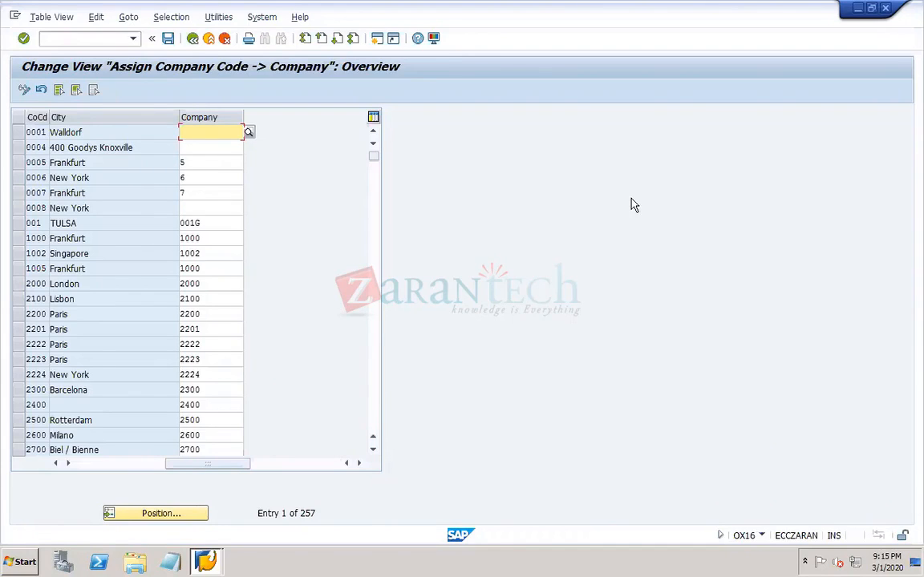
- Return to SAP Easy Access with /n and run transaction OX16 from there
click(85, 40)
text(/n)
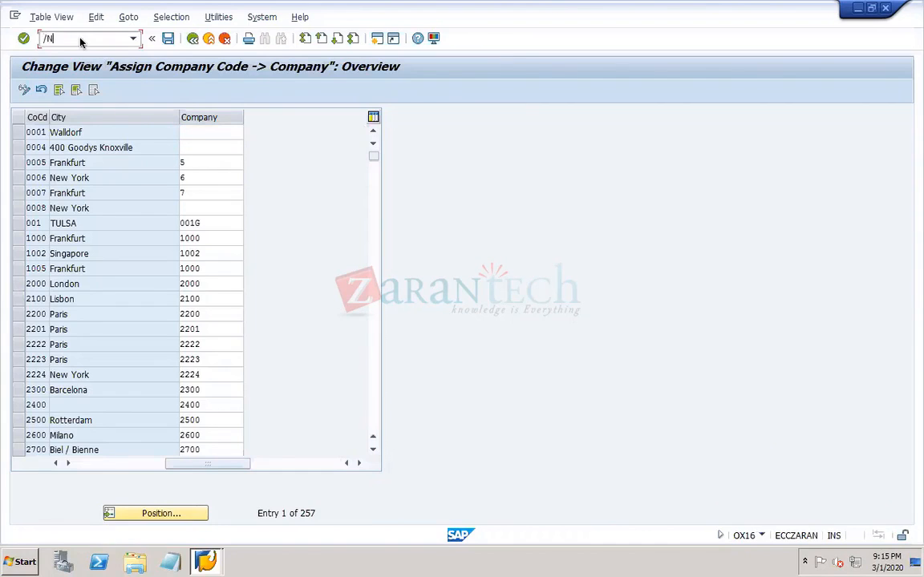
key(Return)
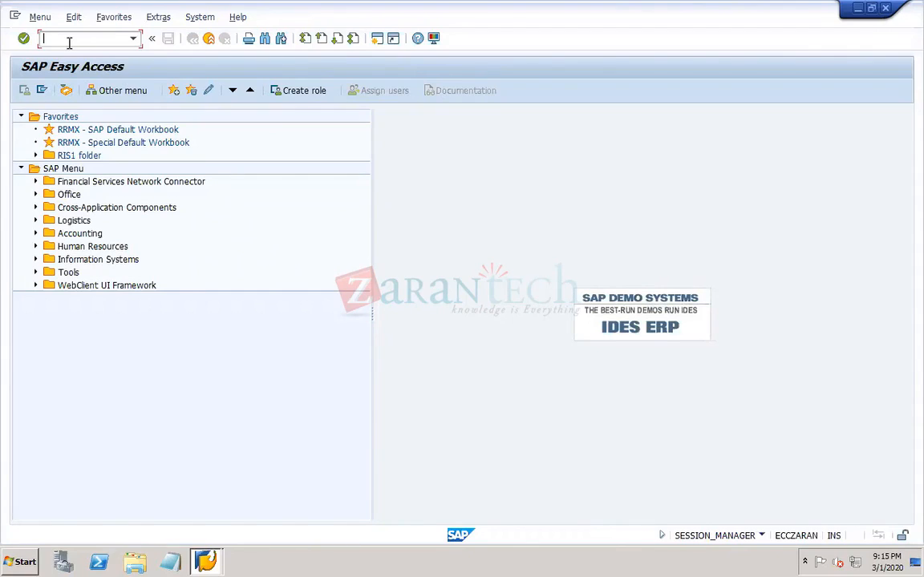
text(OX16)
key(Return)
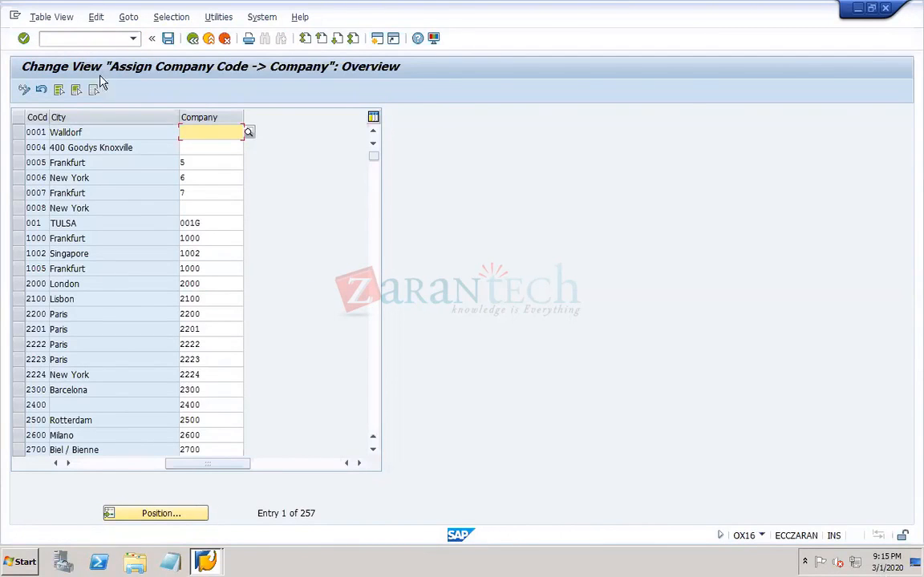
- Go directly from the assignment overview to the company code overview with /NOX02
click(70, 41)
text(/NO)
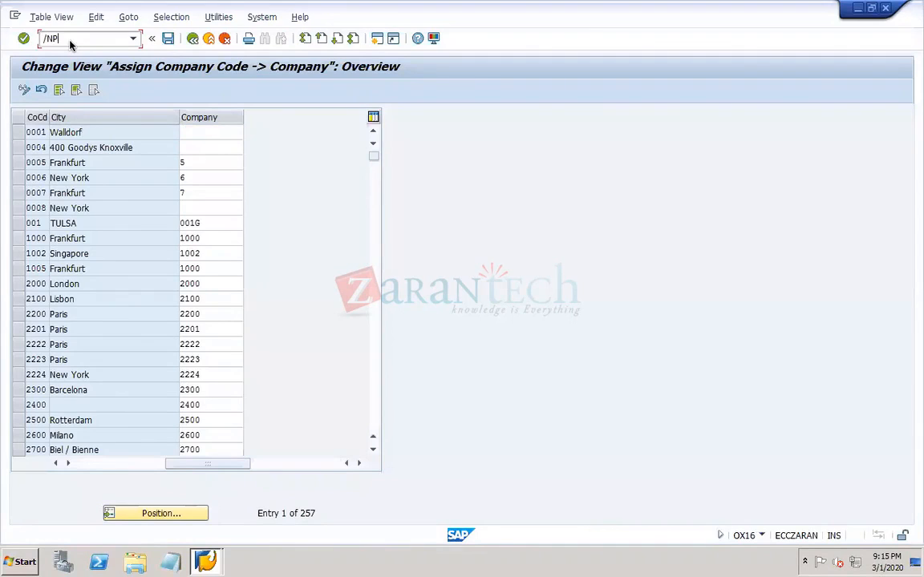
text(X02)
key(Return)
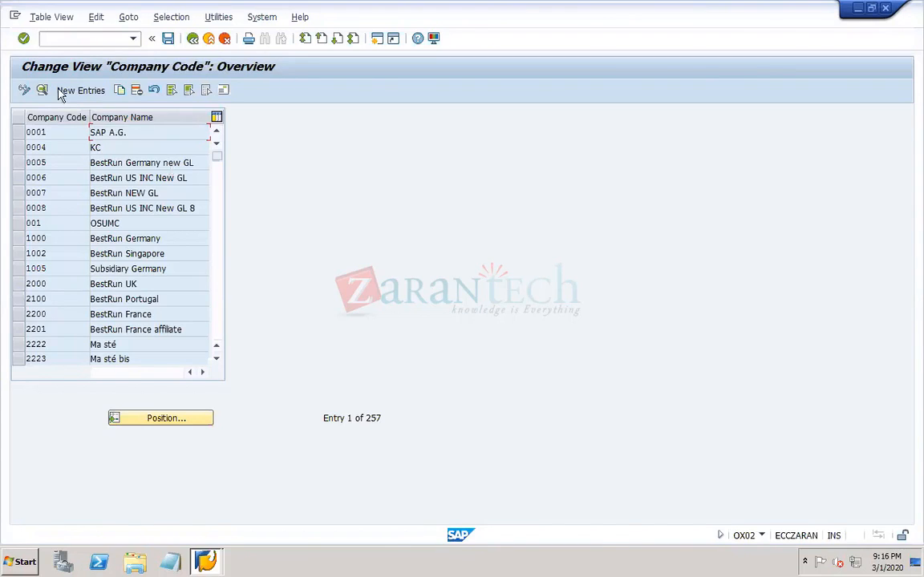
- Open transaction OX16 in an additional session with /oox16 from the company code overview
click(52, 39)
text(/nox16)
key(BackSpace)
key(BackSpace)
key(BackSpace)
key(BackSpace)
key(BackSpace)
text(oox16)
key(Return)
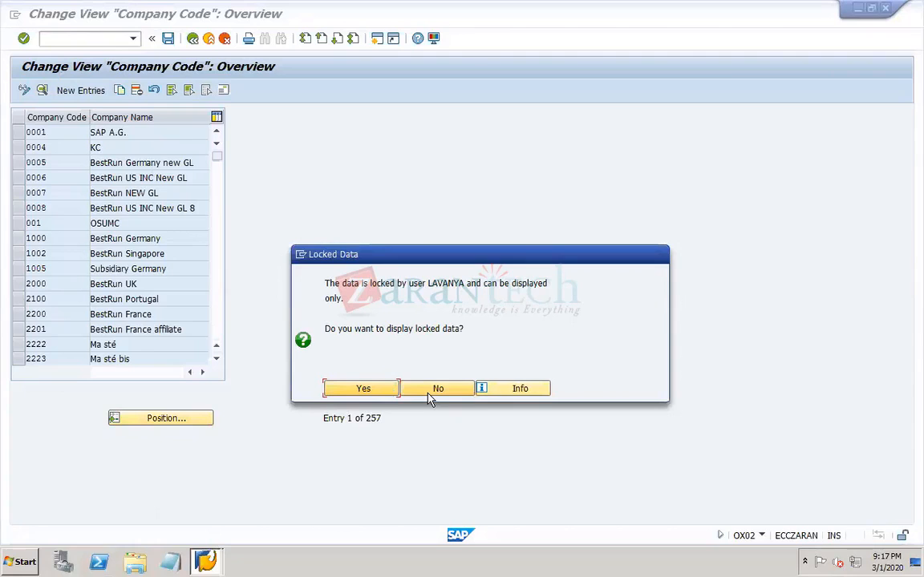
- Display the locked company code assignments and try to switch them to change mode
click(385, 390)
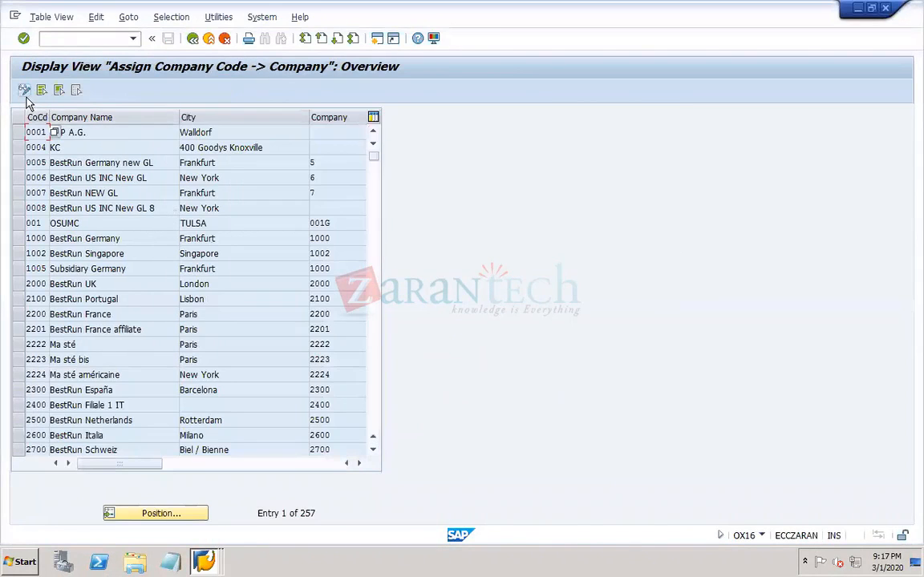
click(27, 96)
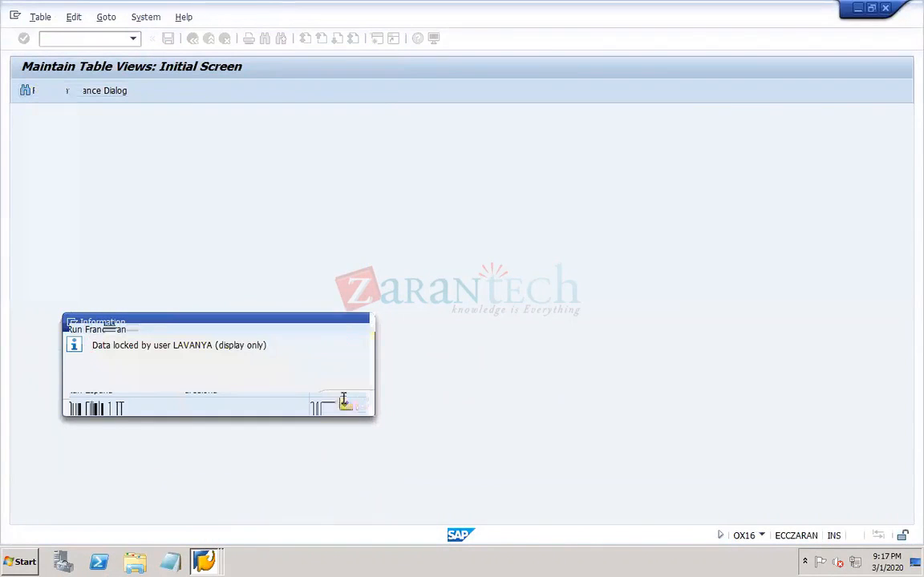
click(345, 401)
- Close the "Company Code" overview session and switch the "Assign Company Code -> Company" view to change mode
click(205, 562)
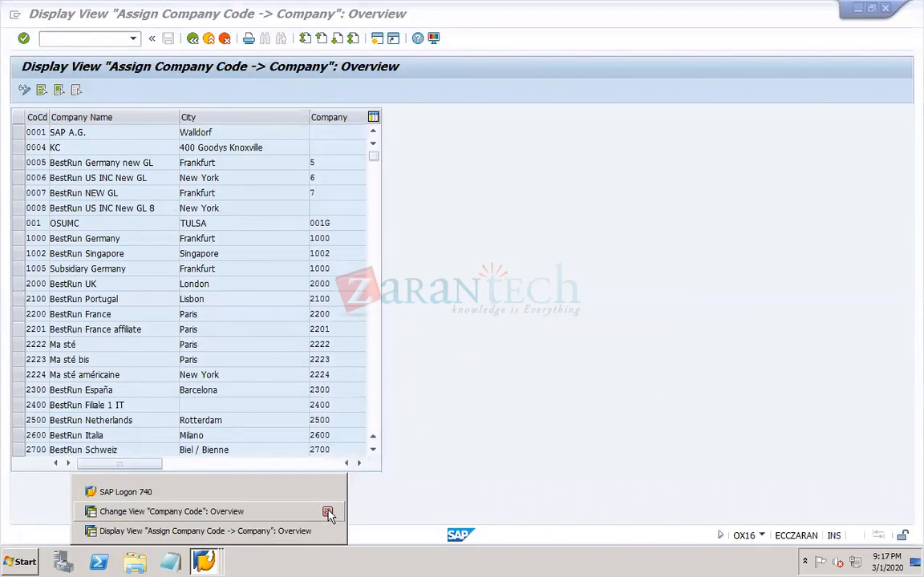
click(328, 513)
click(296, 531)
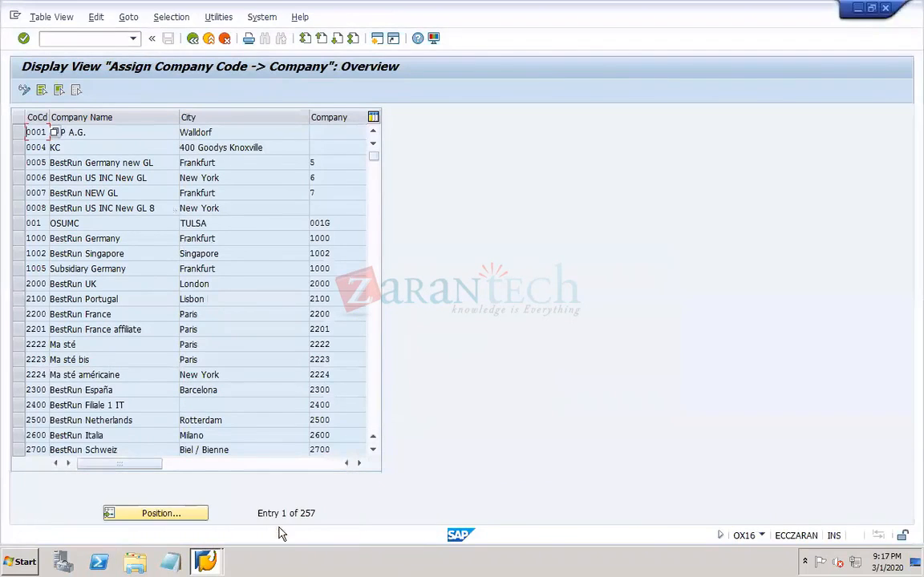
click(24, 89)
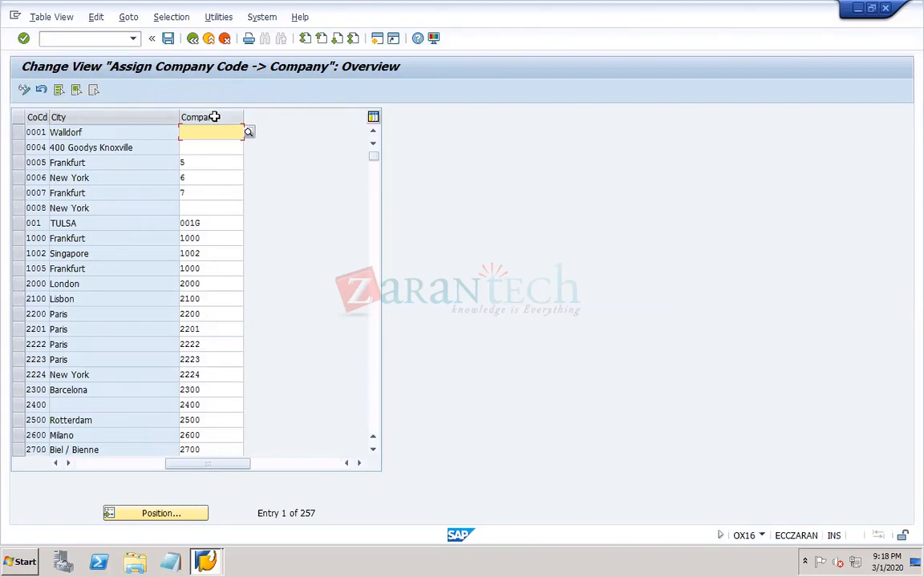
- Position the assignment table at company code DOR1, picking it from the list of possible company codes
click(160, 514)
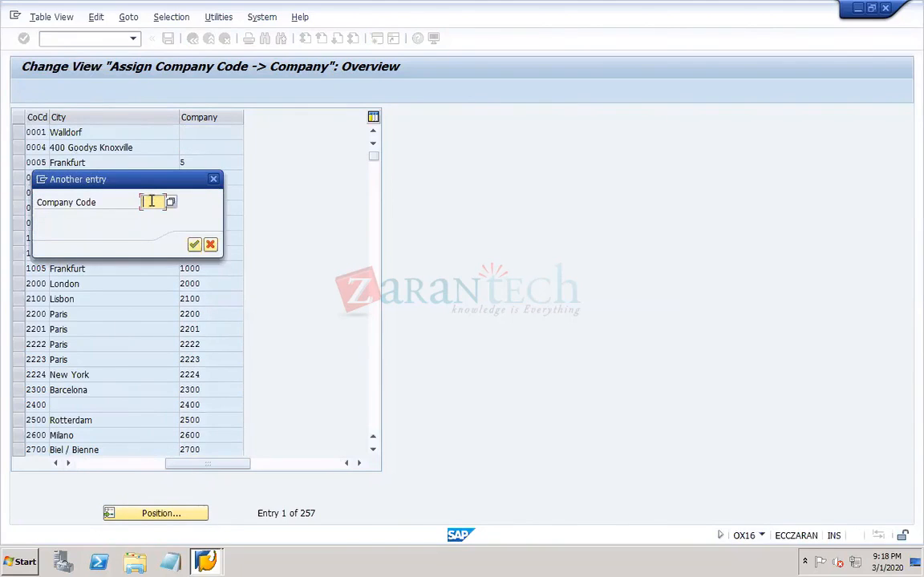
click(170, 204)
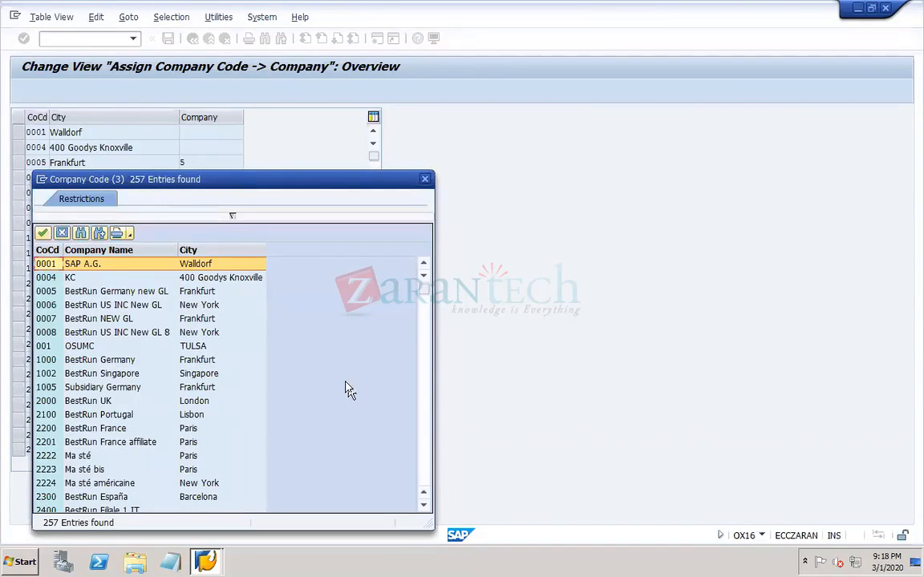
click(424, 478)
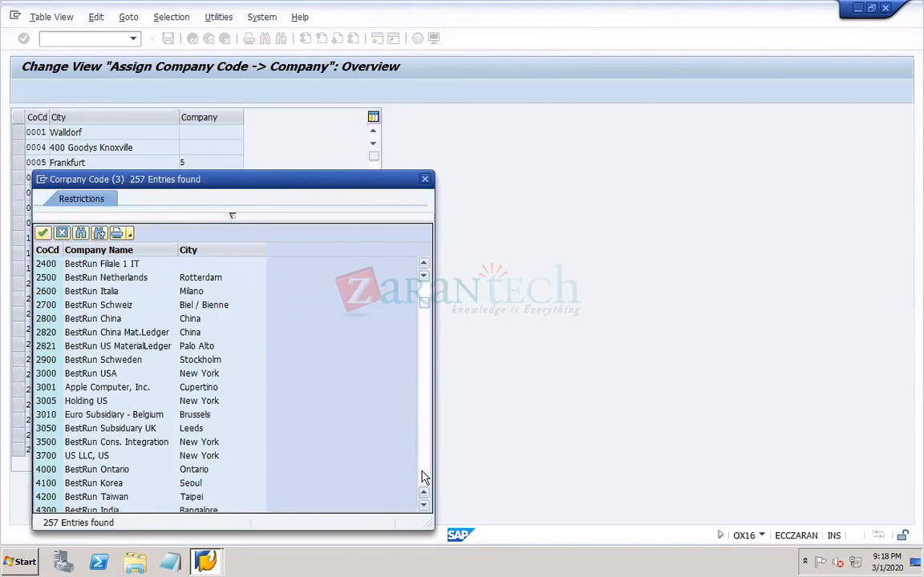
click(424, 478)
click(425, 478)
click(424, 478)
click(424, 478)
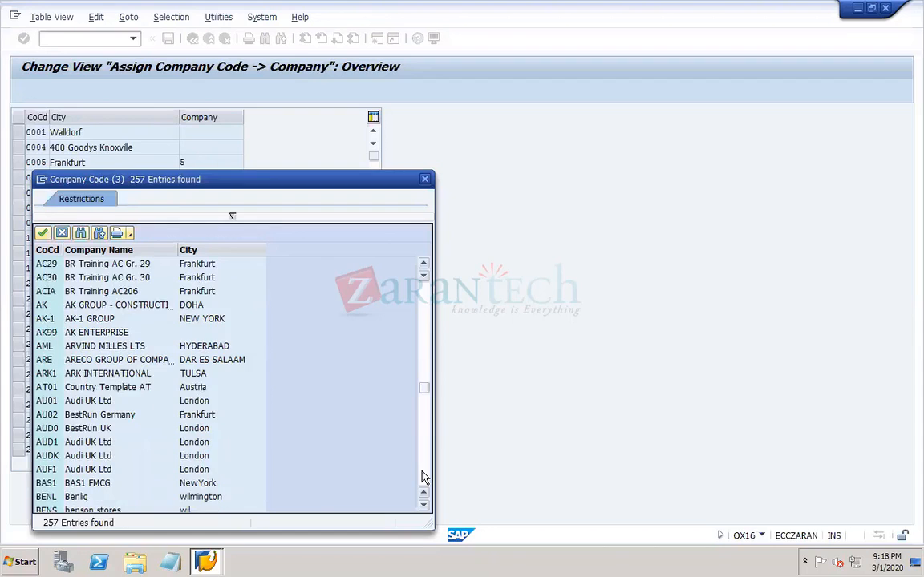
click(424, 478)
click(425, 478)
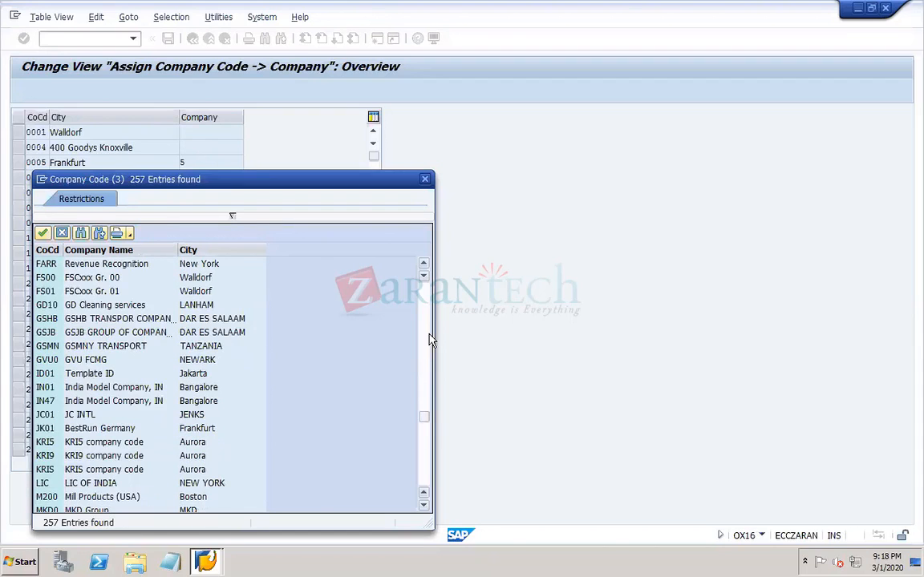
click(425, 347)
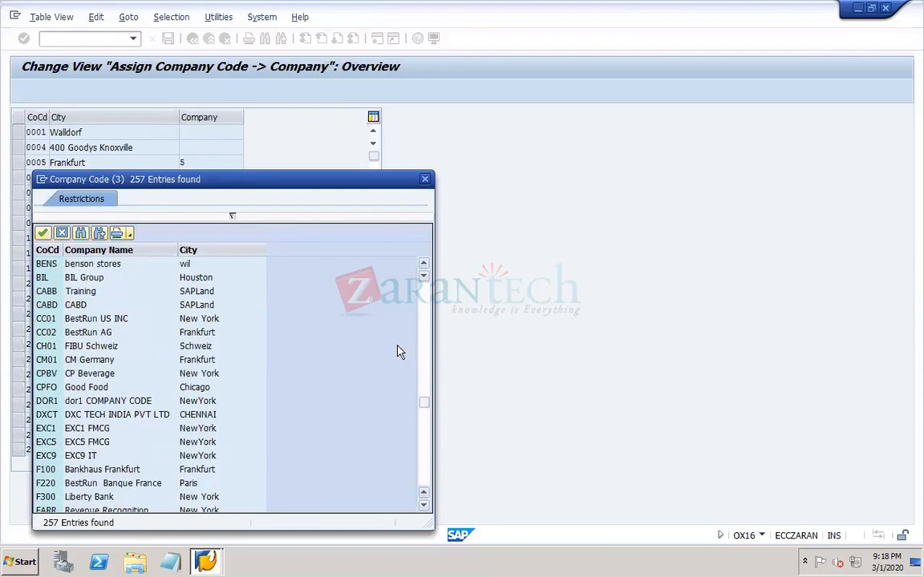
double_click(74, 400)
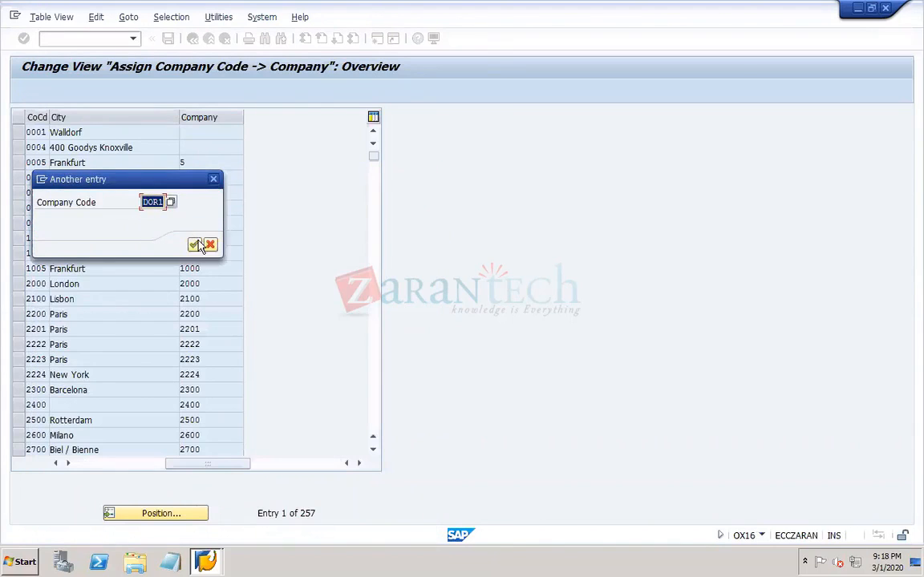
click(195, 246)
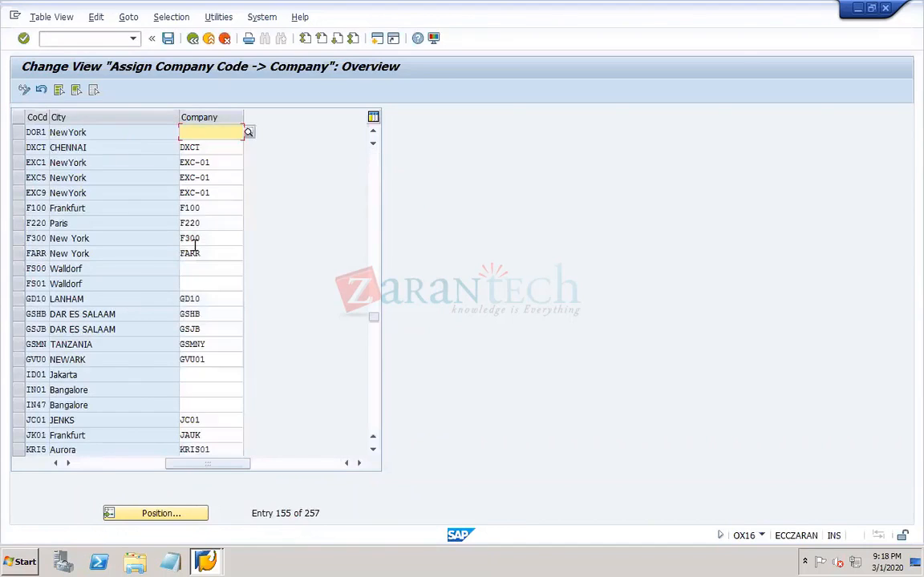
- Assign company DOR-01 to company code DOR1 from the company list and save it in the customizing request "NAR-01 TR1"
click(19, 133)
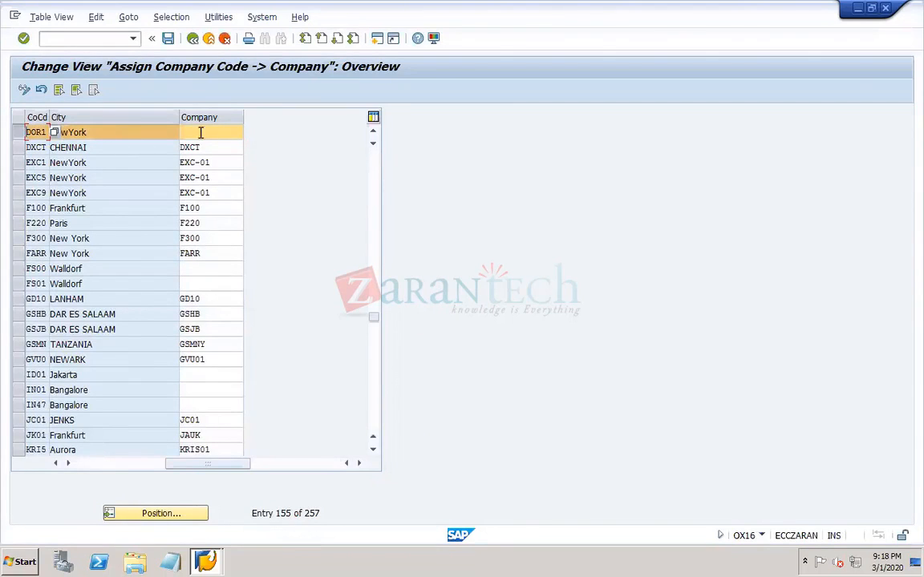
click(249, 132)
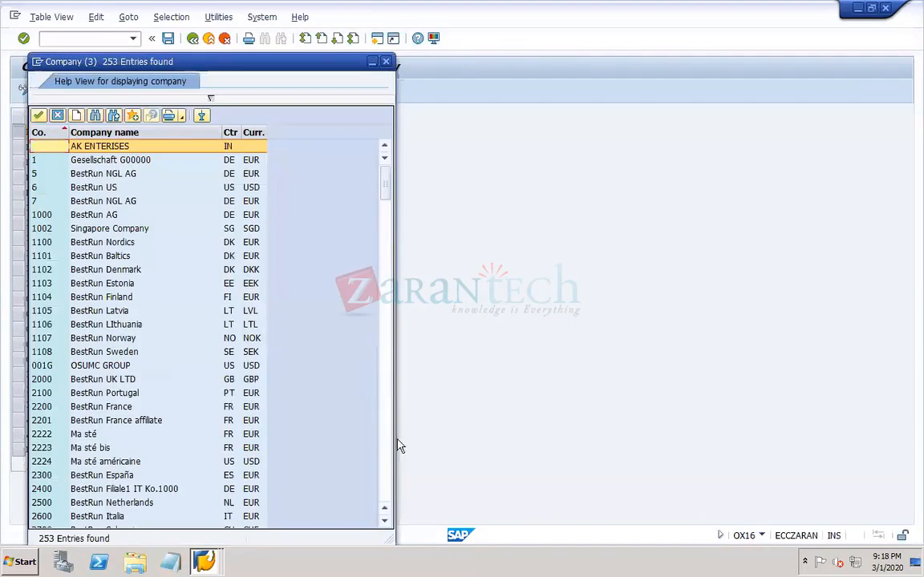
click(385, 475)
click(385, 475)
click(385, 475)
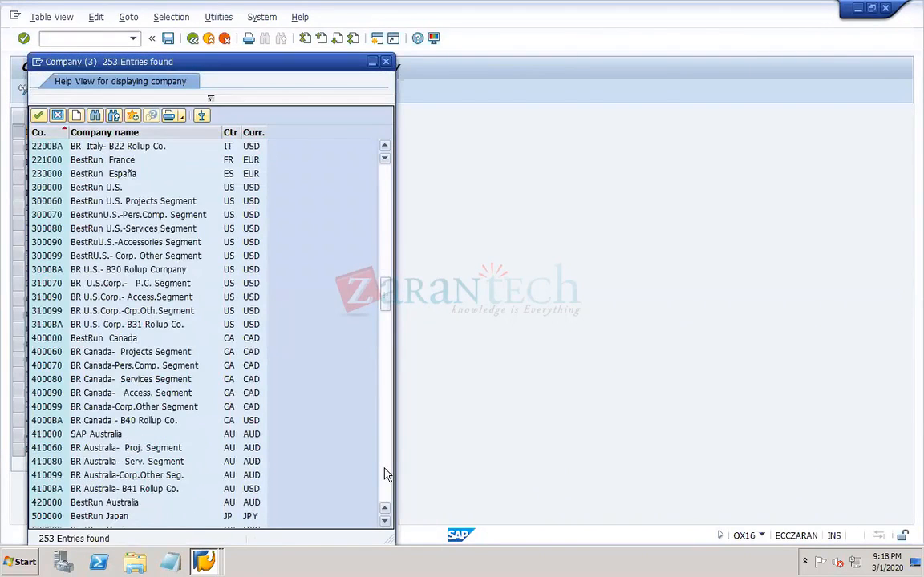
click(385, 475)
click(385, 475)
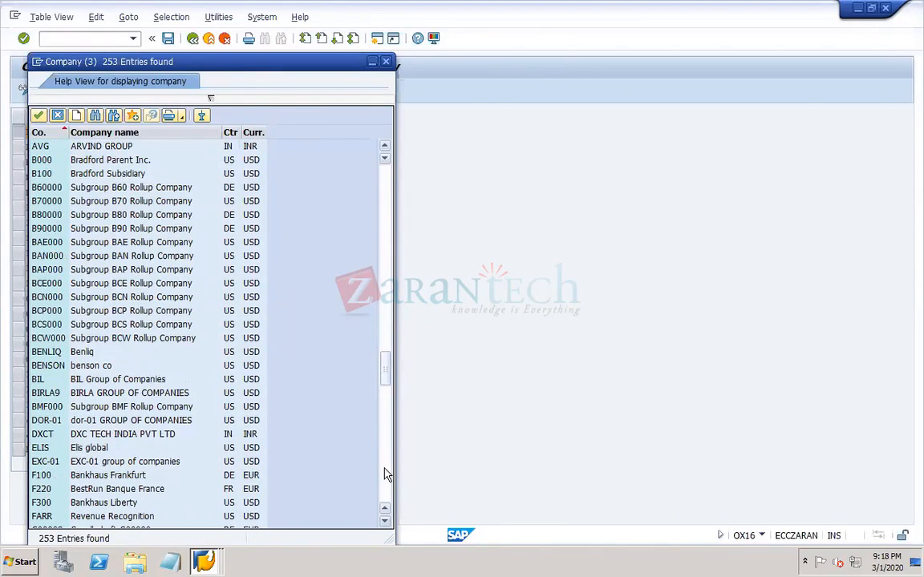
double_click(49, 420)
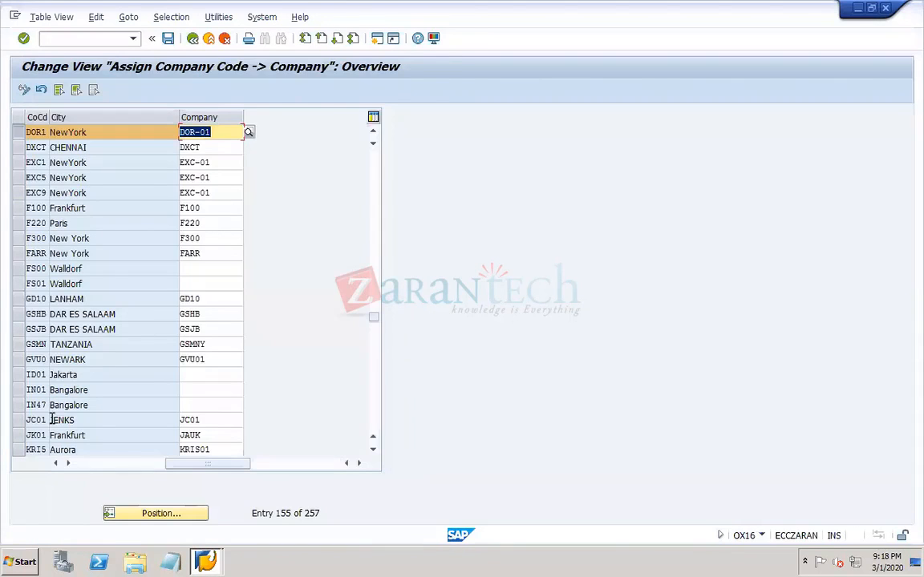
click(169, 39)
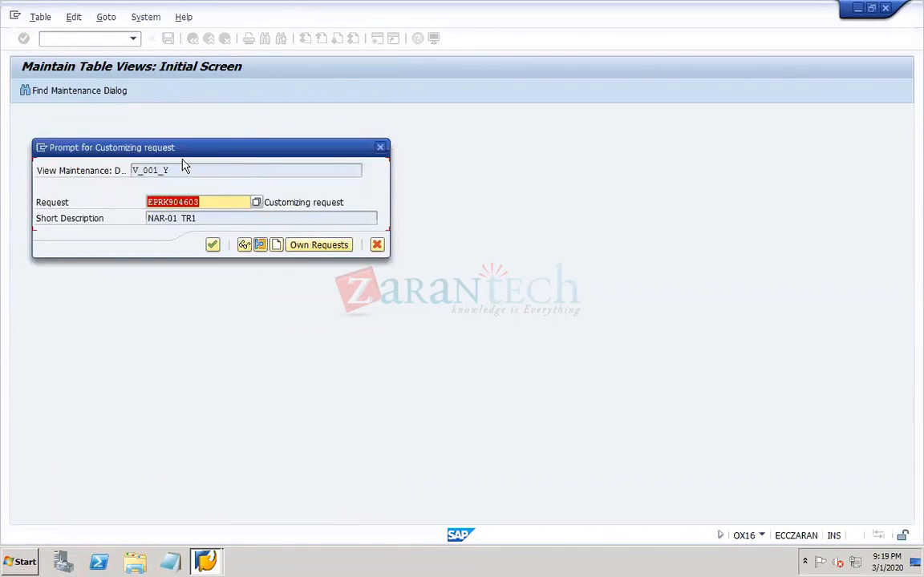
click(213, 245)
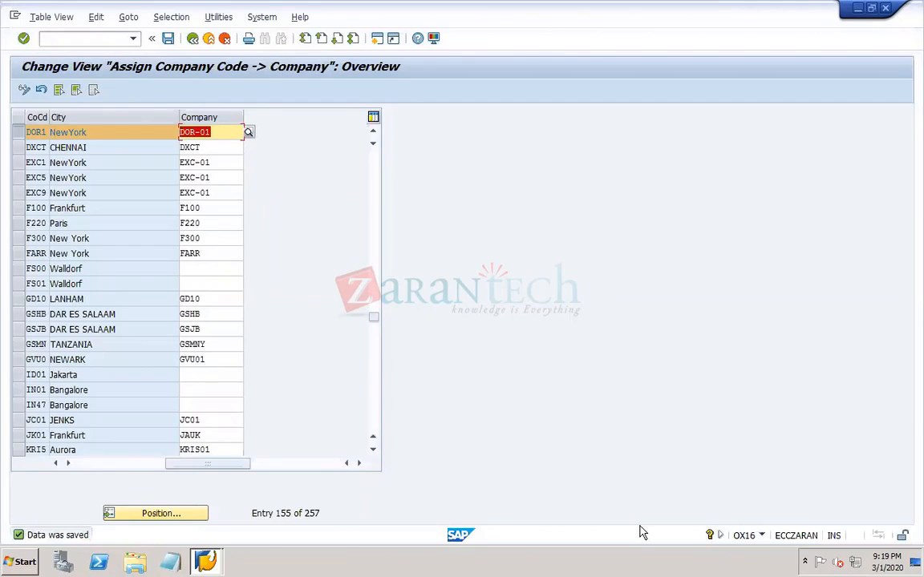
- Switch to the PowerPoint work notes and go to slide 8 with the structure, types and statuses of TR
click(695, 559)
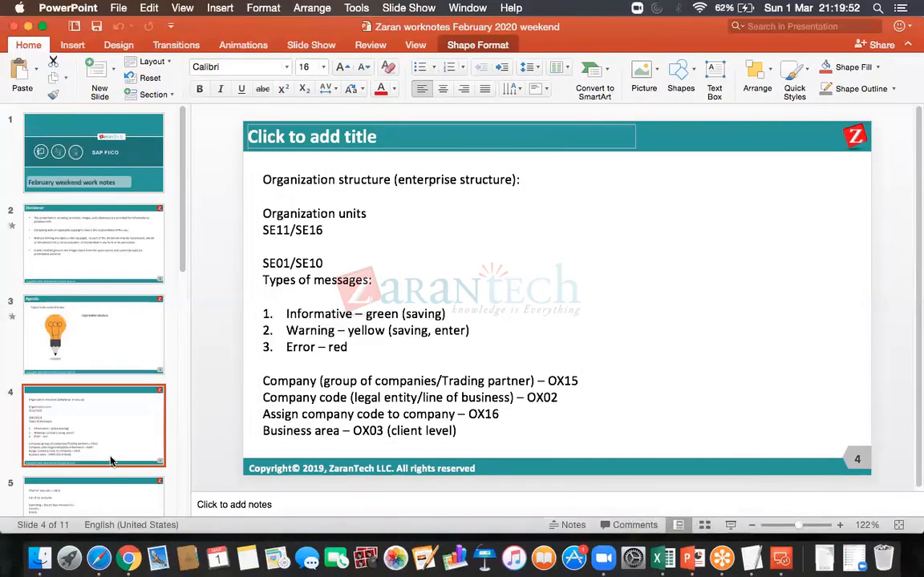
click(109, 495)
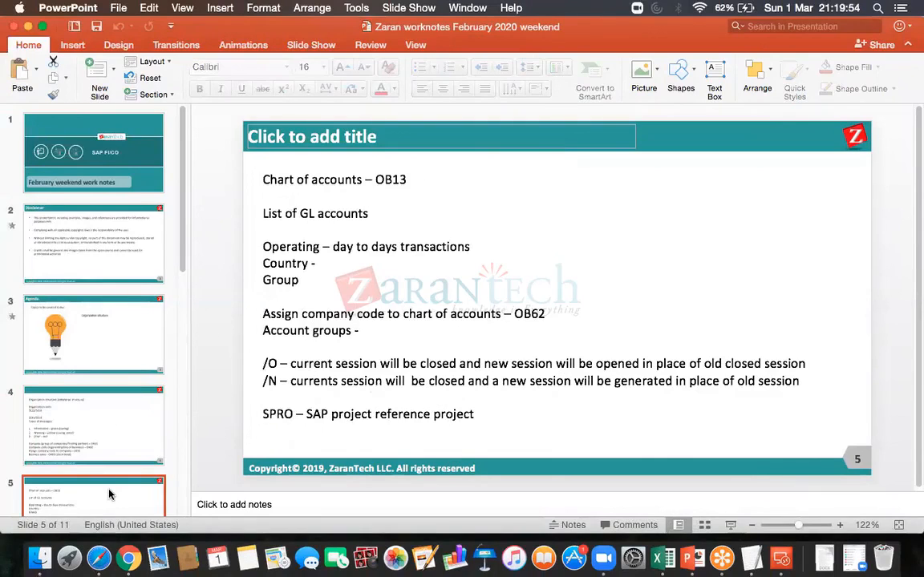
key(Down)
key(Down)
key(Down)
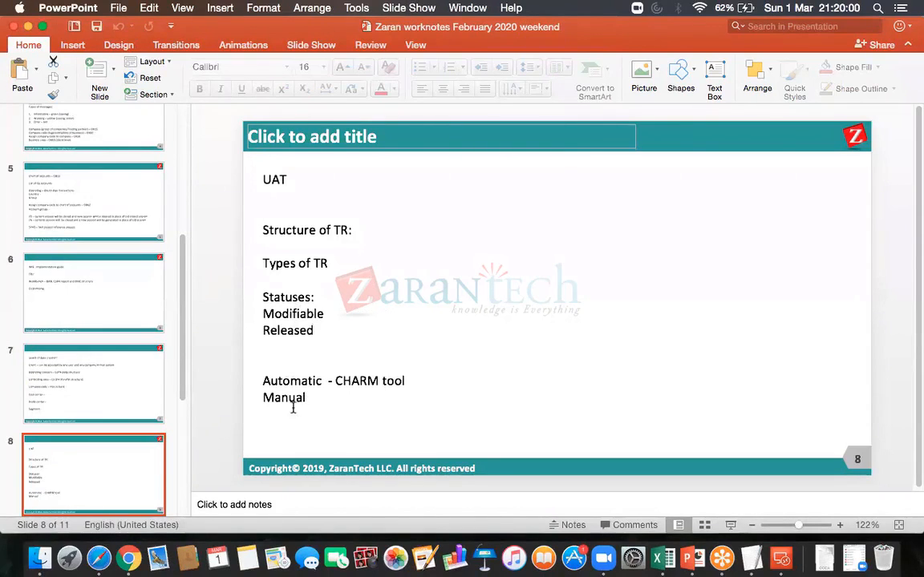
- Add a colon after "Types of TR" on slide 8, insert empty lines below it and begin the entry "Workb" there
click(314, 233)
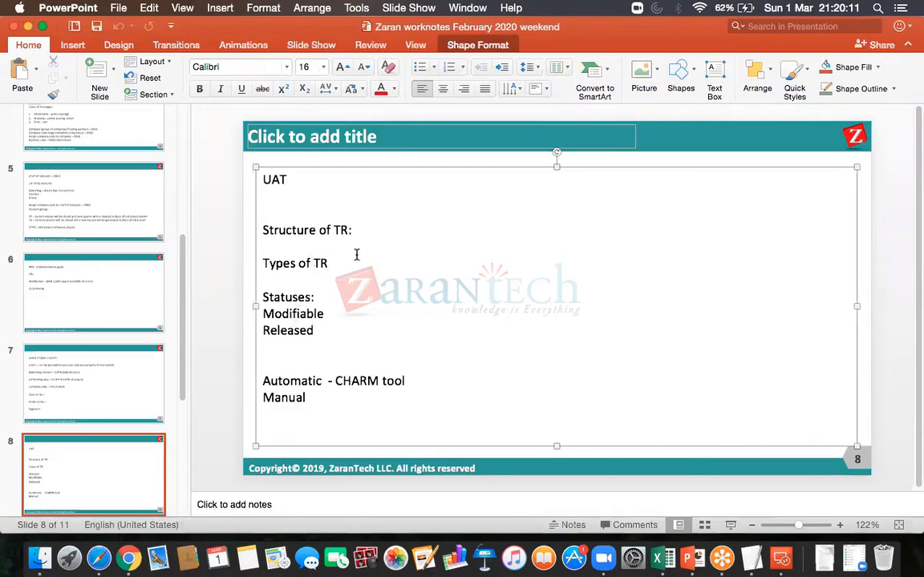
text(:)
key(Return)
key(Return)
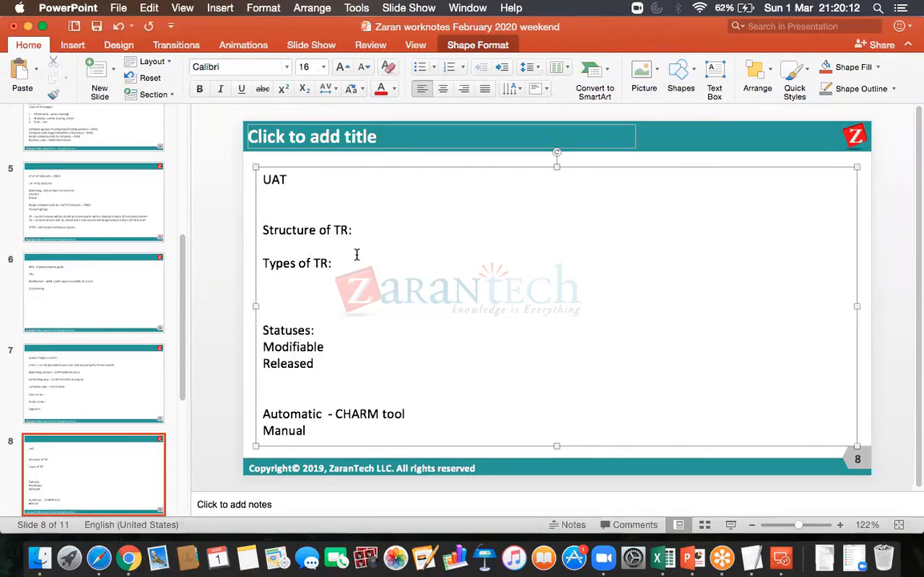
key(Up)
text(Workb)
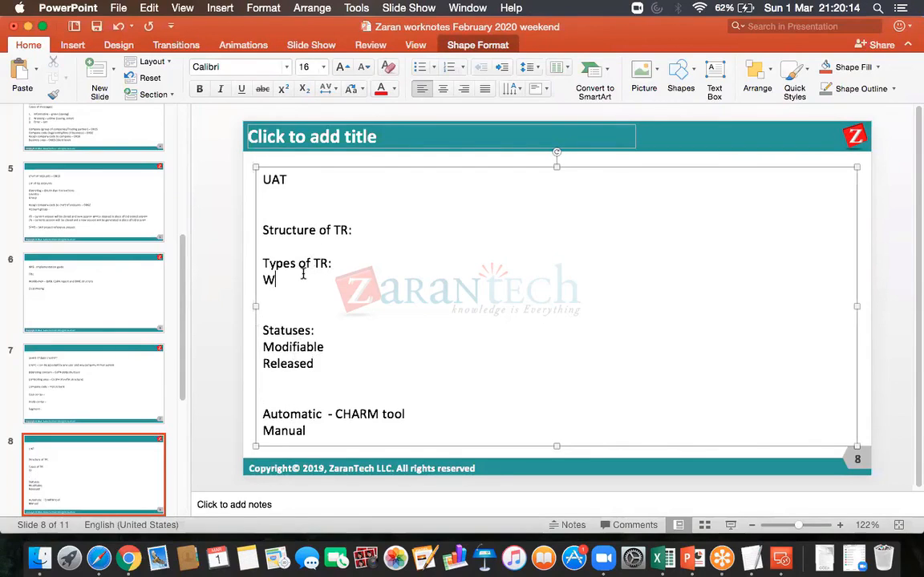
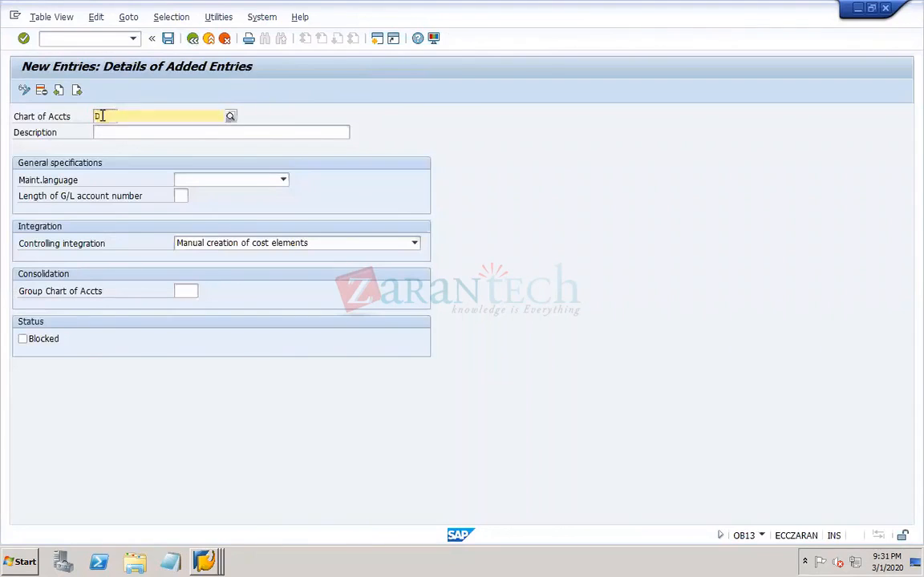
- Enter DOR1 as the new chart of accounts with the description "DOR1 operating chart of accounts"
key(Tab)
text(DOR)
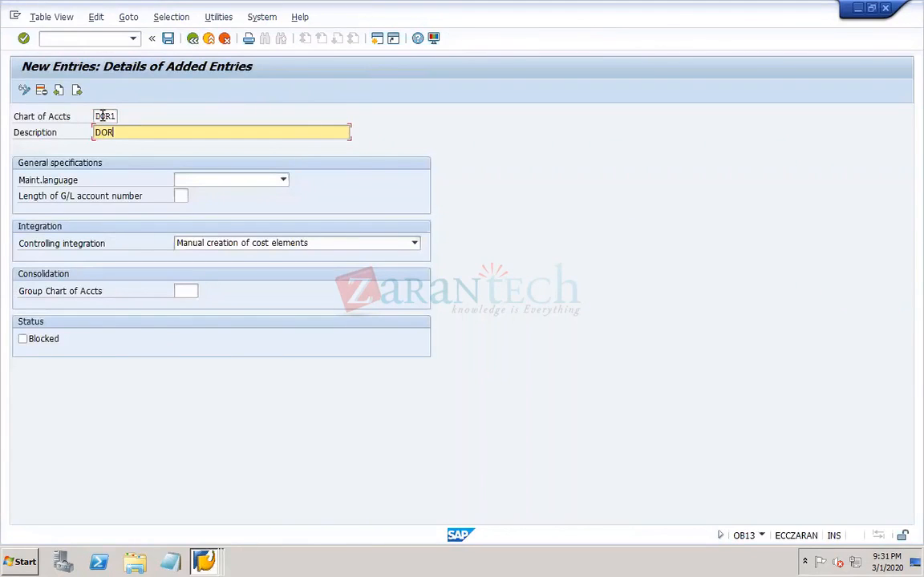
text(1 chart of accounts)
click(119, 133)
text(operating)
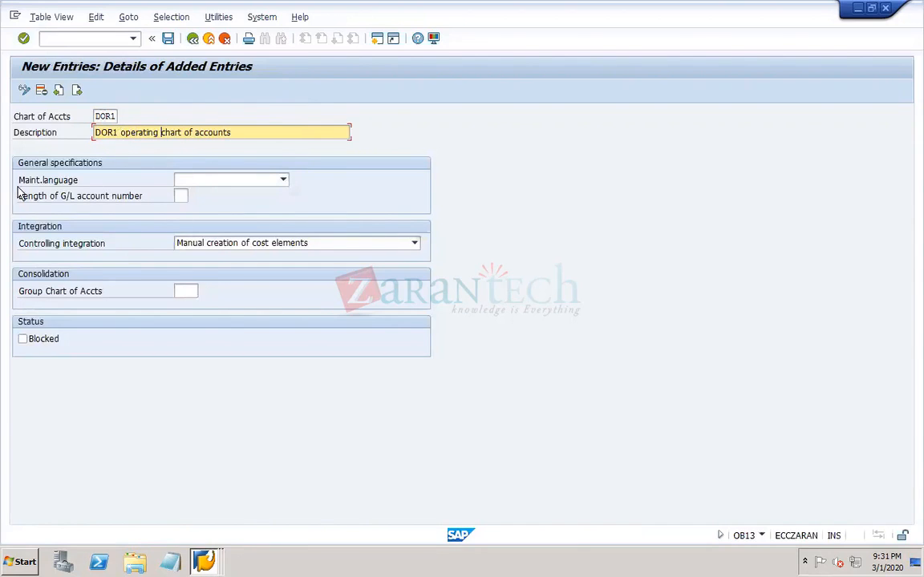
- Set the chart's maintenance language to English and the length of the G/L account number to 5
click(256, 186)
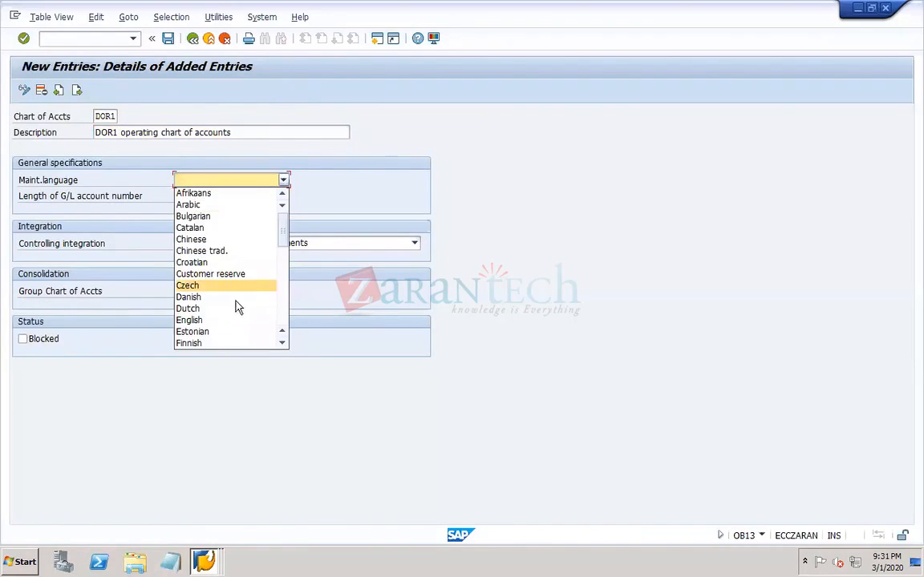
click(225, 329)
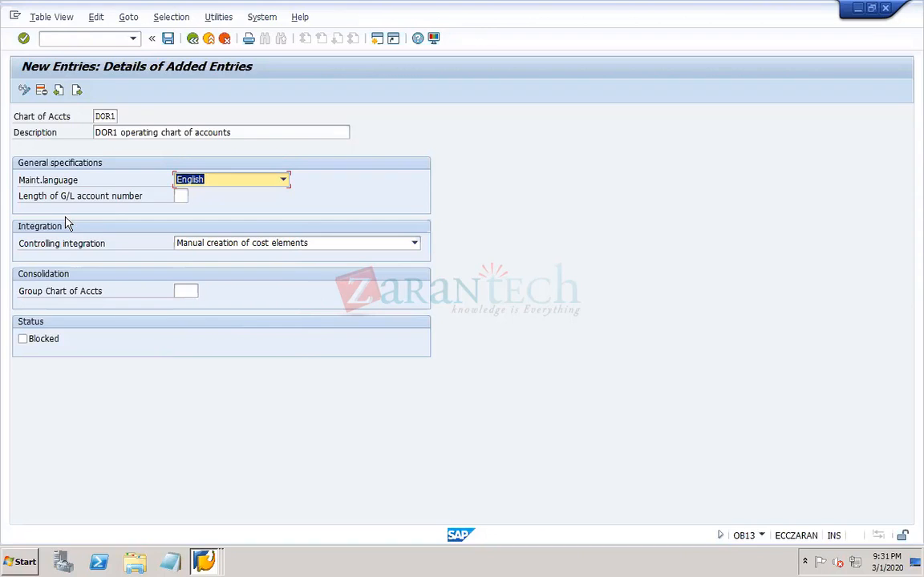
click(181, 194)
text(10)
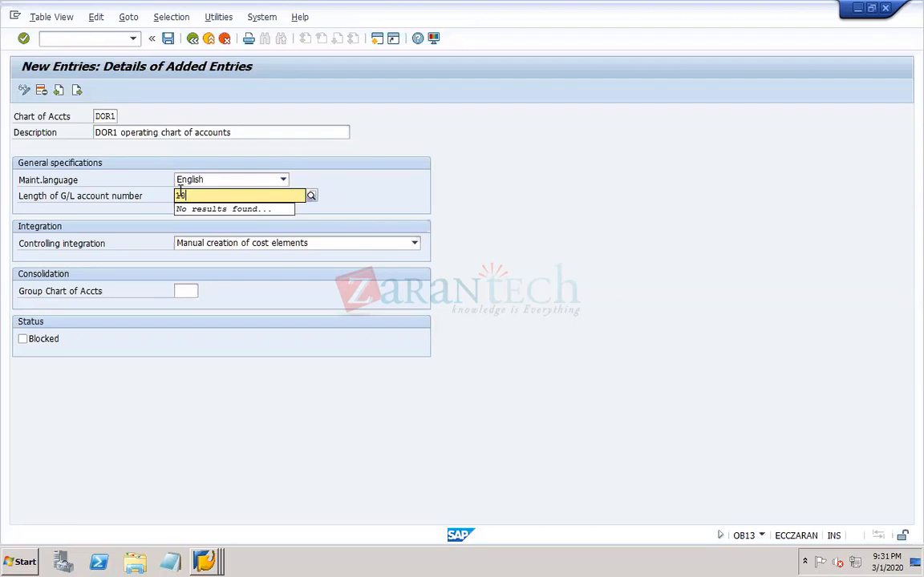
key(Return)
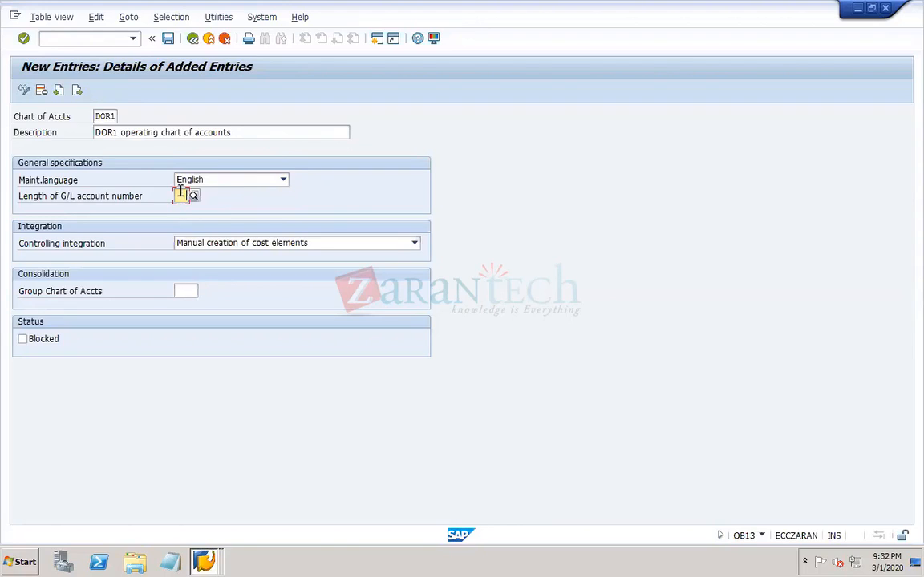
text(5)
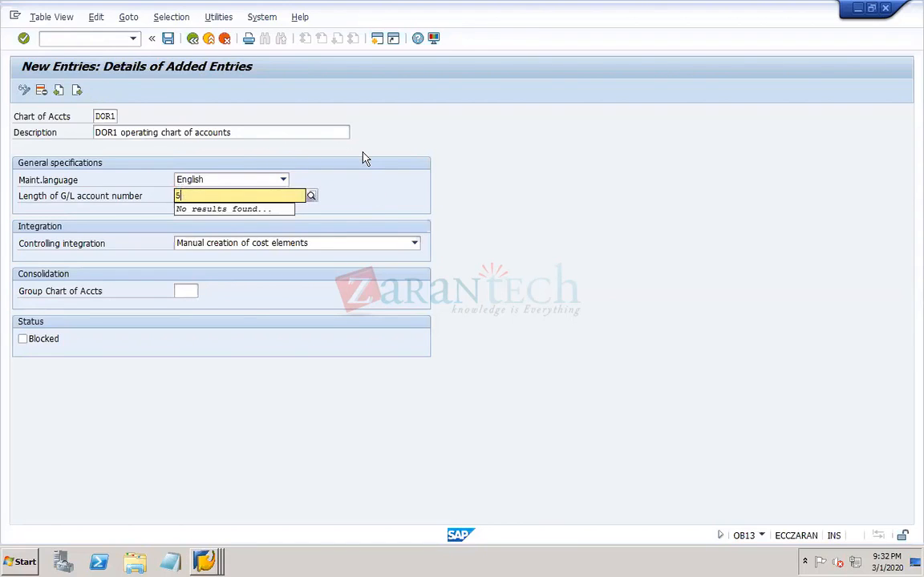
click(365, 158)
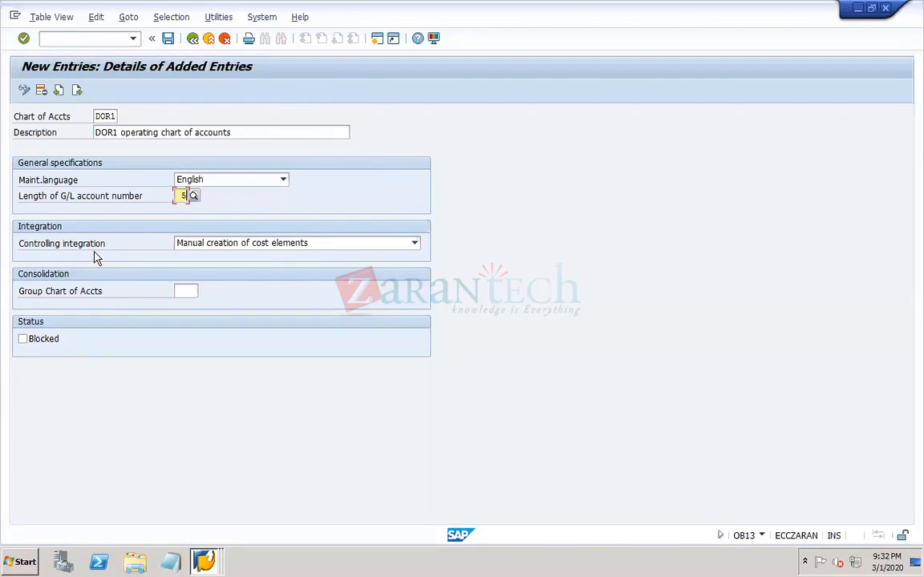
- Keep manual creation of cost elements as controlling integration and pick CONS as the group chart of accounts from the value list
click(415, 244)
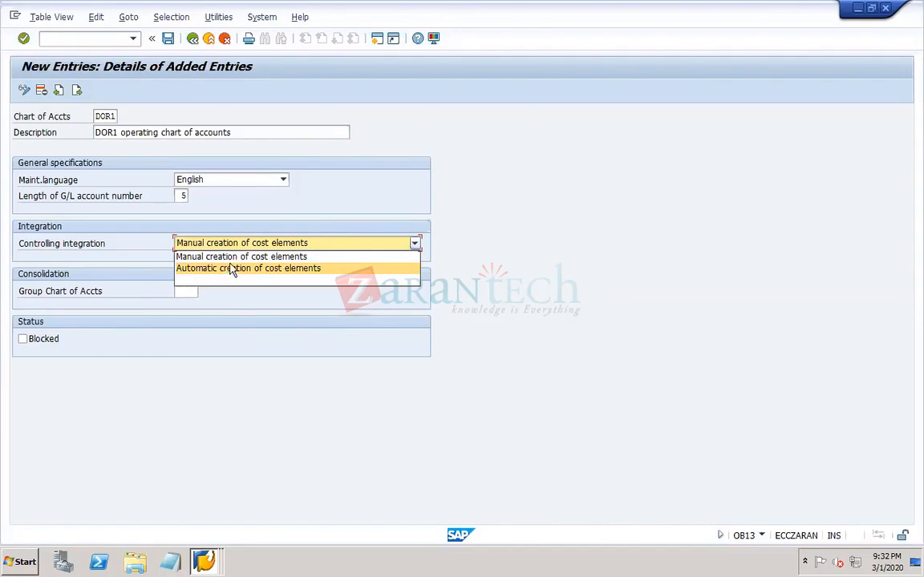
click(232, 257)
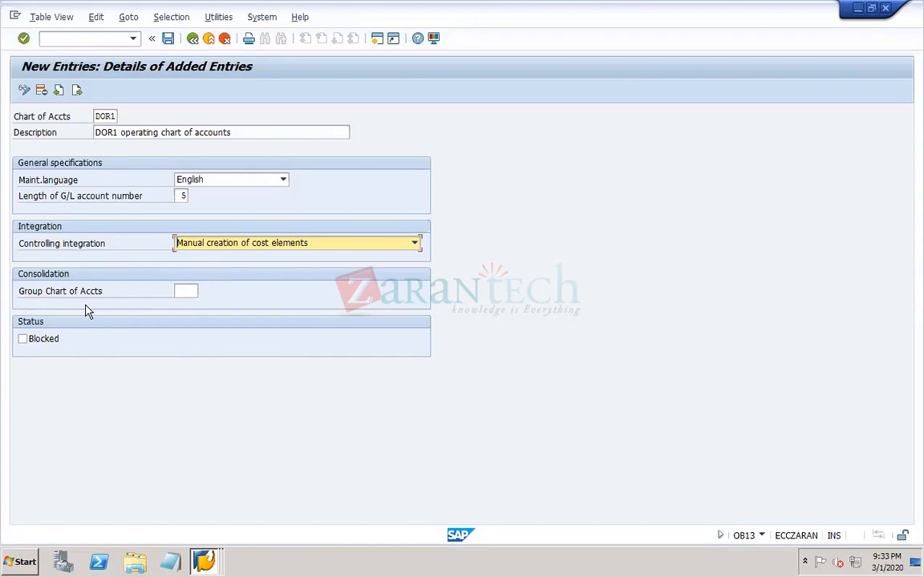
click(189, 291)
click(204, 291)
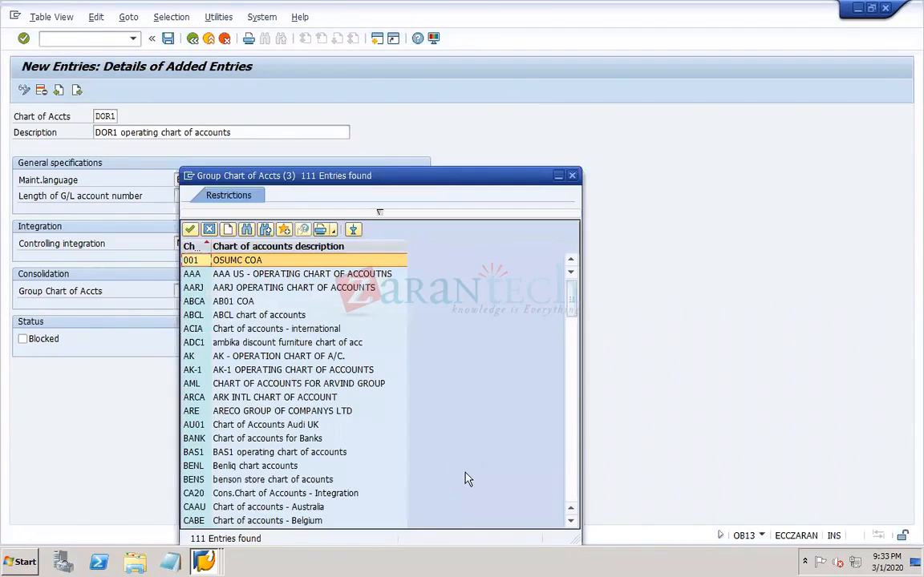
click(574, 489)
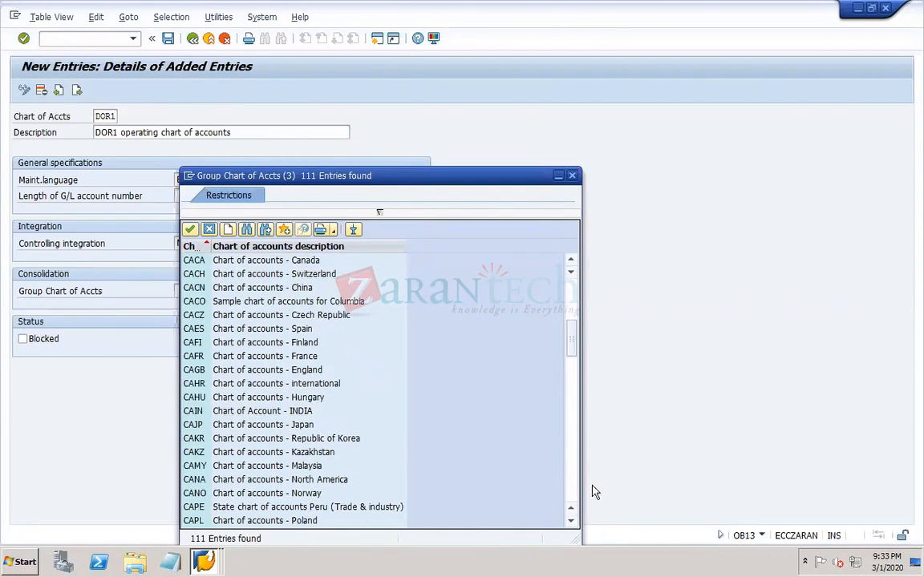
click(574, 493)
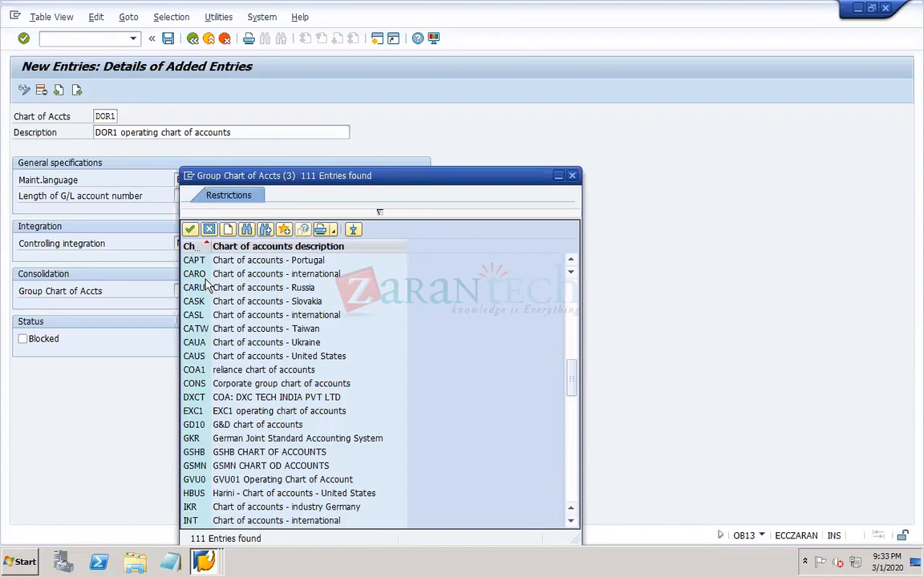
click(203, 385)
double_click(203, 387)
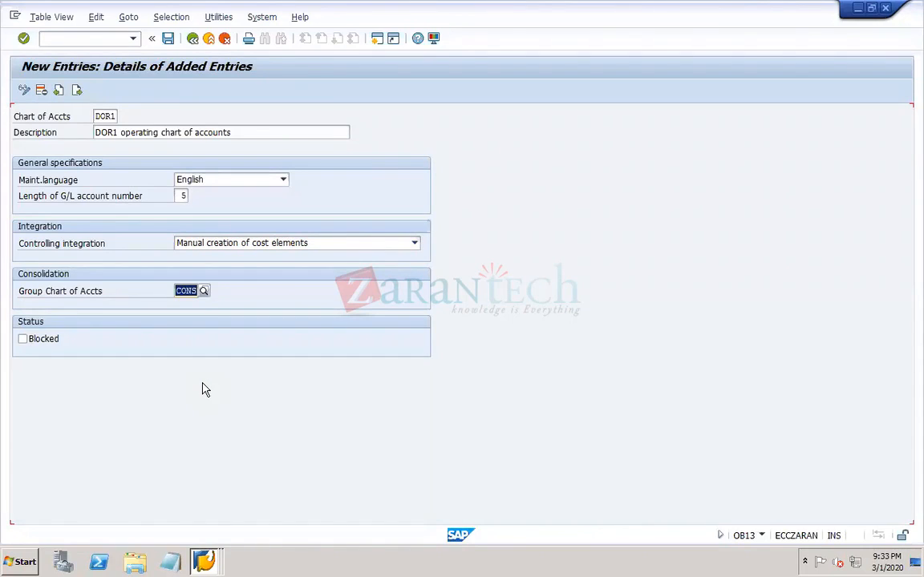
click(183, 289)
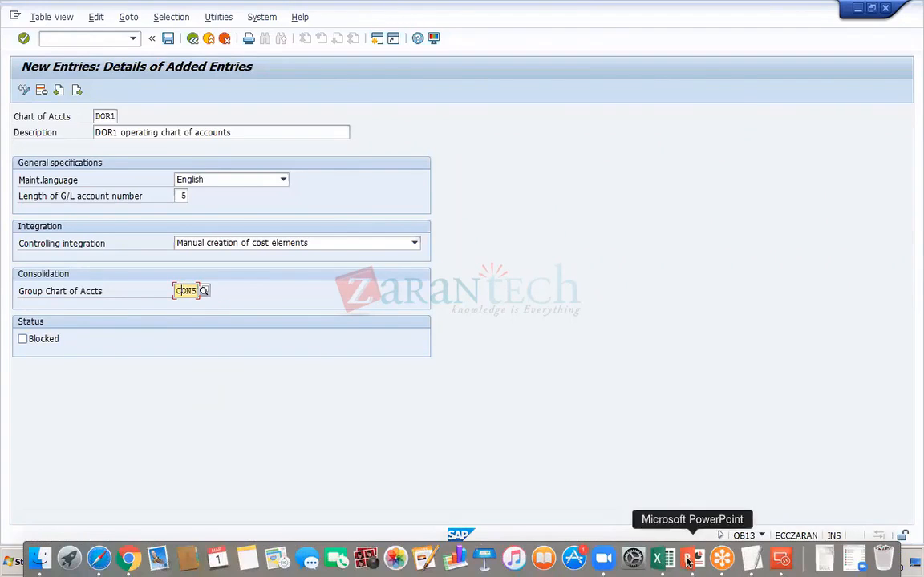
- Switch to the PowerPoint work notes, review the chart of accounts types and transaction codes on slide 5, and return to the SAP remote session
click(687, 561)
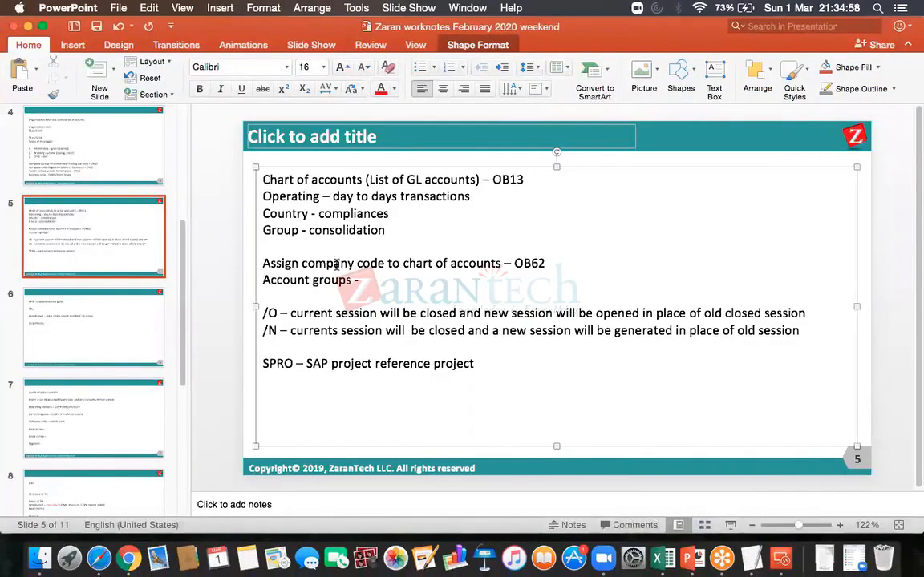
click(363, 213)
click(323, 230)
click(526, 180)
click(780, 564)
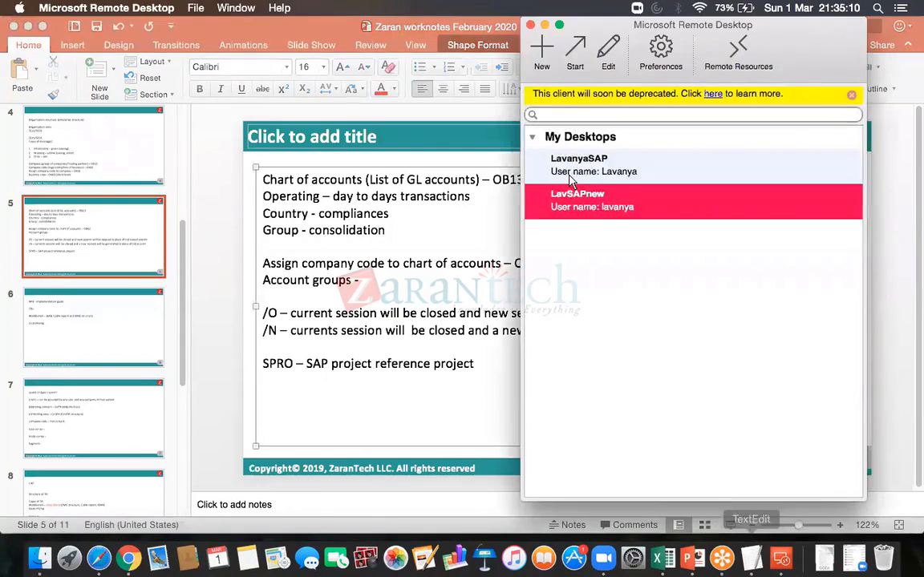
double_click(593, 209)
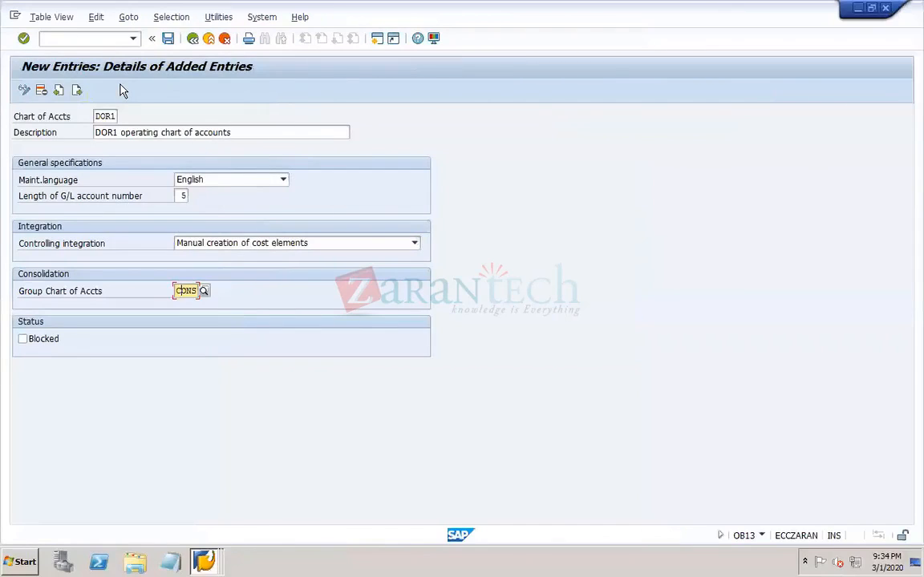
- Leave the chart of accounts entry with the /n command and open transaction OB62 for assigning company codes to charts of accounts
click(92, 37)
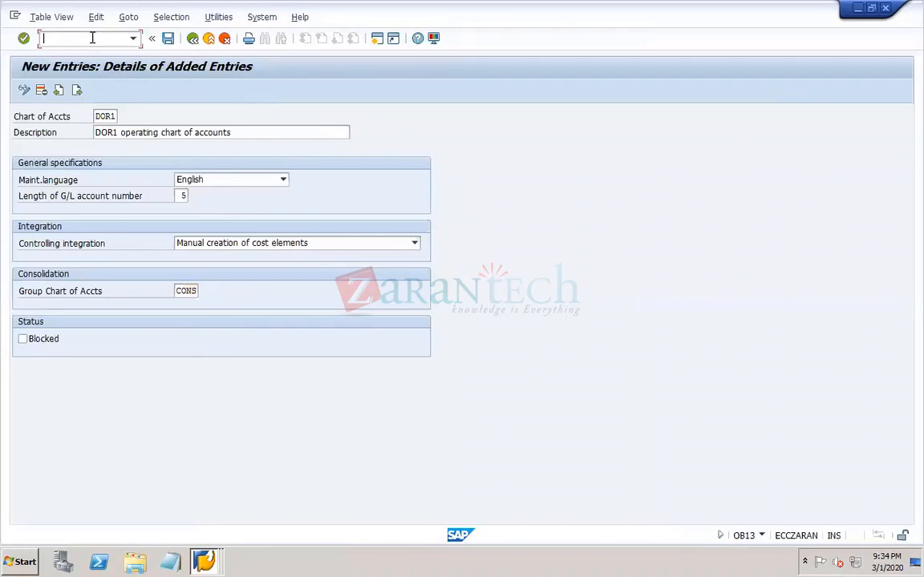
text(/n)
text(ob62)
key(Return)
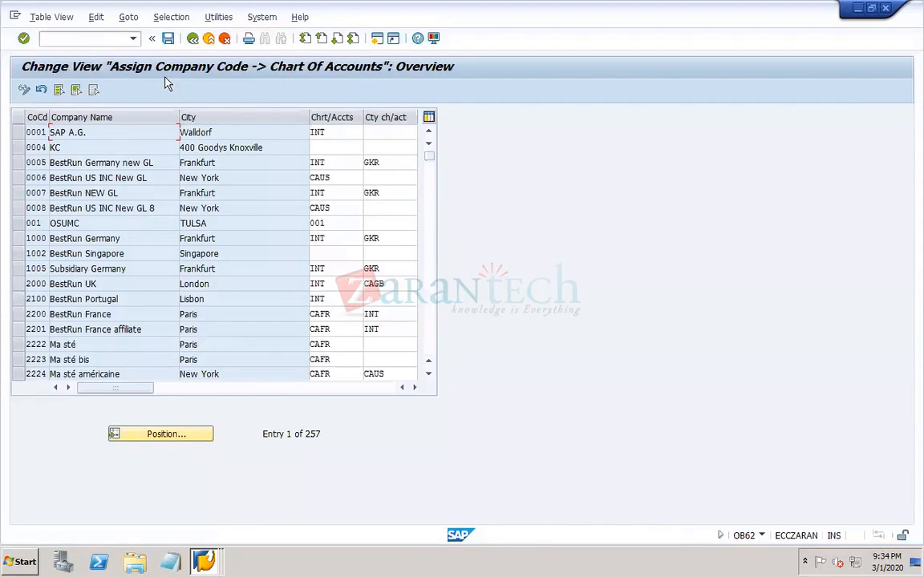
- Position the chart of accounts assignment table at company code dor1
click(183, 438)
key(space)
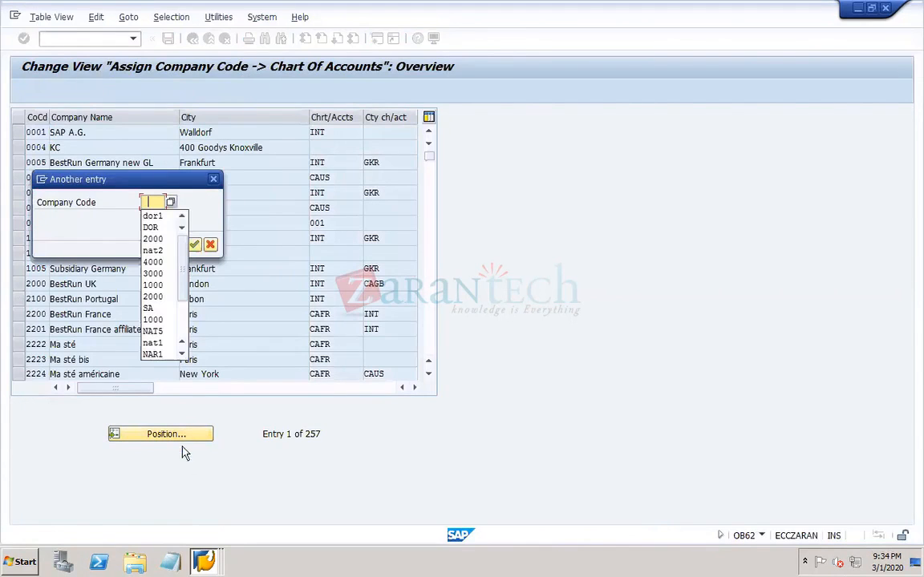
click(155, 215)
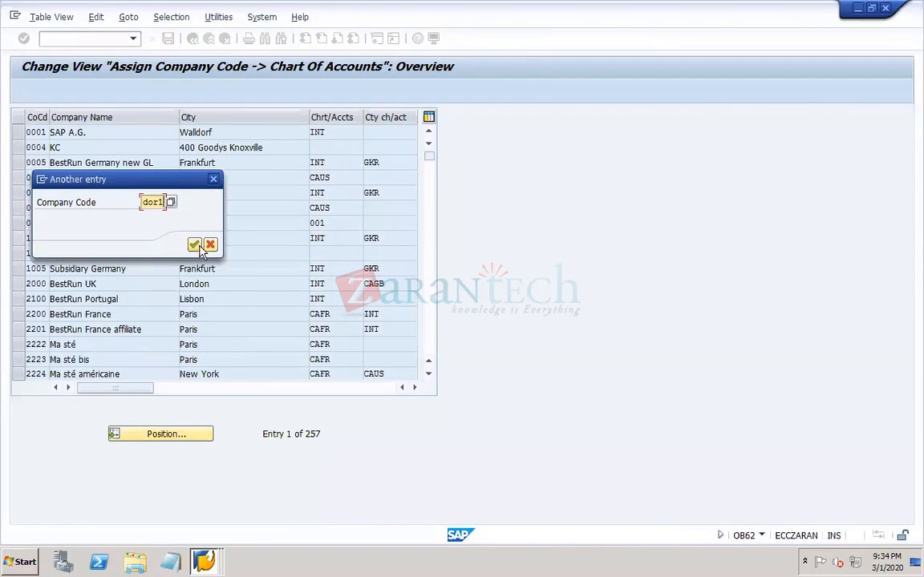
click(193, 244)
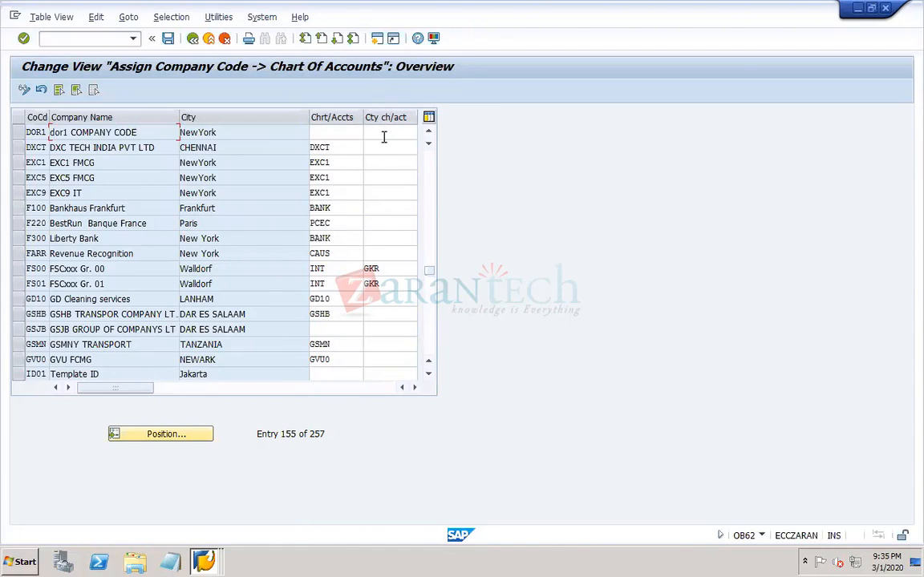
- Browse the list of available charts of accounts for company code DOR1 for its own chart and close the list without choosing one
click(327, 134)
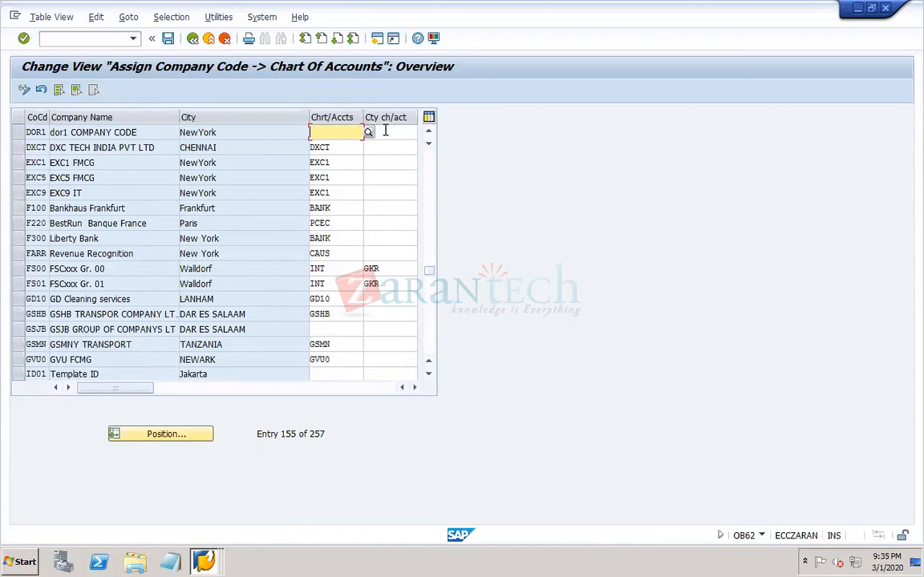
click(383, 133)
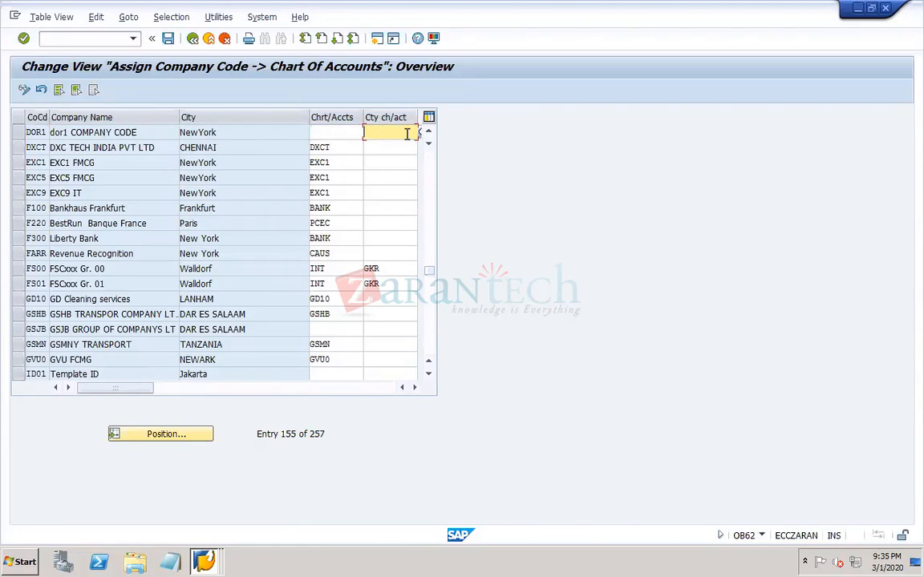
click(342, 135)
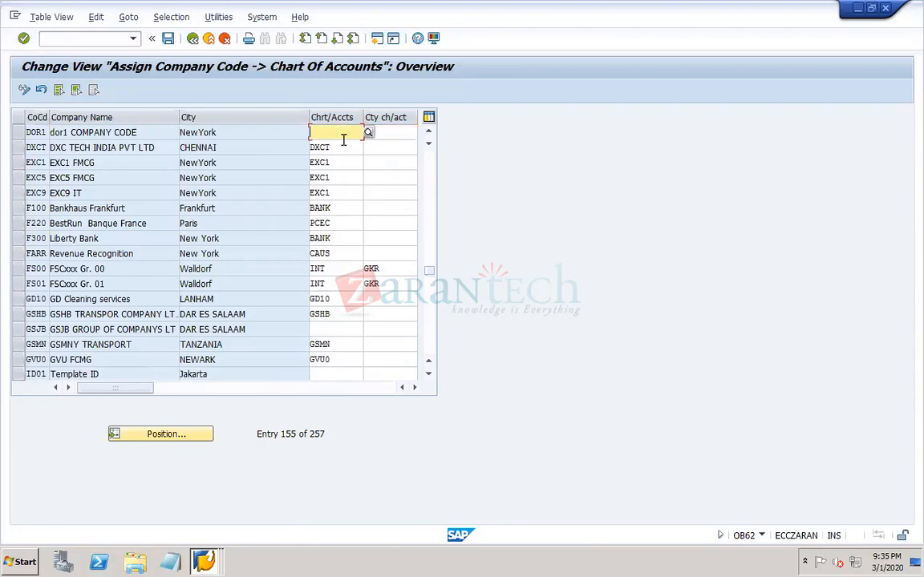
click(396, 136)
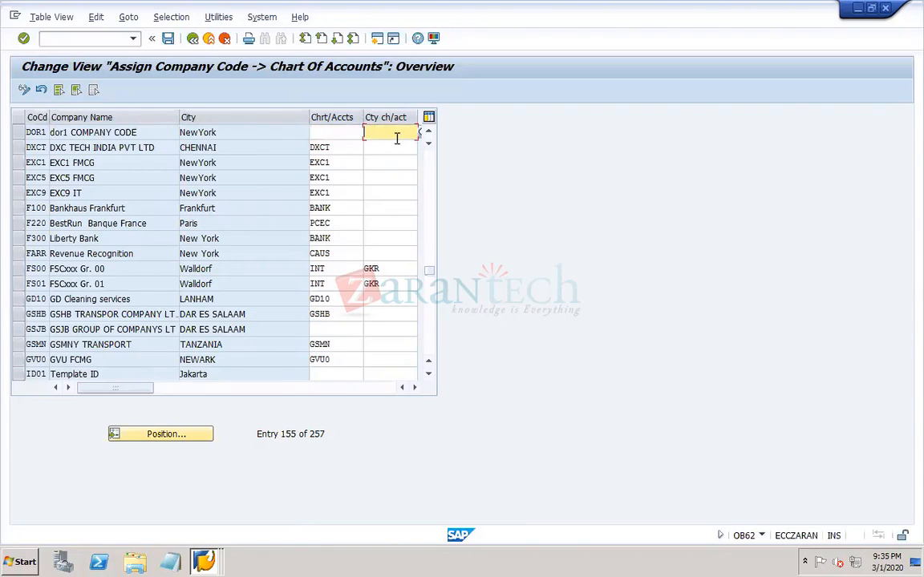
click(321, 132)
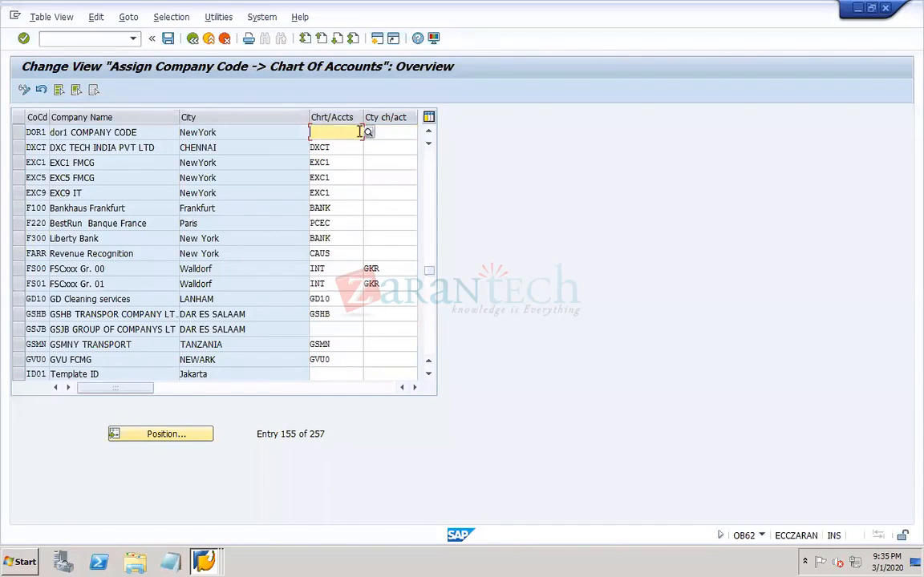
click(369, 133)
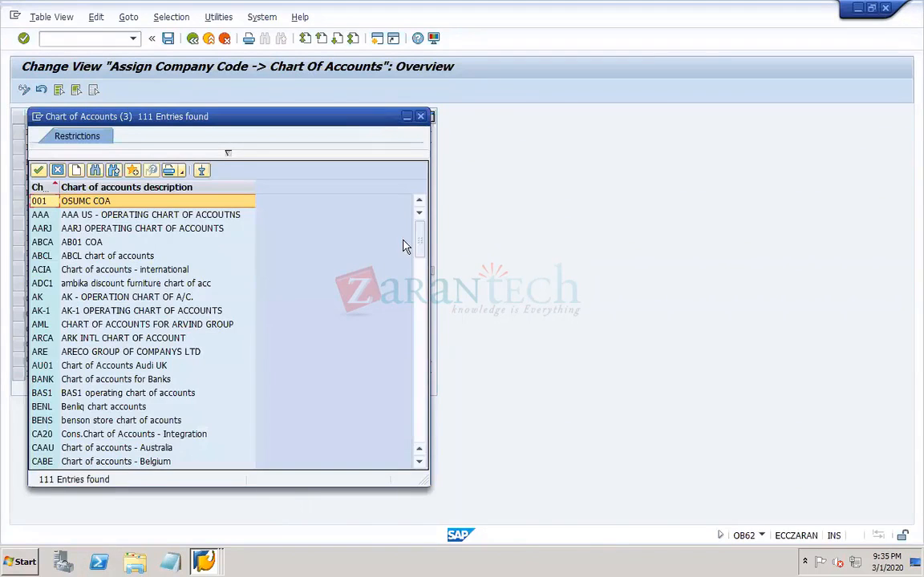
click(419, 430)
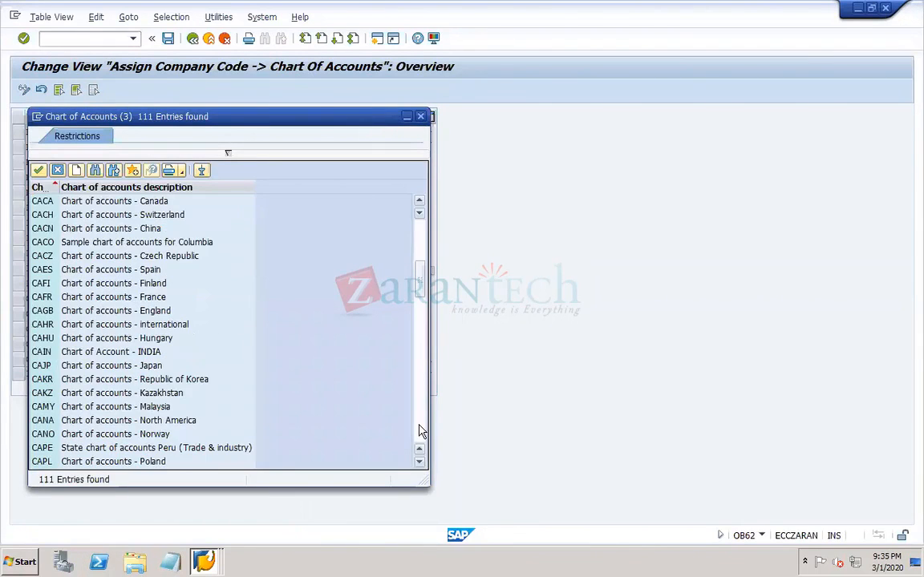
click(418, 430)
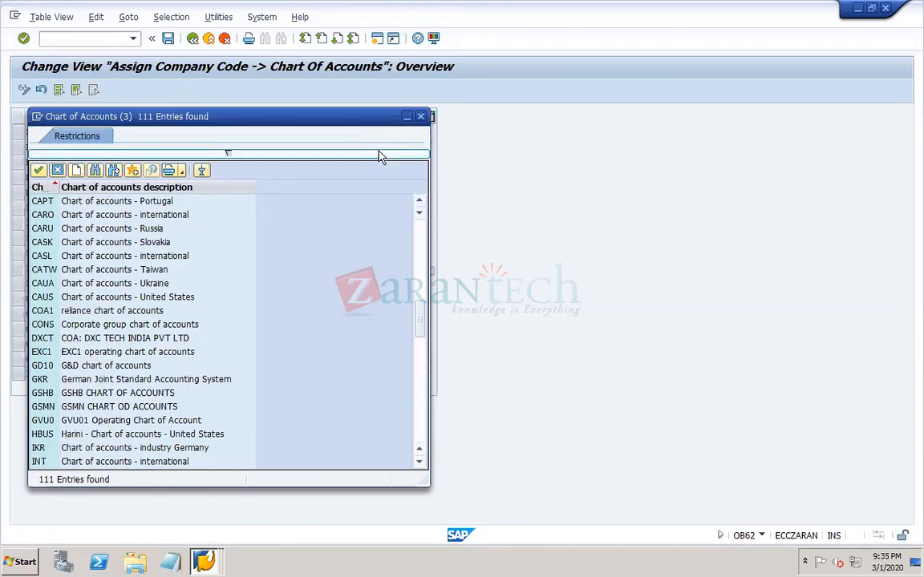
click(421, 117)
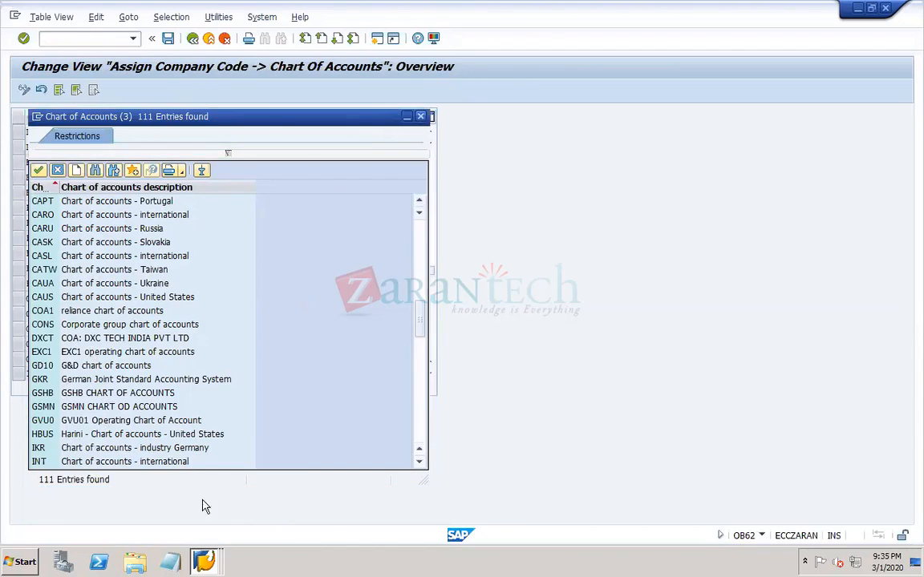
- Switch to the open SAP session showing the Transport Organizer requests
click(213, 563)
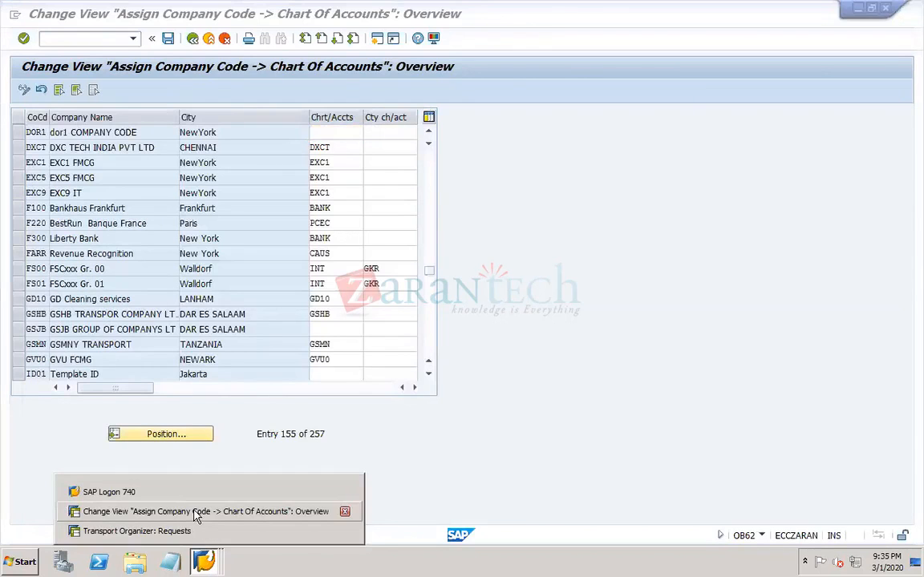
click(197, 516)
click(198, 563)
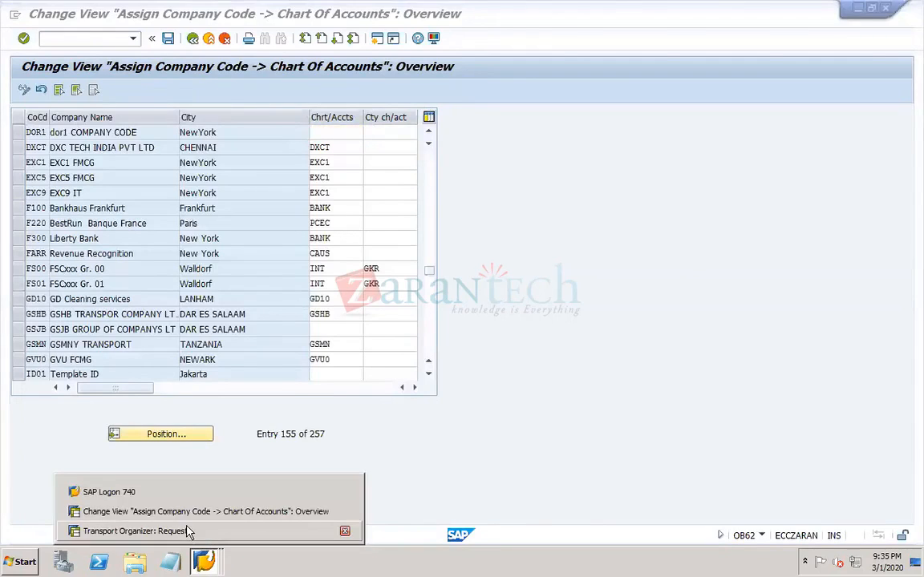
click(189, 533)
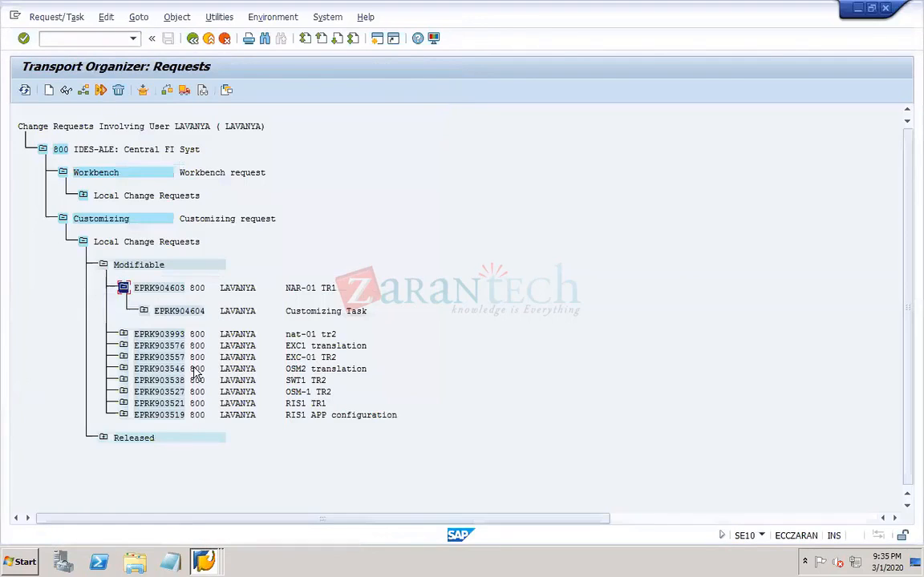
- Open transaction OB13 with /nob13 and position the list of charts of accounts at dor1
click(101, 37)
text(/nob)
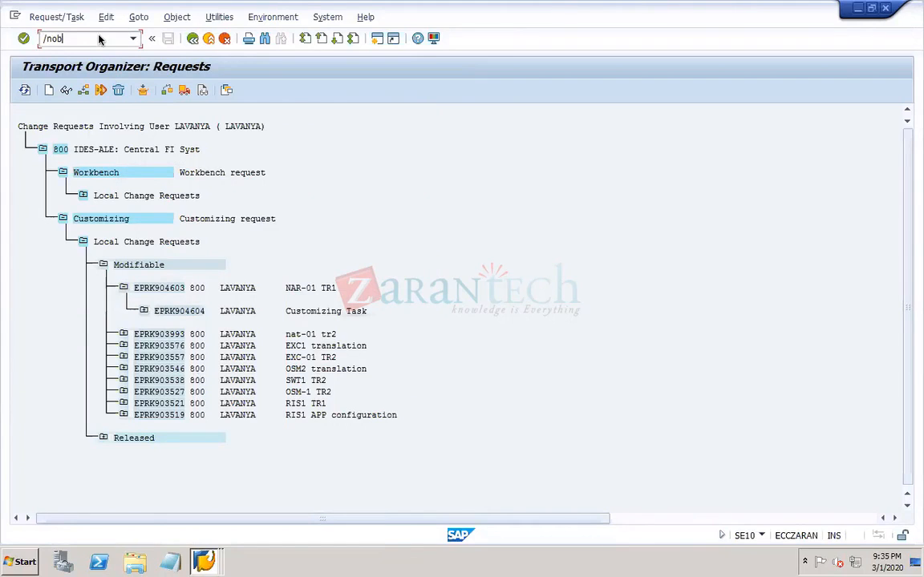
text(13)
key(Return)
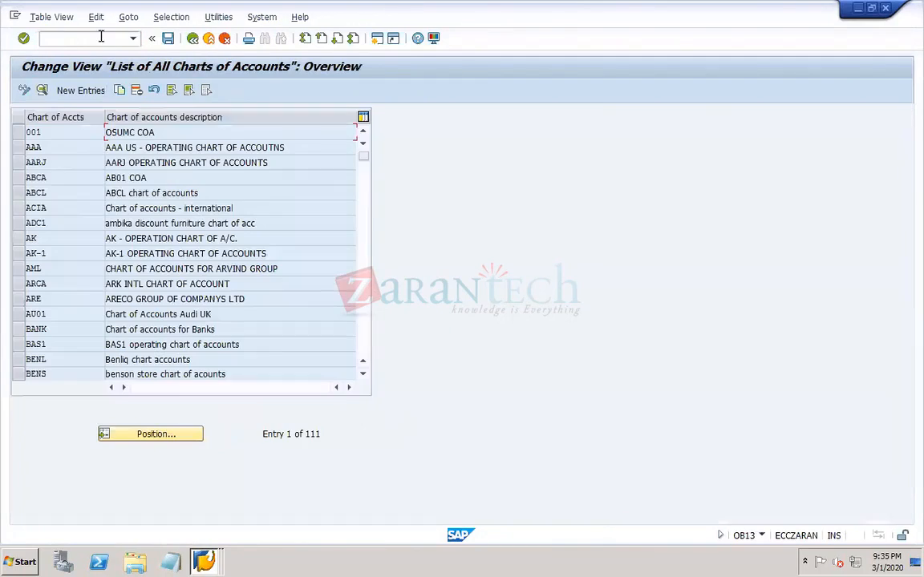
click(175, 434)
text(DXCT)
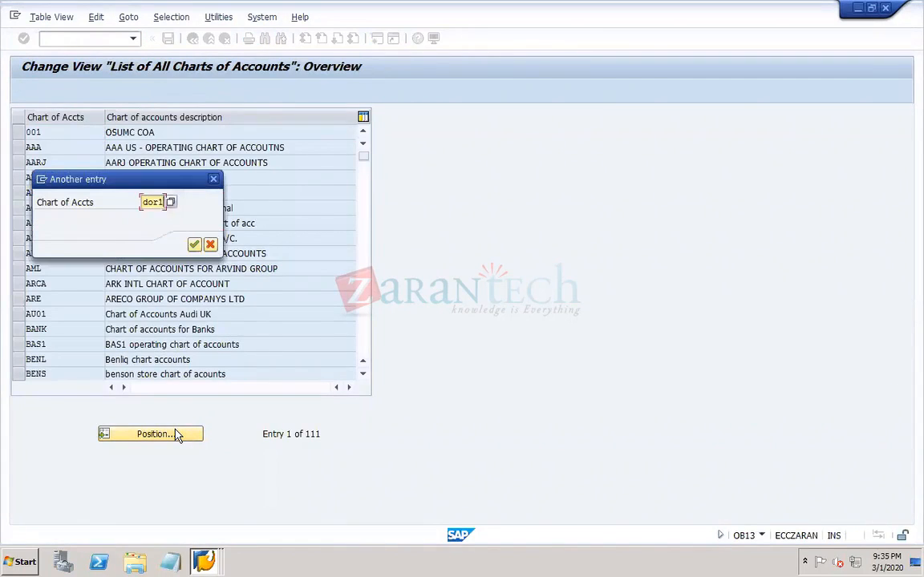
key(Return)
- Start a new chart of accounts entry DOR1 with the description "DOR1 operating chart of accounts"
click(86, 89)
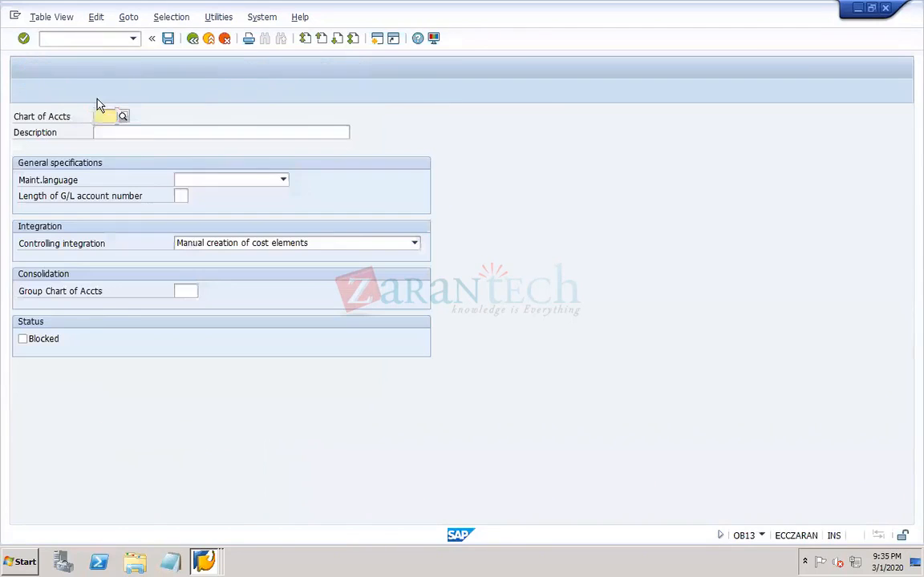
click(104, 116)
click(106, 130)
click(113, 133)
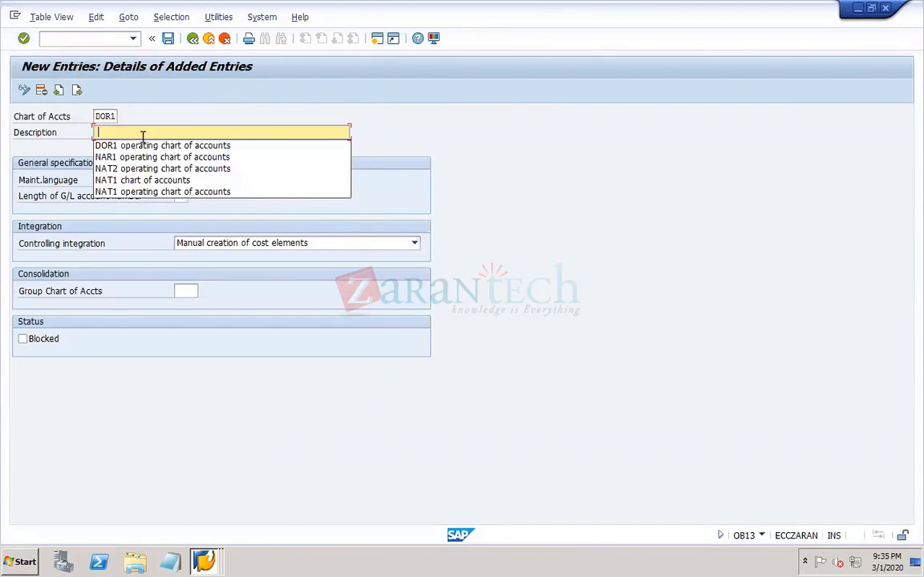
click(137, 148)
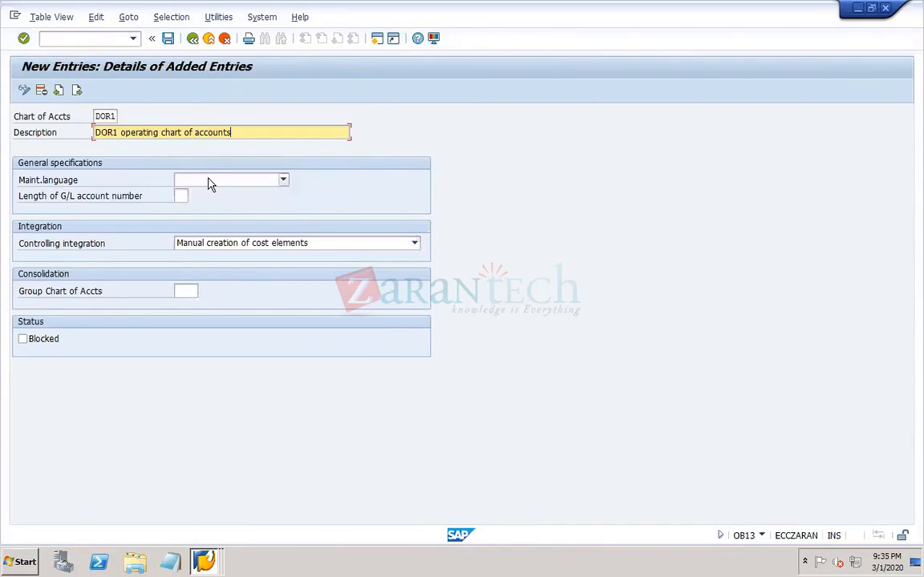
- Set the maintenance language to English, the G/L account number length to 5 and the group chart of accounts to CONS
click(180, 179)
click(192, 320)
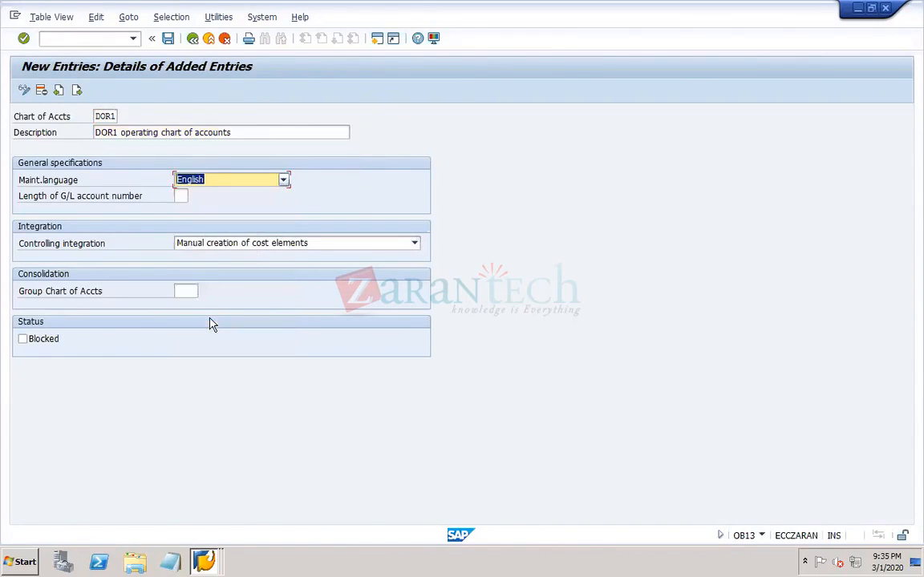
click(182, 196)
click(186, 210)
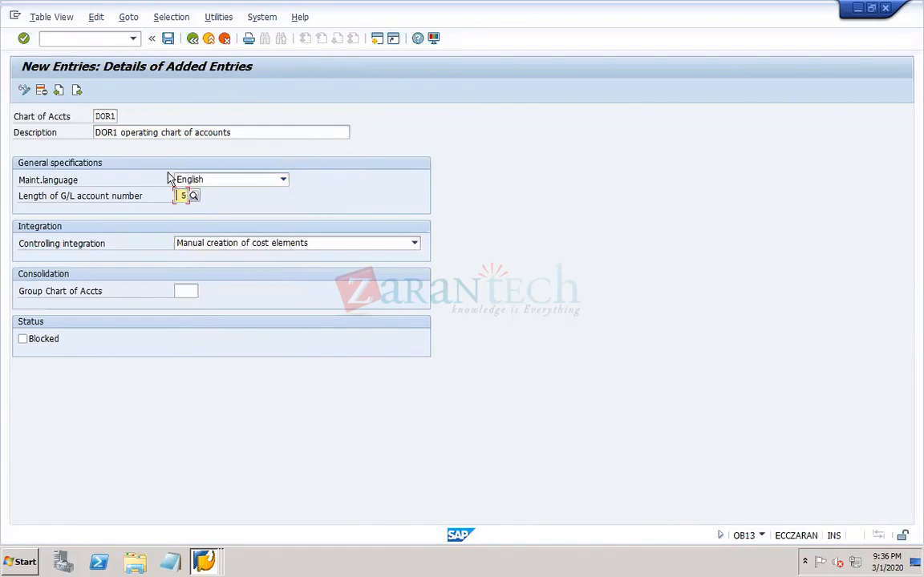
click(191, 294)
click(186, 305)
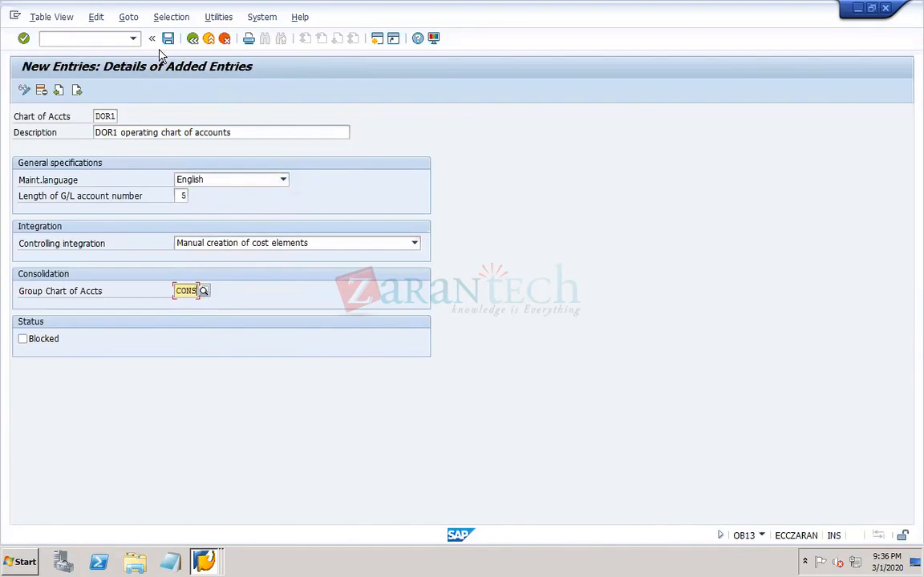
- Save the chart of accounts in a new customizing request with the short description "DOR1 TR1"
click(168, 38)
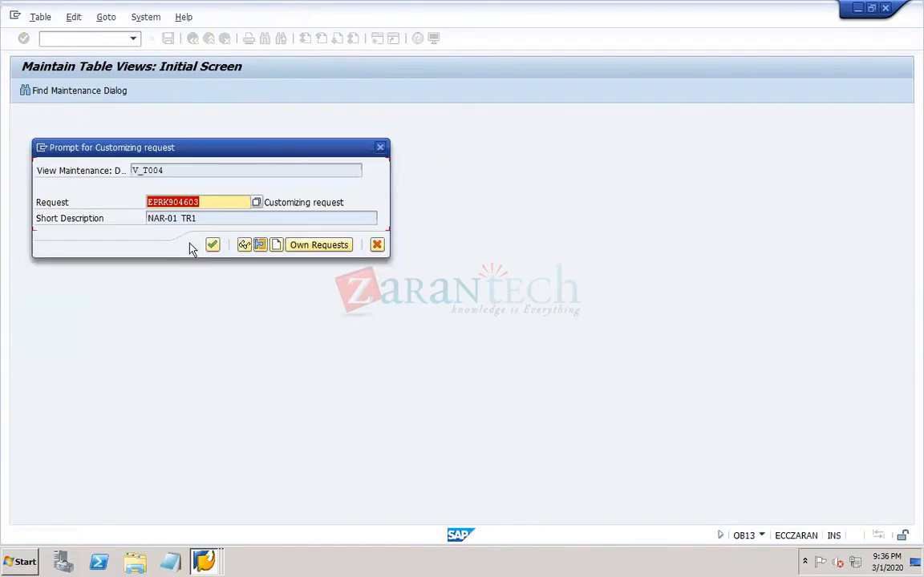
click(276, 245)
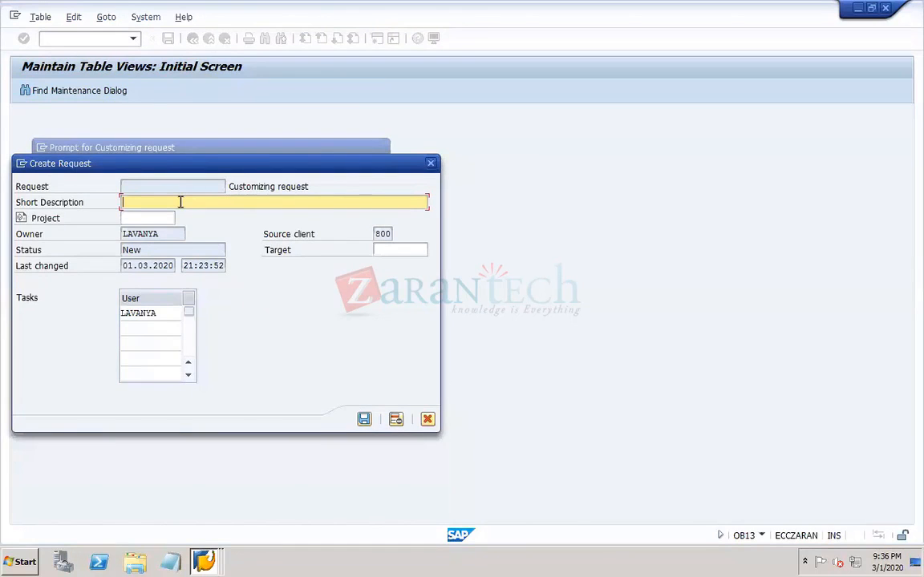
text(DOR1 TR1)
key(Tab)
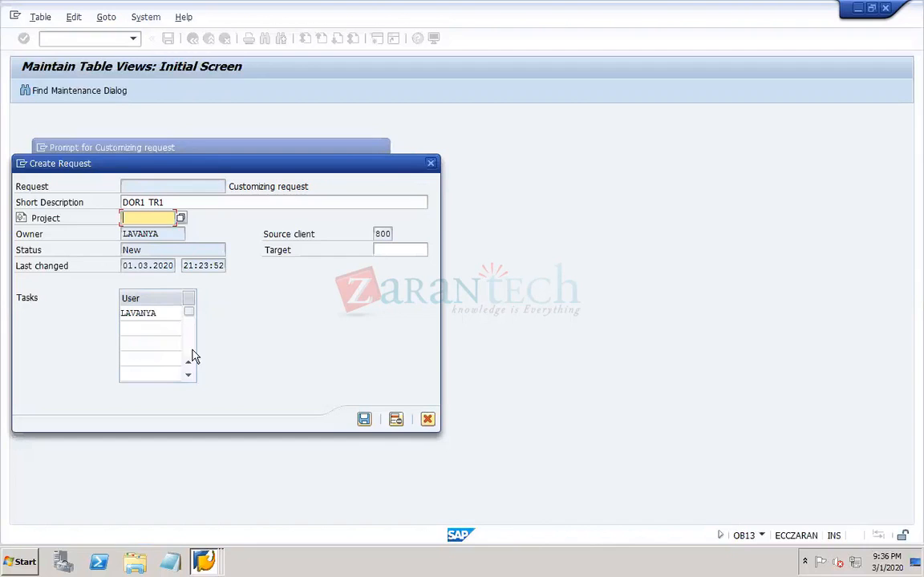
click(363, 420)
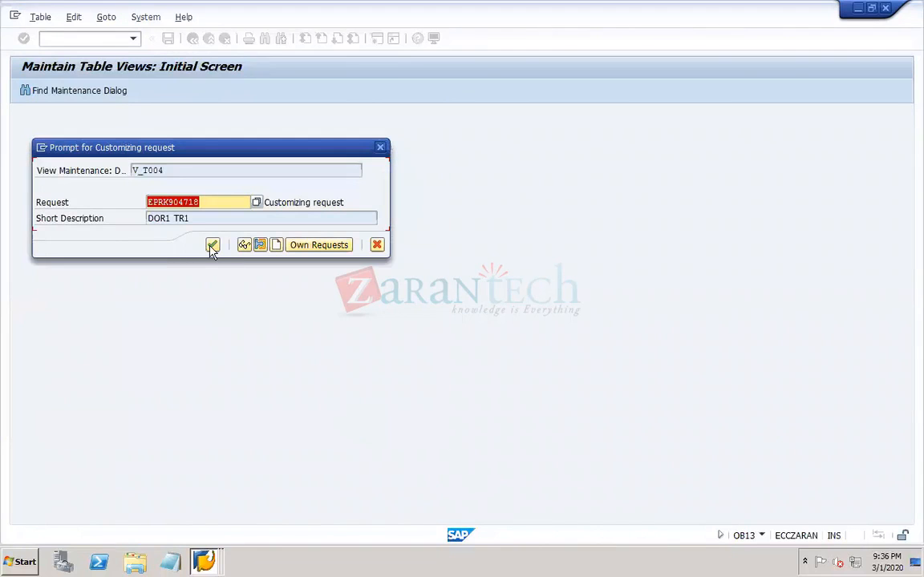
click(210, 206)
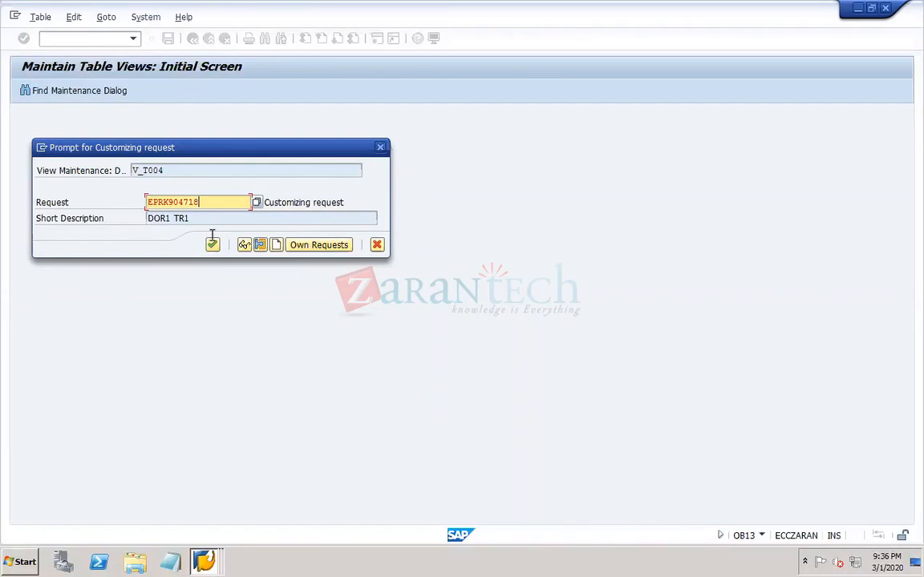
click(213, 245)
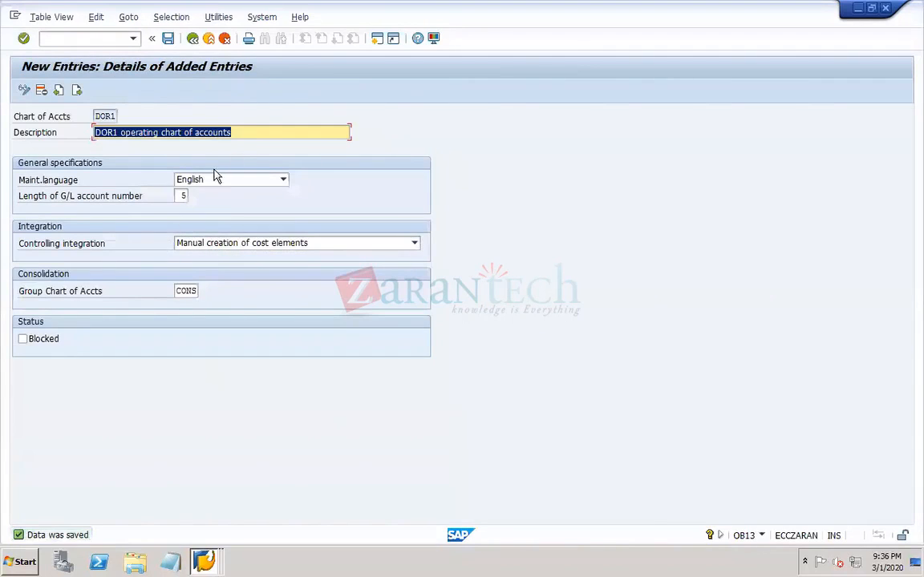
- Open the Transport Organizer (SE10) in a new session and display the change requests
click(104, 44)
text(/OB62)
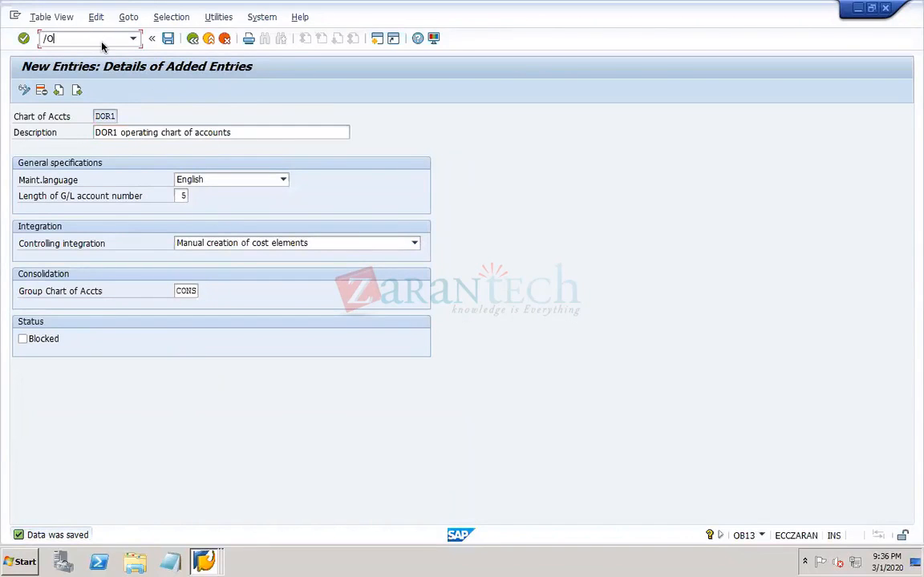
key(Return)
click(70, 323)
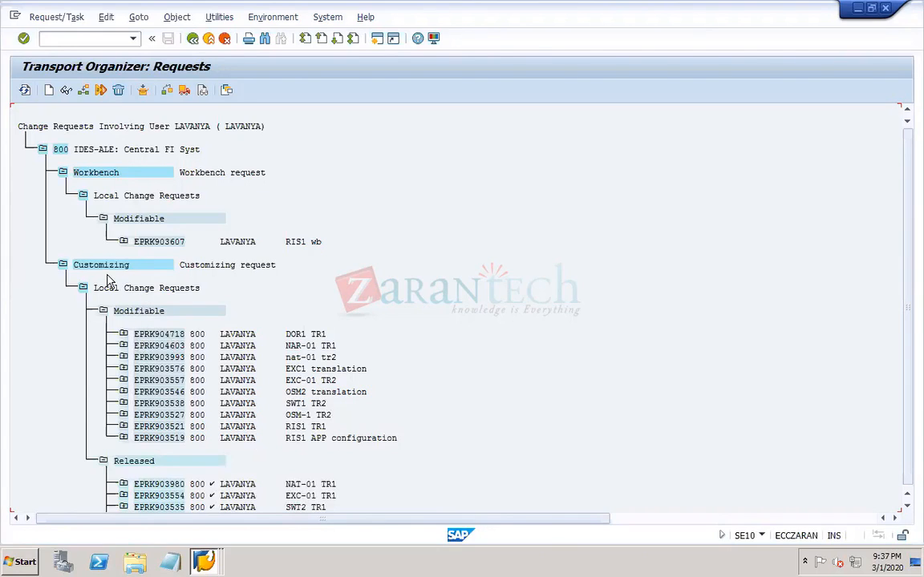
- Expand the DOR1 TR1 request through its customizing task and view V_T004 to examine the T004 and T004T entries
click(123, 334)
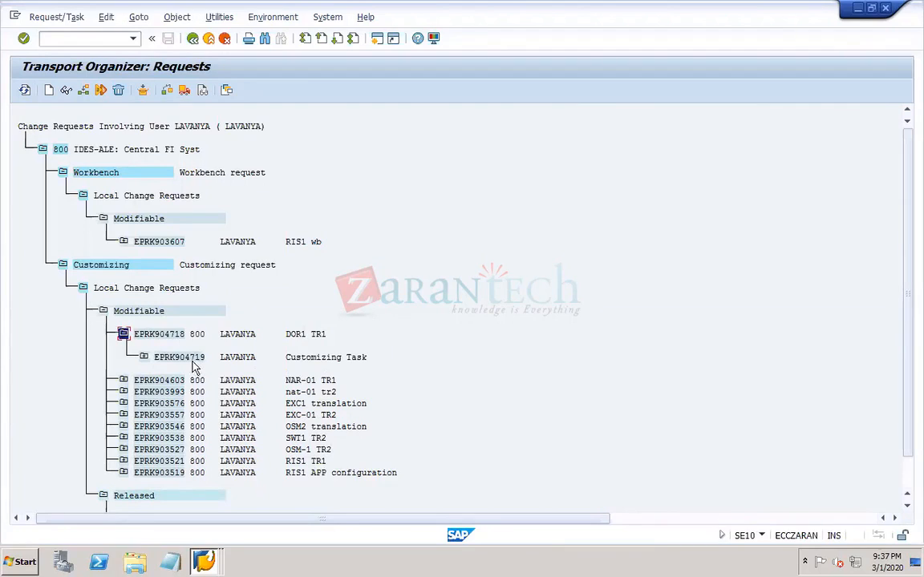
click(144, 358)
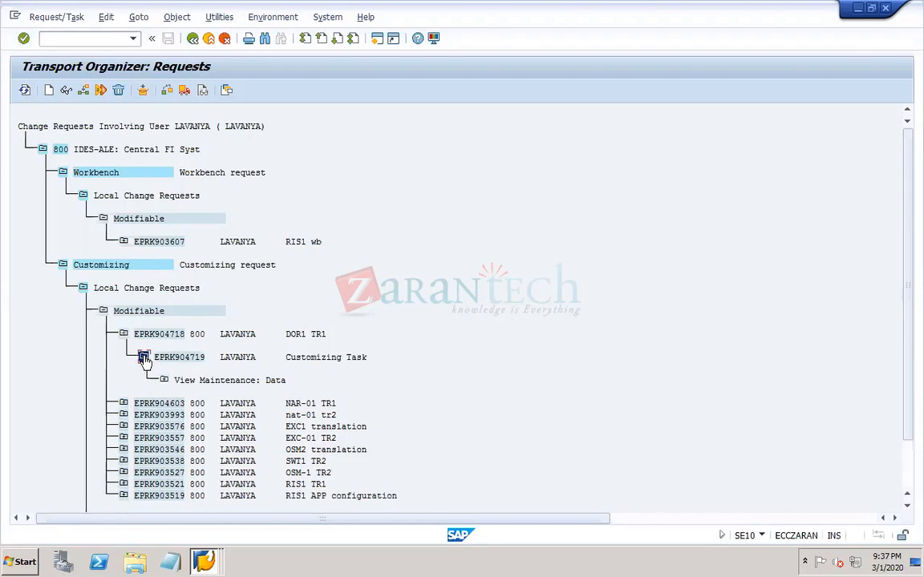
click(164, 382)
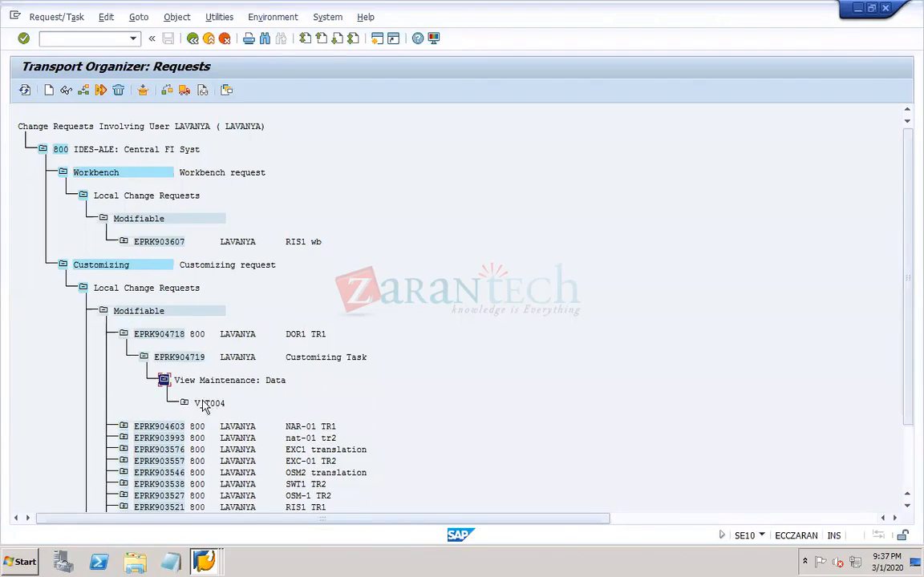
click(184, 403)
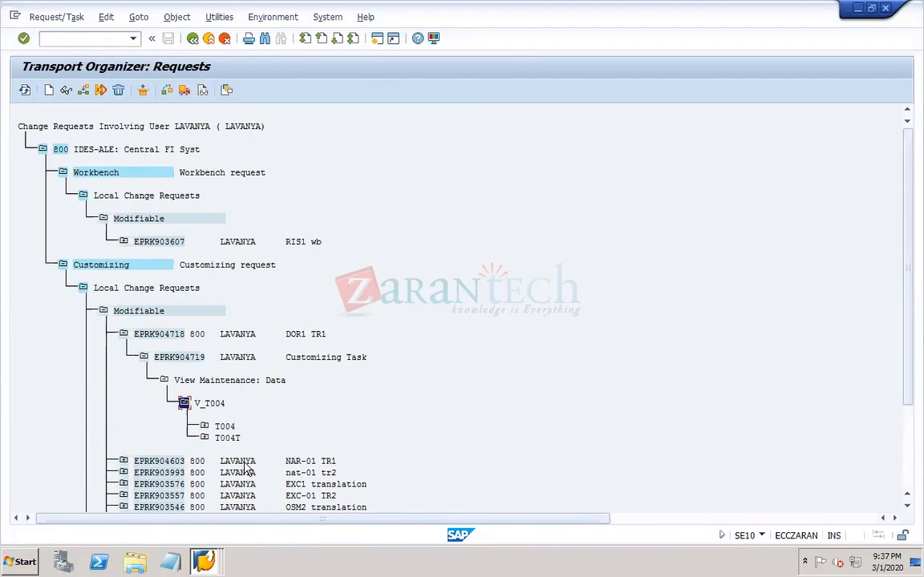
click(205, 427)
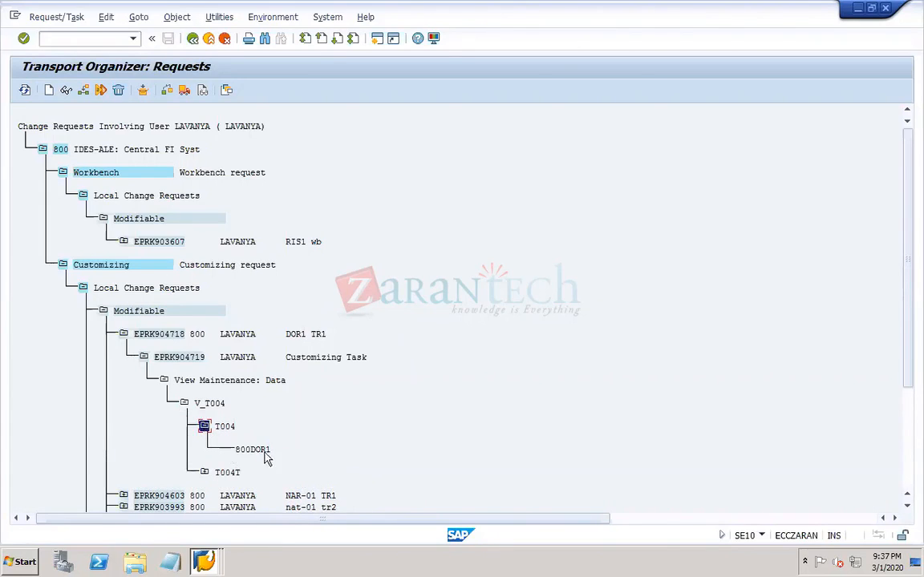
click(203, 473)
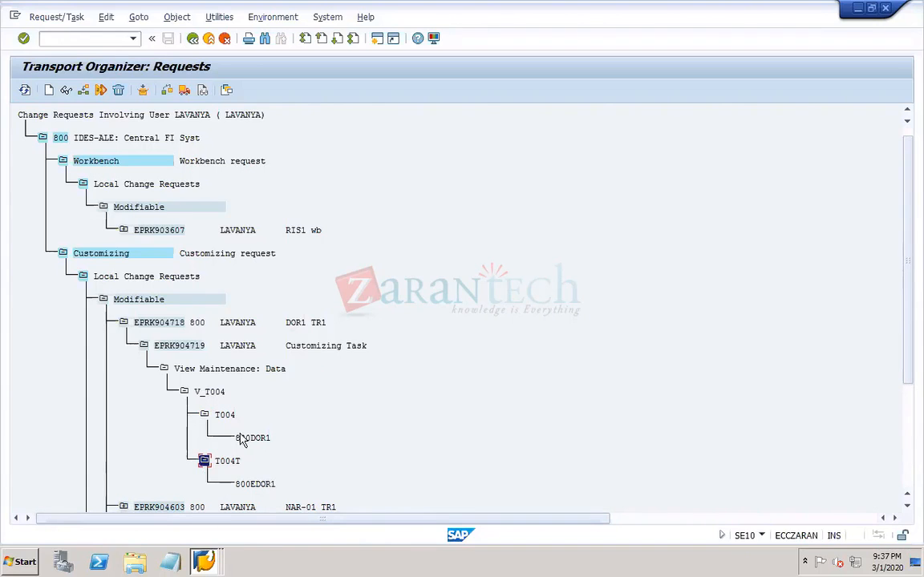
- Close the session holding the saved chart of accounts entry and return to the company code assignment session
click(203, 561)
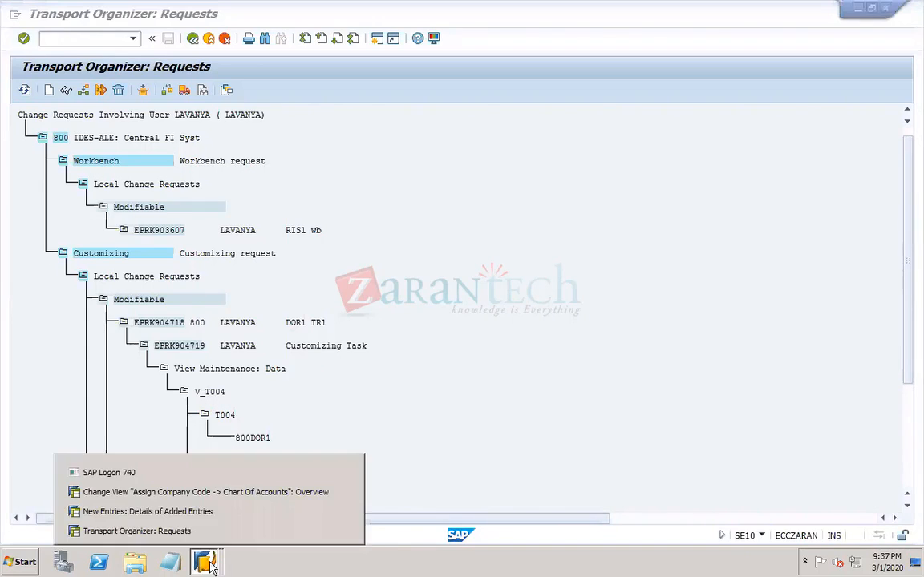
click(215, 497)
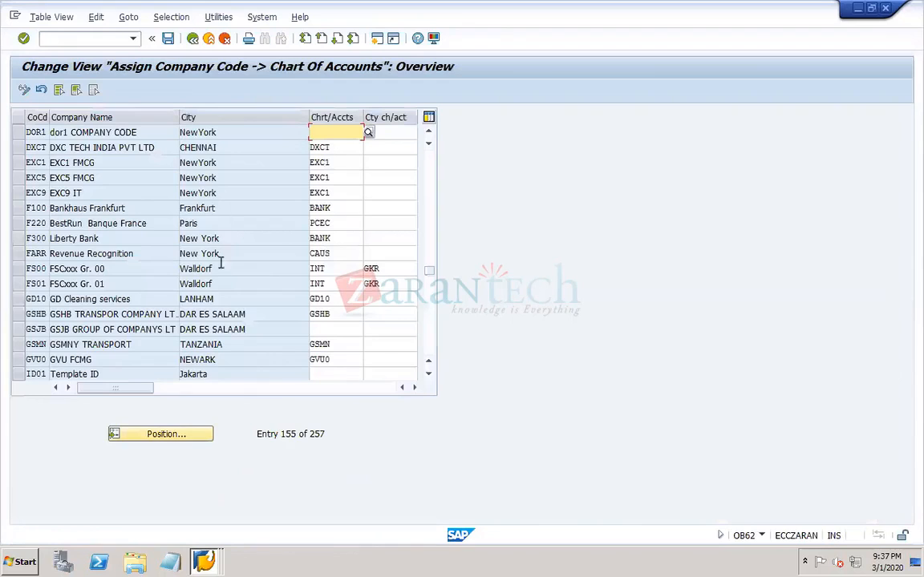
click(204, 561)
click(193, 513)
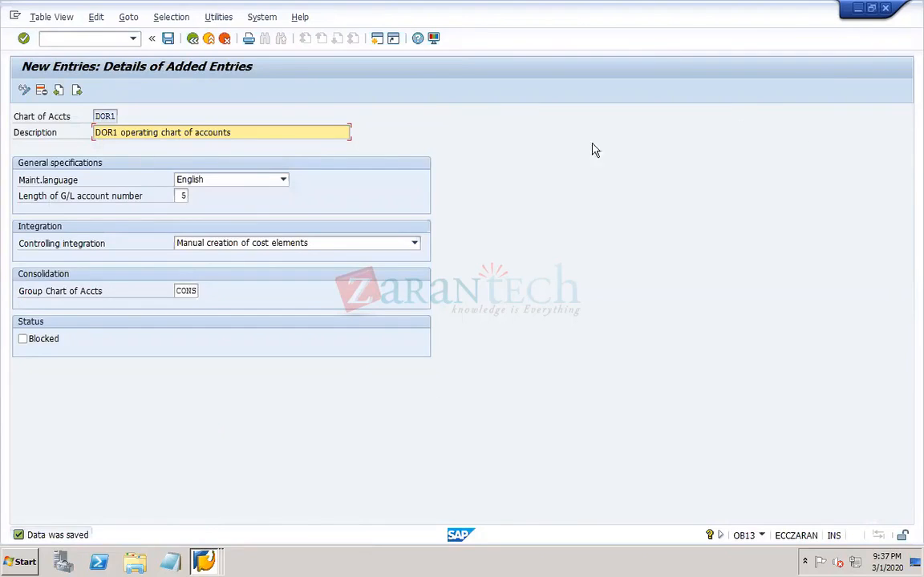
click(886, 9)
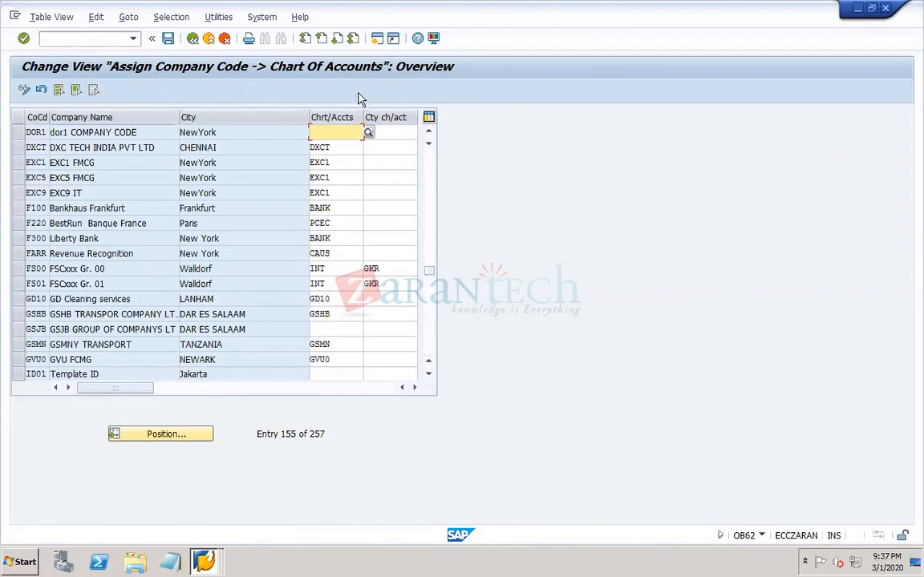
- Assign chart of accounts DOR1 to company code DOR1 and save the change in the customizing request DOR1 TR1
click(368, 133)
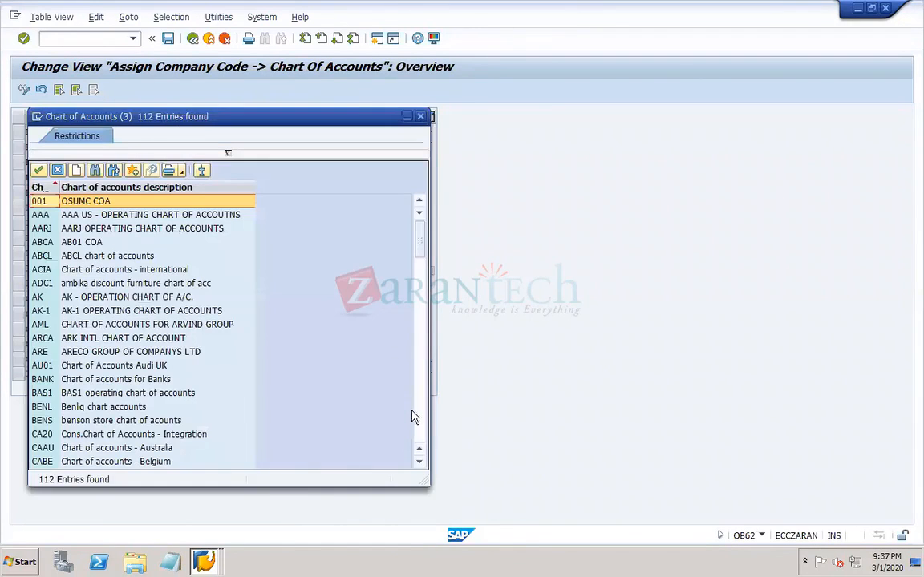
click(419, 425)
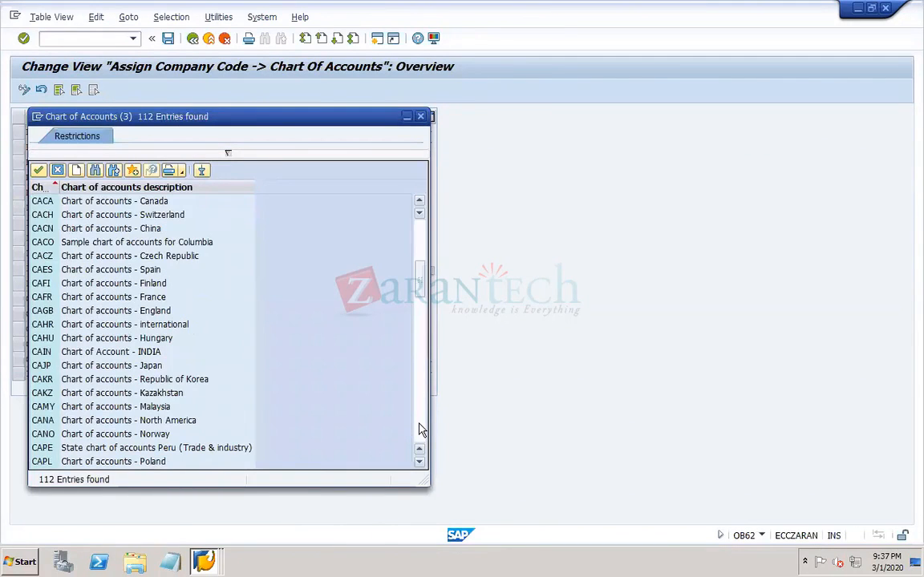
click(418, 427)
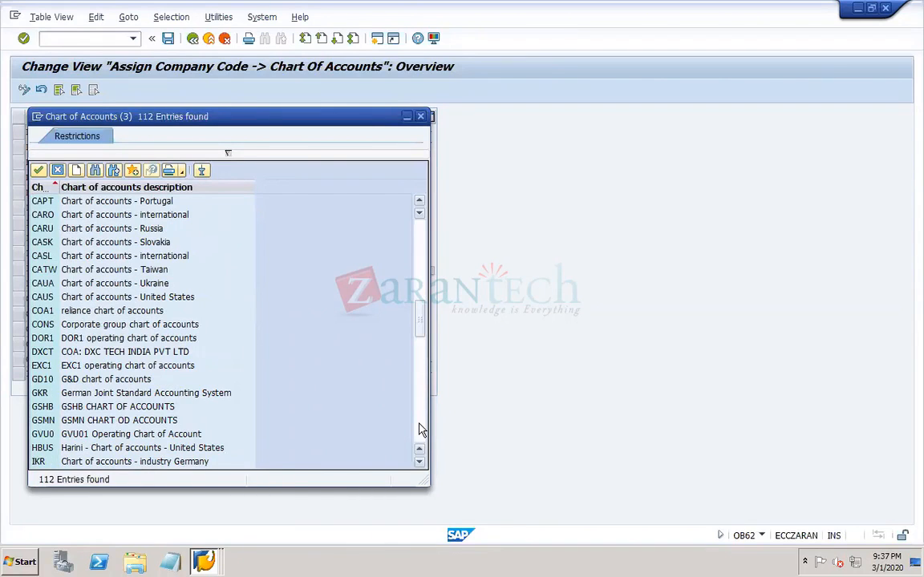
click(134, 336)
double_click(134, 335)
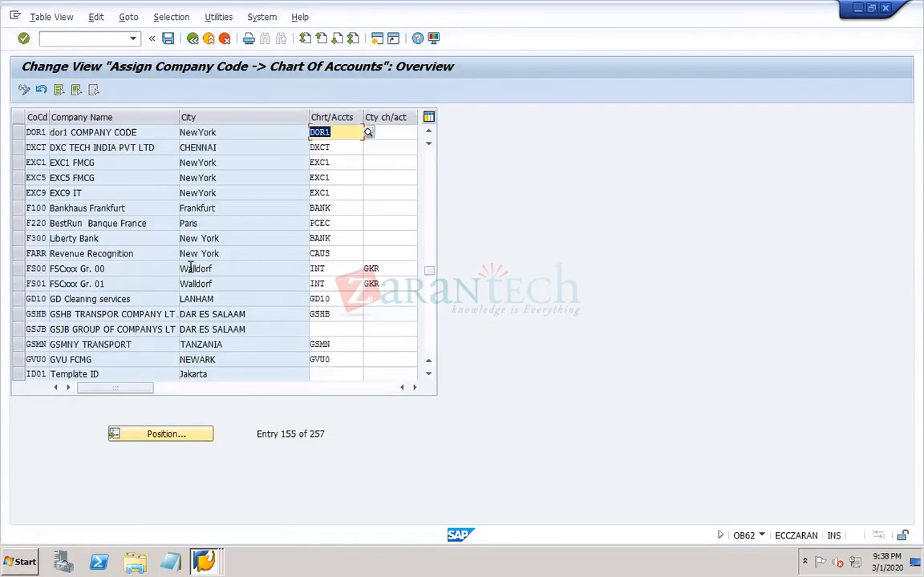
click(167, 38)
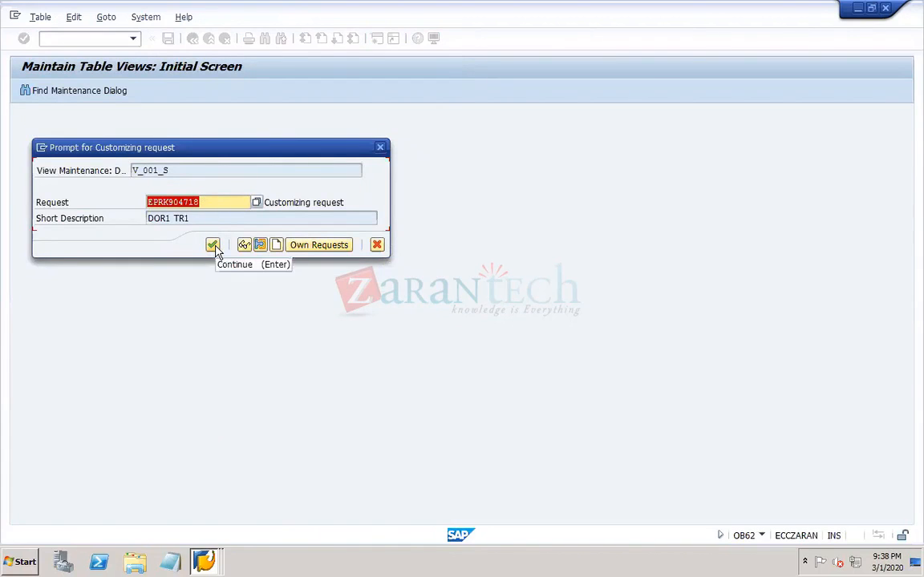
click(212, 244)
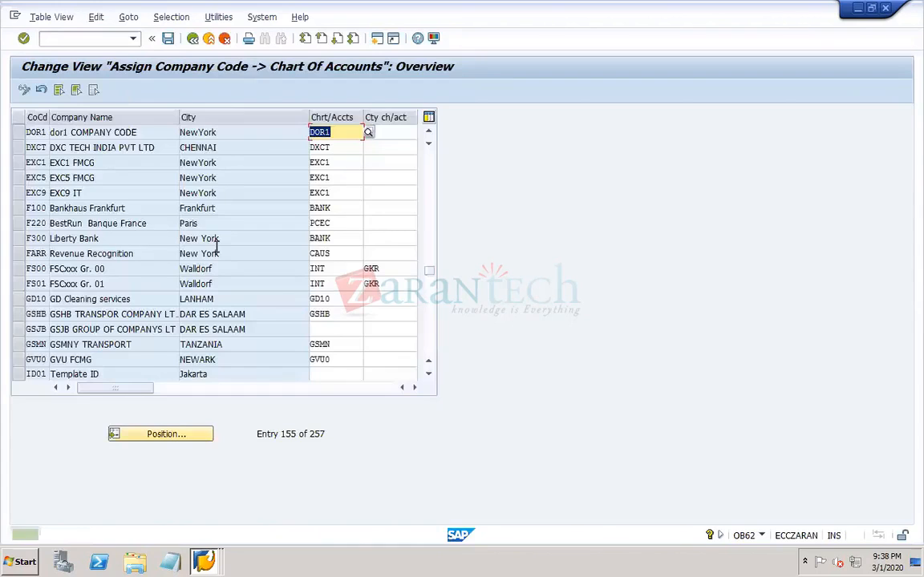
- Switch to the Transport Organizer session and refresh the list of change requests
click(204, 561)
click(200, 537)
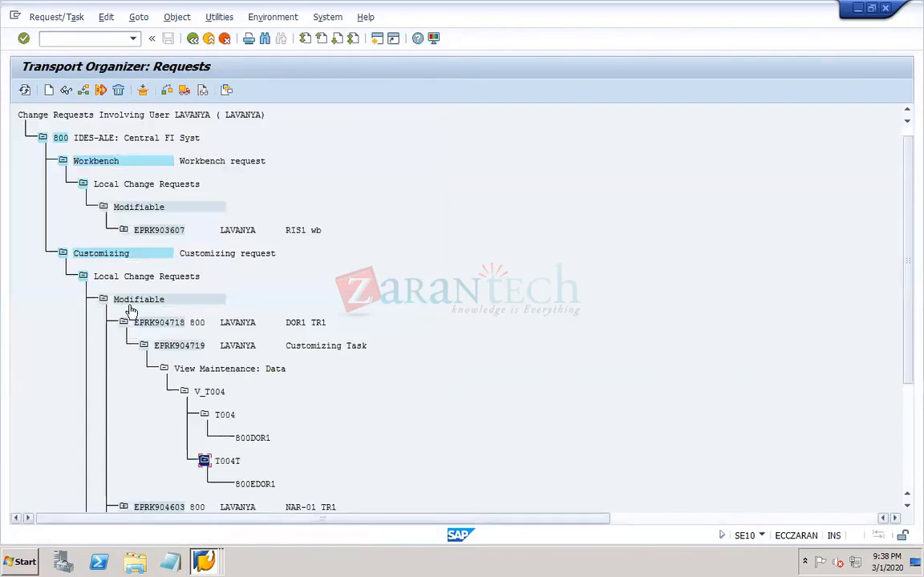
click(24, 90)
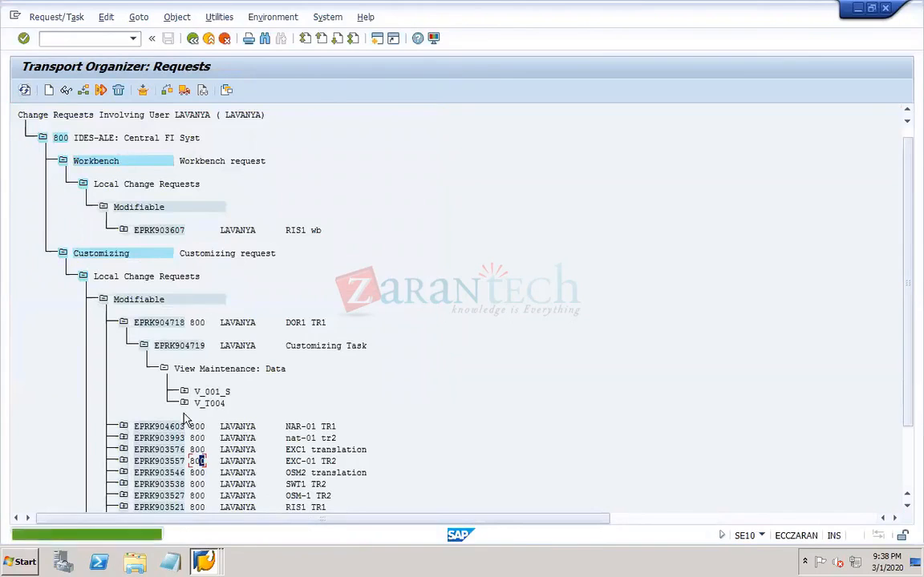
- Expand V_T004 and V_001_S under the DOR1 TR1 task to examine the keys recorded for T004, T004T and T001
click(183, 404)
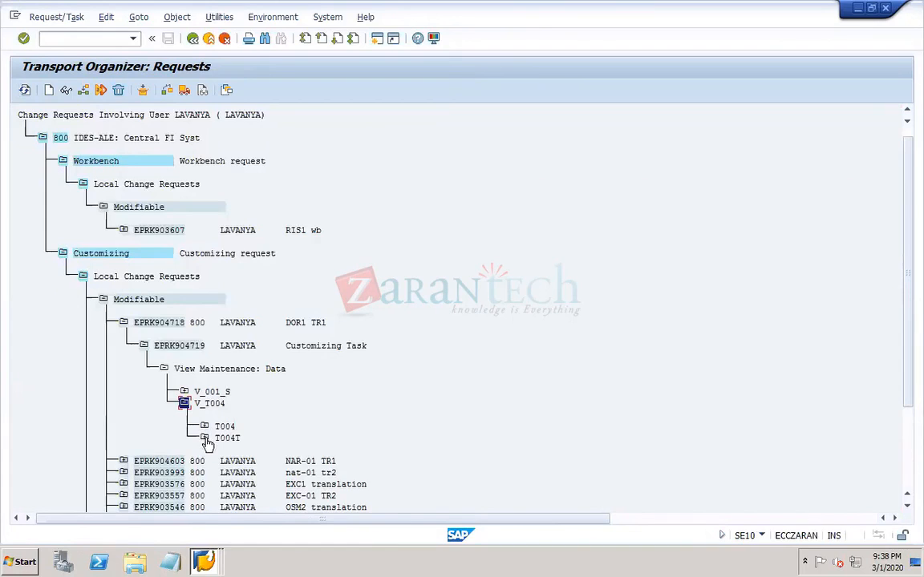
click(203, 437)
click(205, 427)
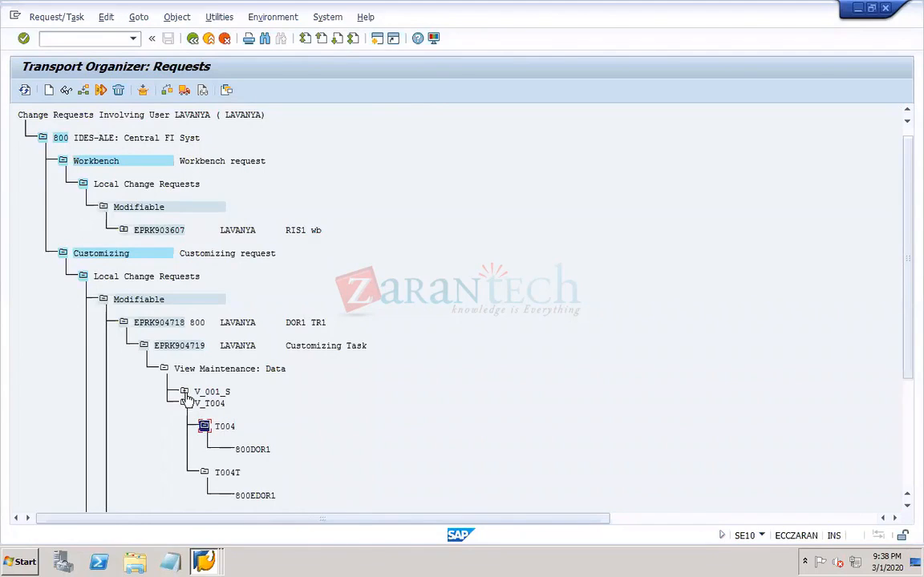
click(184, 392)
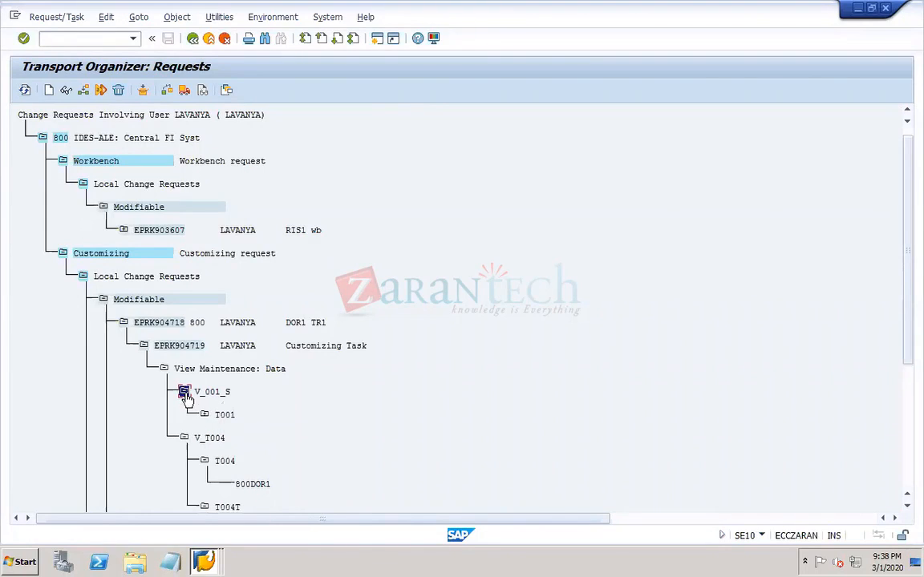
click(205, 414)
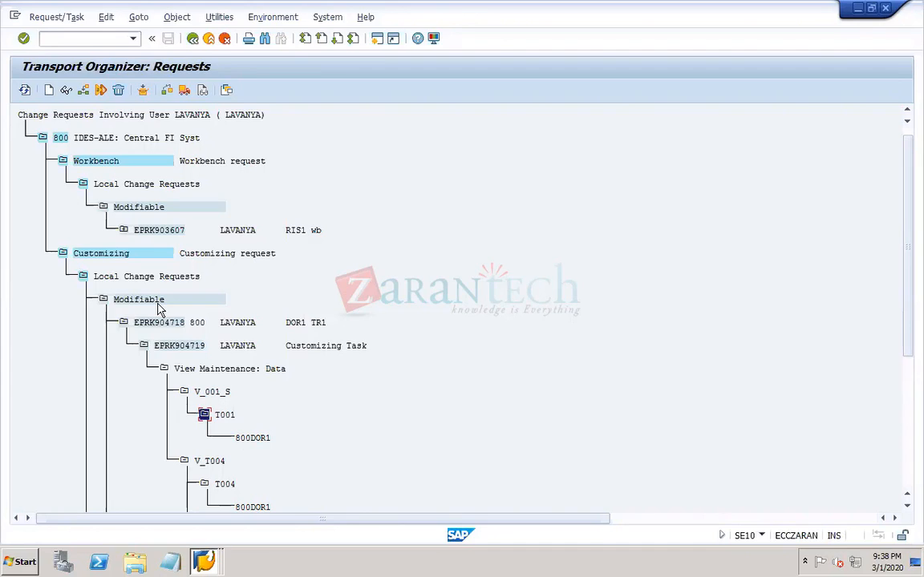
click(183, 392)
- Display the objects of customizing task EPRK904719 and examine the T004 key fields of V_T004
double_click(180, 350)
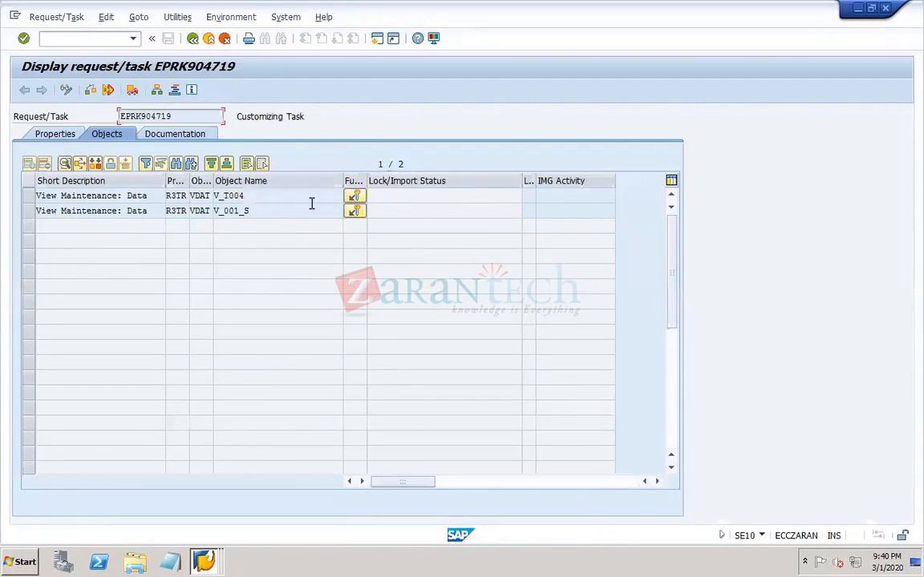
double_click(296, 200)
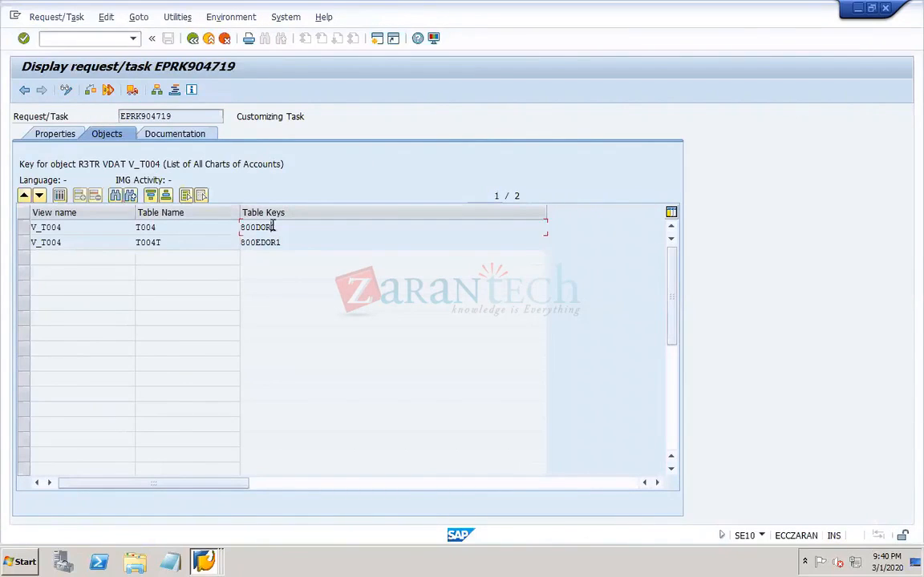
double_click(247, 227)
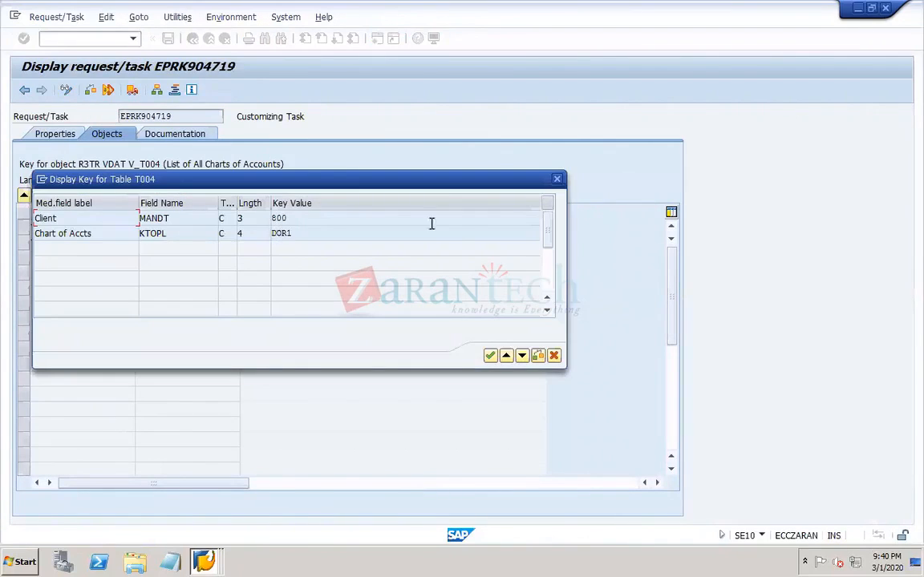
click(556, 179)
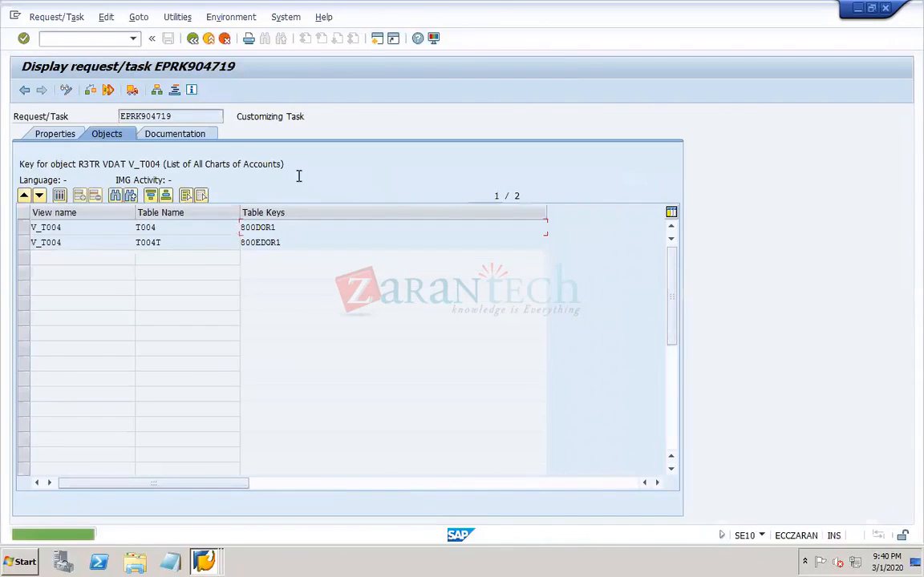
- Switch task EPRK904719 to change mode to inspect the T004T key, and return to the request list without editing
click(66, 90)
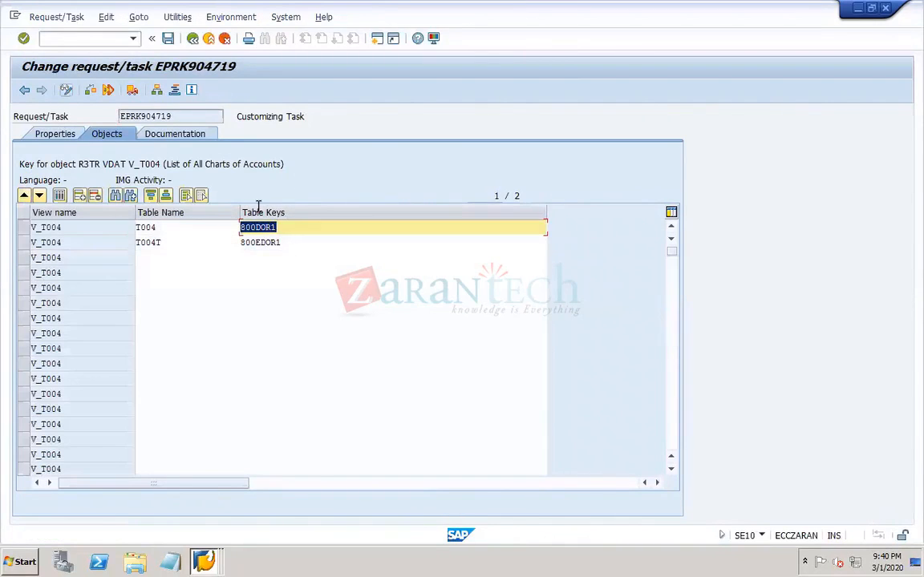
click(295, 244)
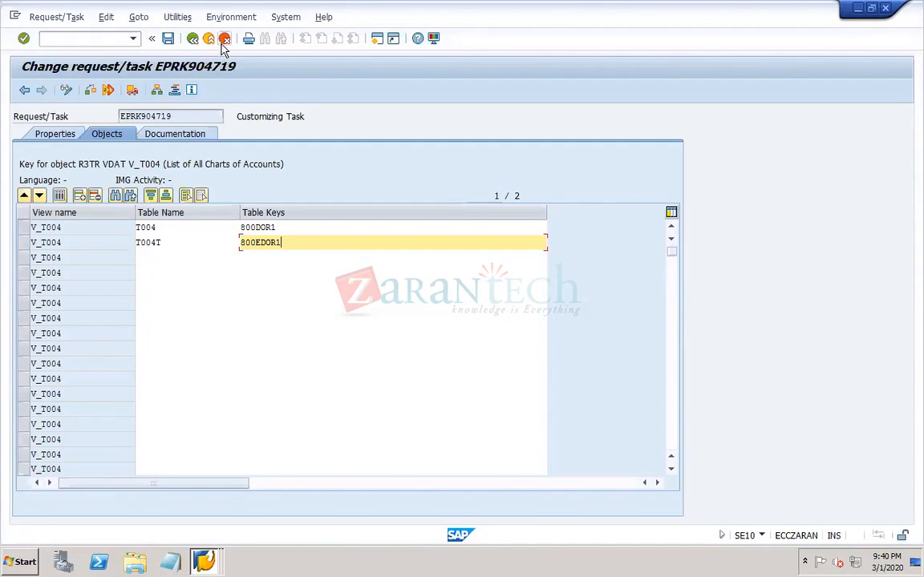
click(193, 38)
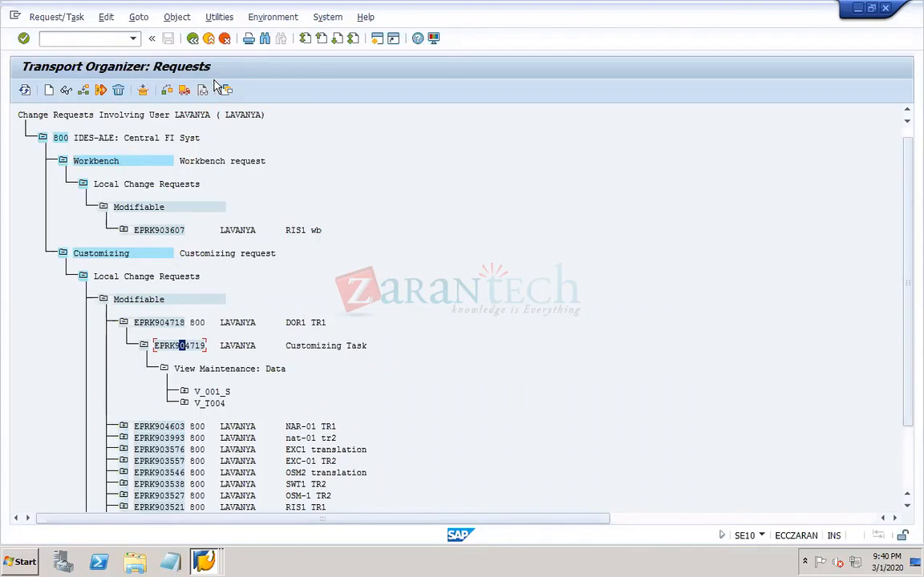
- Switch to the PowerPoint work notes and remove the extra blank line above "Structure of TR:" on slide 8
mouse_move(395, 571)
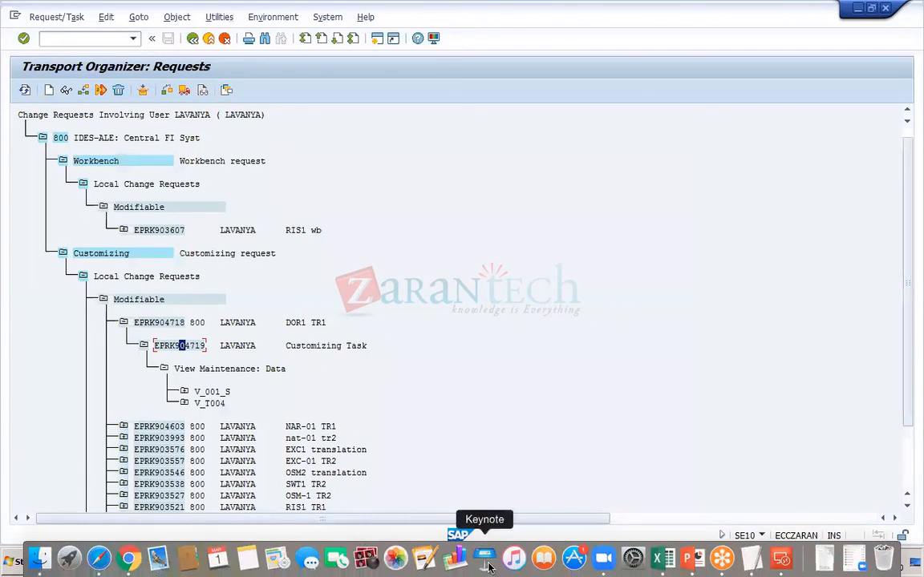
click(688, 559)
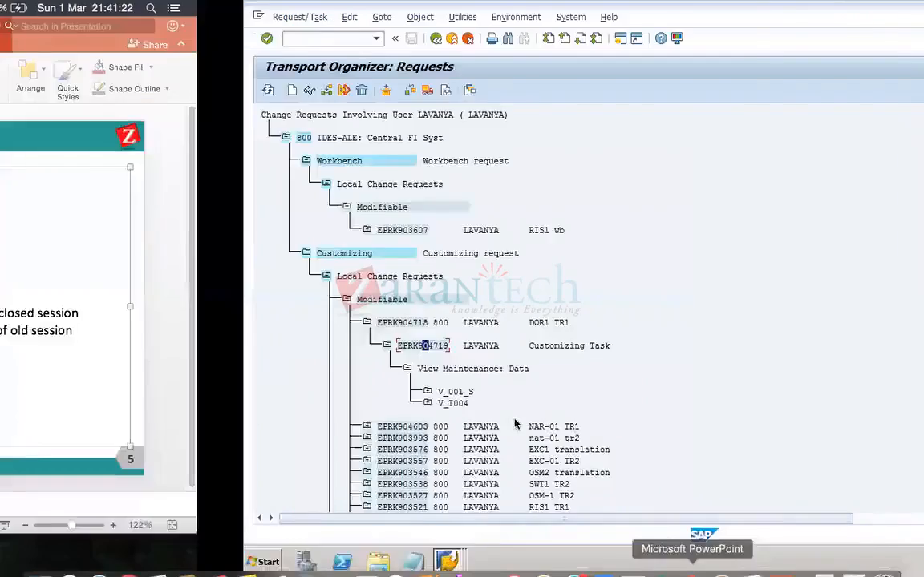
click(142, 324)
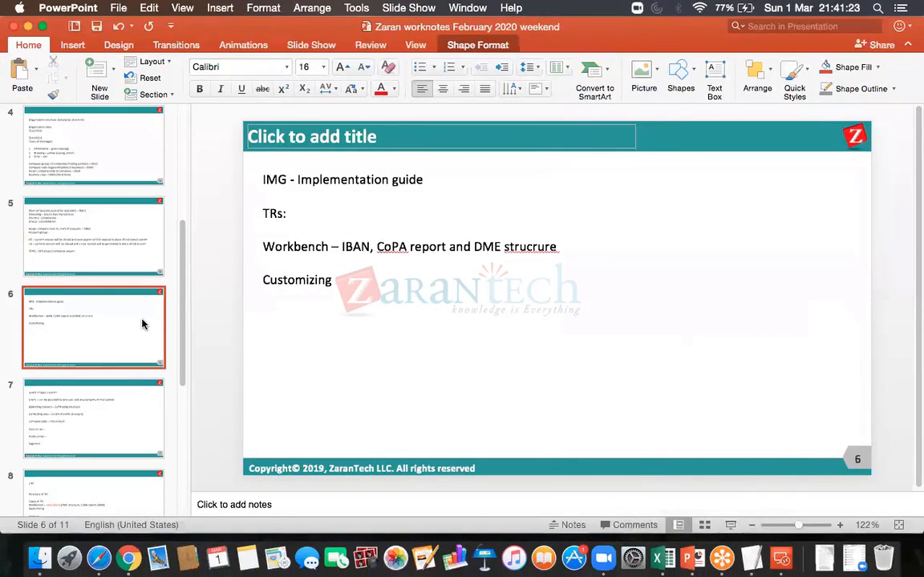
click(133, 401)
click(138, 487)
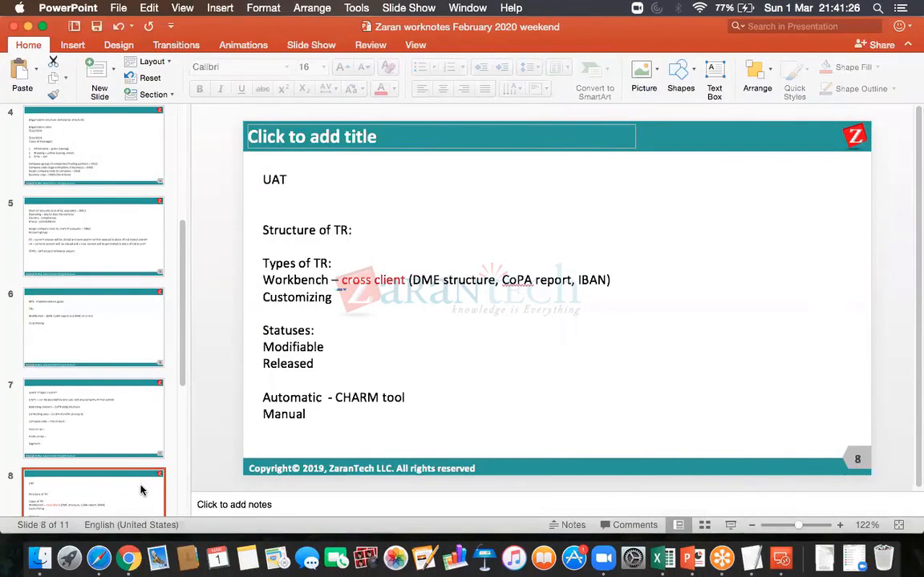
click(364, 245)
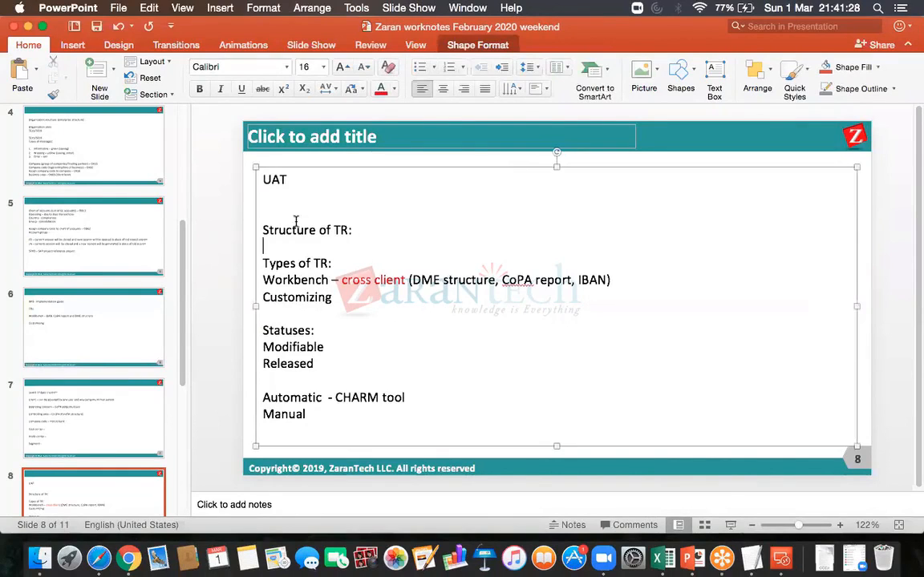
click(264, 234)
key(BackSpace)
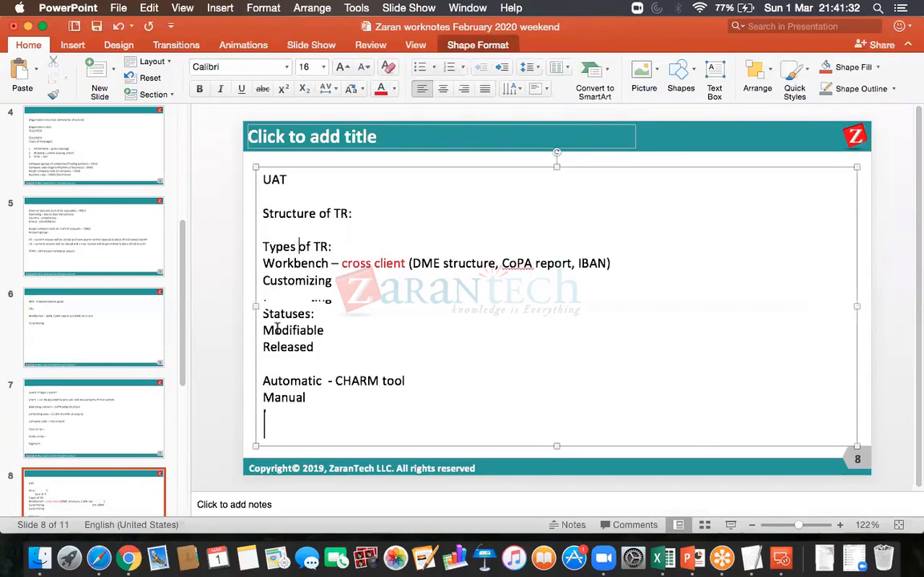
- Switch back to the SAP remote desktop and release customizing task EPRK904719 and its parent request EPRK904718
click(781, 559)
double_click(648, 205)
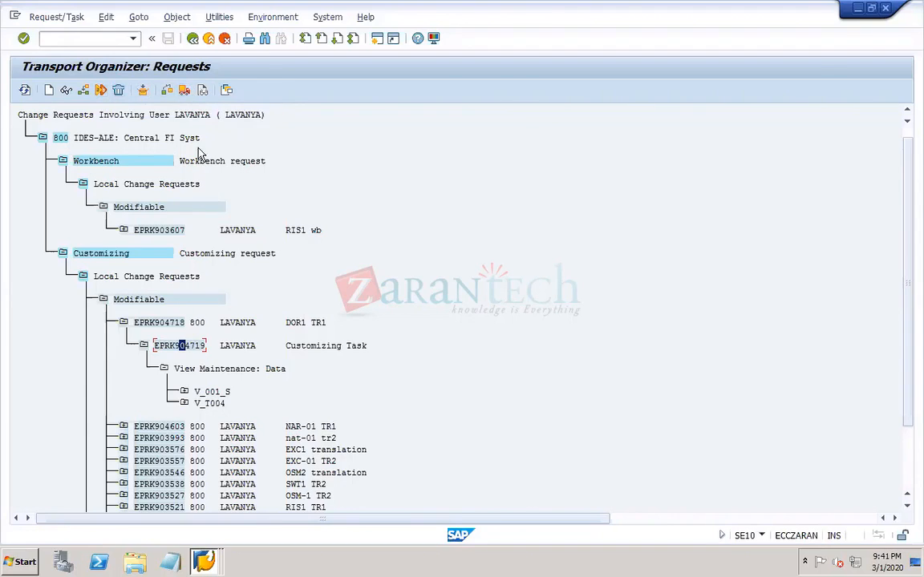
click(184, 90)
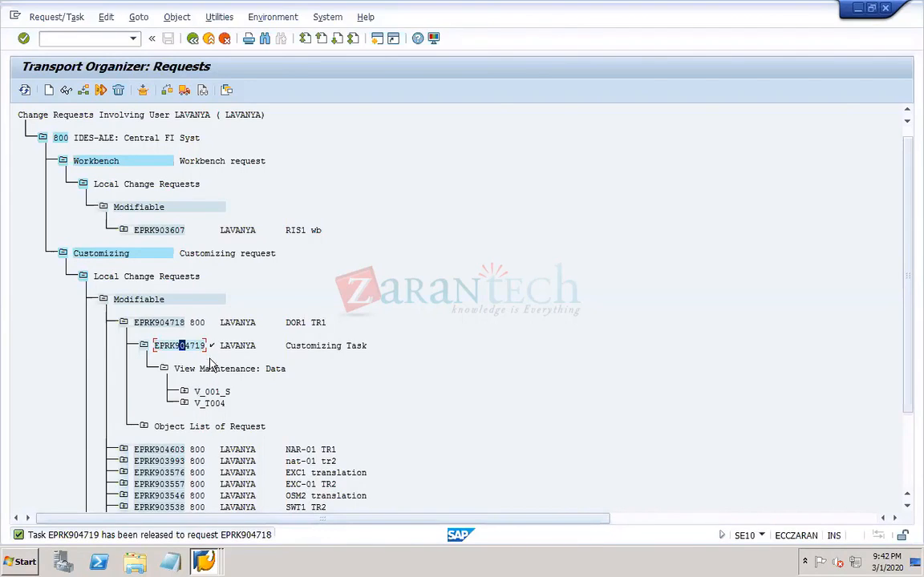
click(157, 324)
click(184, 91)
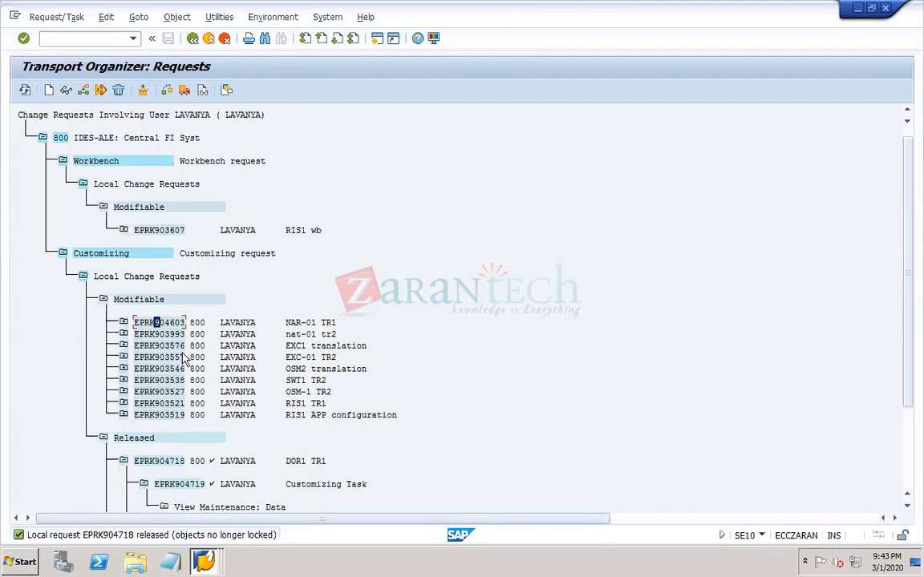
- Expand modifiable request NAR-01 TR1 and examine DOR1 TR1 in the list of released requests
click(125, 322)
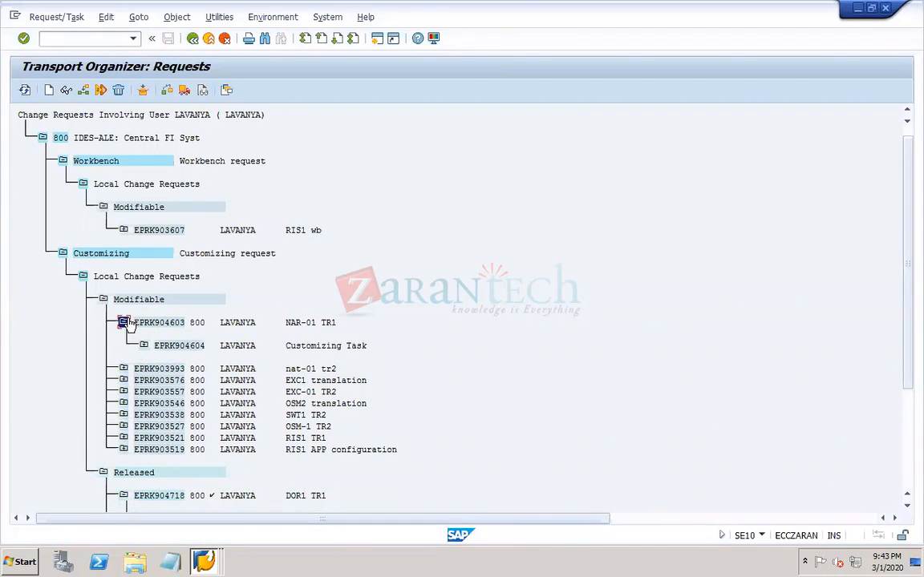
click(909, 511)
click(909, 511)
click(909, 511)
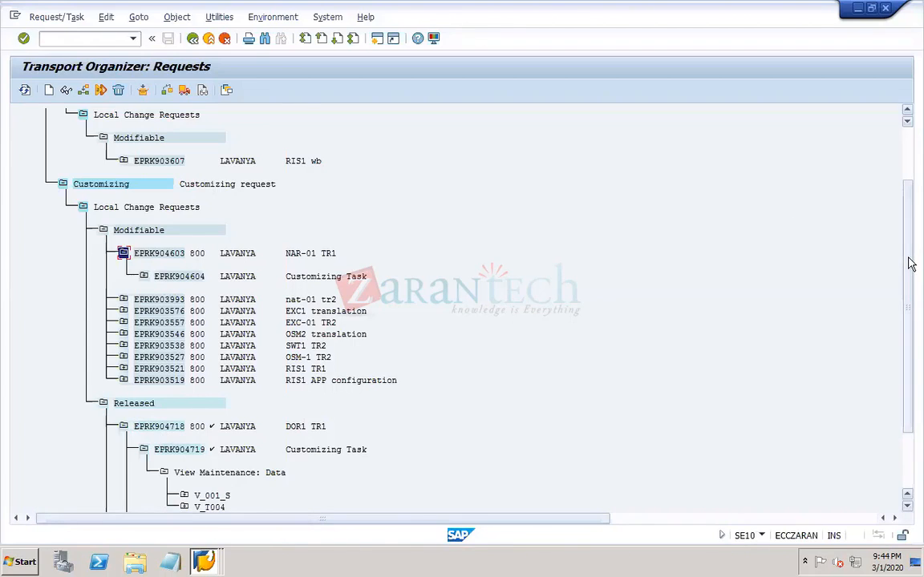
scroll(814, 449, down, 2)
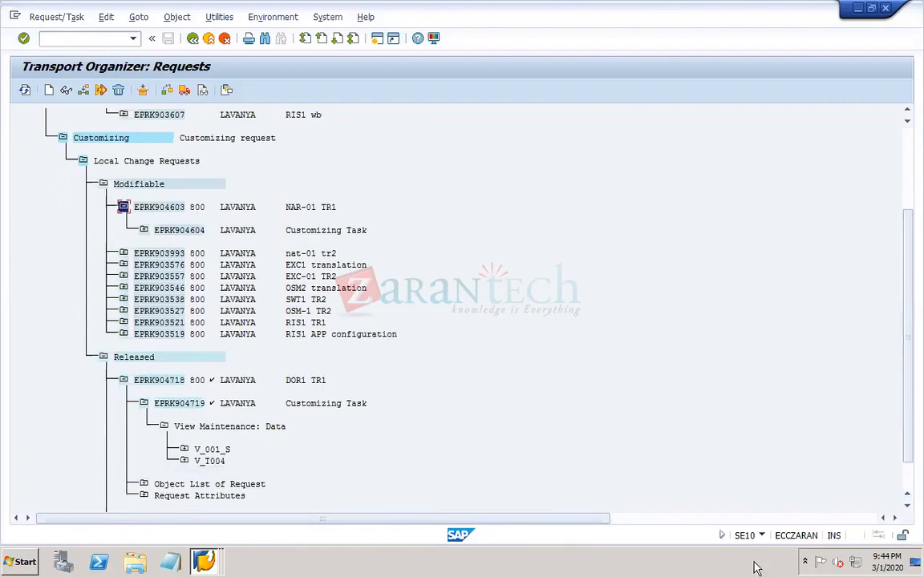
- Look at slide 8 of the PowerPoint notes, and return to the remote desktop's company code to chart of accounts assignment session
mouse_move(697, 567)
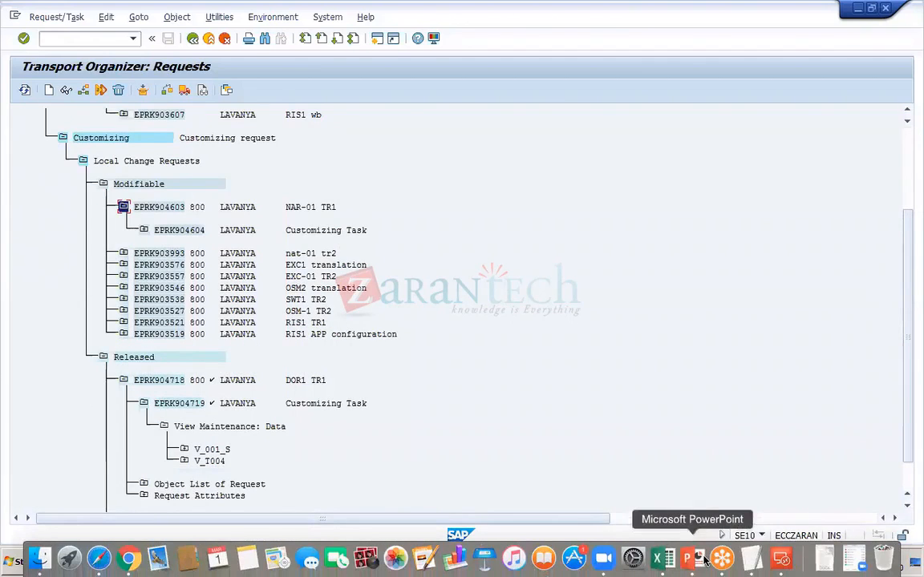
click(695, 560)
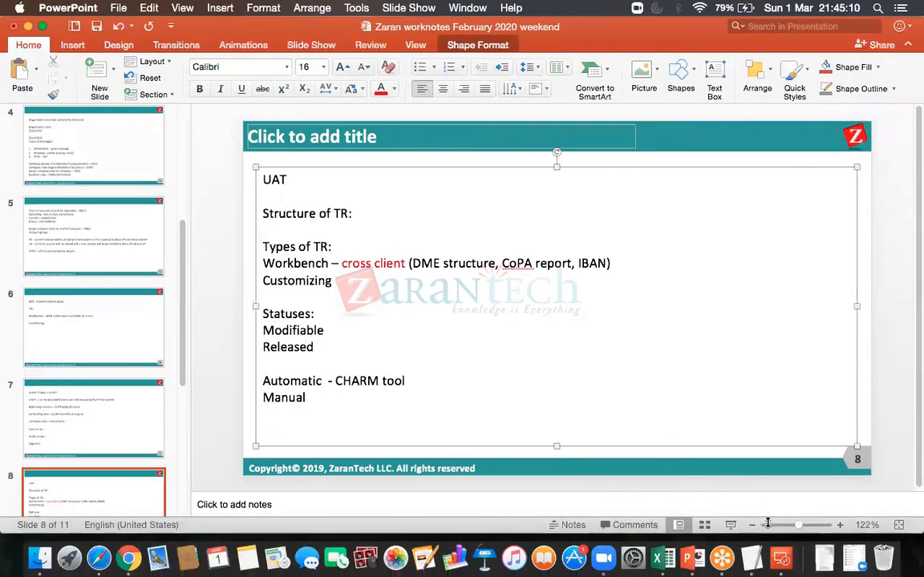
click(781, 559)
double_click(611, 205)
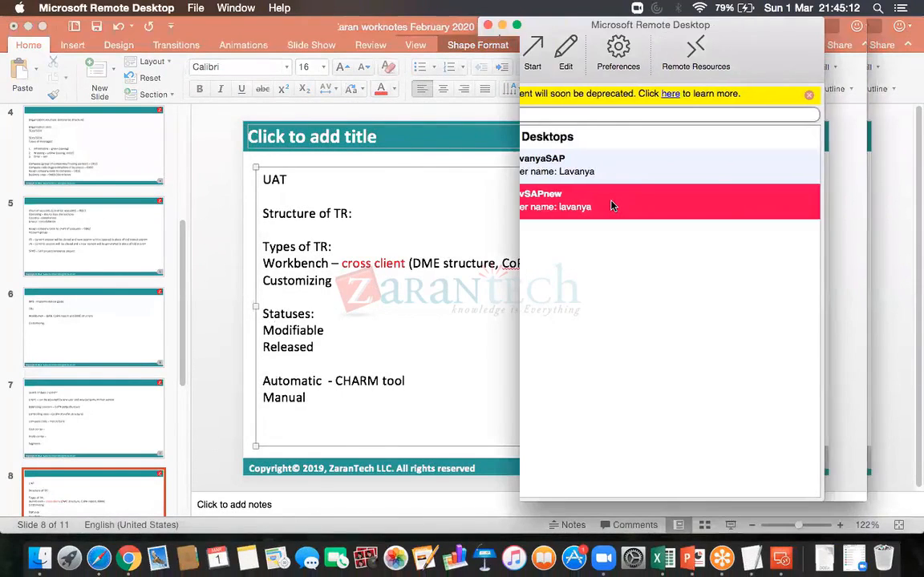
mouse_move(204, 561)
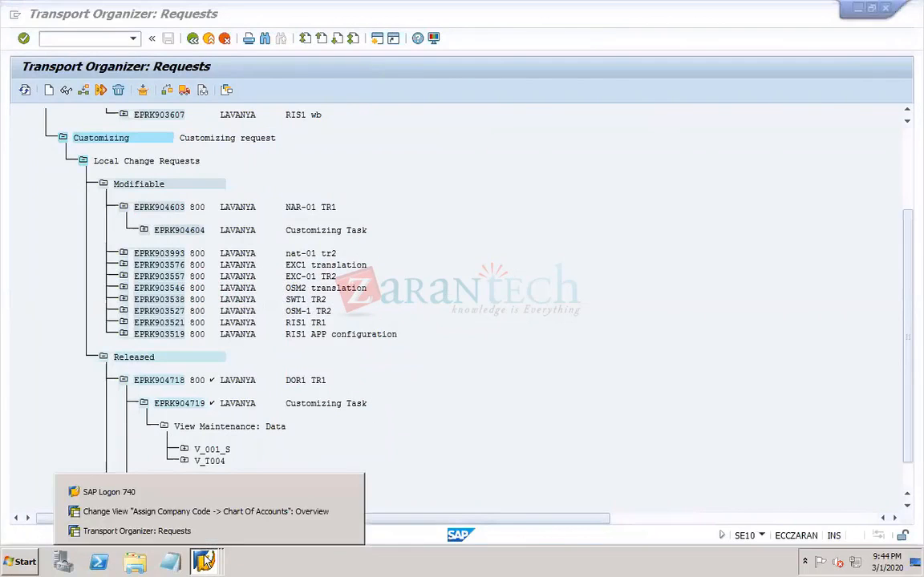
click(193, 511)
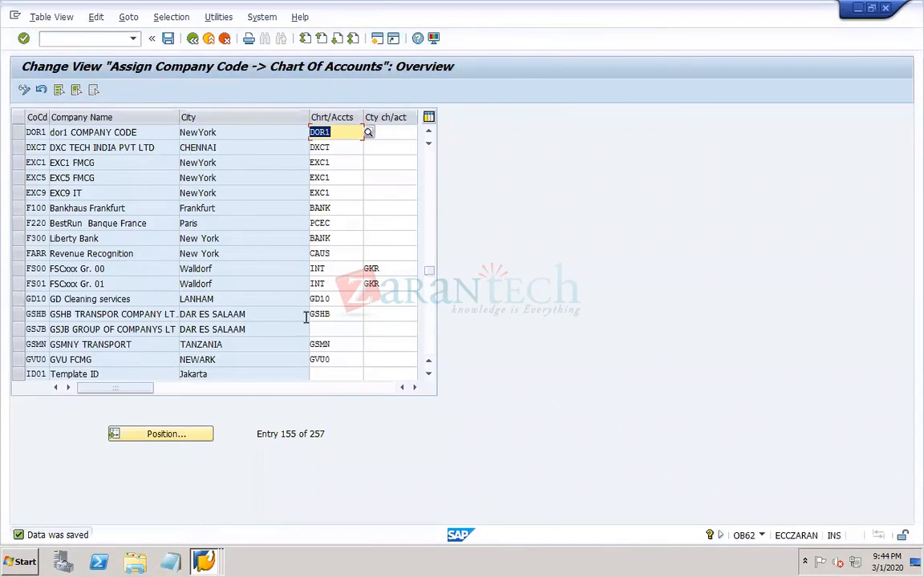
mouse_move(589, 568)
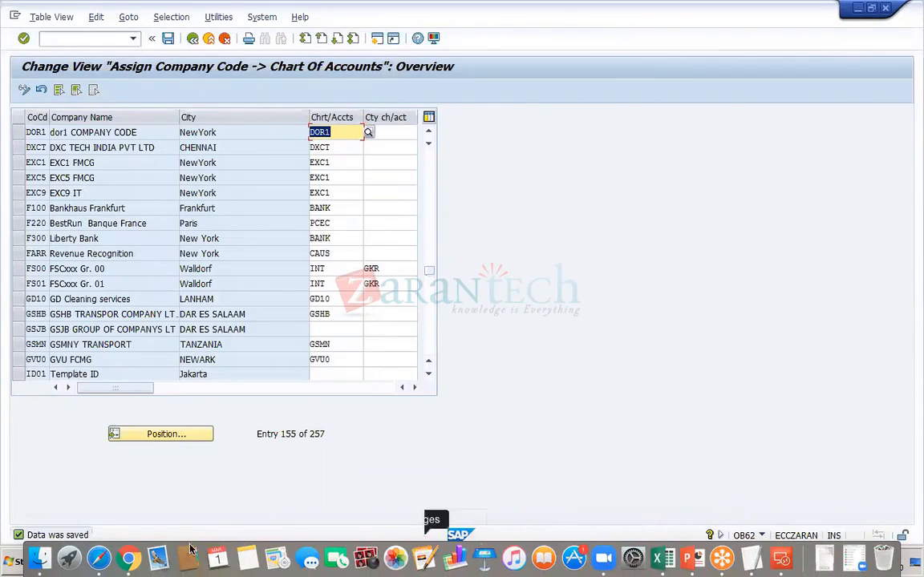
click(128, 564)
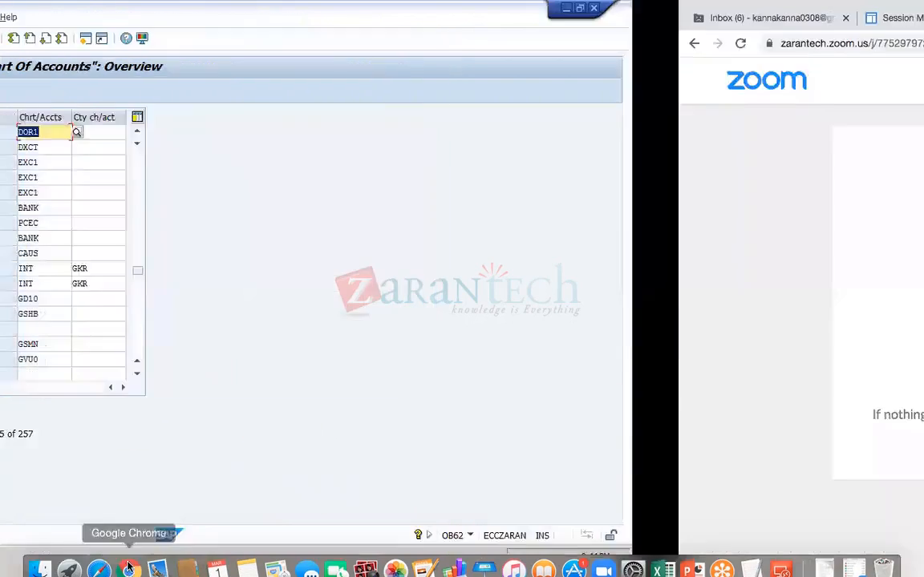
mouse_move(345, 570)
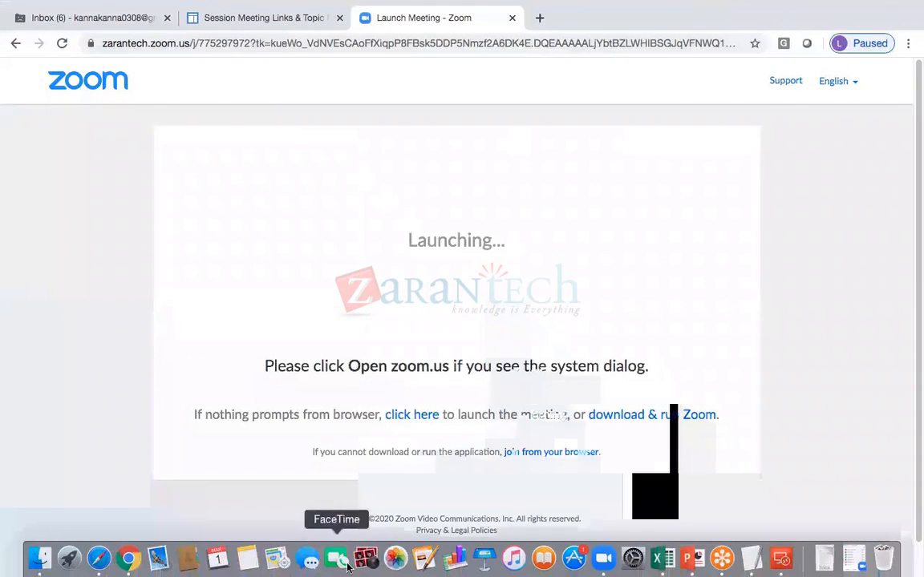
click(604, 564)
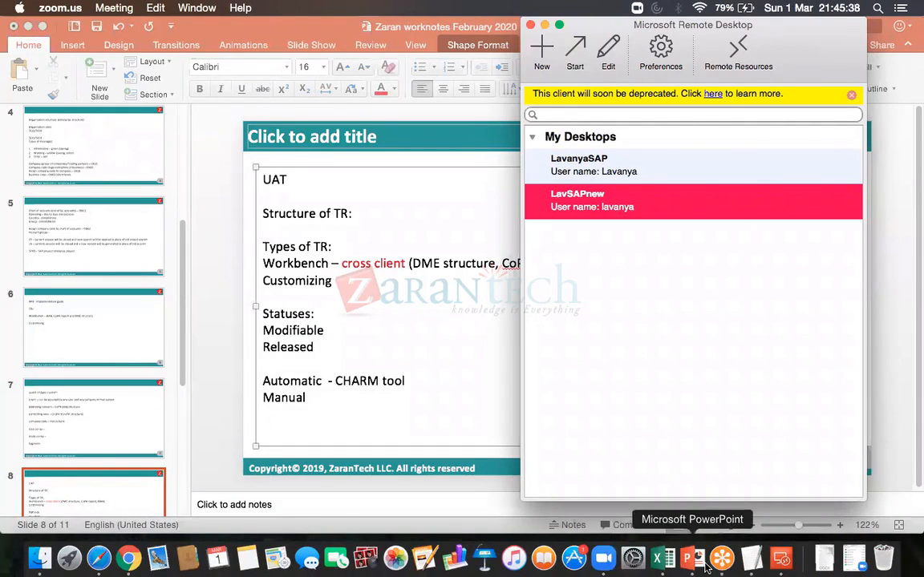
click(784, 559)
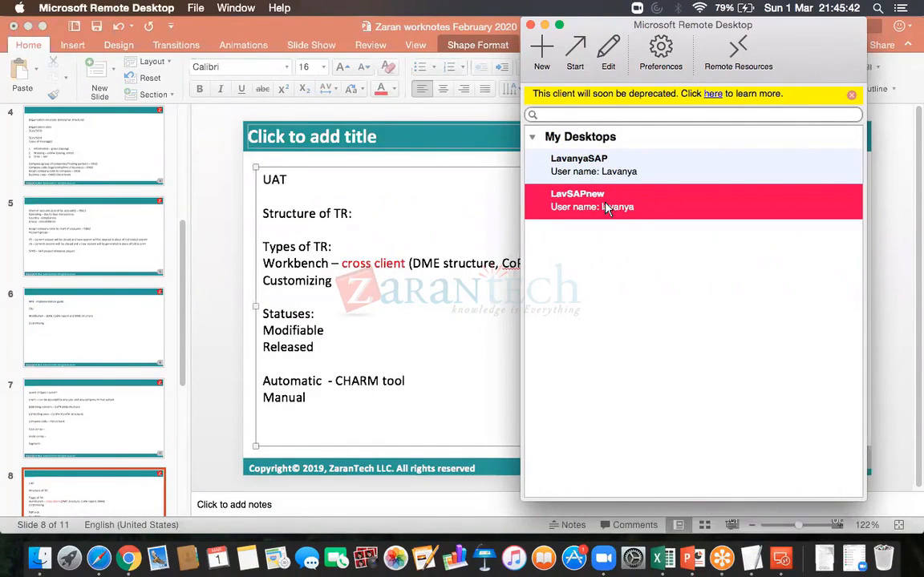
double_click(609, 207)
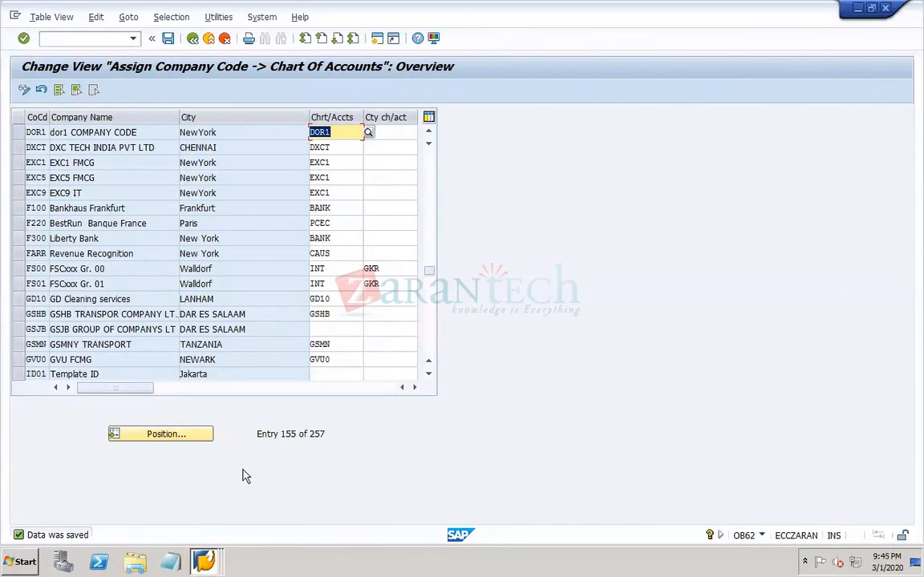
mouse_move(720, 571)
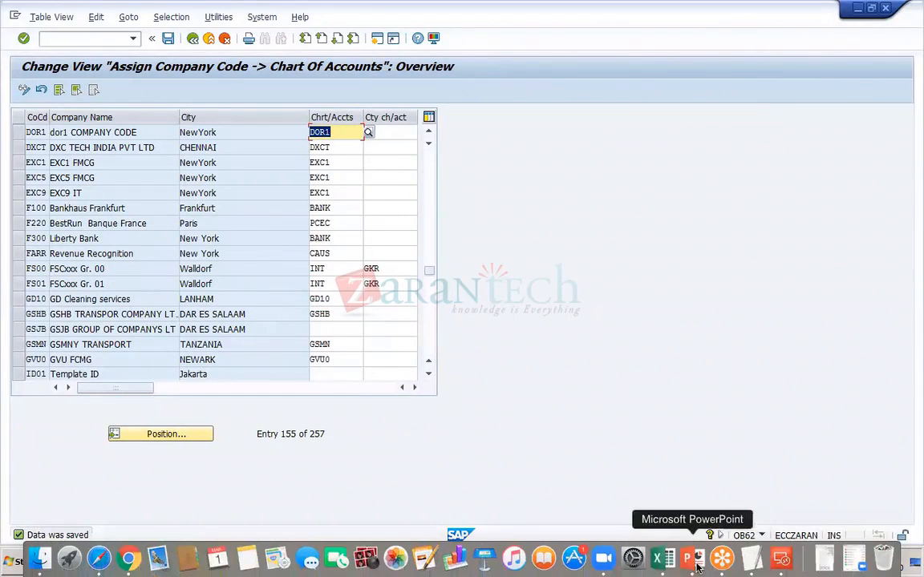
- Switch to the PowerPoint work notes and remove the blank line above "Assign company code to chart of accounts – OB62" on slide 5
click(691, 561)
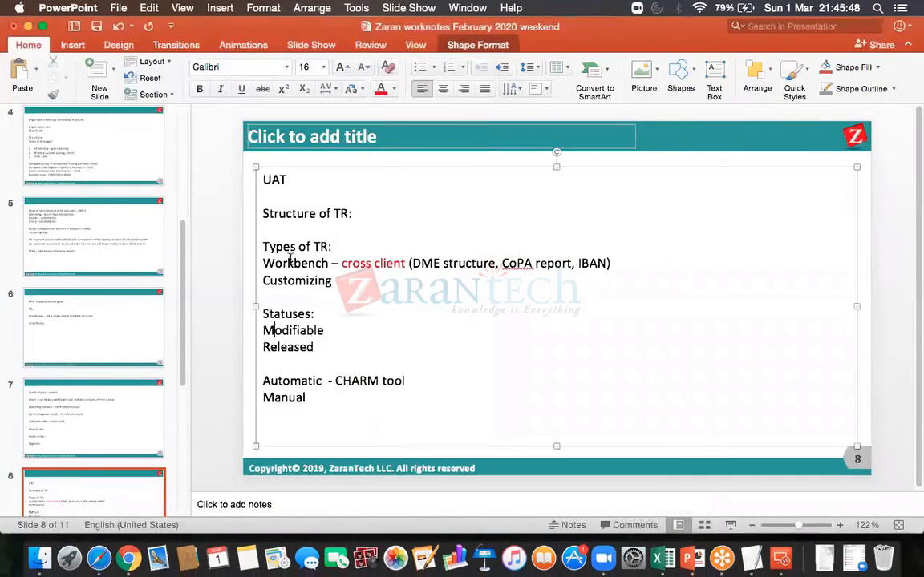
click(94, 225)
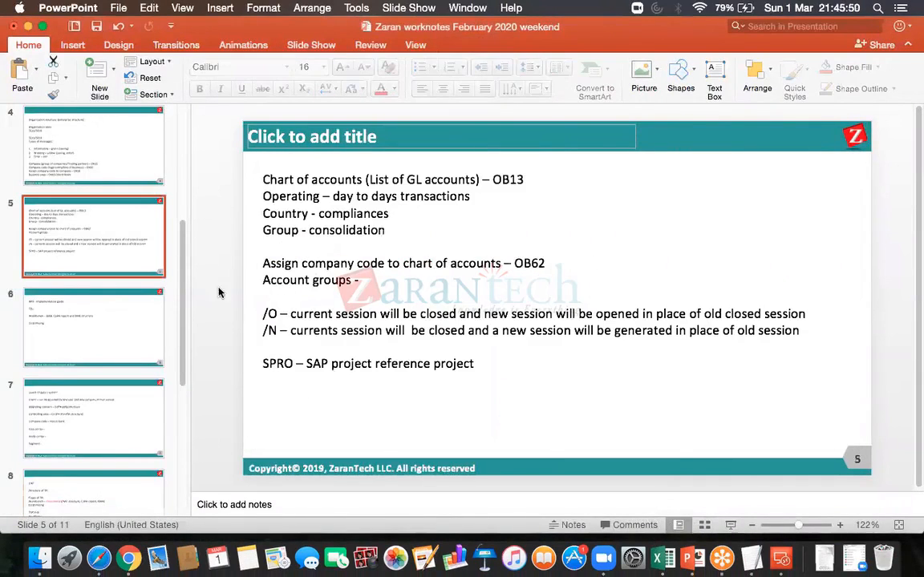
click(401, 238)
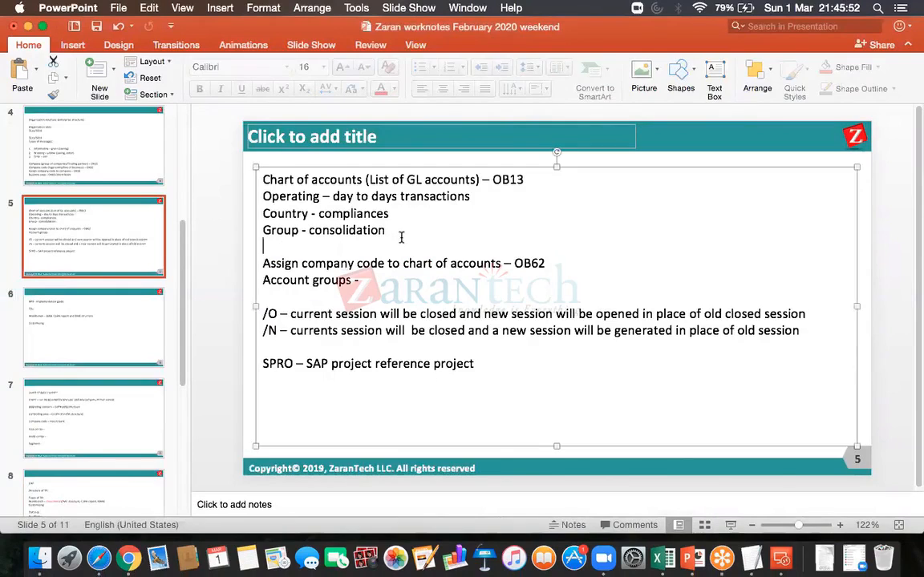
click(263, 262)
key(BackSpace)
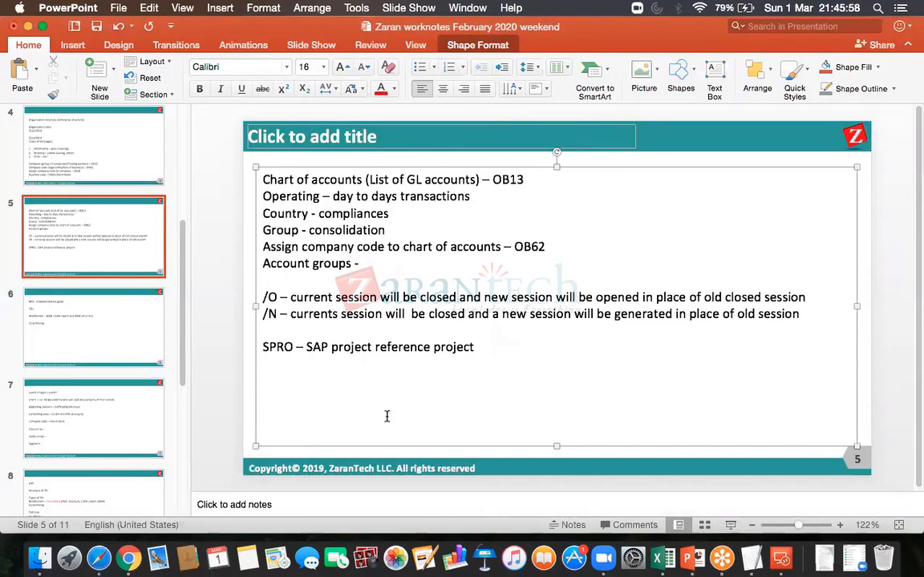
- Switch back to the SAP remote desktop and restart transaction OB62 in the same session with /NOB62
click(782, 559)
double_click(606, 219)
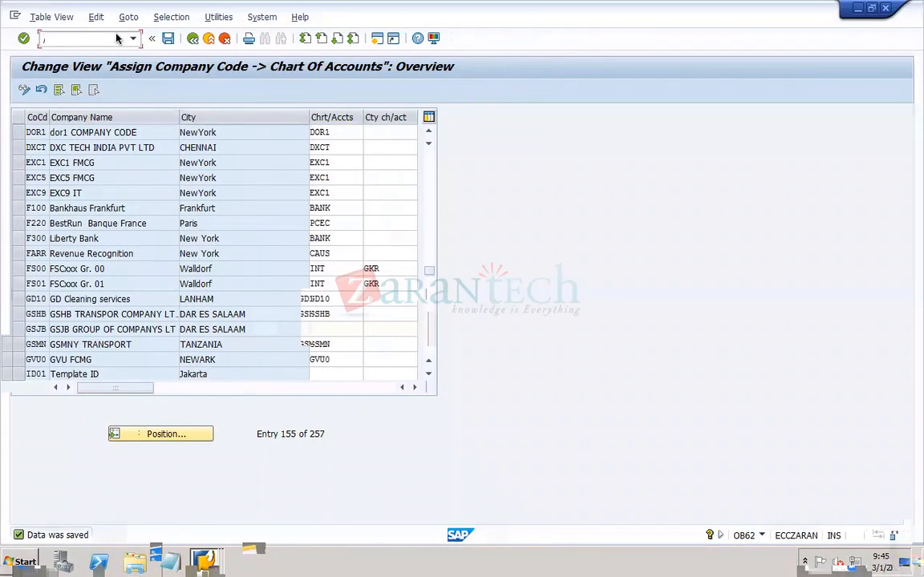
text(/NOB)
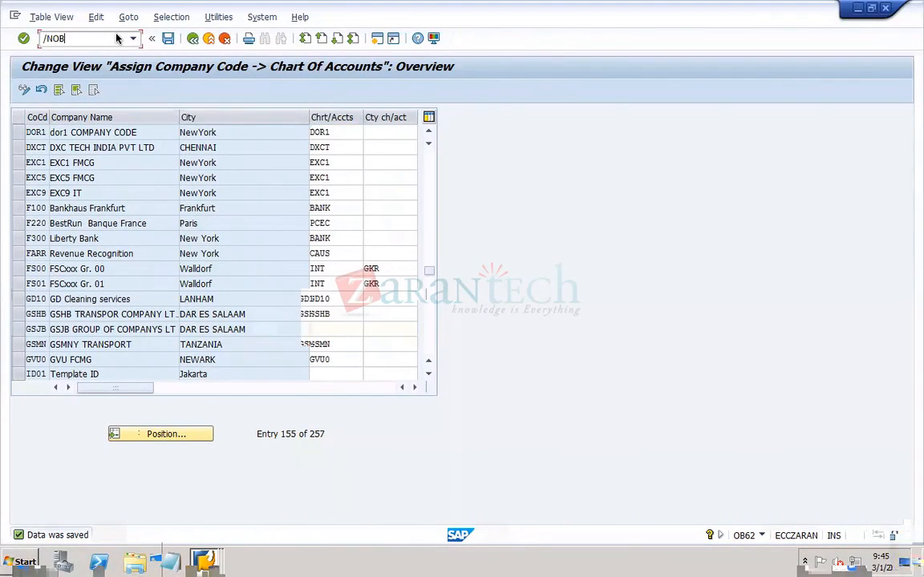
text(62)
key(Return)
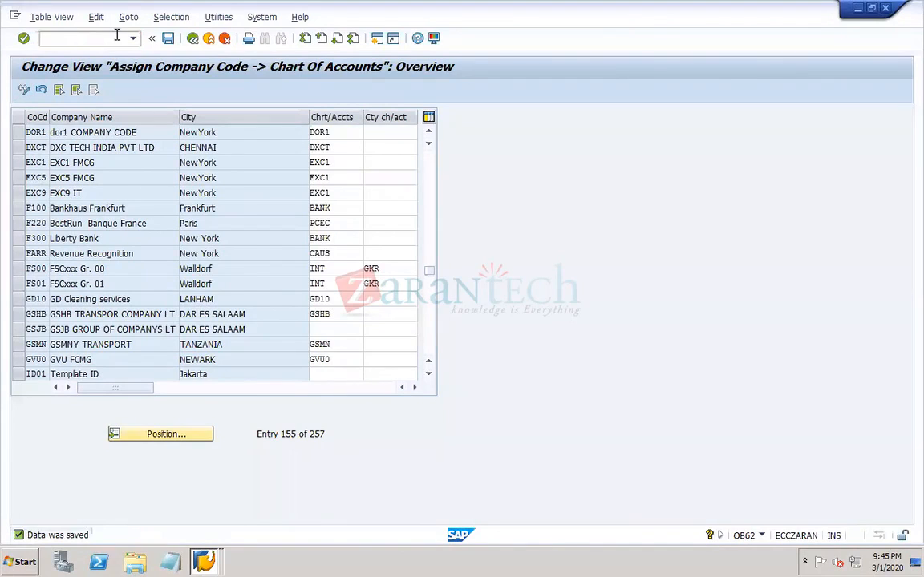
- Position the assignment list on company code DOR1 and check its chart of accounts entry
click(161, 437)
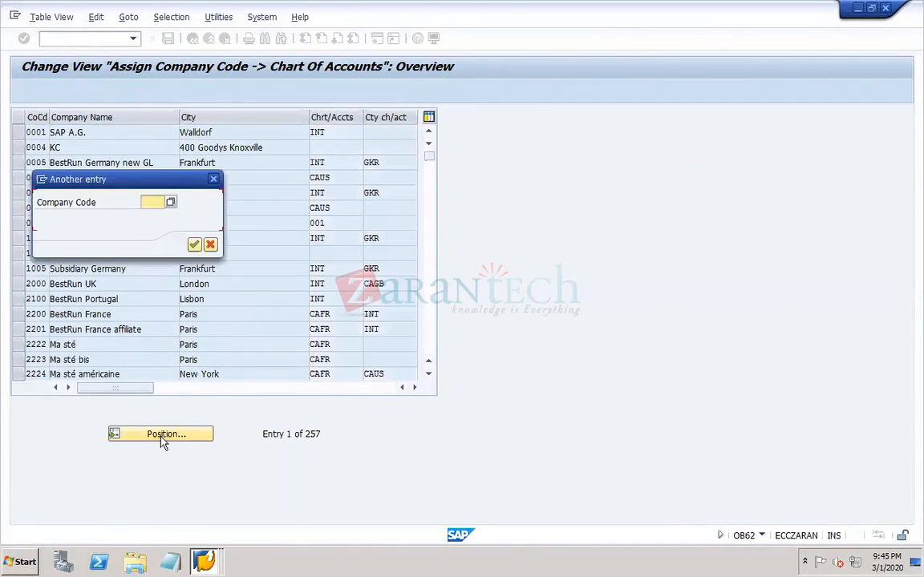
text(DOR)
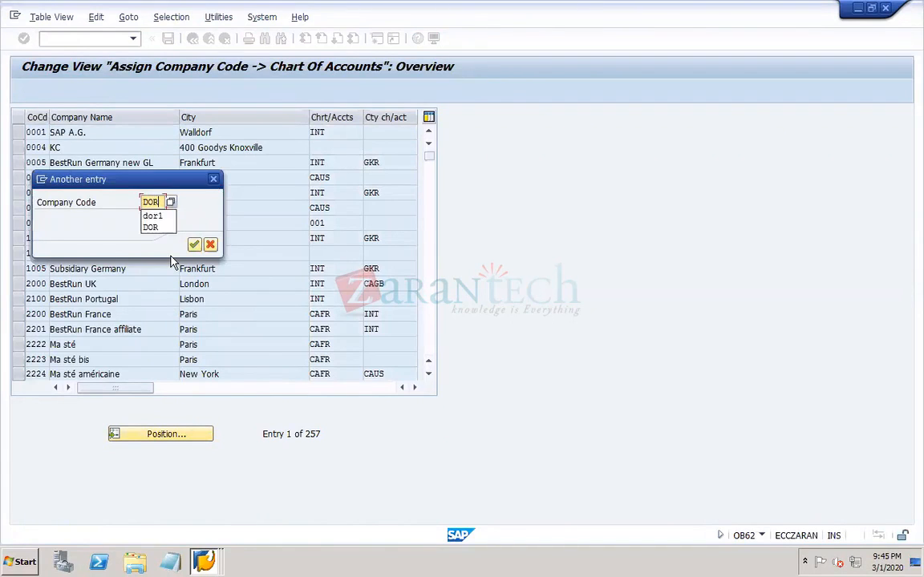
text(1)
key(Return)
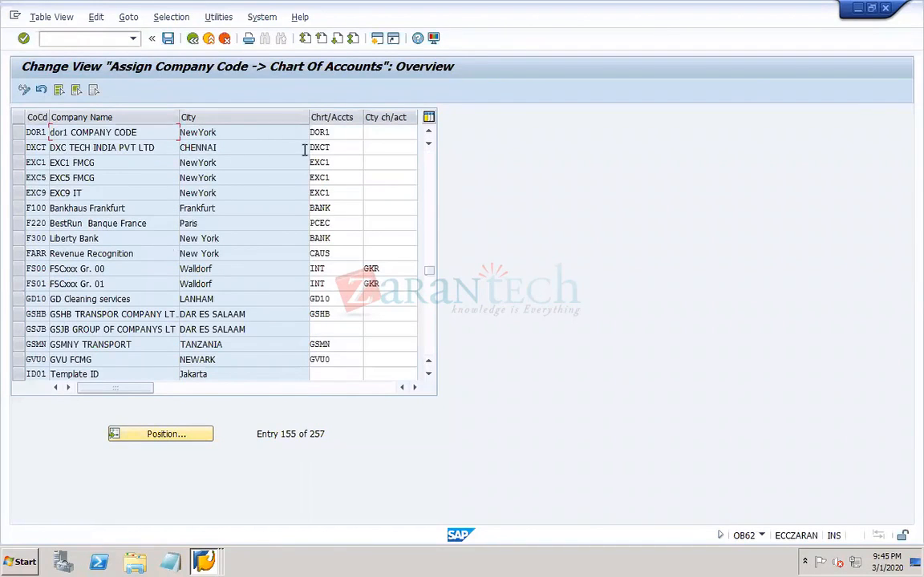
click(344, 138)
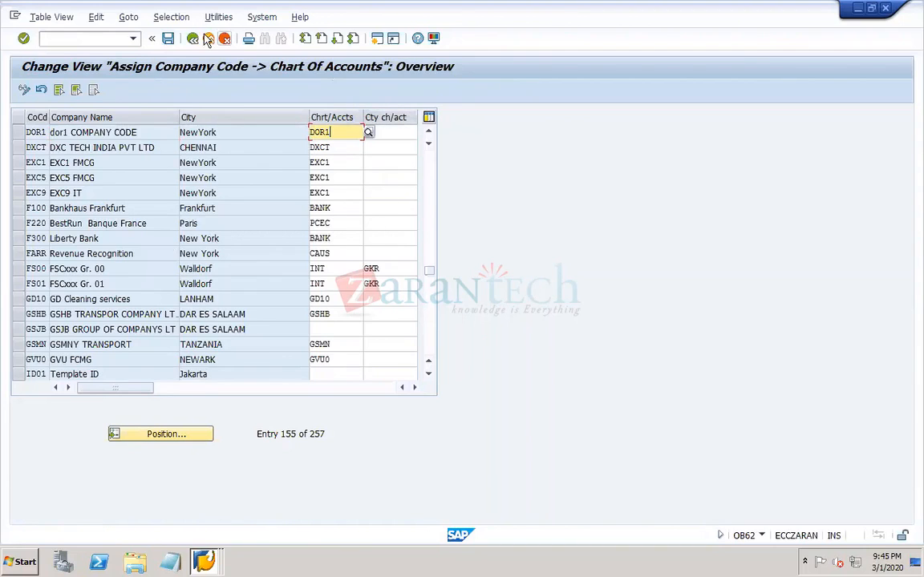
- Redisplay the requests in the Transport Organizer, examine the modifiable and released lists, and bring up the Microsoft Remote Desktop client window
key(Return)
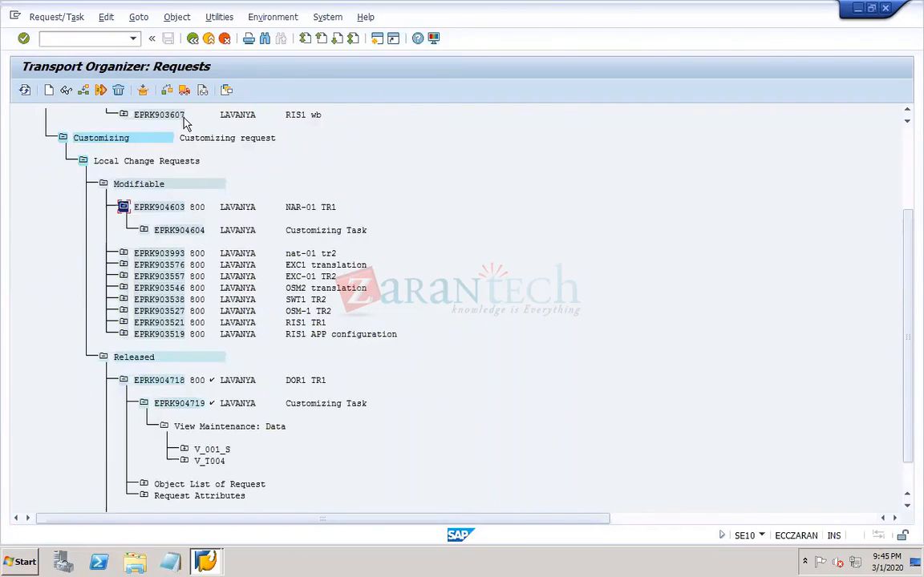
click(193, 39)
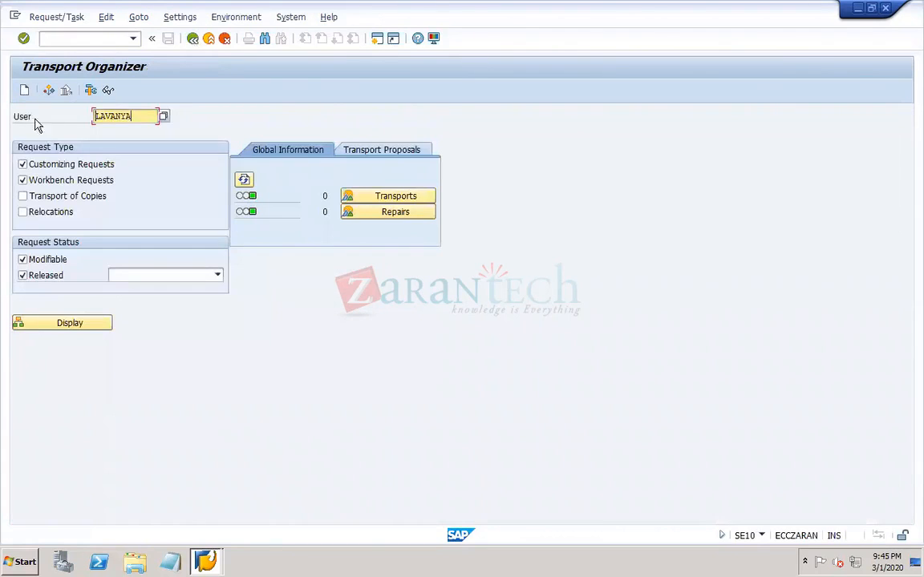
click(49, 321)
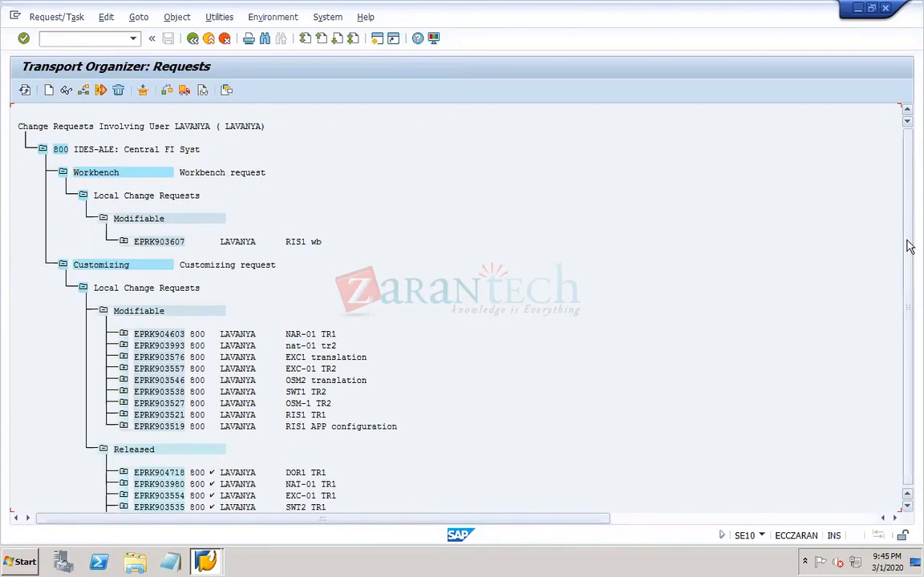
scroll(909, 256, down, 1)
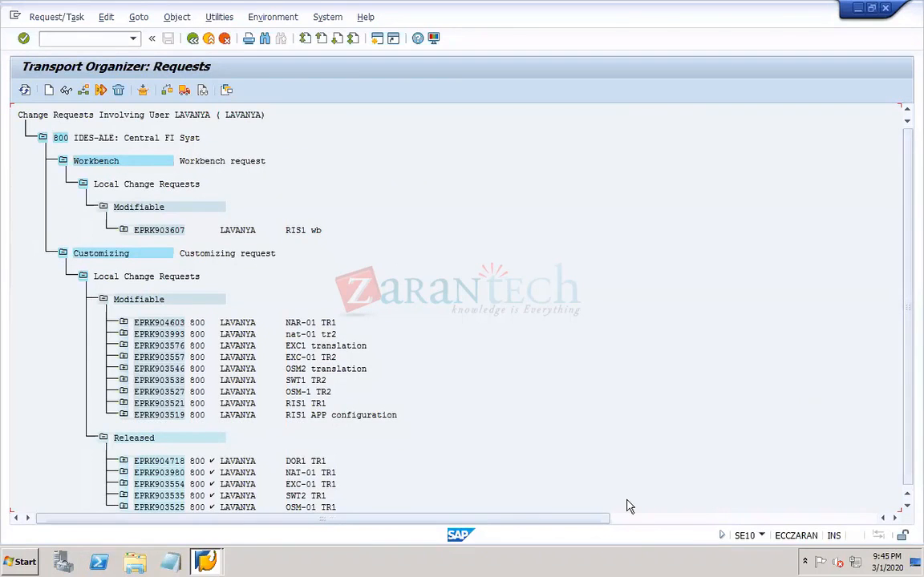
mouse_move(632, 562)
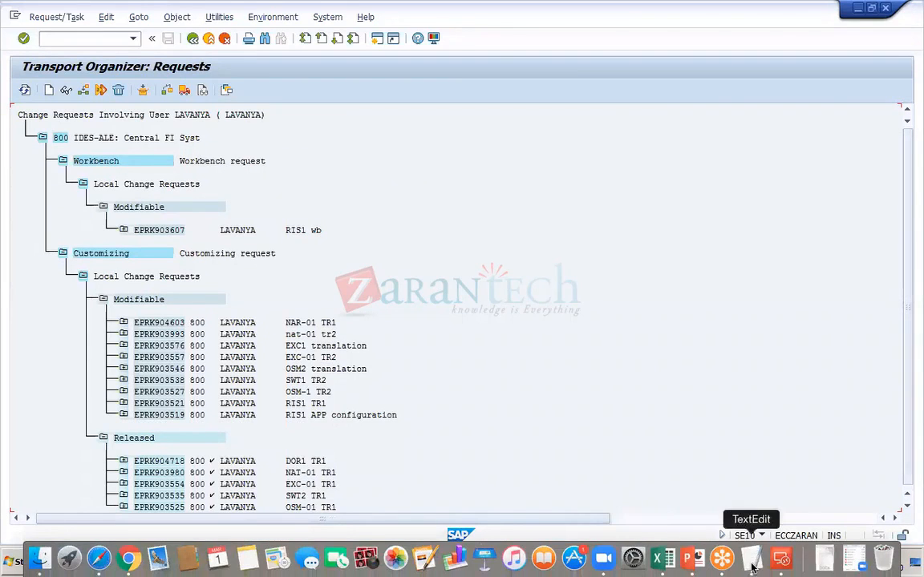
click(779, 561)
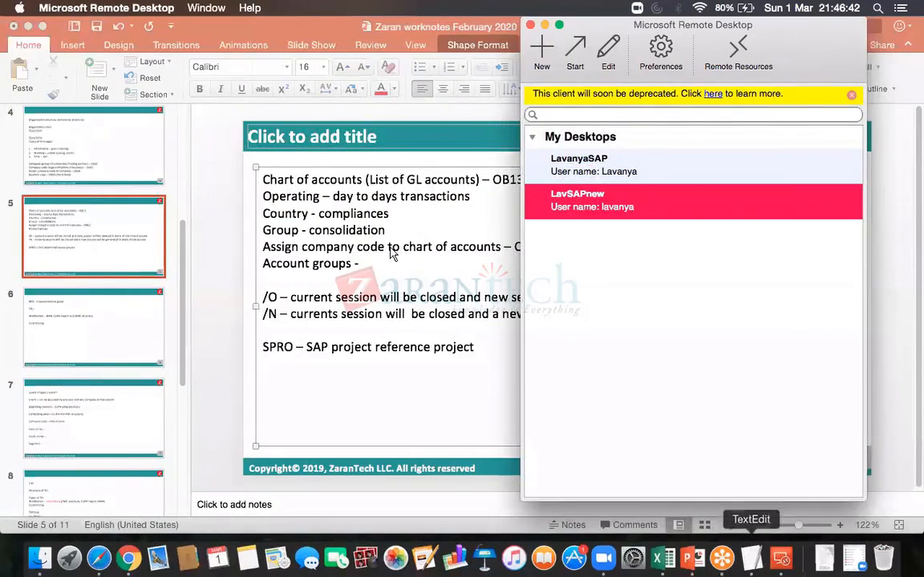
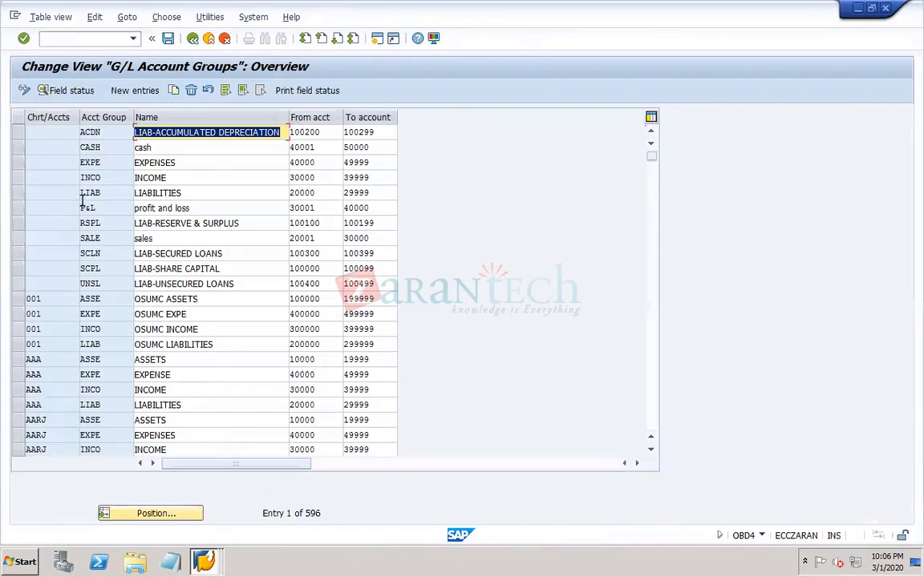
- Start new G/L account group entries and pick chart of accounts DOR1 for the first row
click(135, 91)
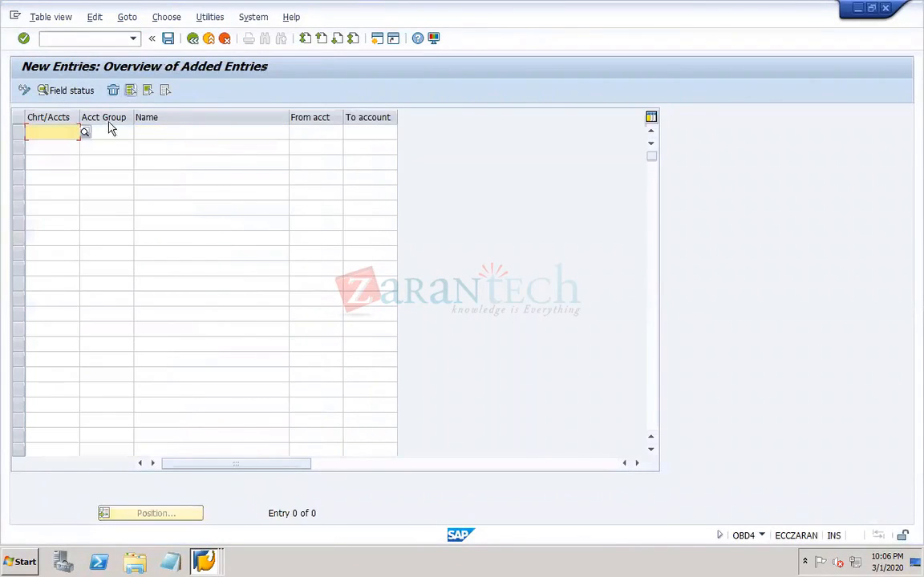
click(85, 133)
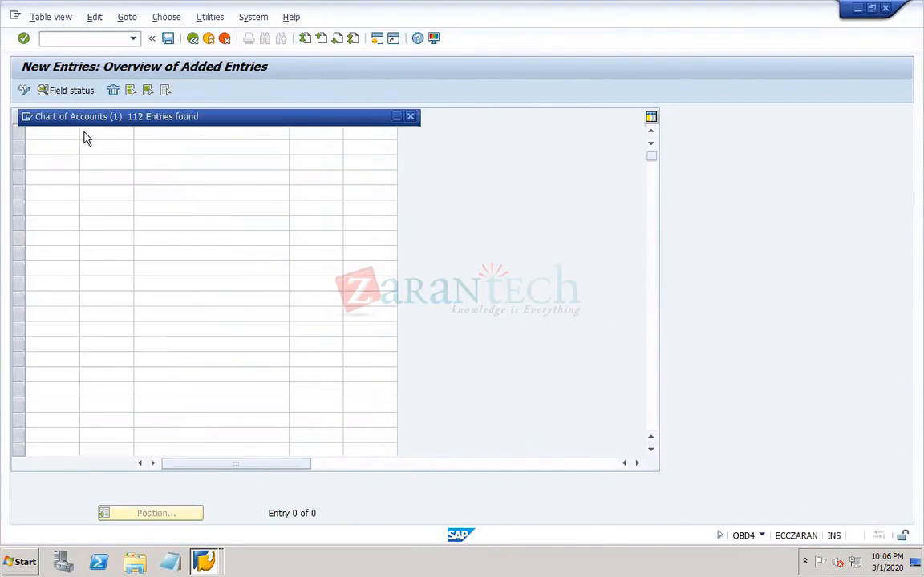
click(411, 427)
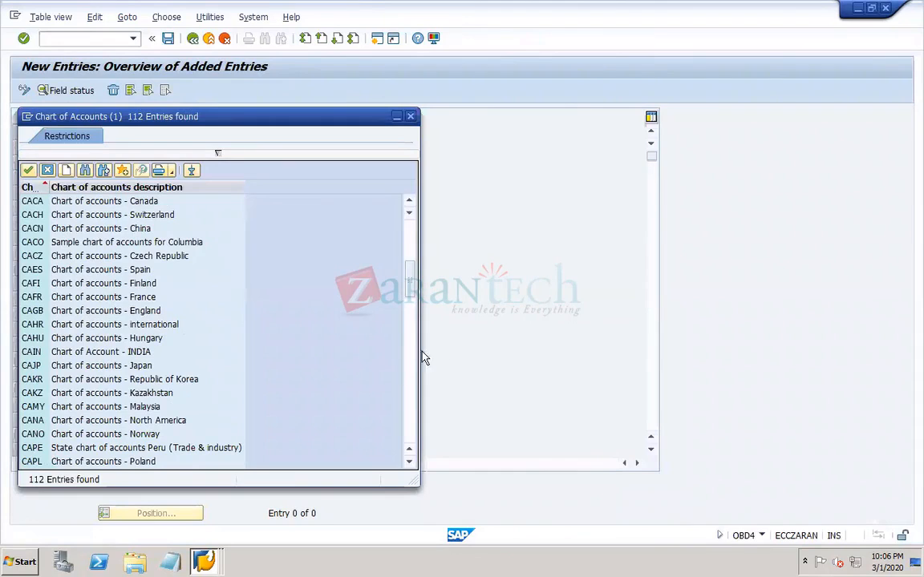
click(409, 405)
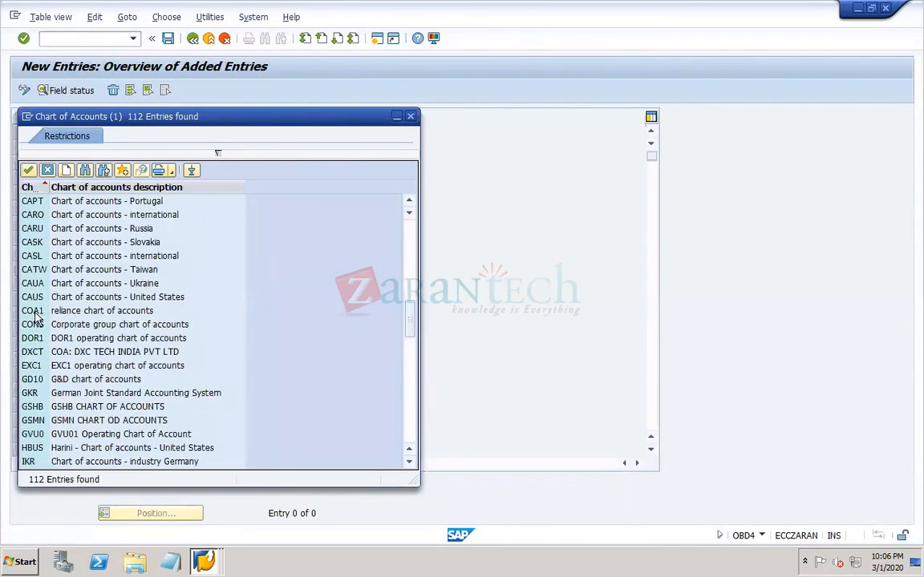
double_click(34, 338)
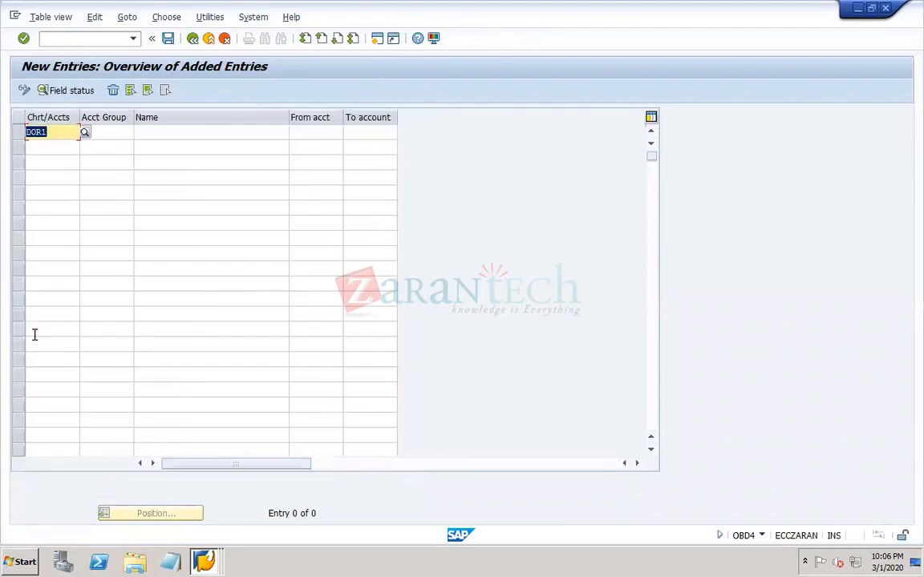
- Enter account group ASSE with the name Assets in the first DOR1 row
click(110, 135)
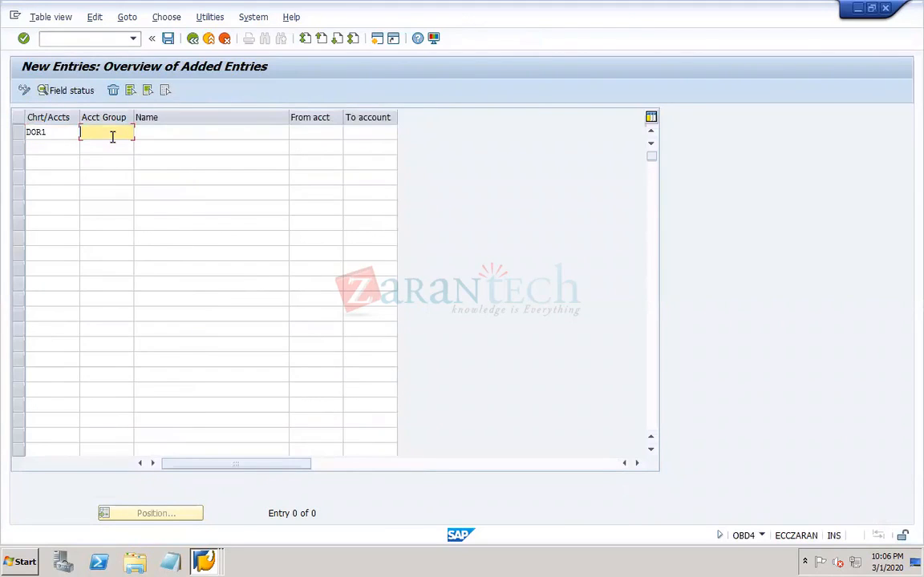
text(ASSE)
click(167, 130)
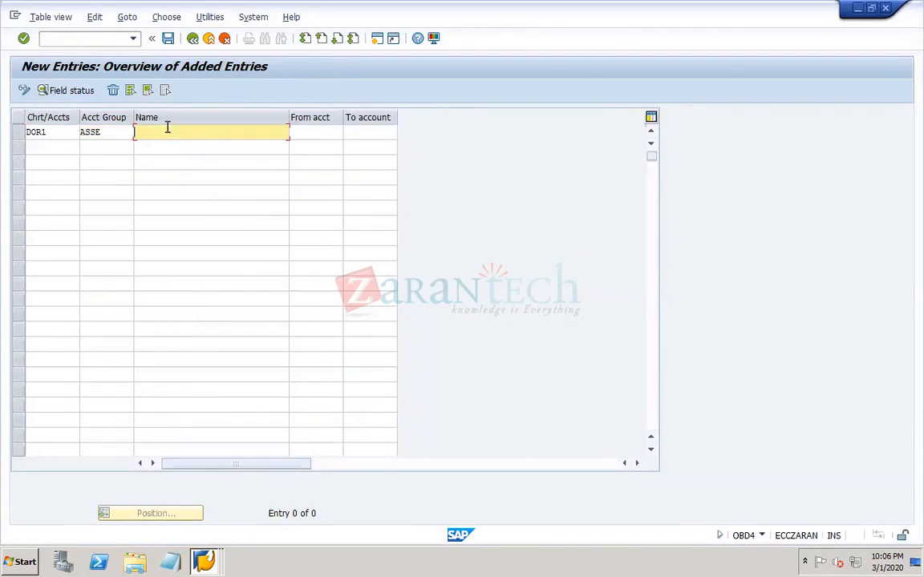
click(108, 130)
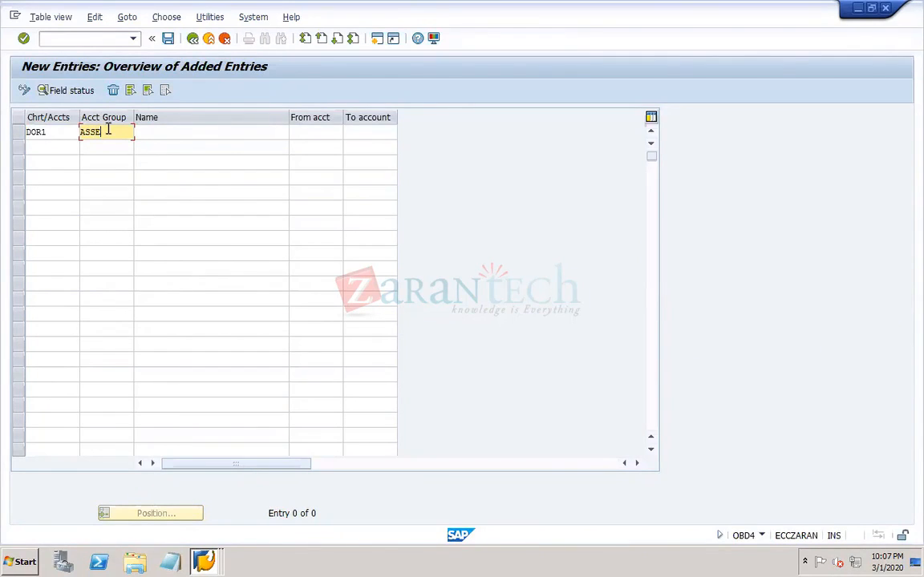
click(223, 133)
text(A)
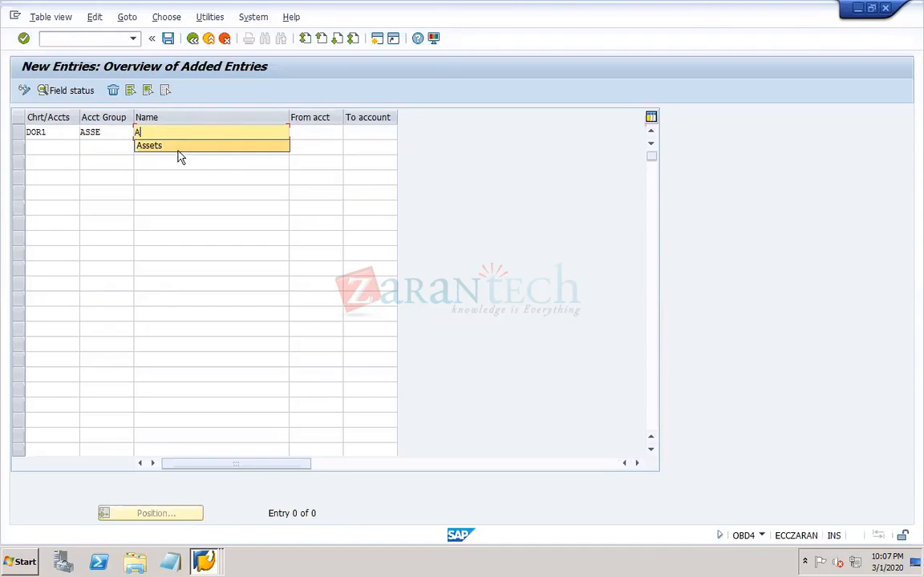
click(180, 145)
- Set the Assets group's number range from account 10000 to account 19999
click(318, 131)
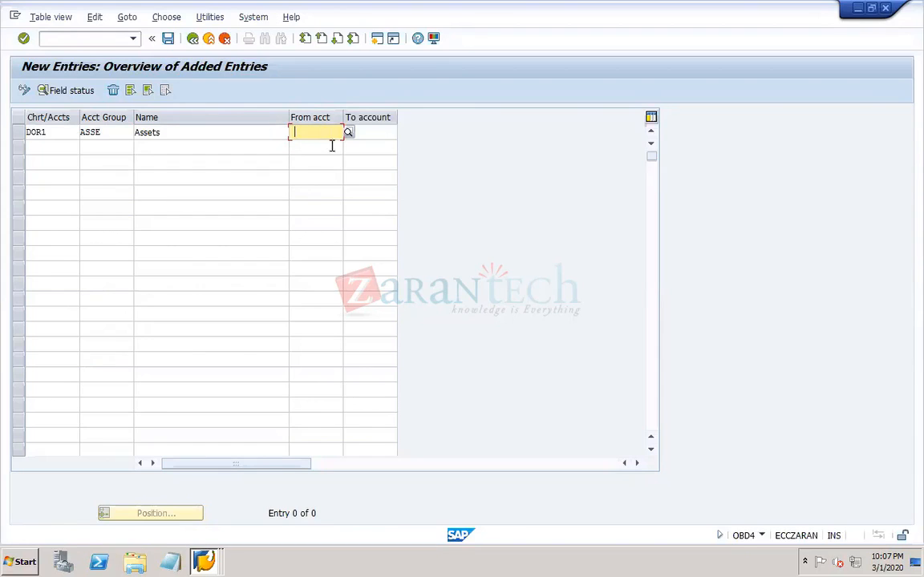
text(10000)
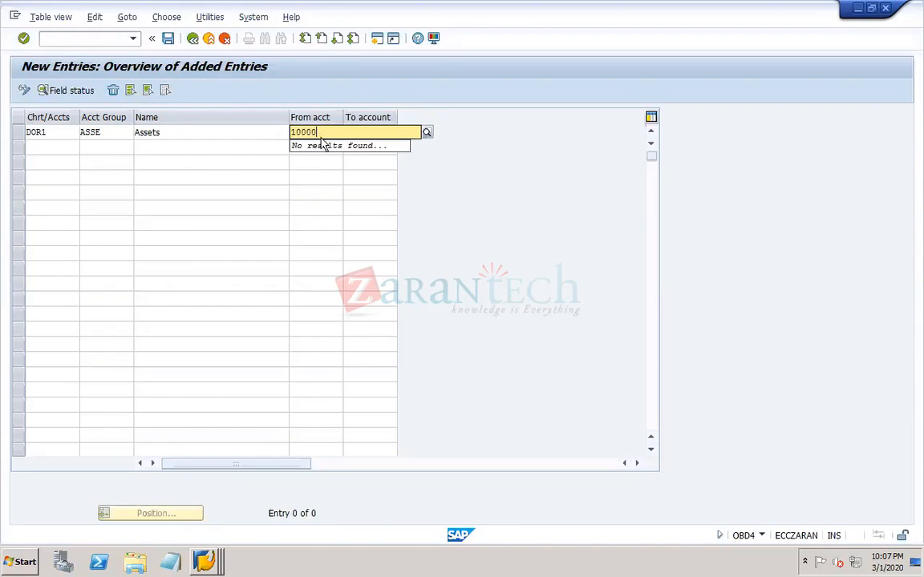
click(363, 138)
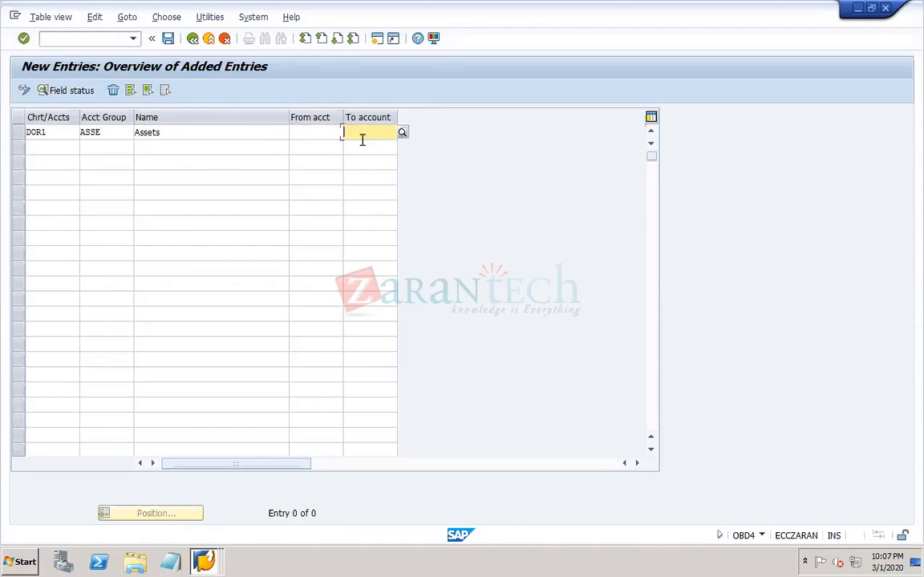
text(19999)
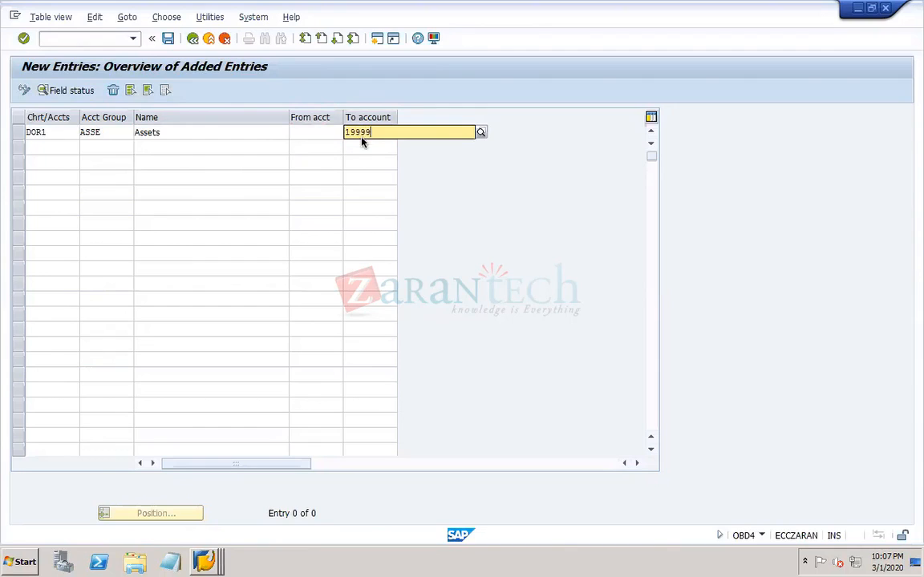
click(320, 133)
text(10)
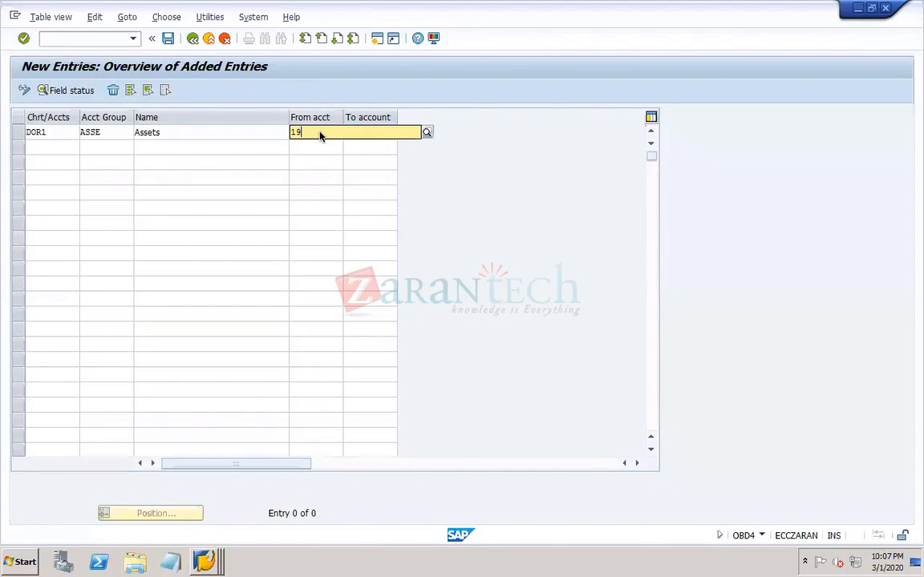
text(000)
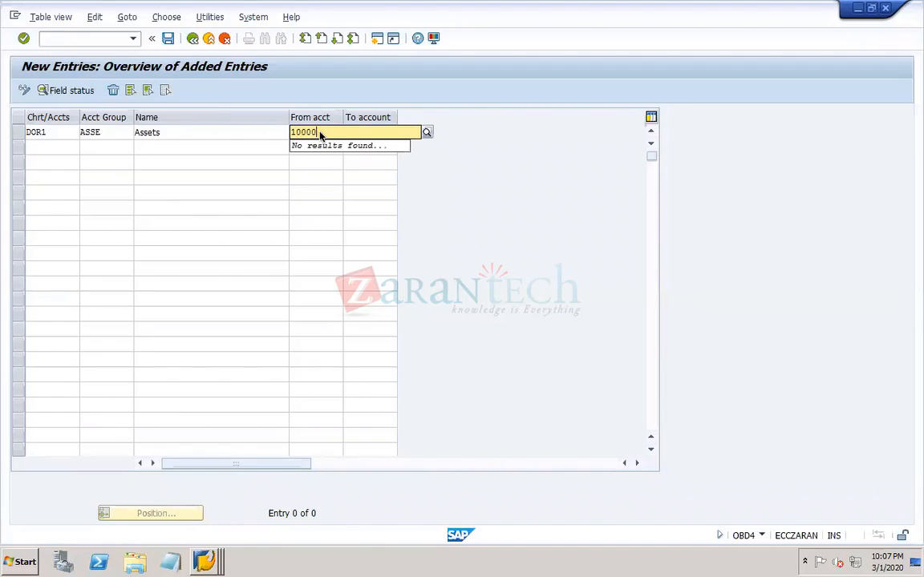
click(325, 223)
- Open transaction OB13 in a new session with /OOB13 and position the list on chart of accounts DOR1
click(108, 40)
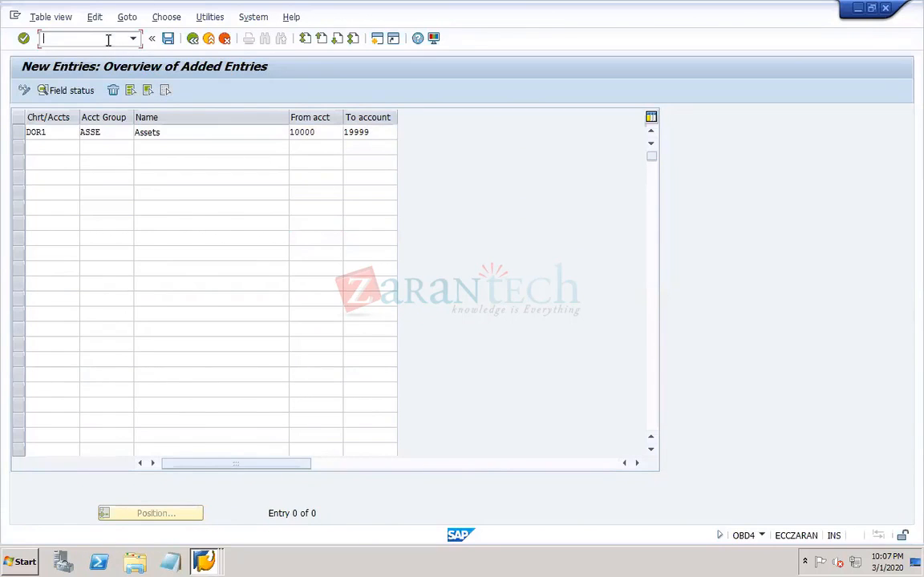
text(/OOB13)
key(Return)
click(158, 438)
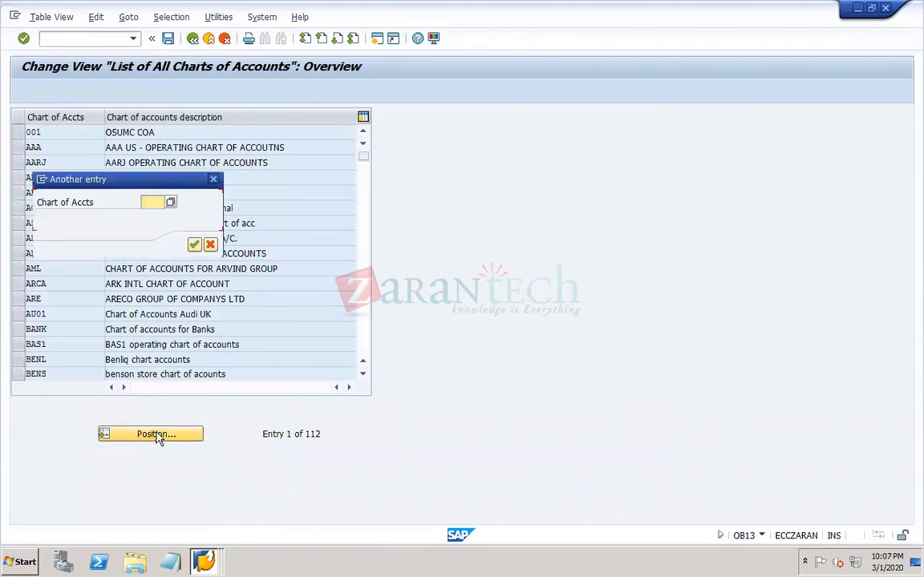
text(DOR1)
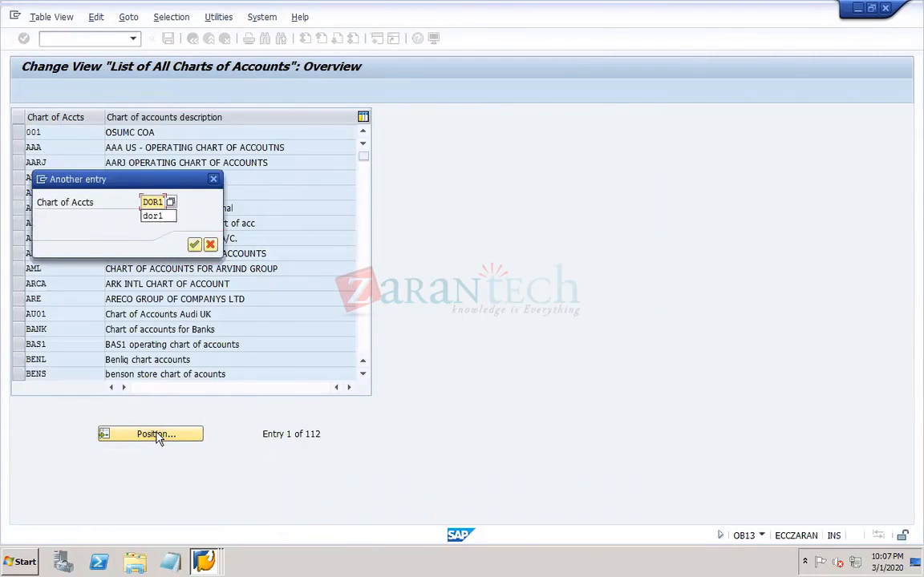
key(Return)
- Check the G/L account number length in the DOR1 details, close that session and compare it with the Assets number range
double_click(56, 132)
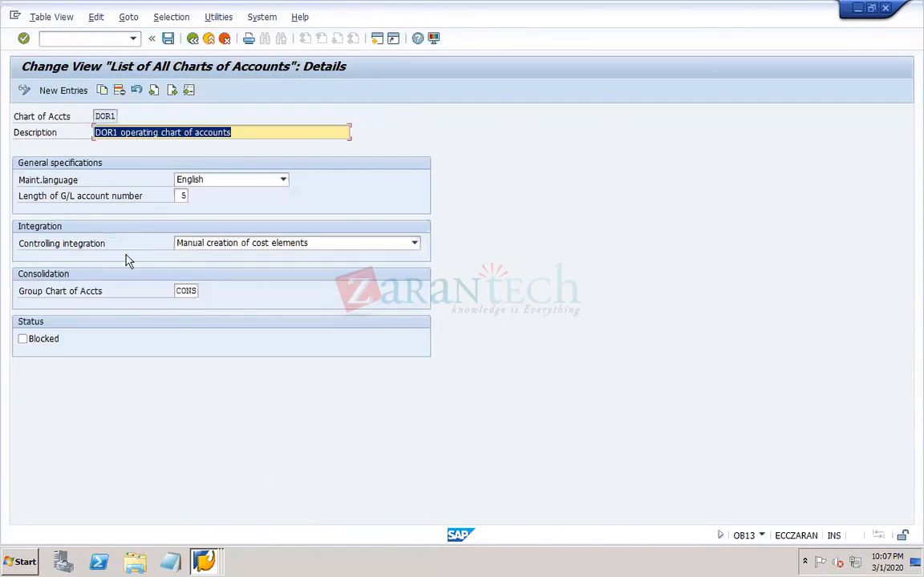
click(181, 195)
drag(180, 196, 221, 207)
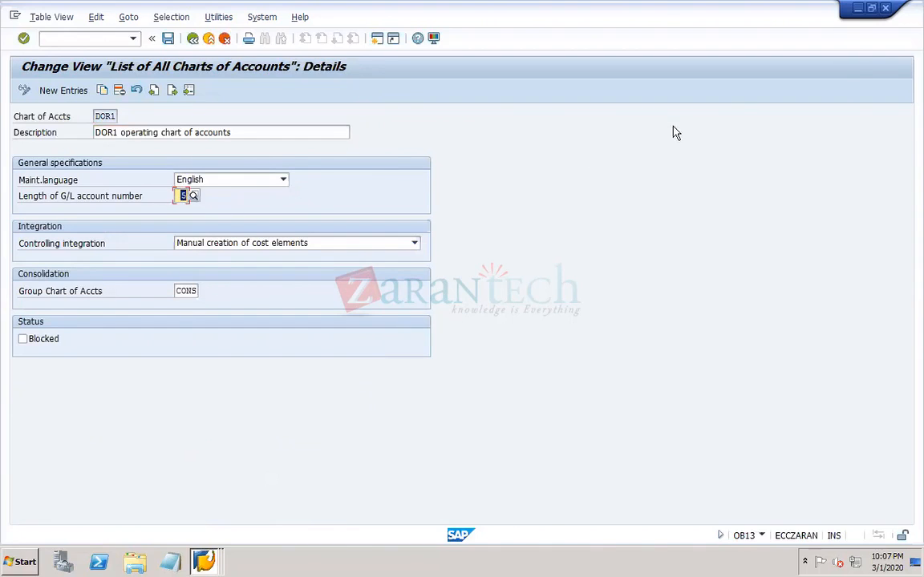
click(885, 8)
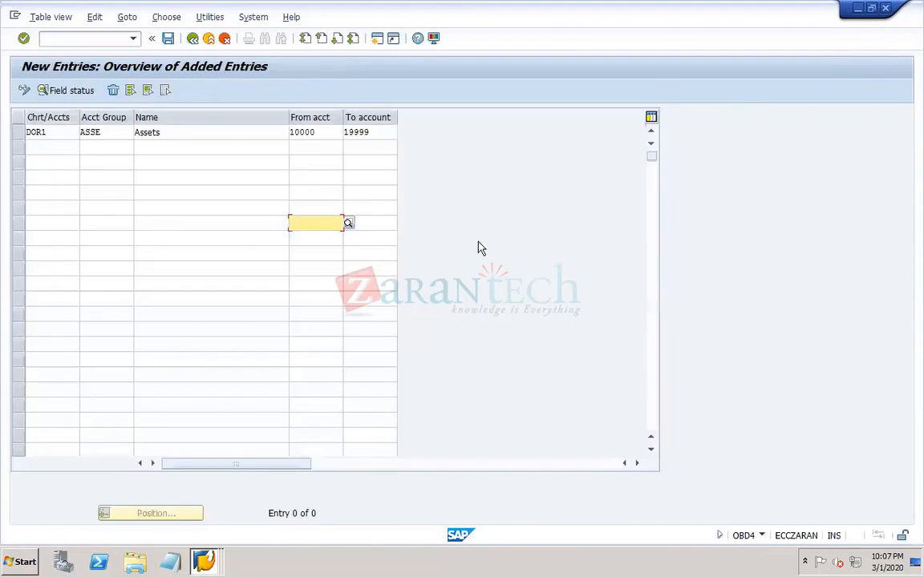
click(301, 132)
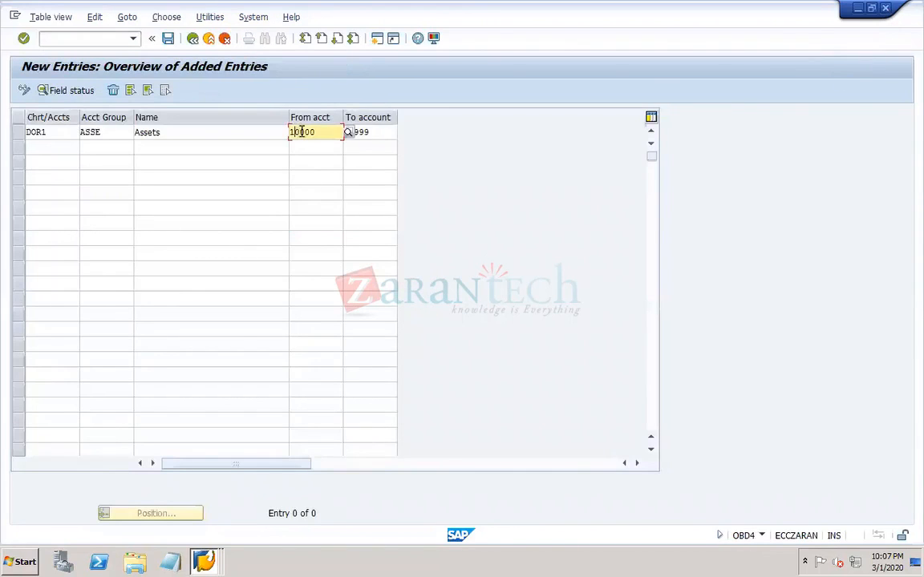
click(353, 132)
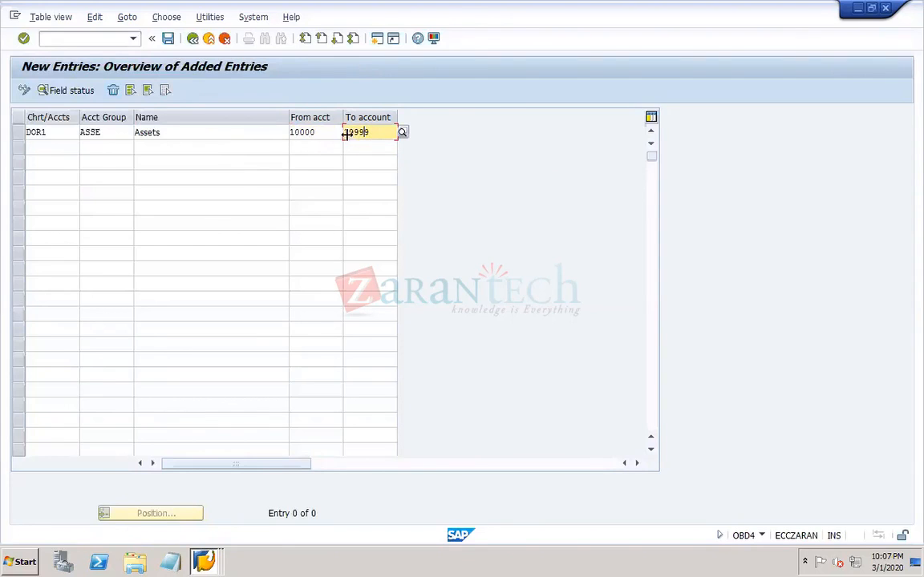
- Add a second row for chart of accounts DOR1 with account group LIAB named Liabilities
click(50, 146)
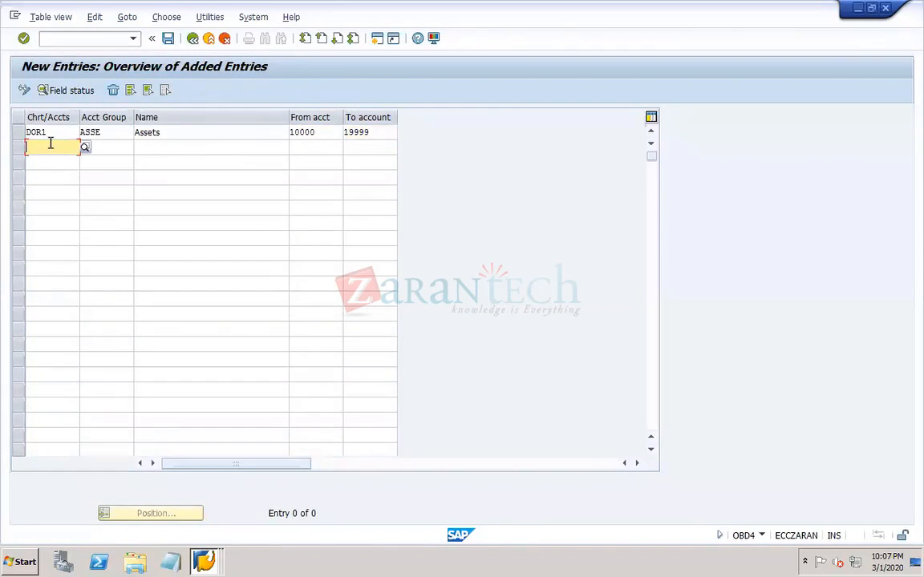
text(DOR1)
key(Tab)
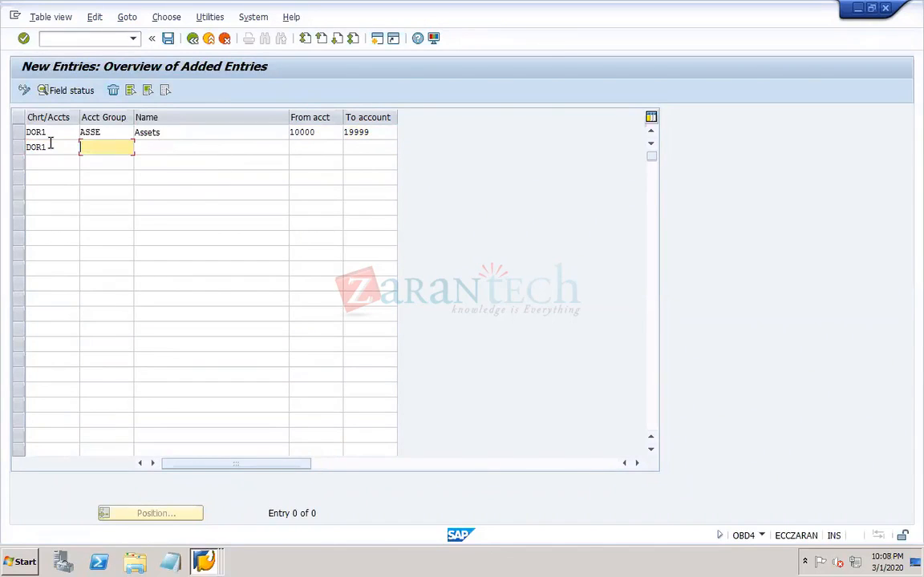
text(LIAB)
key(Tab)
text(L)
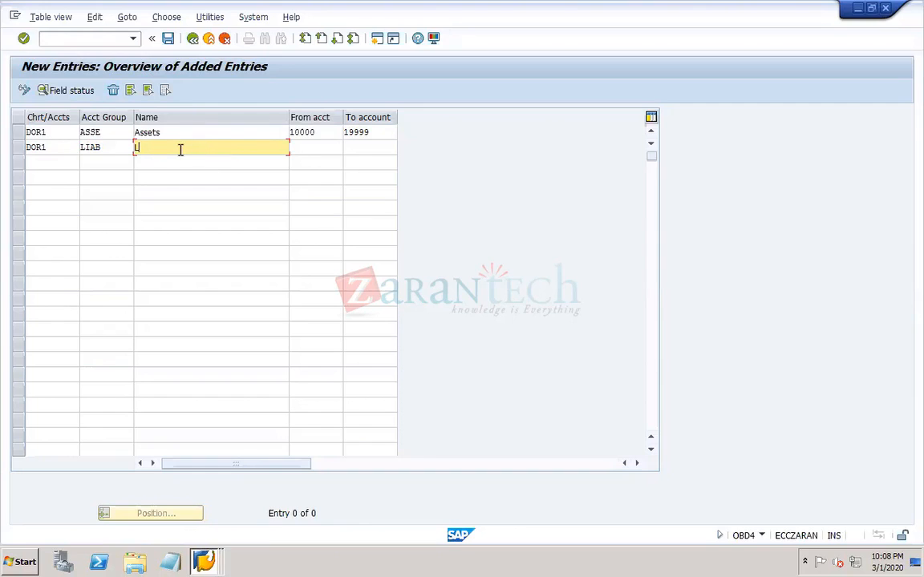
text(iabilities)
- Set the Liabilities group's number range from account 20000 to account 29999
key(Tab)
text(2)
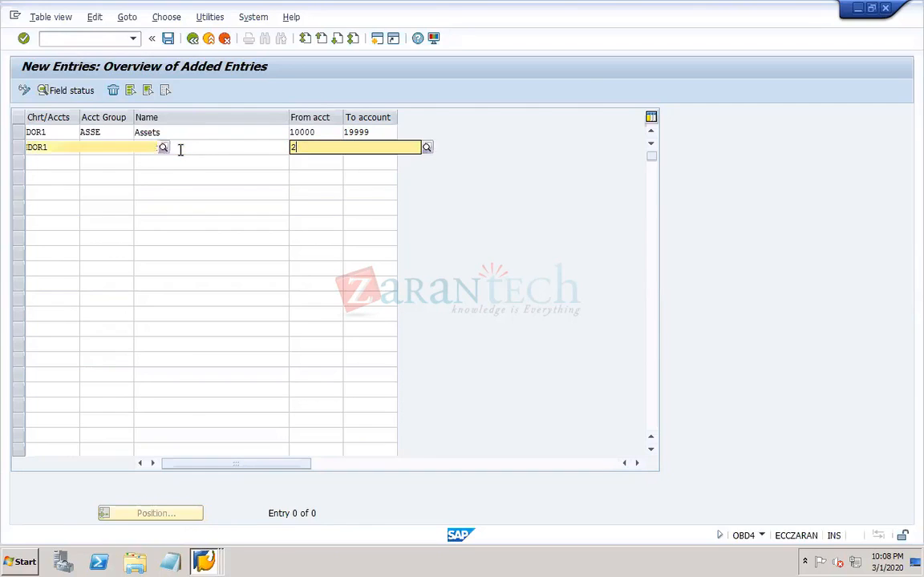
text(0000)
key(Tab)
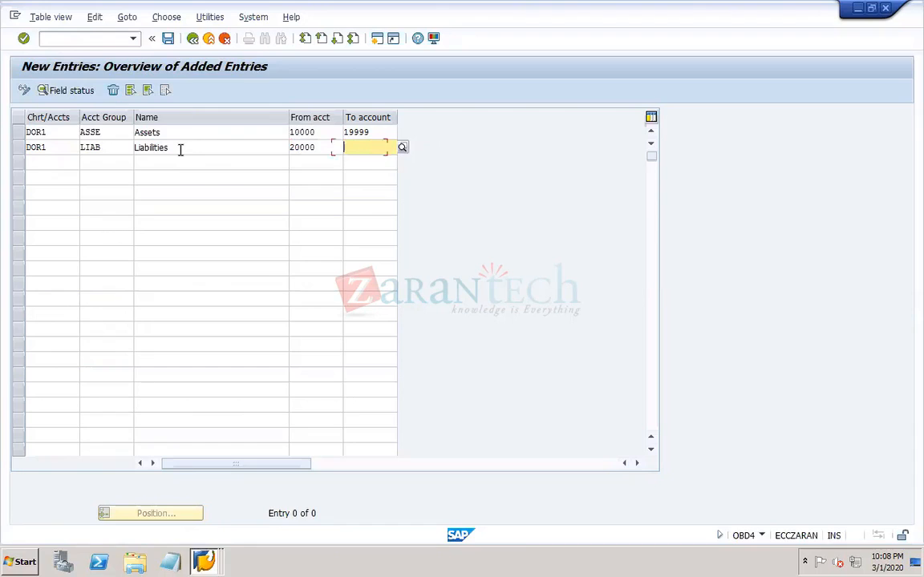
text(29999)
key(Tab)
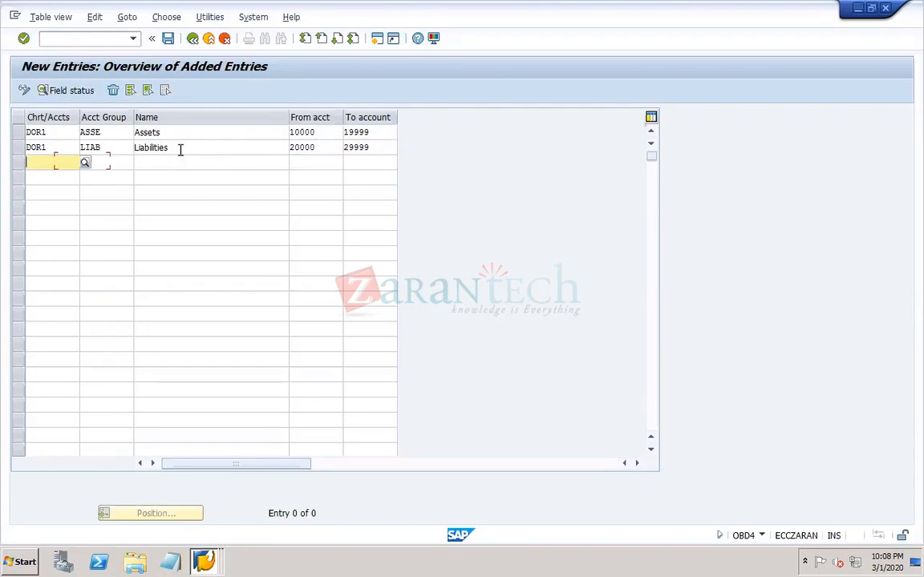
- Add a third DOR1 row for account group INCO named Income, ranging from account 30000 to 39999
text(DOR1)
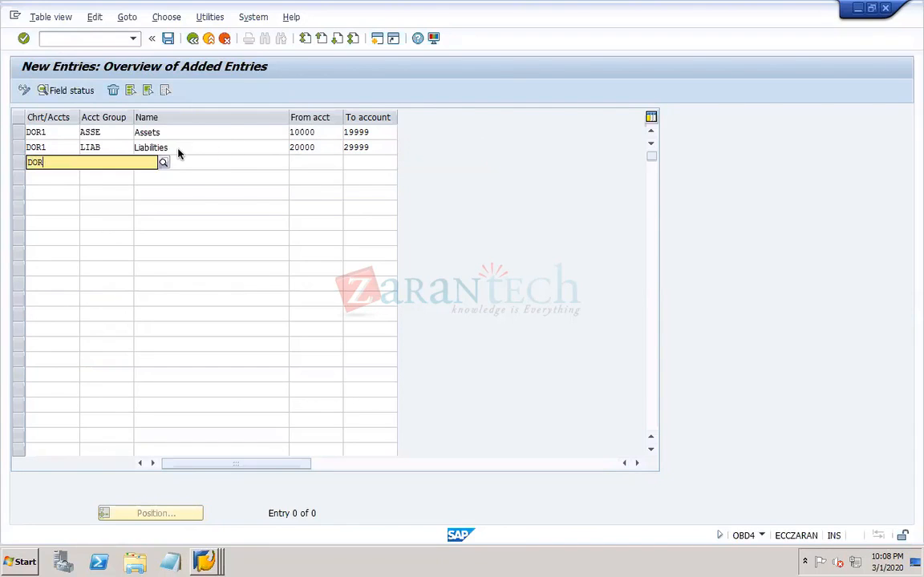
key(Tab)
text(INCO)
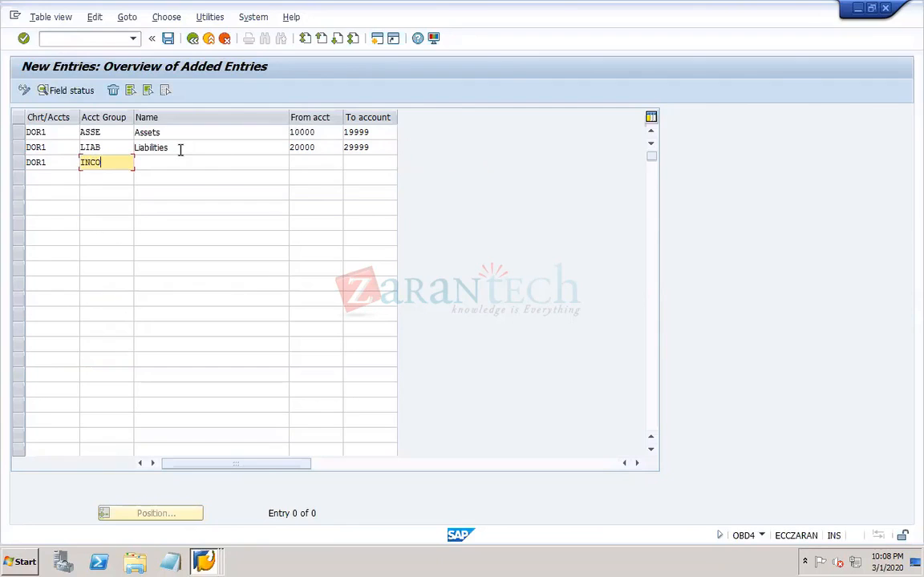
key(Tab)
text(Income)
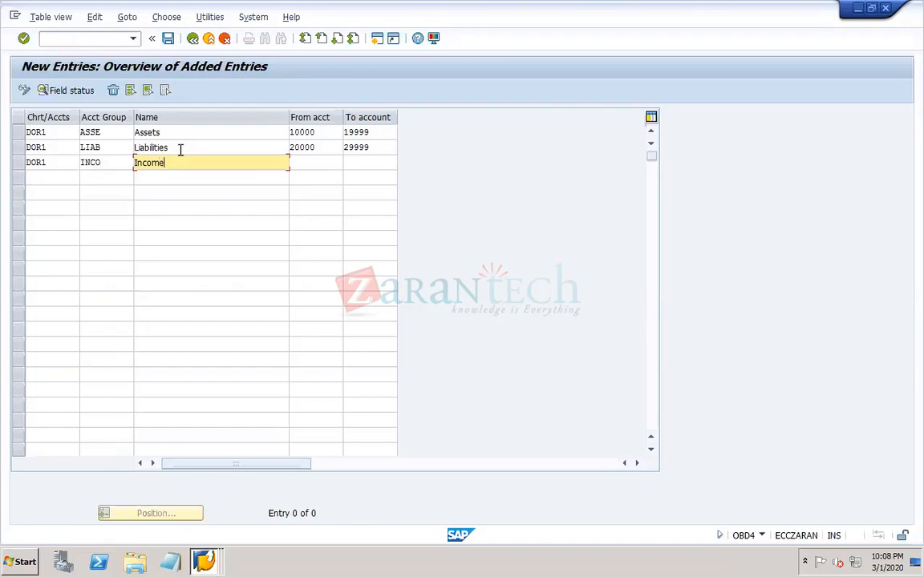
key(Tab)
text(30000)
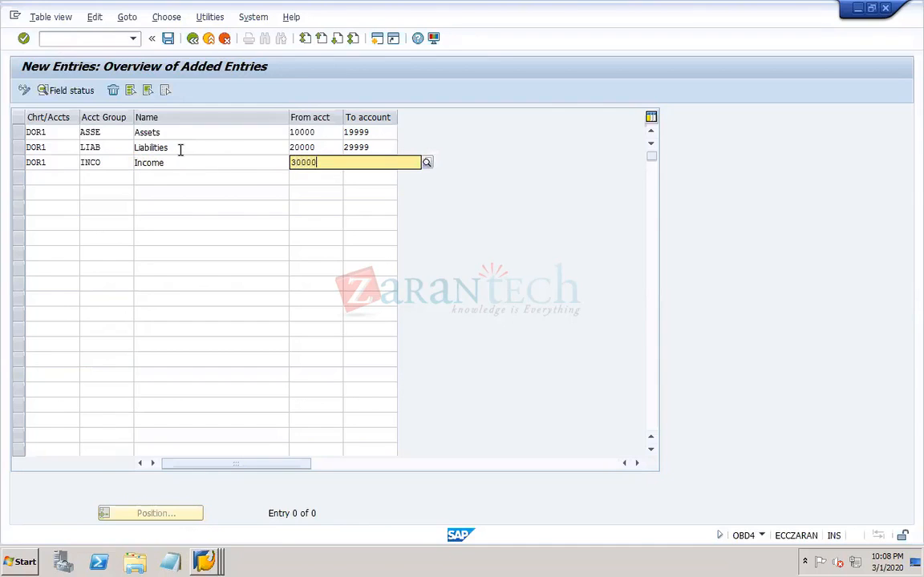
key(Tab)
text(39999)
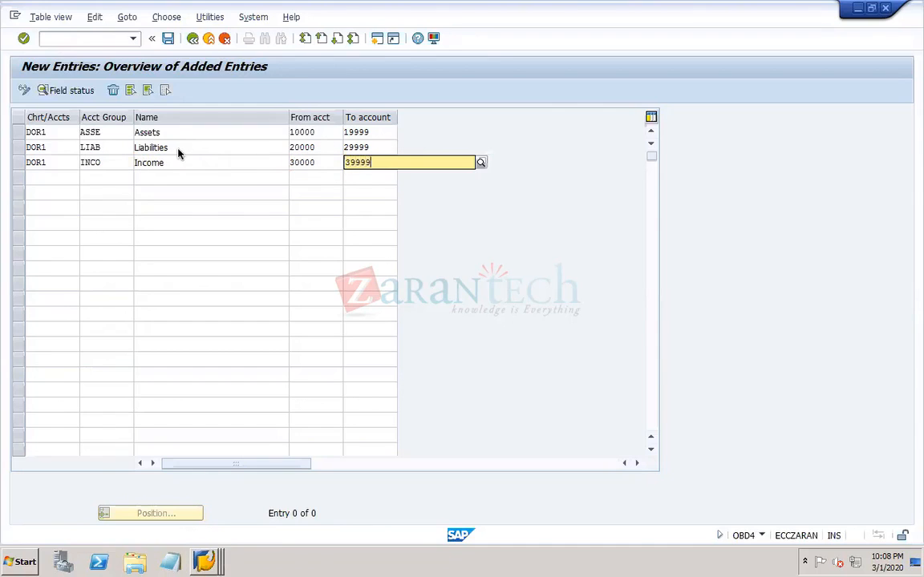
- Add a fourth DOR1 row for account group EXPE named Expenses, ranging from account 40000 to 49999
key(Tab)
text(DOR1)
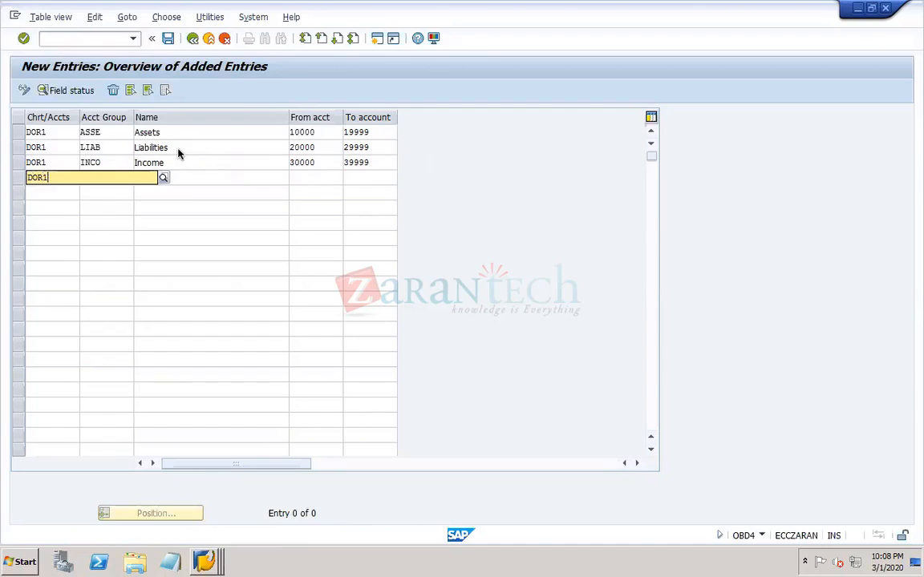
key(Tab)
text(EXPE)
key(Tab)
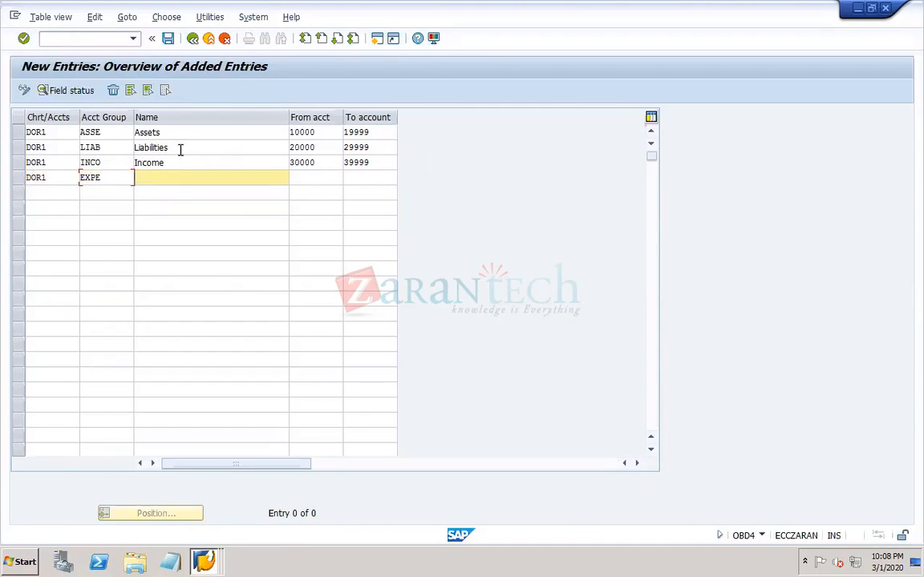
text(Expenses)
key(Tab)
text(40000)
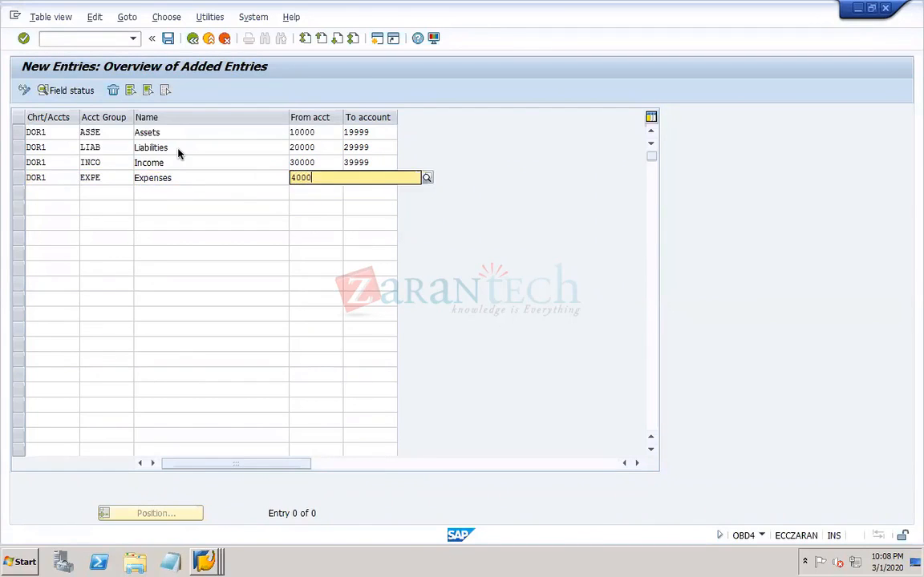
key(Tab)
text(49999)
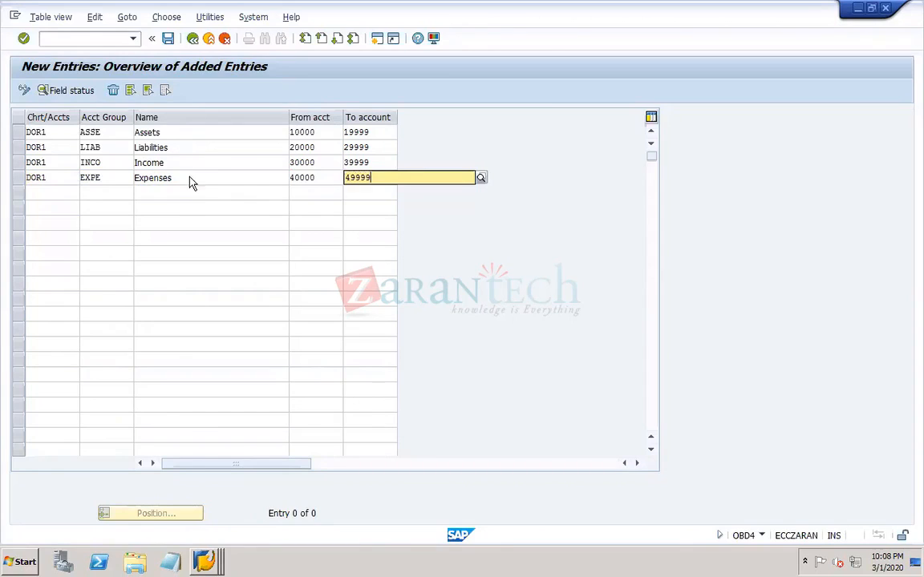
click(175, 208)
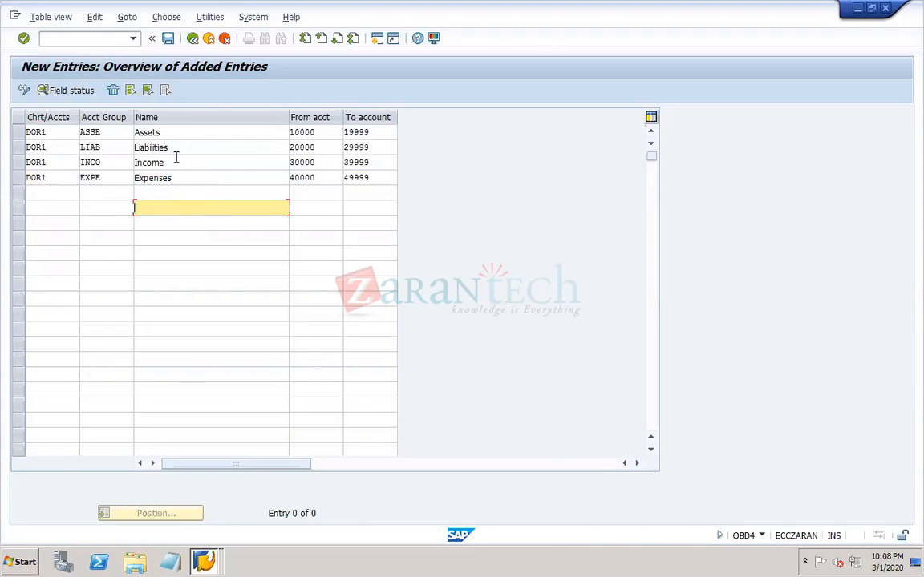
- Try to delete the Assets row from the new account group entries
click(150, 133)
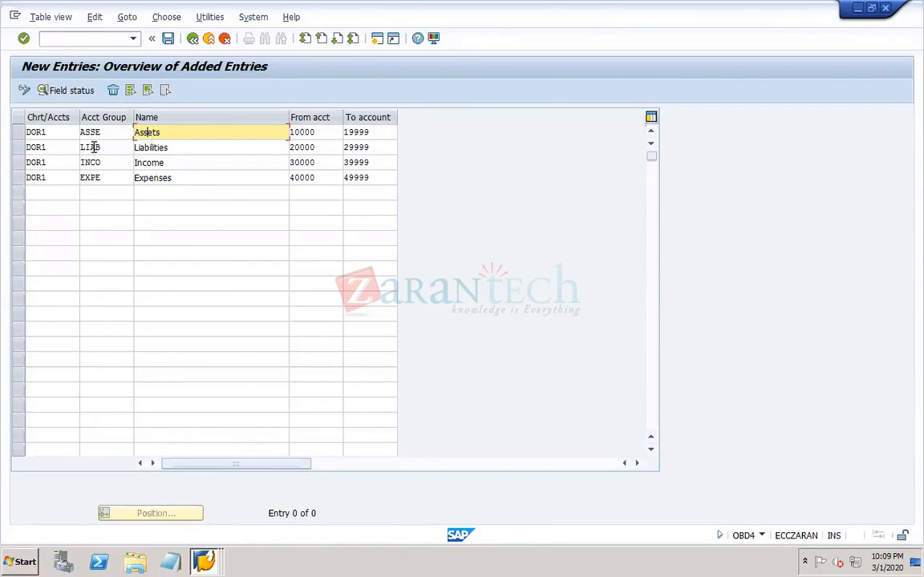
click(113, 142)
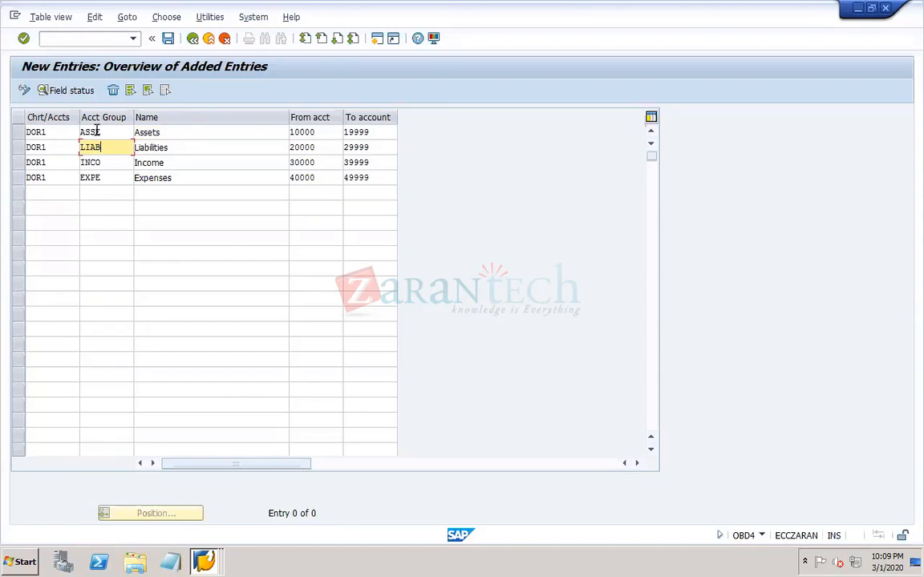
click(169, 130)
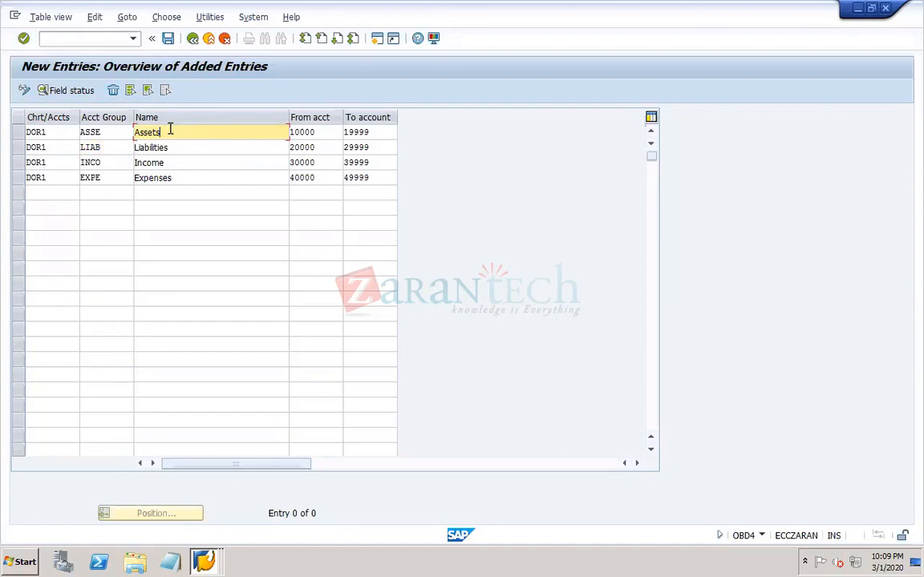
click(31, 133)
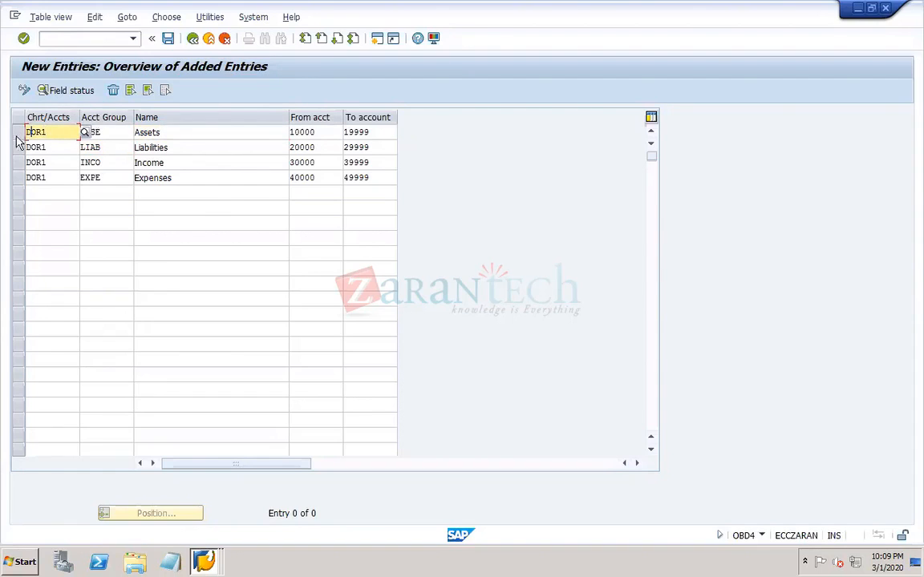
click(114, 90)
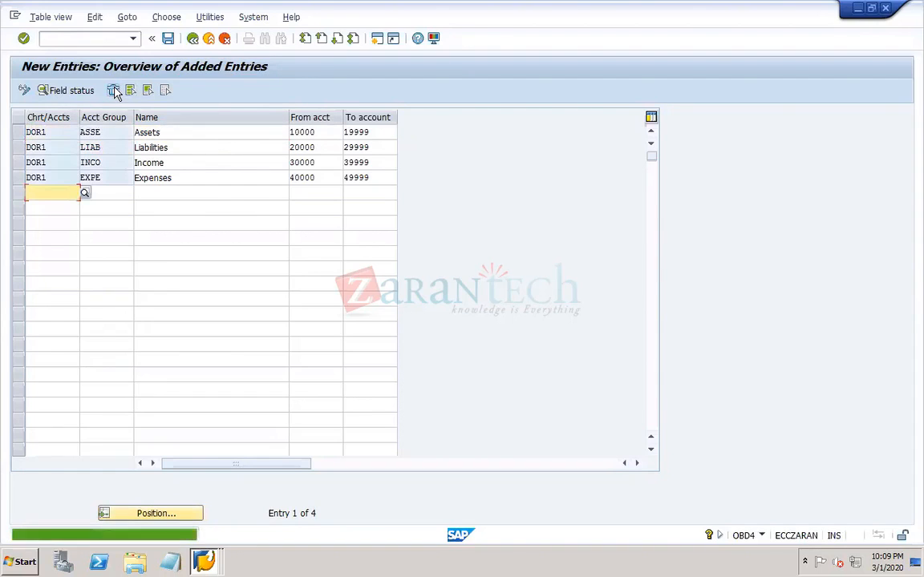
- Save the four account groups and start creating a new customizing request for them
click(168, 39)
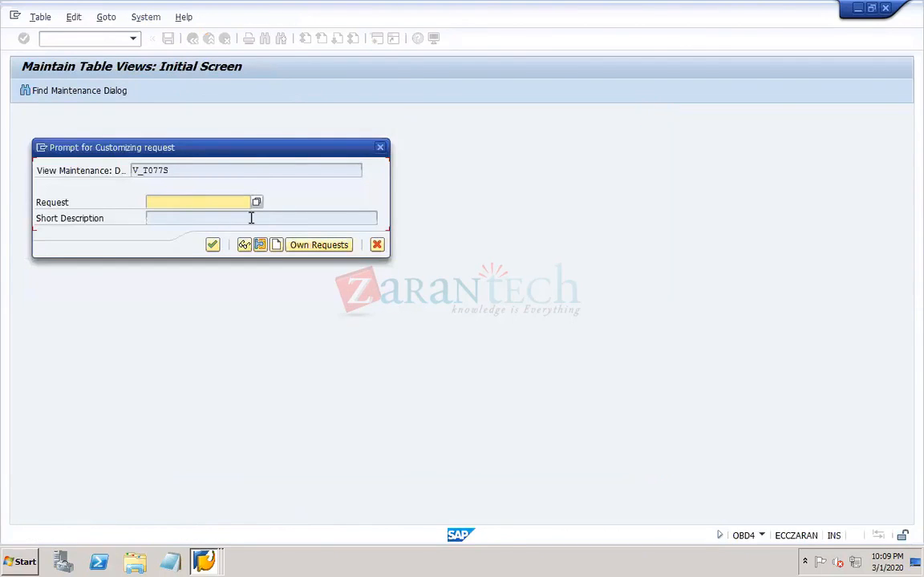
click(250, 202)
click(277, 245)
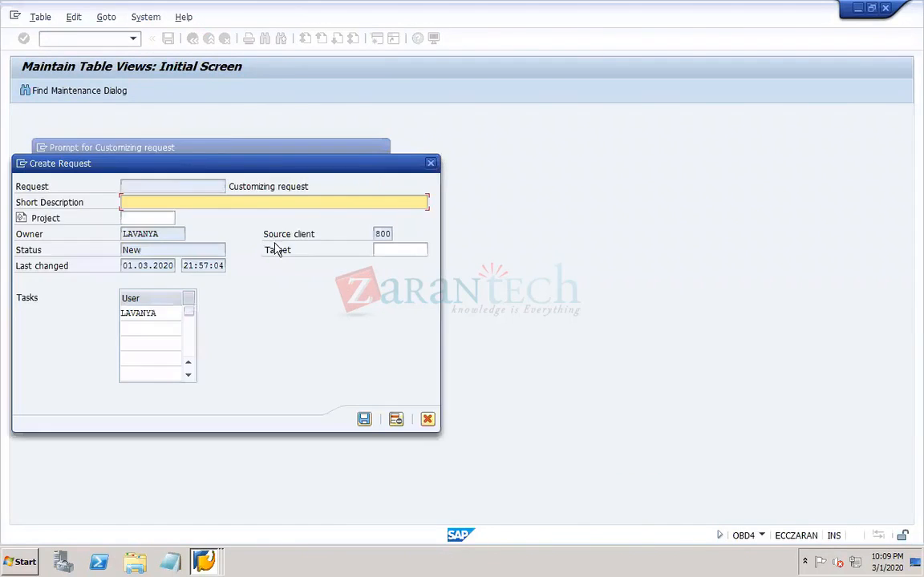
- Describe the request as DOR1 and try to save it with project DOR1 TR2
text(DOR1)
key(Tab)
text(TR2)
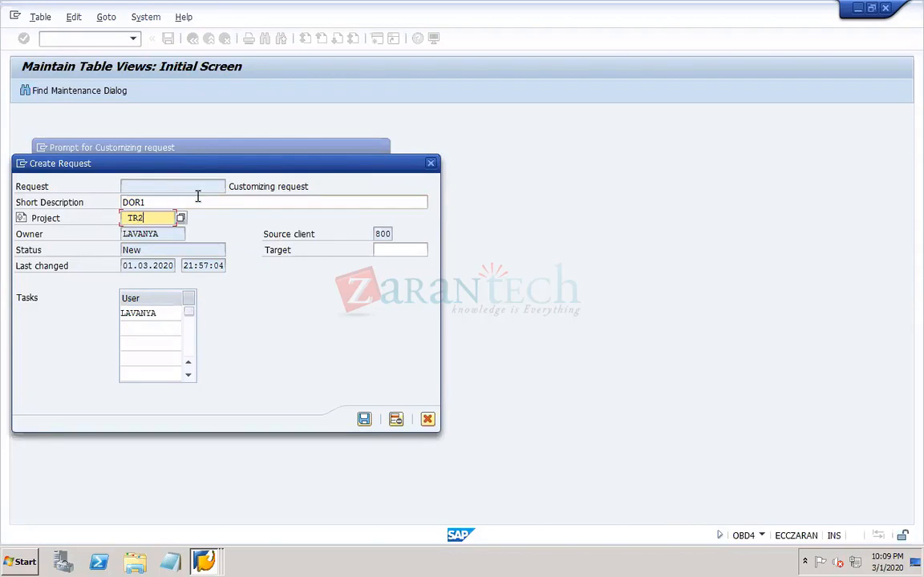
click(124, 218)
text(DOR1)
click(365, 419)
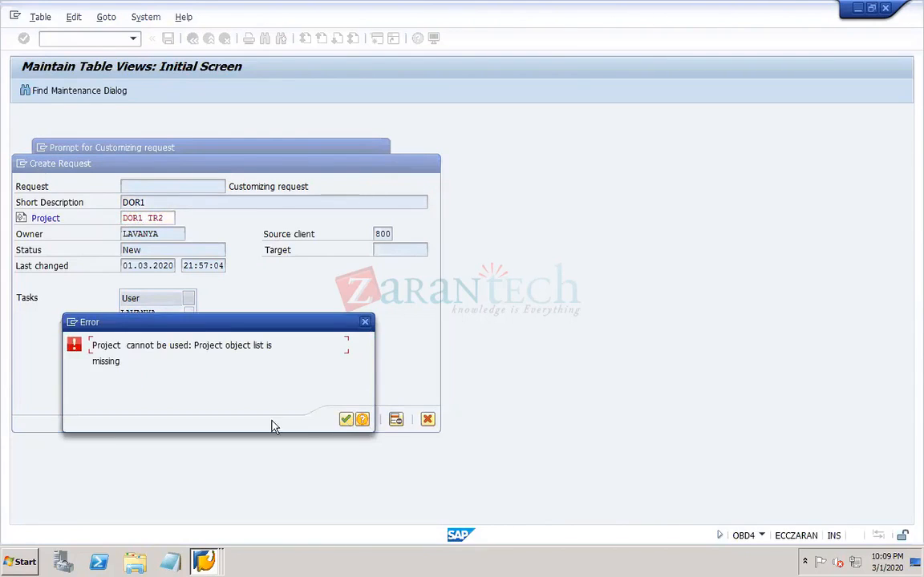
click(346, 420)
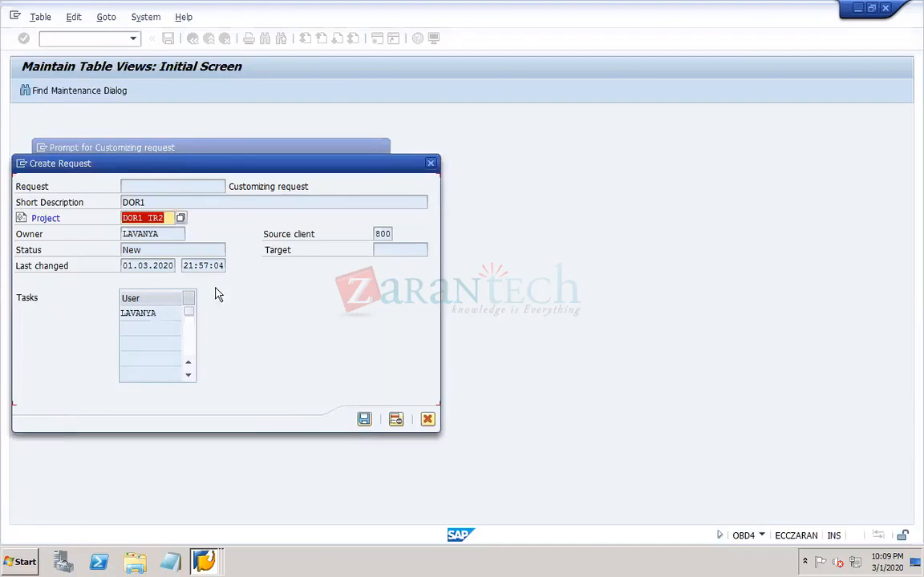
- Clear the request's project, save the request and record the account group entries in it
key(BackSpace)
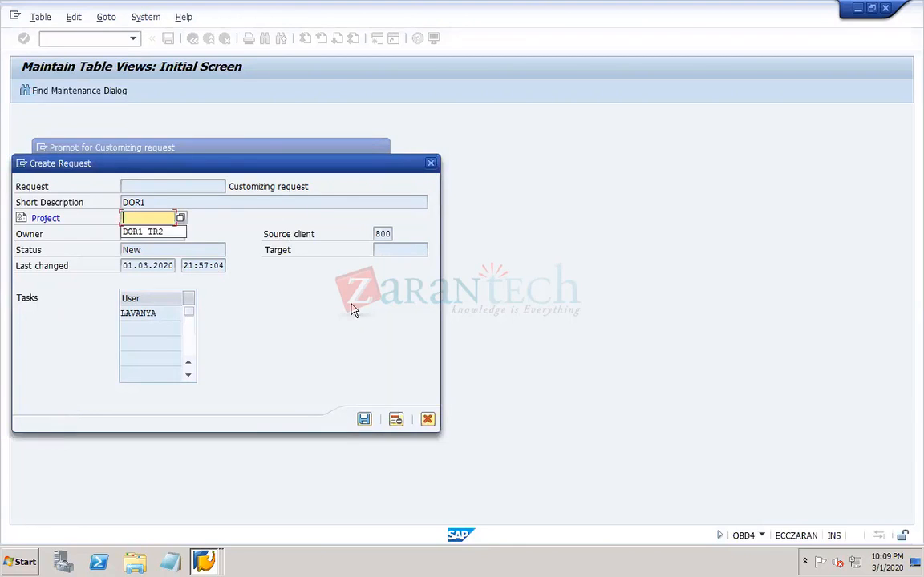
click(364, 419)
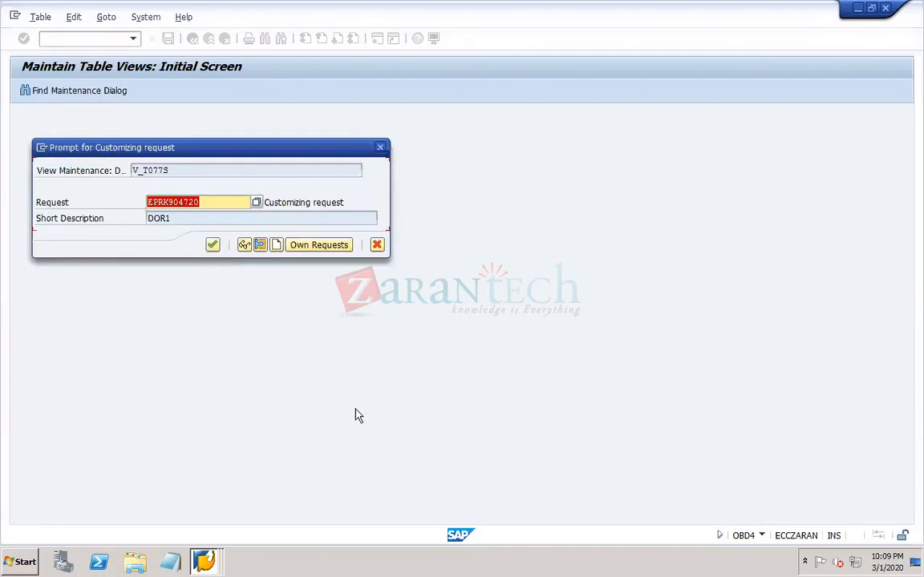
click(213, 244)
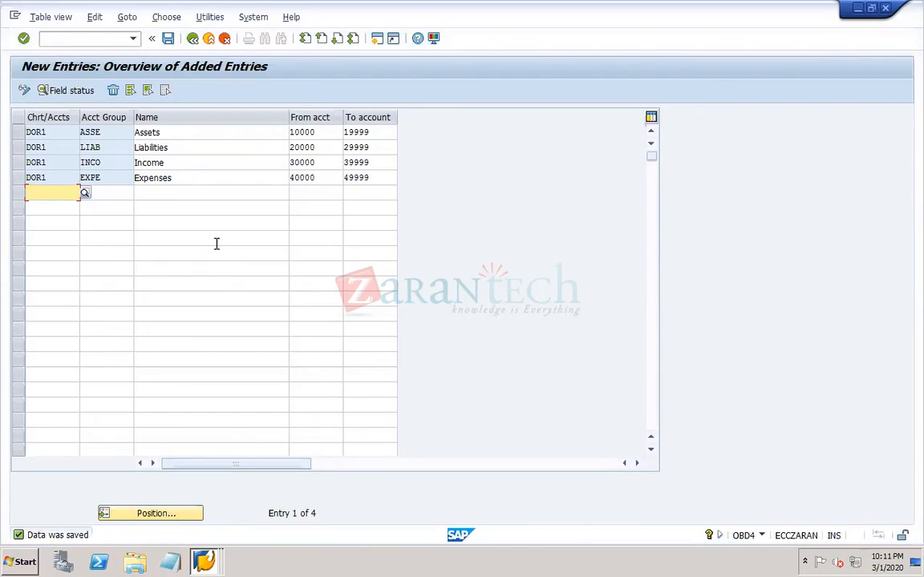
- Delete the ASSE Assets row from the account groups
click(165, 133)
click(166, 147)
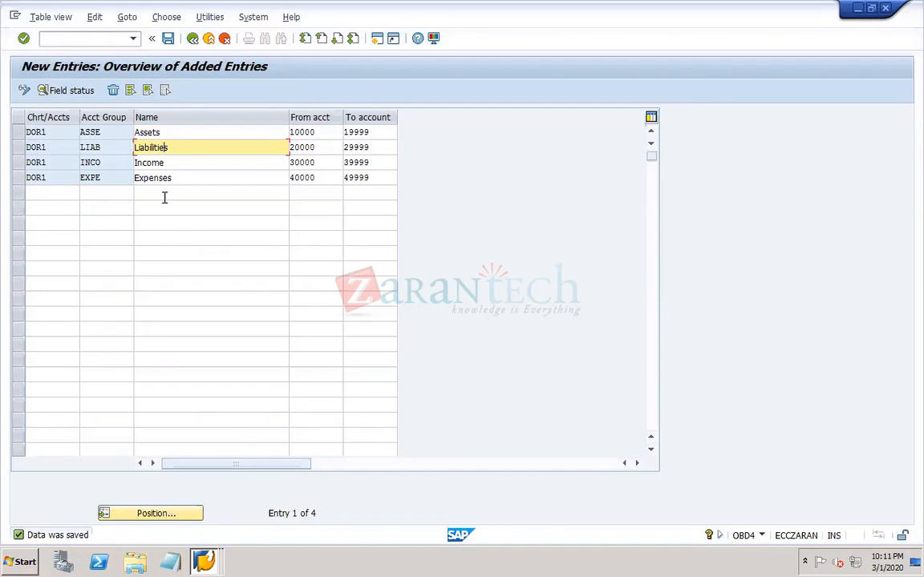
click(18, 133)
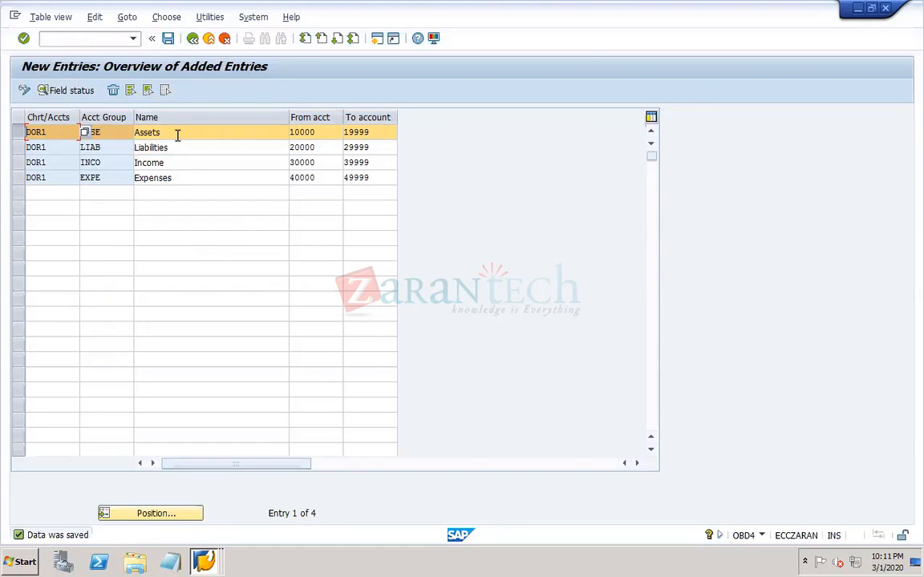
click(113, 90)
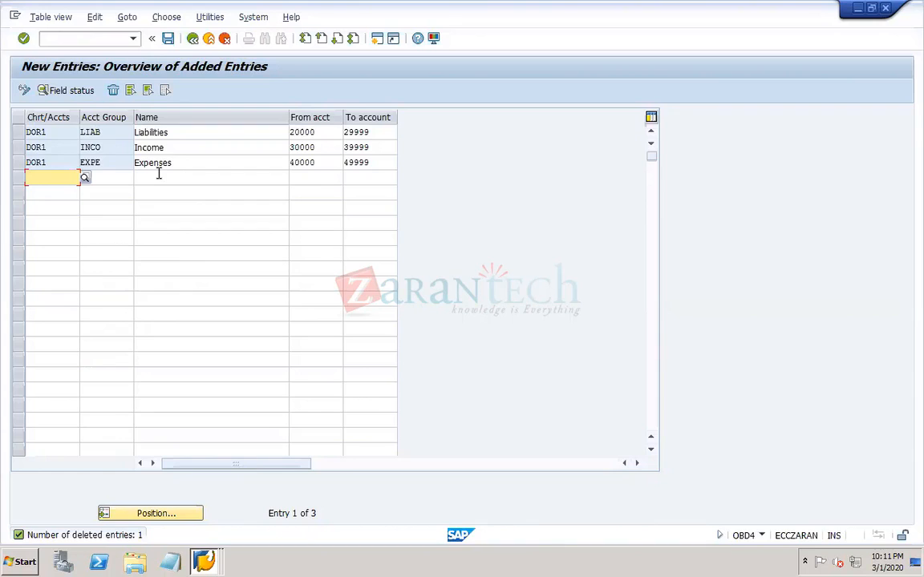
- Add a row for chart of accounts DOR1 with account group FXA named Fixed assets
text(DOR1)
key(Tab)
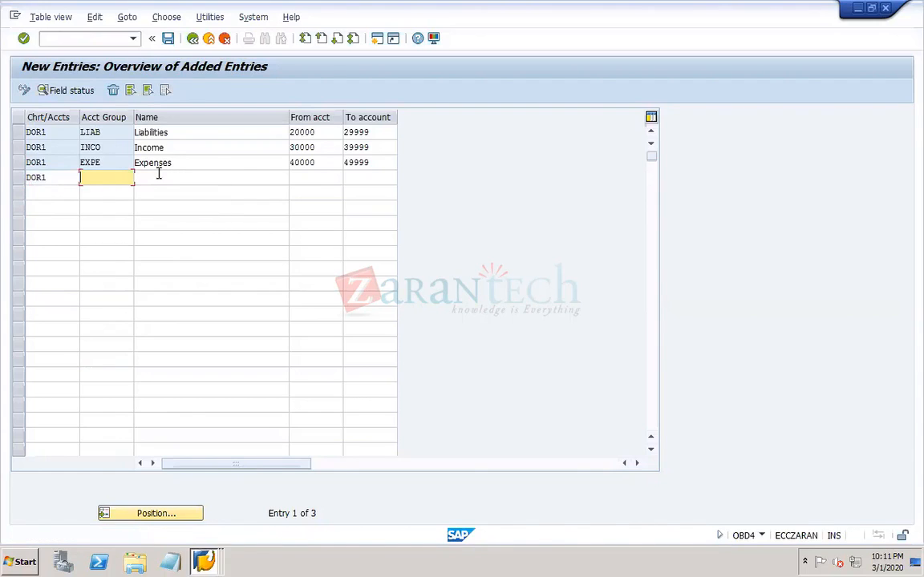
text(FXA)
key(Tab)
text(F)
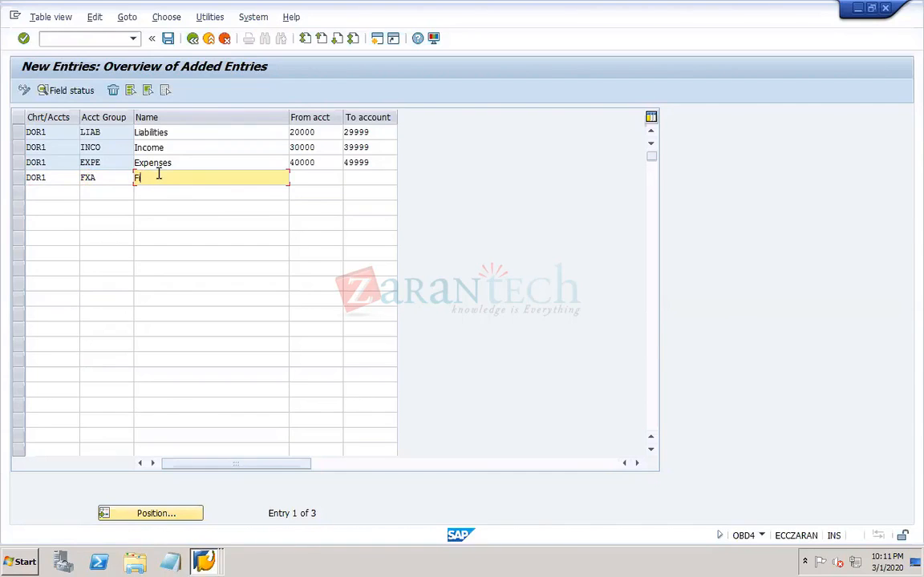
text(ixed assets)
key(Tab)
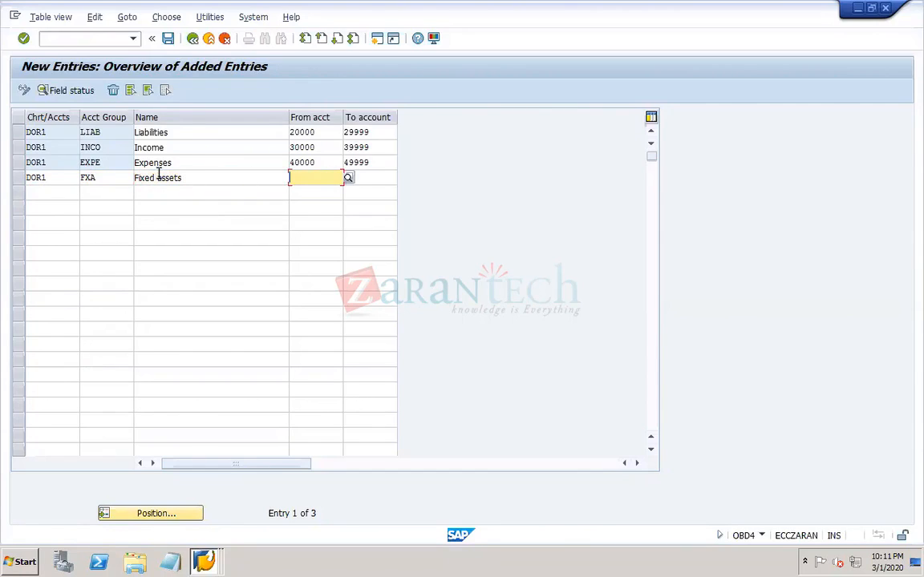
- Set the Fixed assets group's number range from account 50000 to account 59999
text(5)
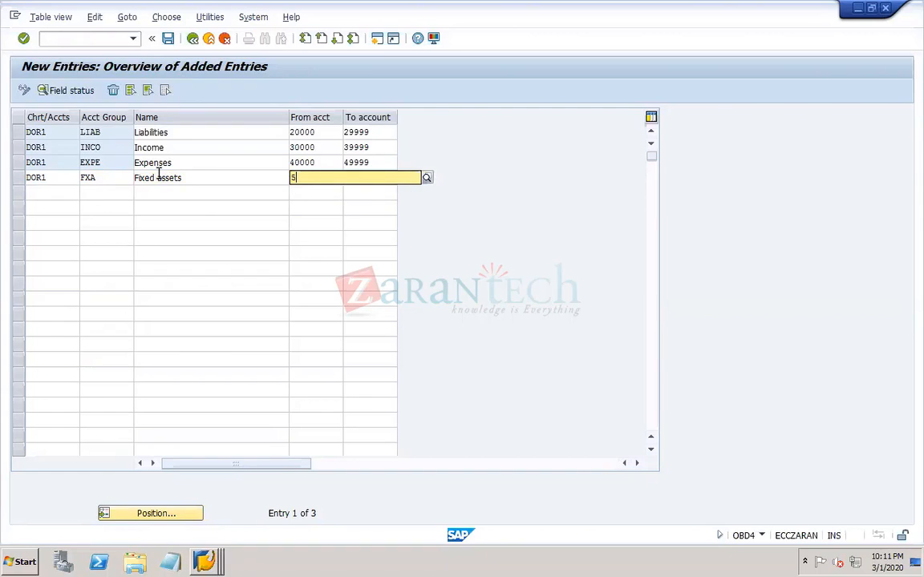
text(00000)
key(Tab)
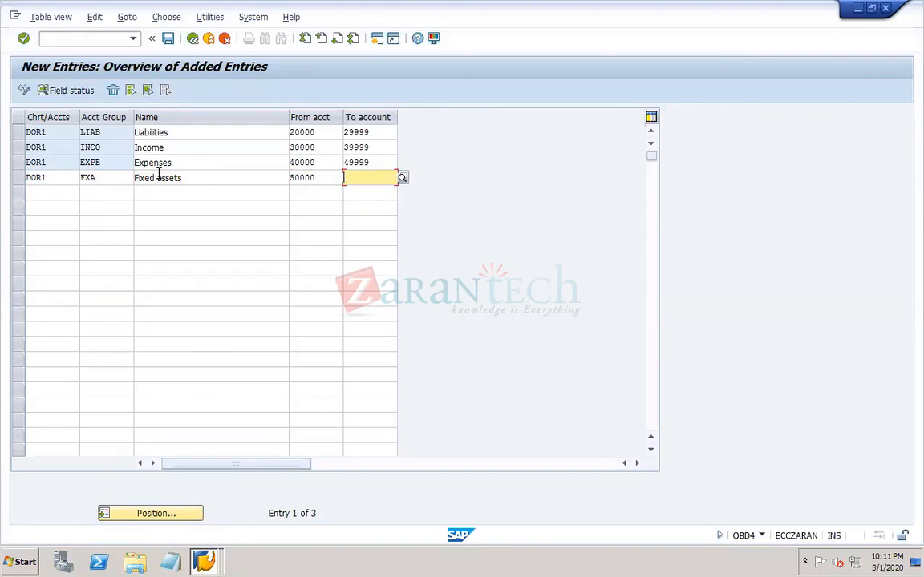
text(59999)
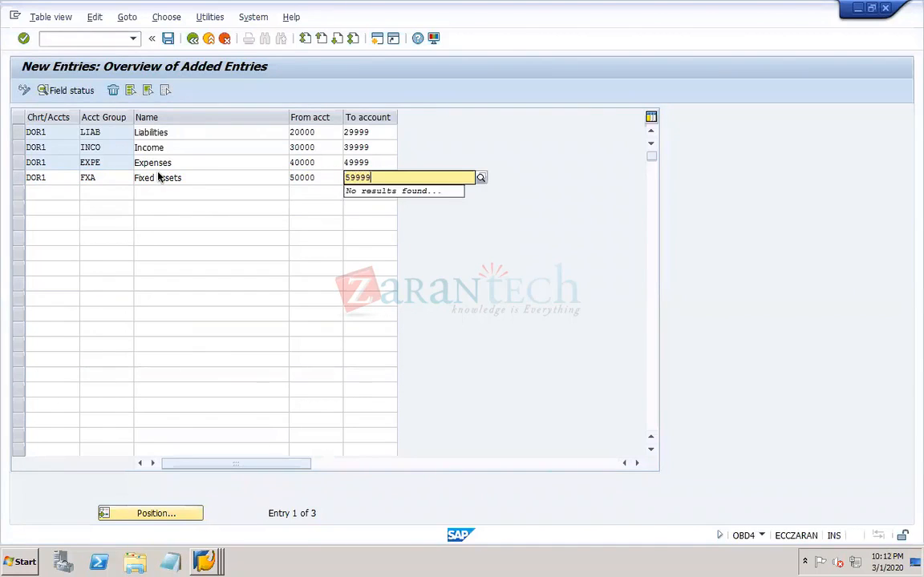
key(Return)
- Add another DOR1 row with account group LIQ named Liquid assets
text(DOR1)
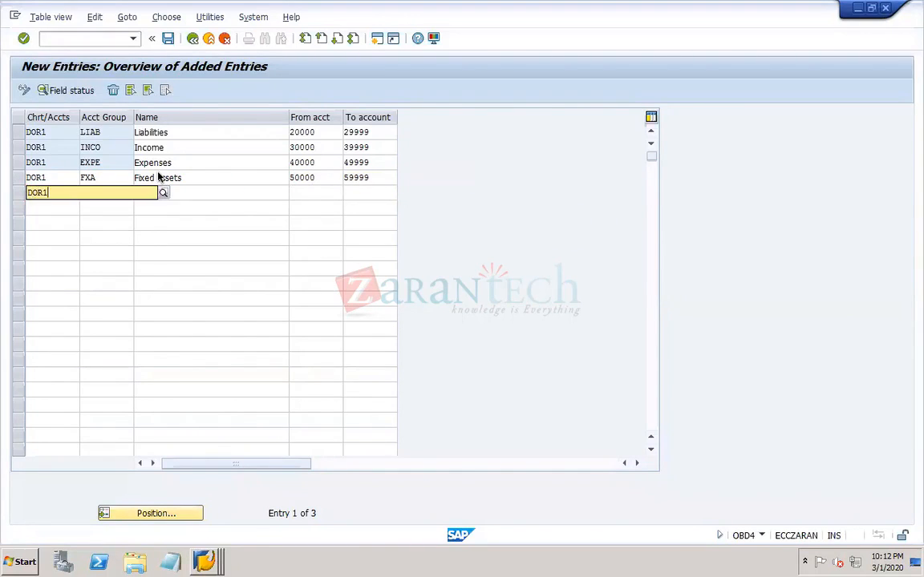
key(Tab)
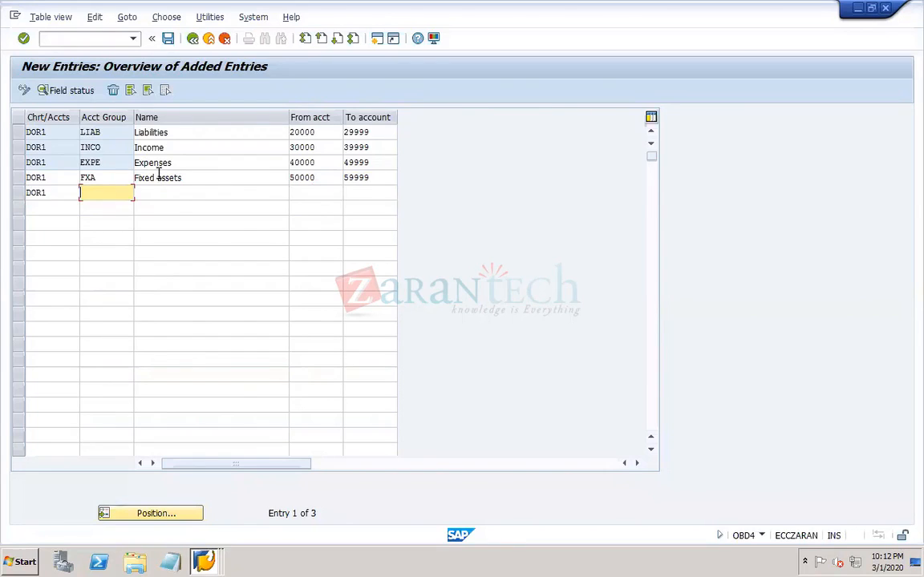
text(LIQ)
key(Tab)
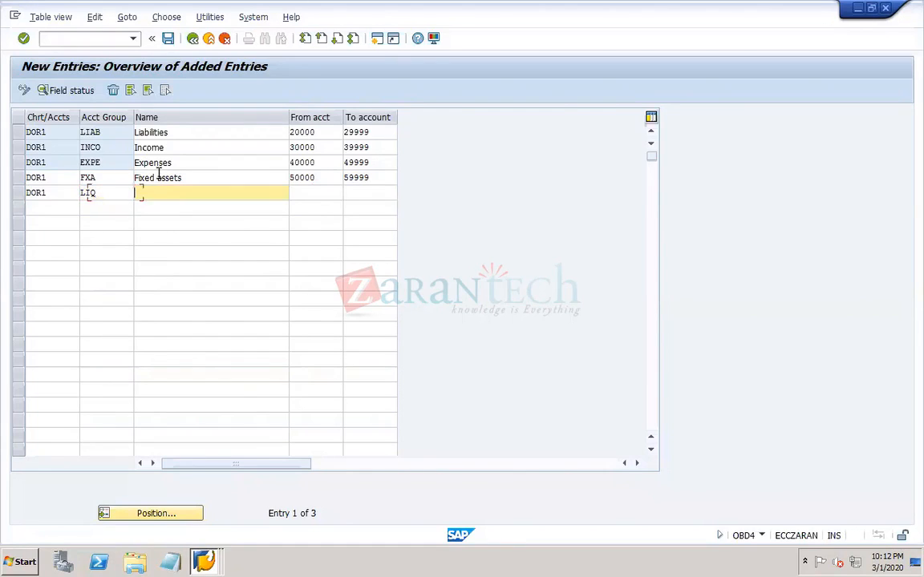
text(Liqui)
key(BackSpace)
key(BackSpace)
text(uid assets)
- Set the Liquid assets group's number range from account 60000 to account 69999
key(Tab)
text(60000)
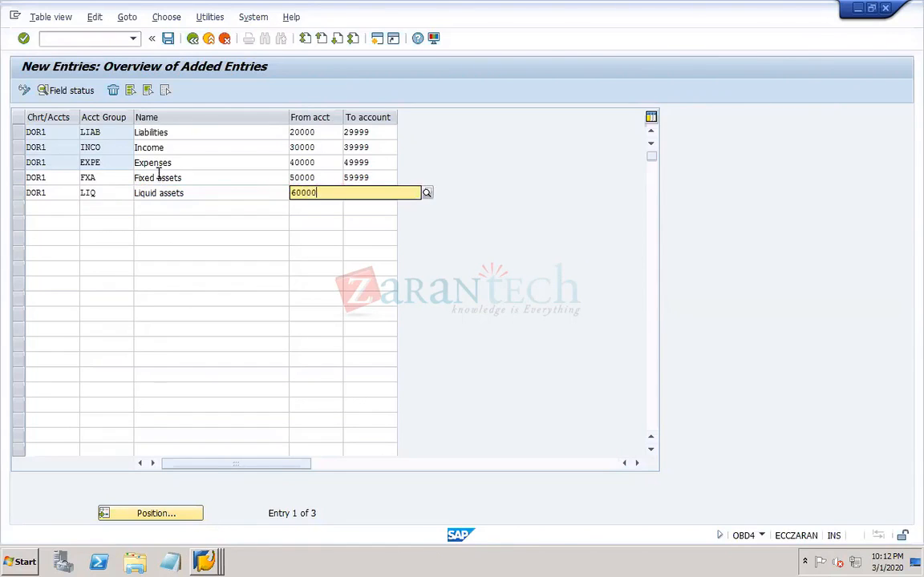
key(Tab)
text(69999)
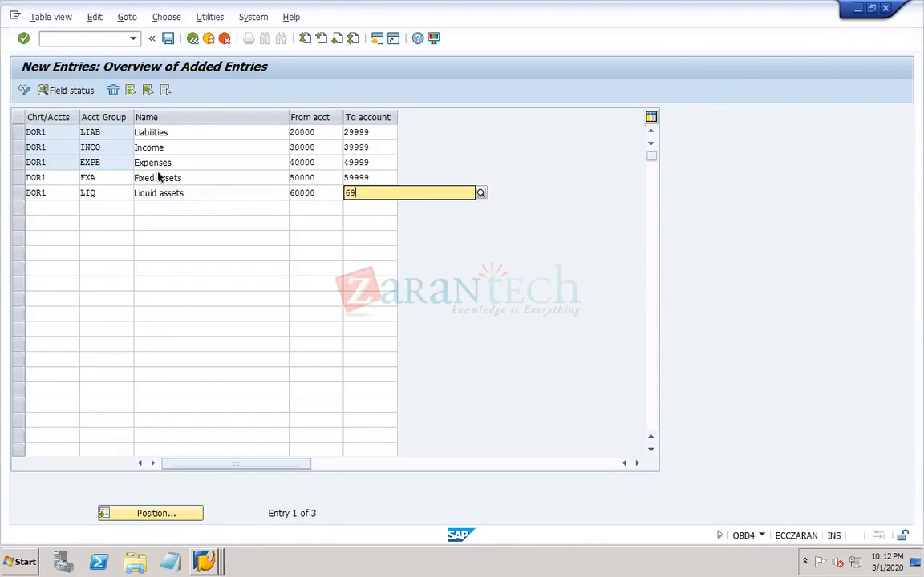
key(Tab)
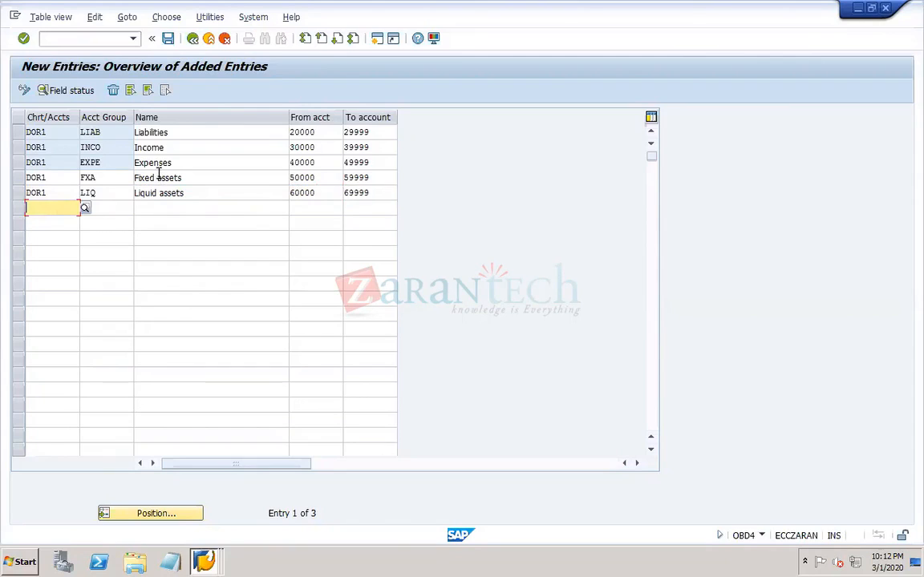
- Begin another row for chart of accounts DOR1 and change the Fixed assets group's code to FIX
text(DOR1)
key(Tab)
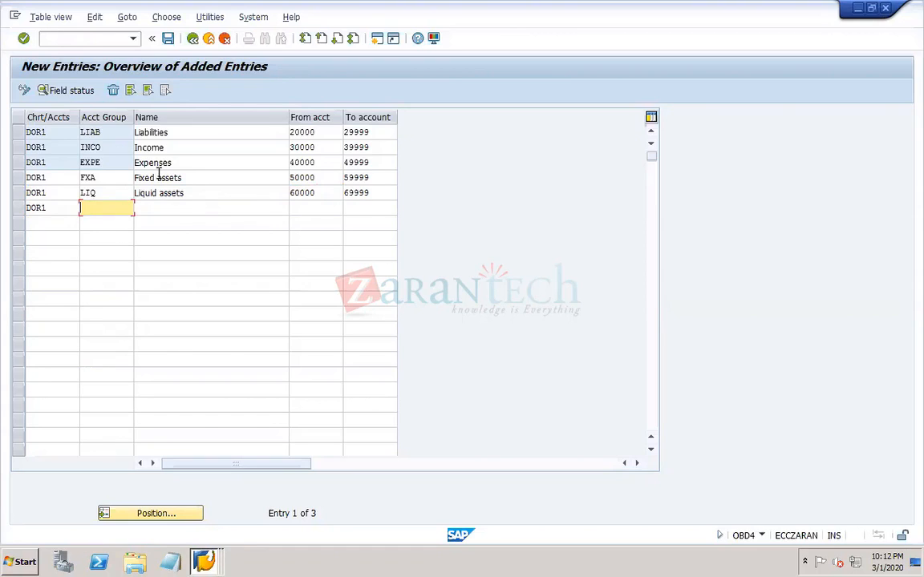
double_click(87, 179)
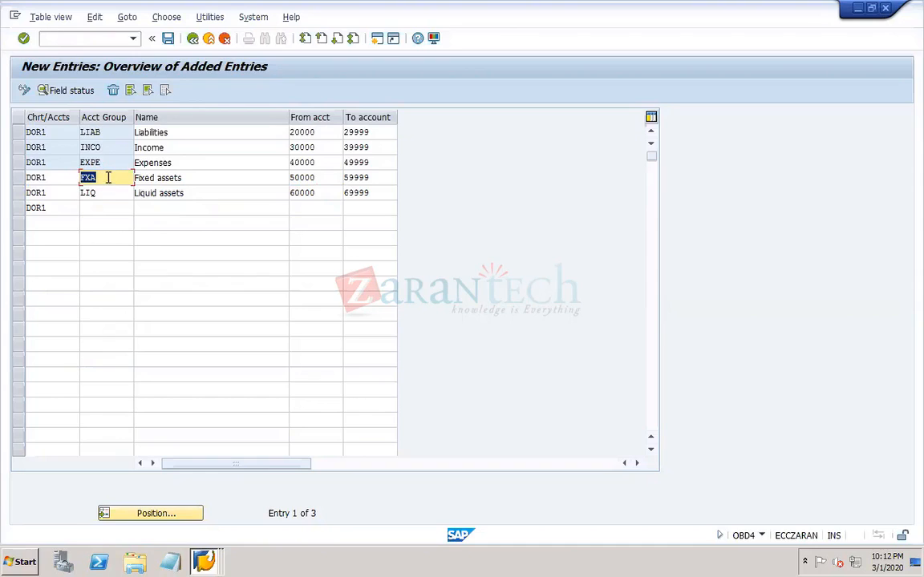
key(BackSpace)
text(FIX)
click(110, 203)
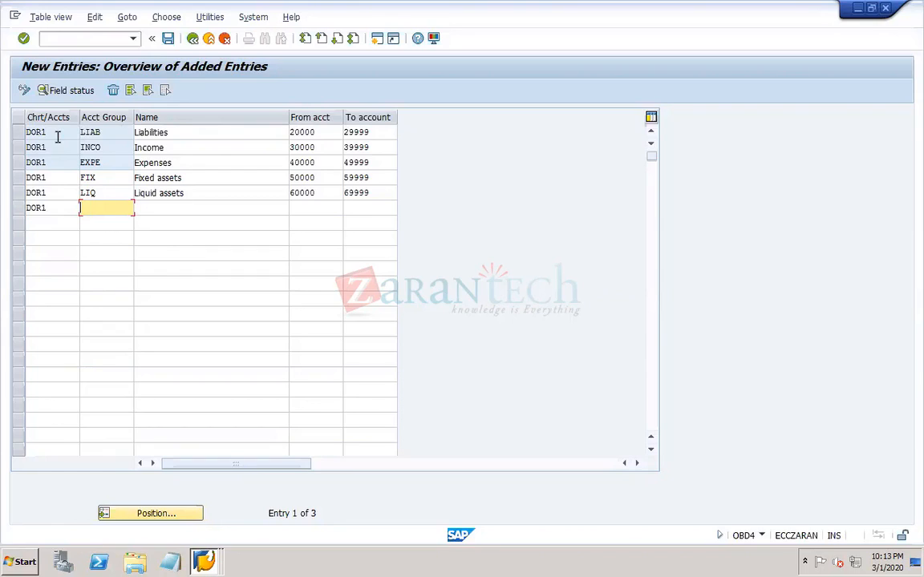
- Enter account group TAN with the name Tangible in the new DOR1 row
text(TAN)
key(Tab)
text(Tan)
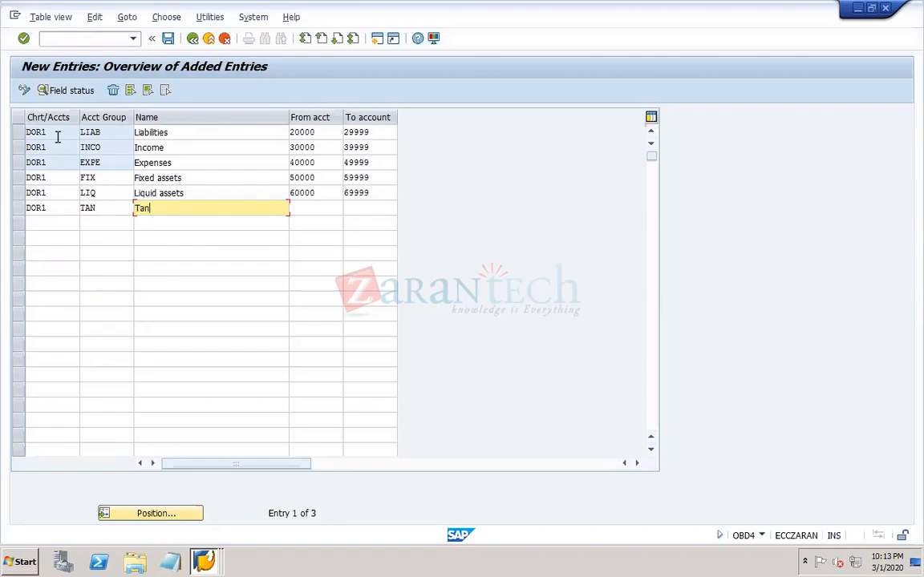
text(gible)
key(Tab)
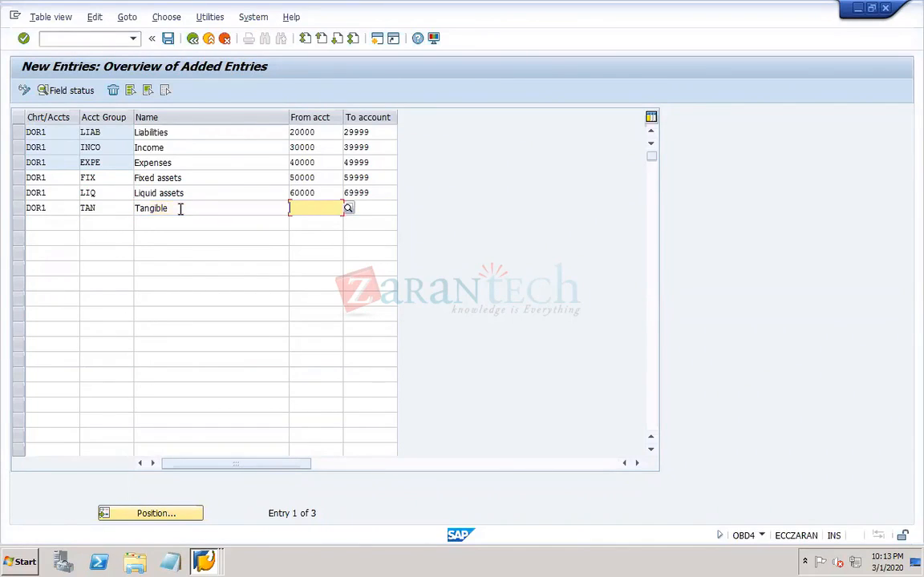
- Set the Tangible group's number range from account 70000 to account 79999
text(70000)
key(Tab)
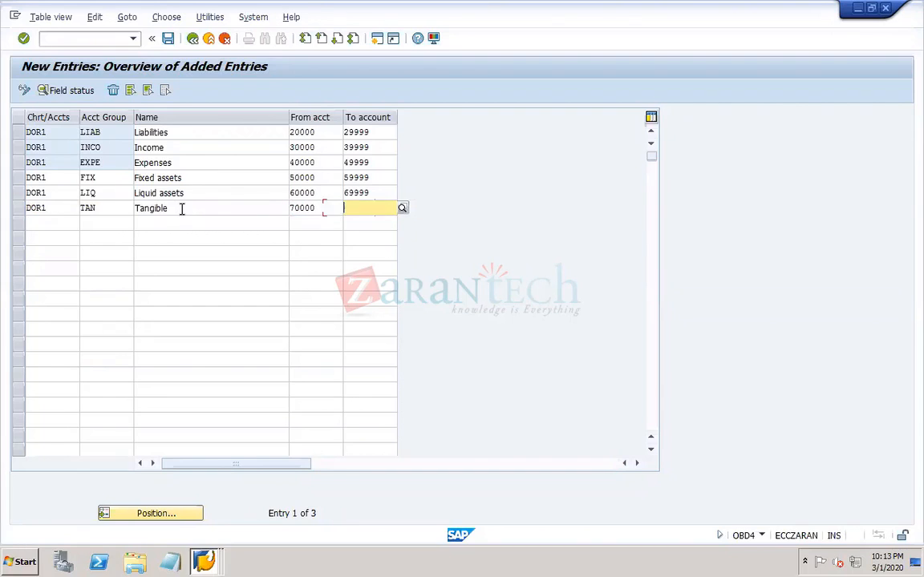
text(79999)
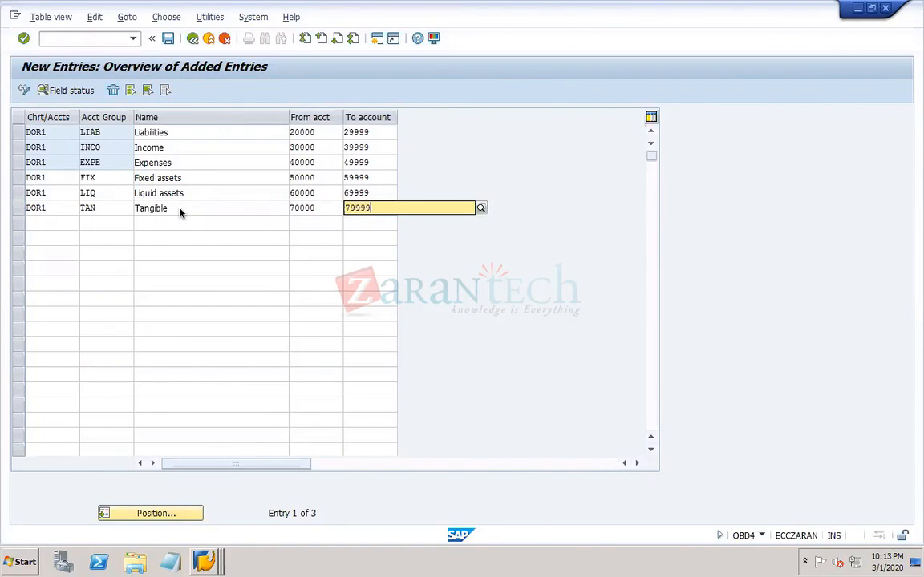
key(Return)
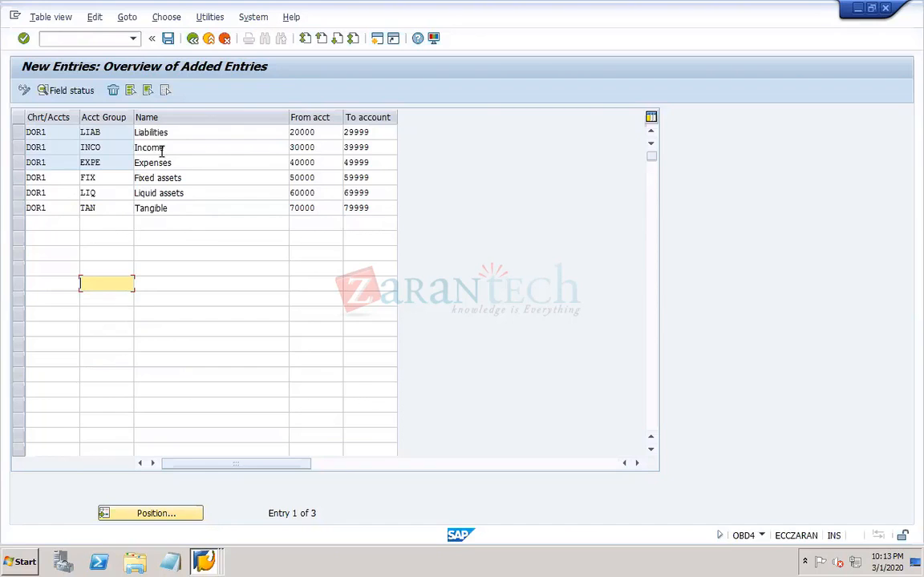
- Delete the Liabilities account group row from the new entries
click(19, 133)
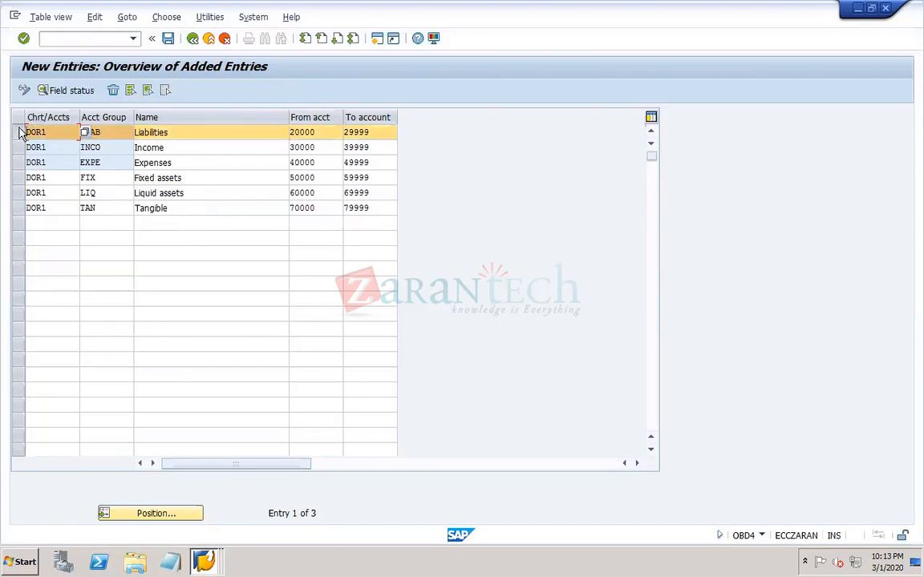
click(114, 91)
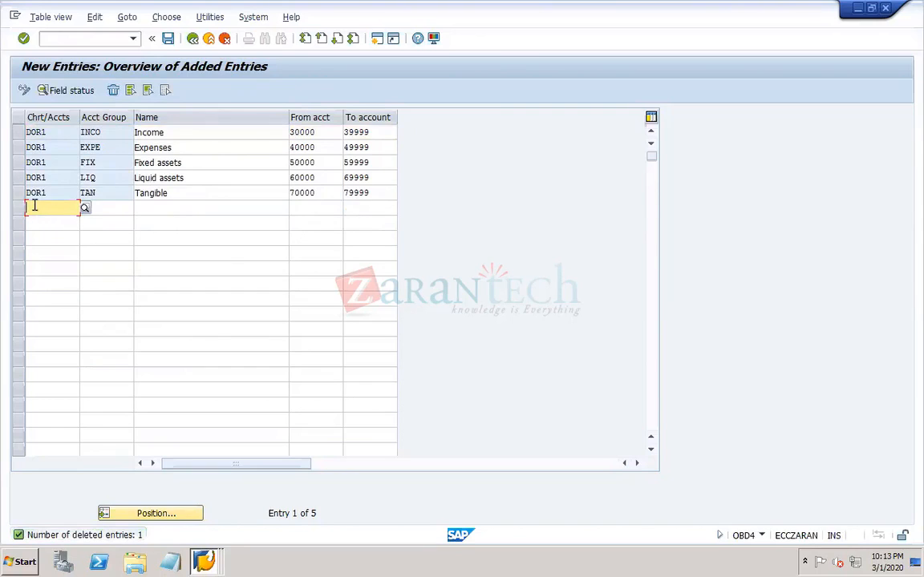
- Add a row for chart of accounts DOR1 with account group CAP named Capital
text(DOR1)
key(Tab)
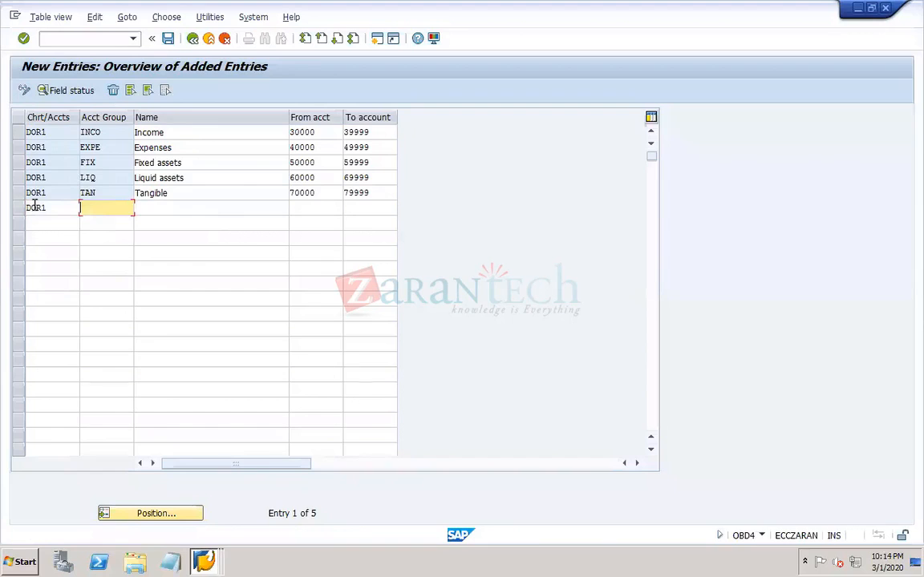
text(CAP)
key(Tab)
text(C)
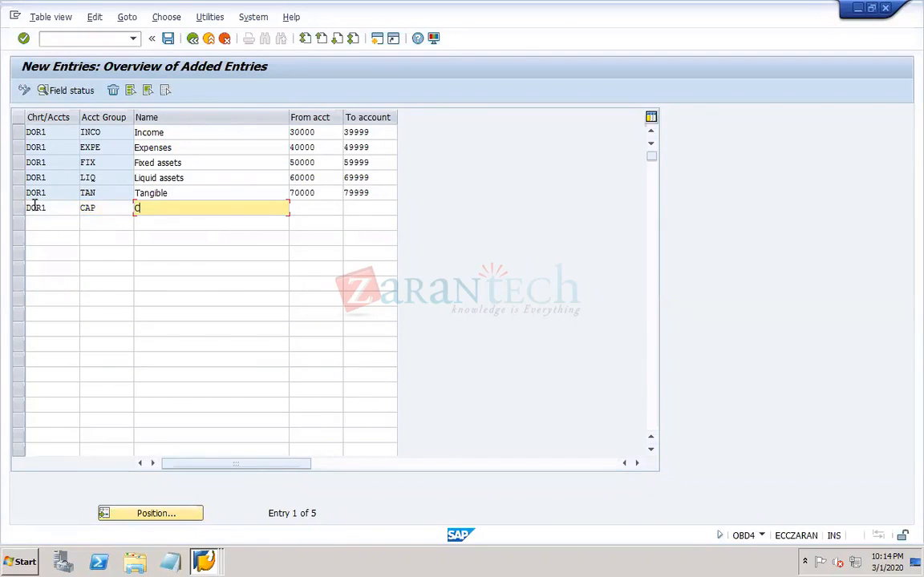
text(apital)
key(Tab)
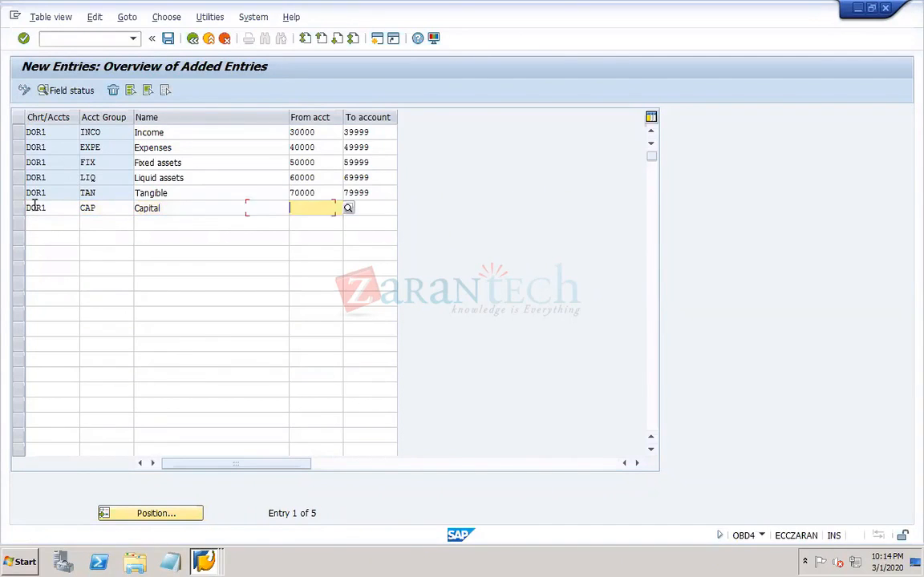
- Set the Capital group's number range from account 80000 to account 89999
text(80000)
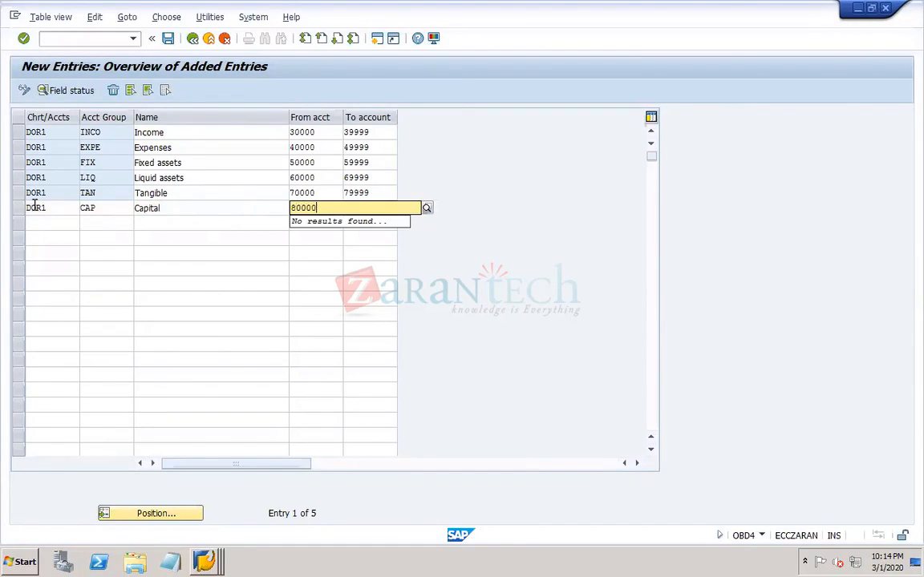
key(Tab)
text(89999)
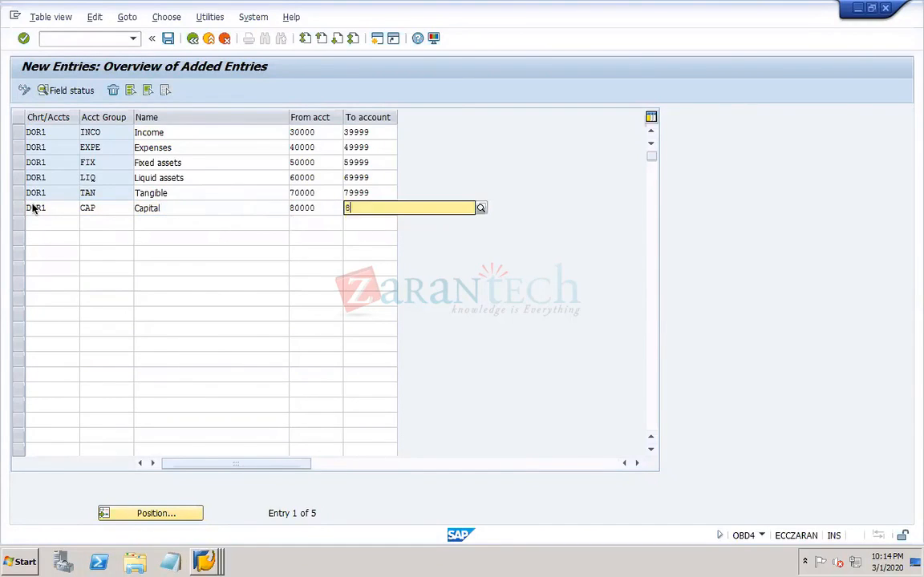
key(Tab)
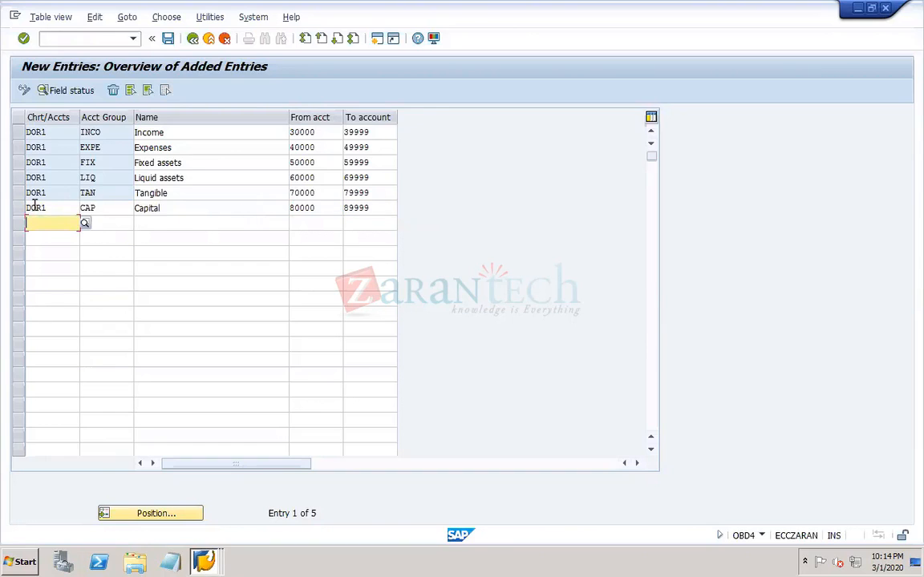
- Add another DOR1 row with account group LONG named Long term loan
text(DOR1)
key(Tab)
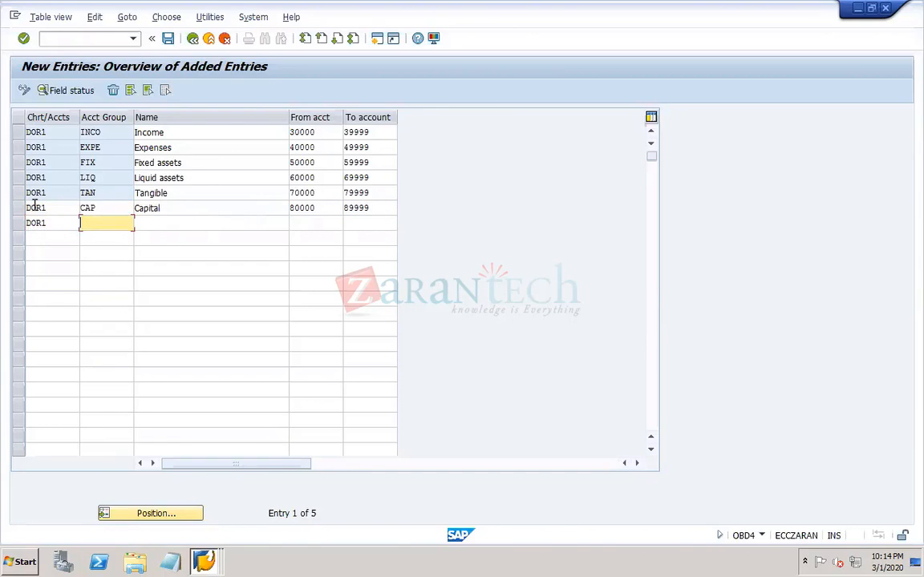
text(LONG)
key(Tab)
text(L)
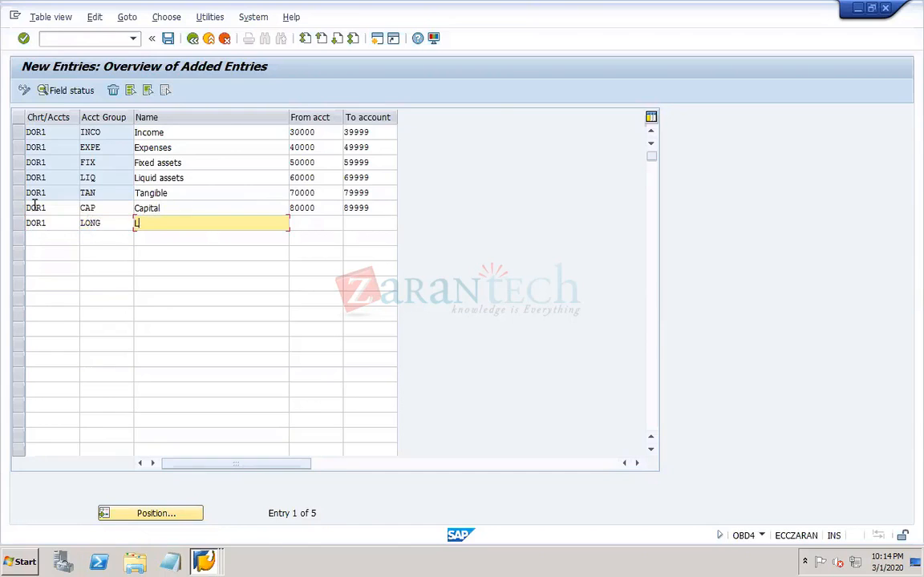
text(ong term loan)
key(Tab)
- Enter account group SHOT with a Short term loan name in the row below Long term loan
click(120, 238)
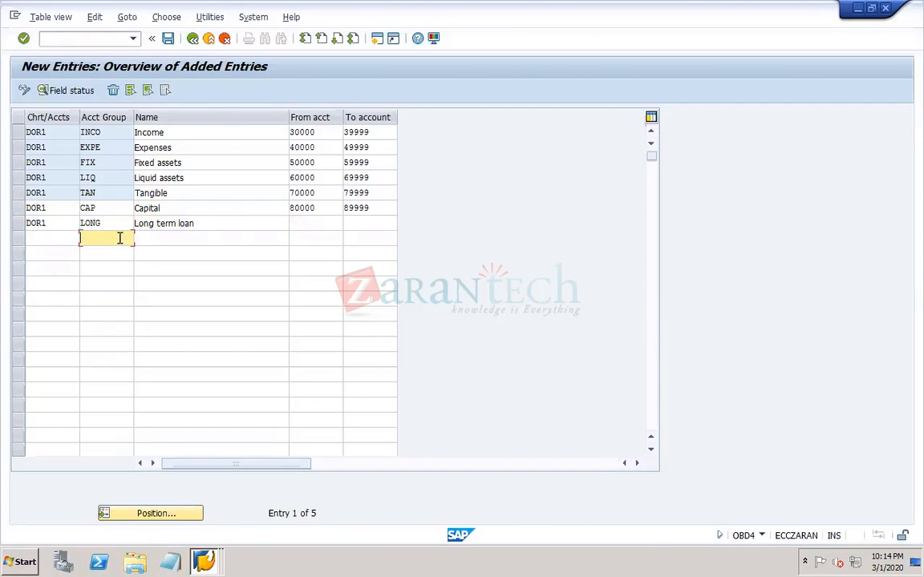
text(SHOT)
key(Tab)
text(Short)
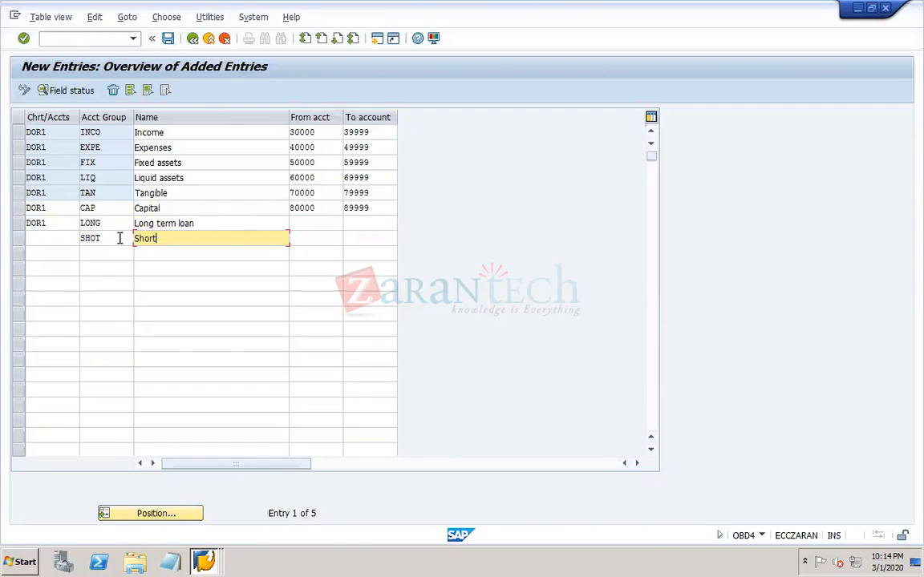
text( term lOAN)
- Clear all entries from the short term loan and long term loan rows
drag(212, 238, 62, 235)
key(Delete)
click(105, 238)
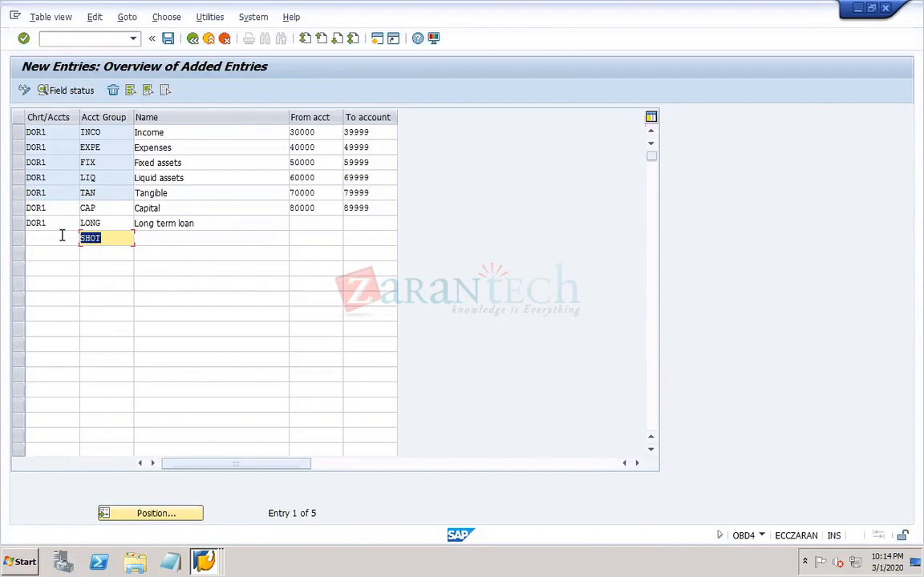
key(Delete)
click(192, 224)
drag(192, 224, 21, 222)
key(Delete)
key(Delete)
key(Delete)
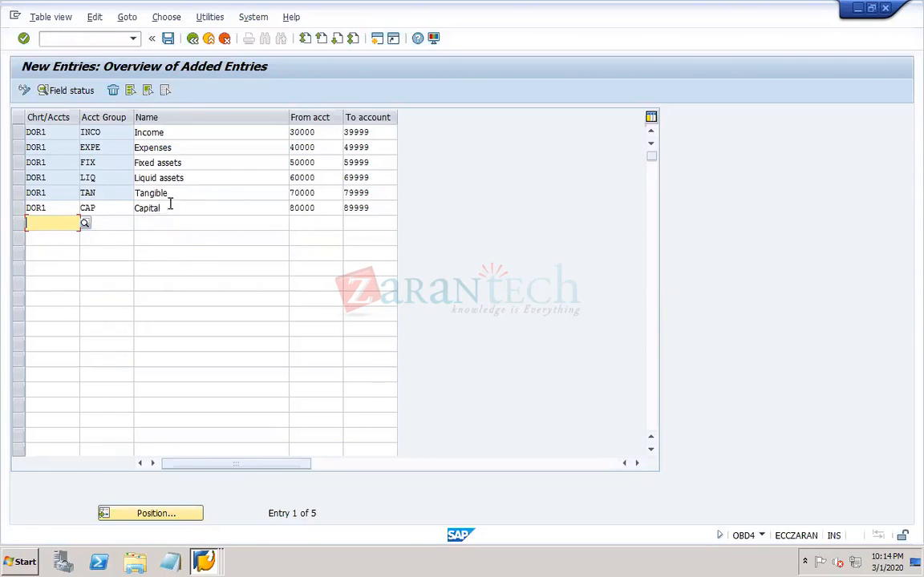
- Delete the Fixed assets, Liquid assets and Tangible group rows, cancelling the pending blank entry that blocks the deletion
click(168, 178)
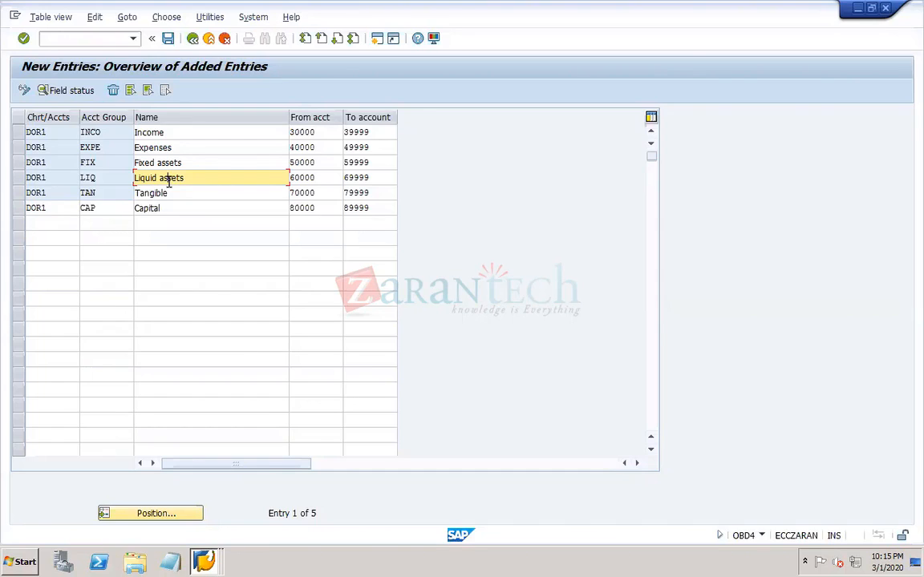
click(16, 180)
click(19, 196)
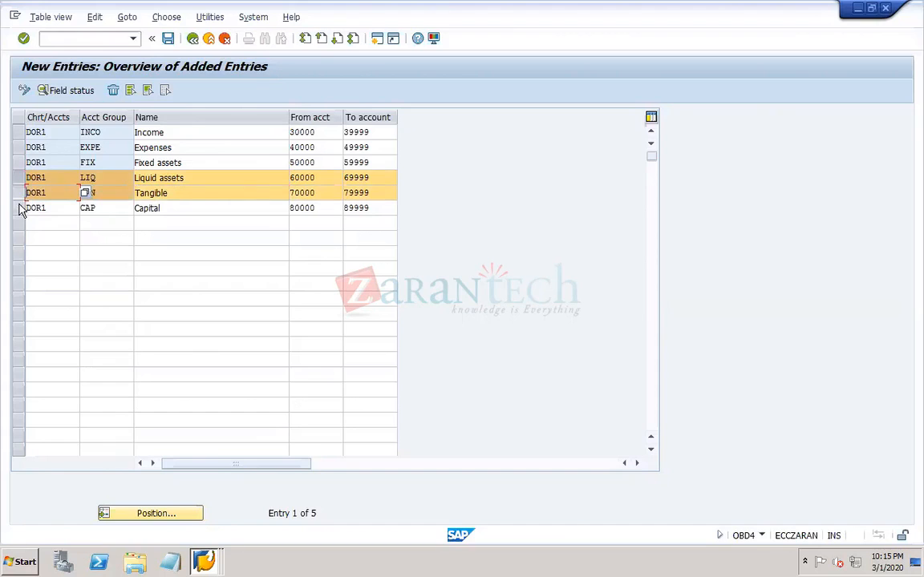
click(17, 162)
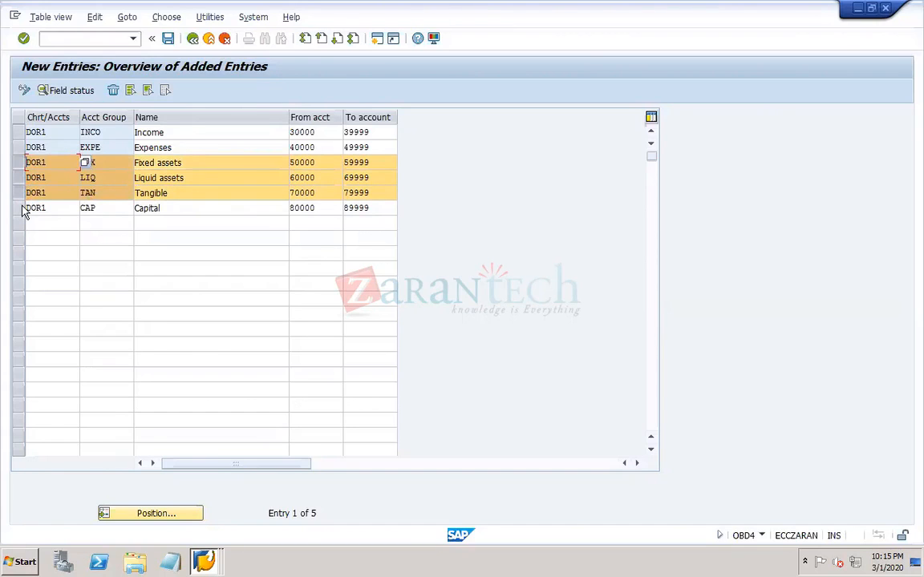
key(super)
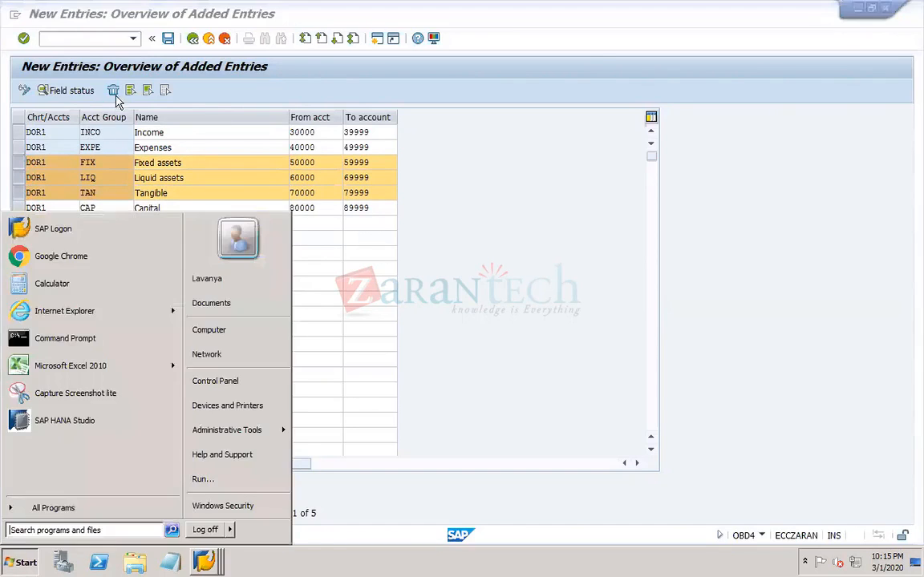
click(113, 93)
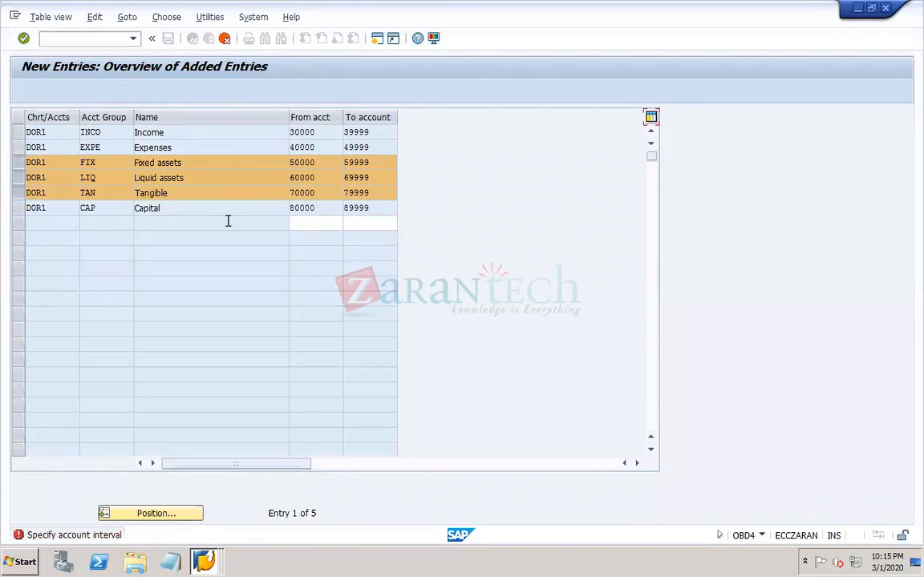
click(226, 40)
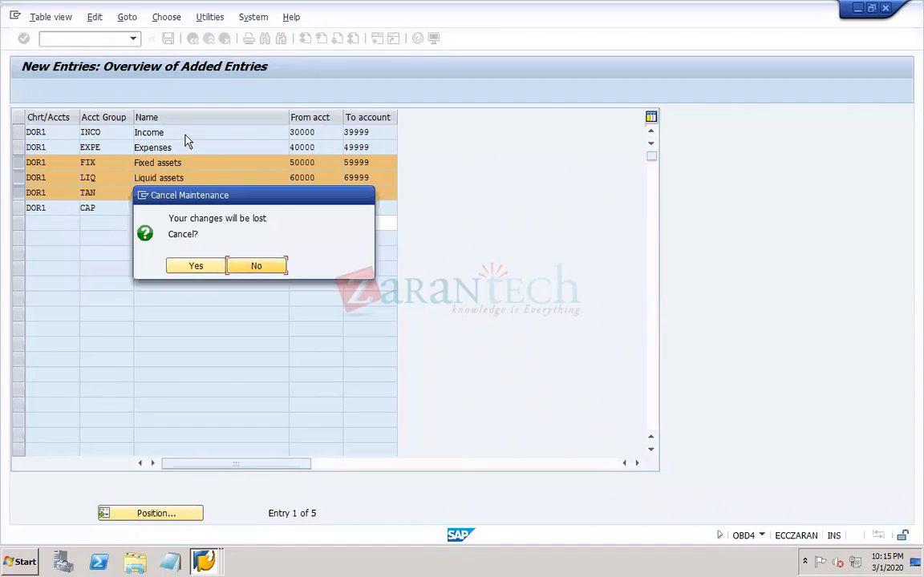
click(197, 266)
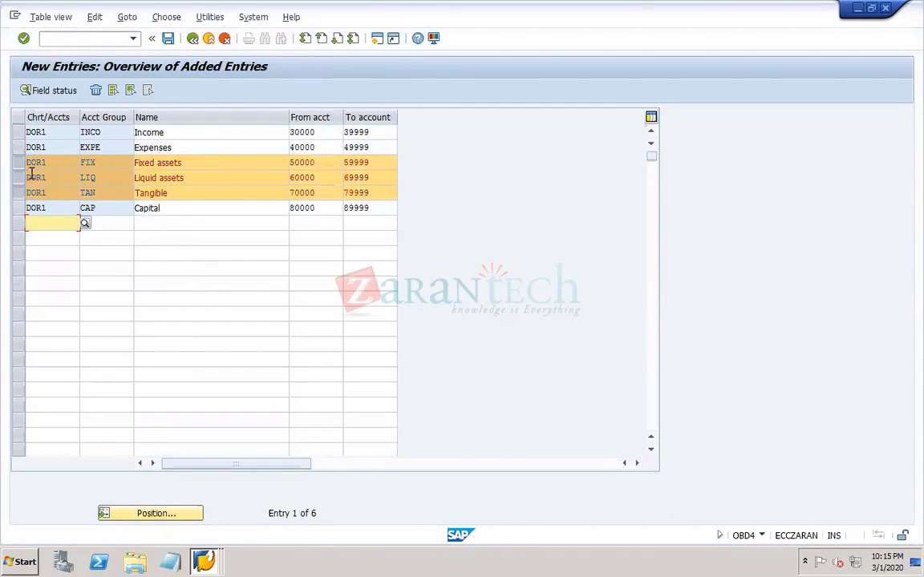
click(96, 89)
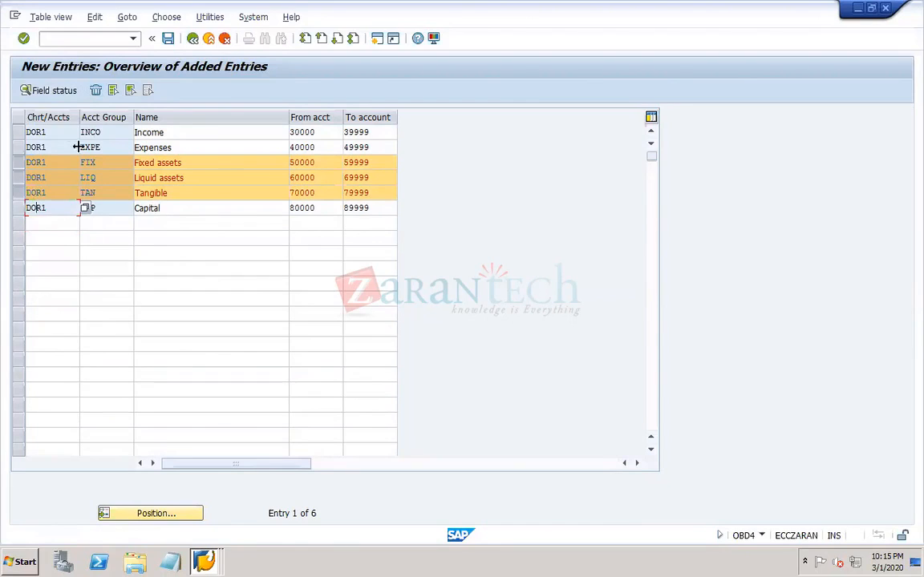
click(95, 90)
- Delete the Capital group row and save the account group table
click(17, 163)
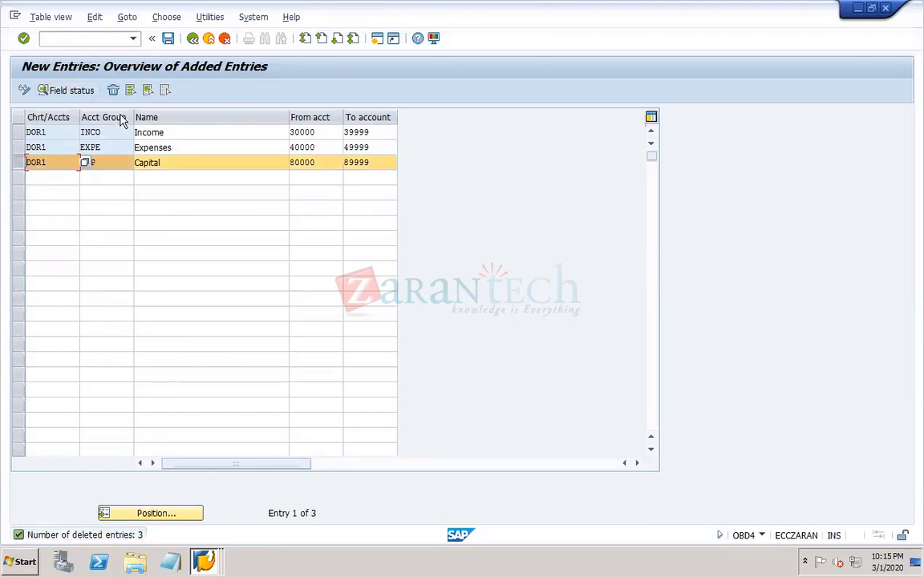
click(113, 90)
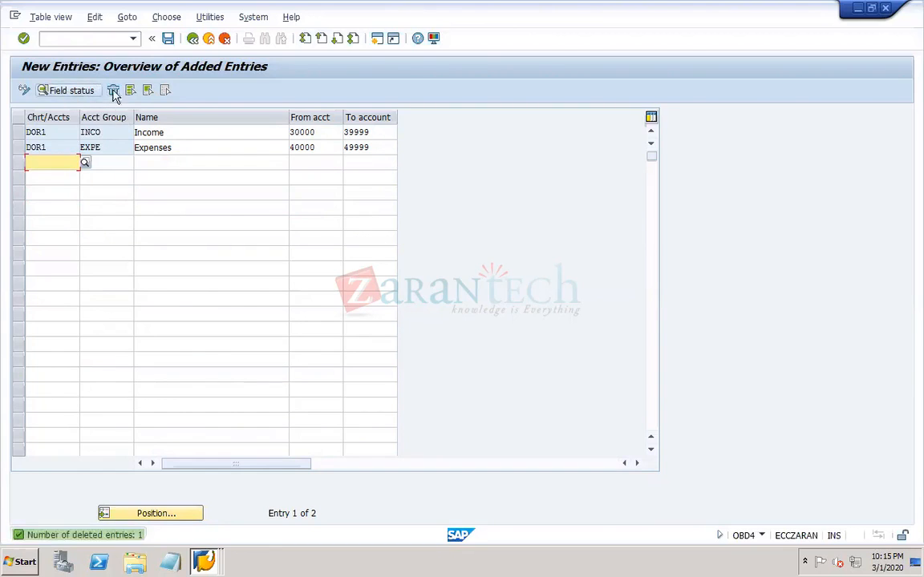
click(169, 40)
- Add account group ASSE named Assets to chart of accounts DOR1 below Expenses, with account range 10000 to 19999
click(60, 163)
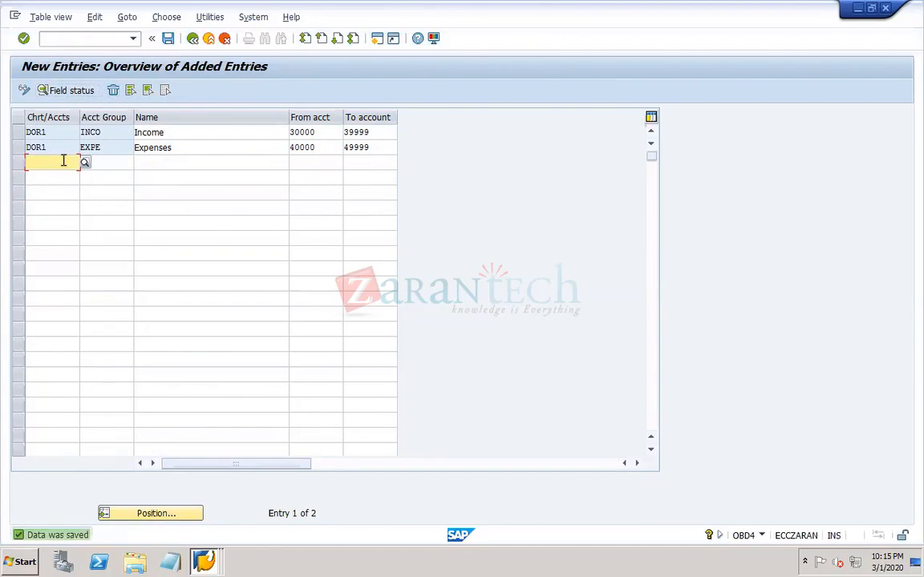
text(DOR1)
key(Tab)
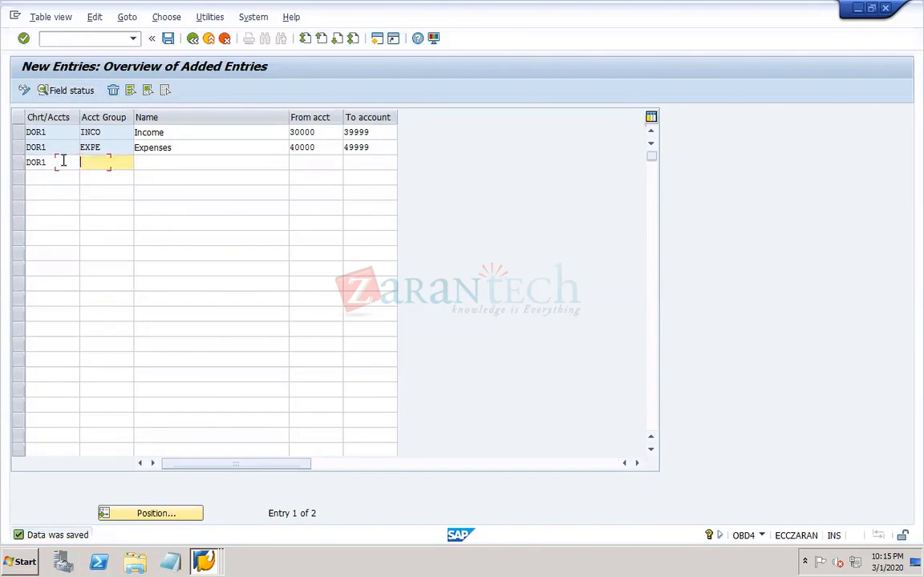
text(A)
click(116, 177)
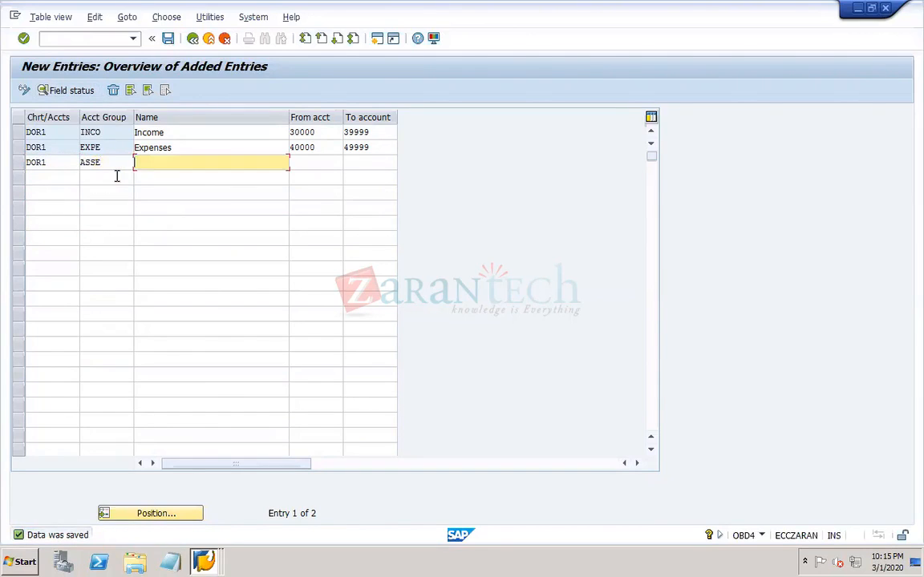
text(A)
click(161, 178)
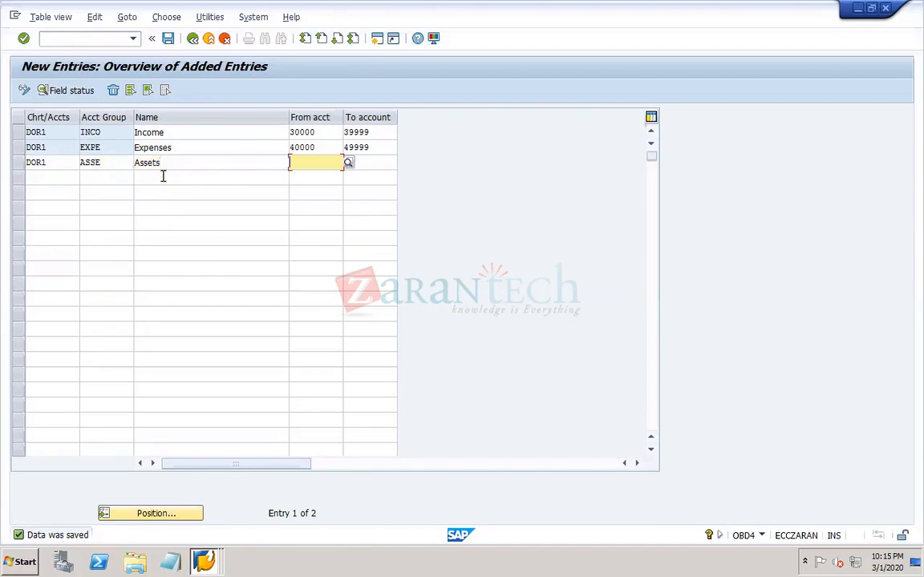
text(10000)
key(Tab)
text(19999)
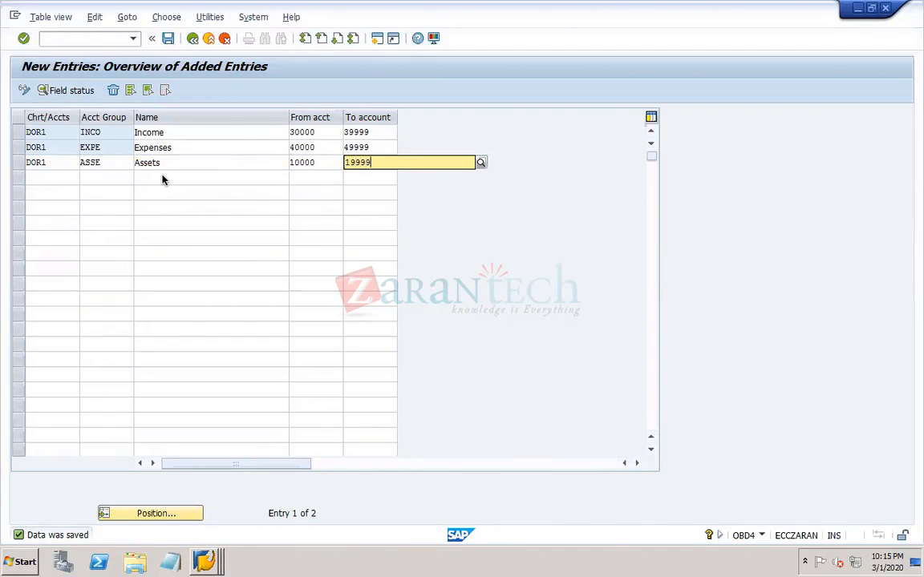
- Add account group LIAB named Liabilities to chart of accounts DOR1 in the row below Assets
key(Tab)
text(DOR1)
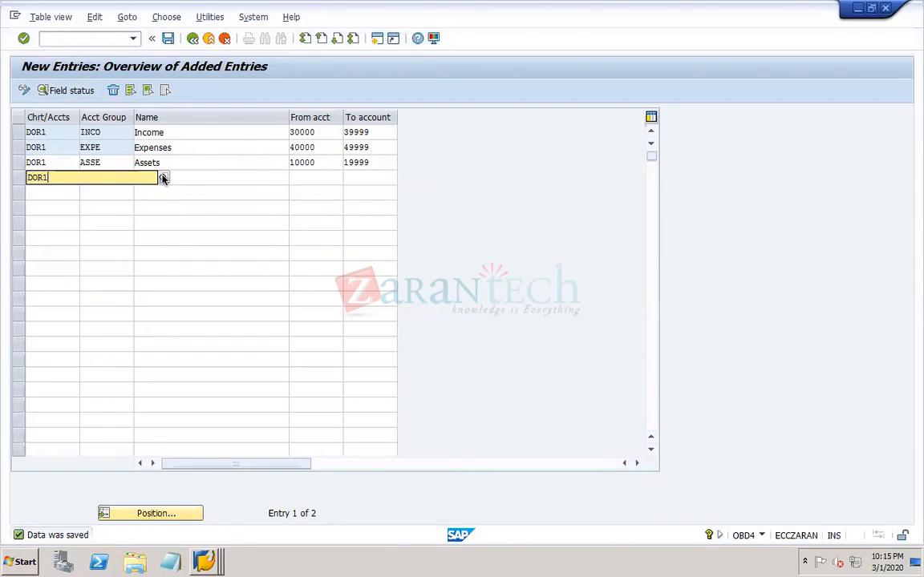
key(Tab)
text(I)
text(IA)
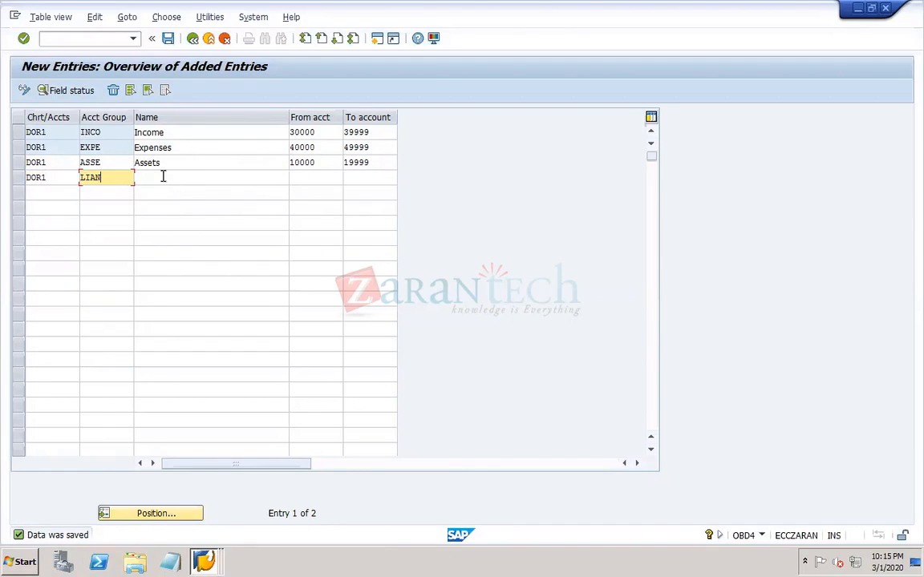
text(B)
key(Tab)
text(Li)
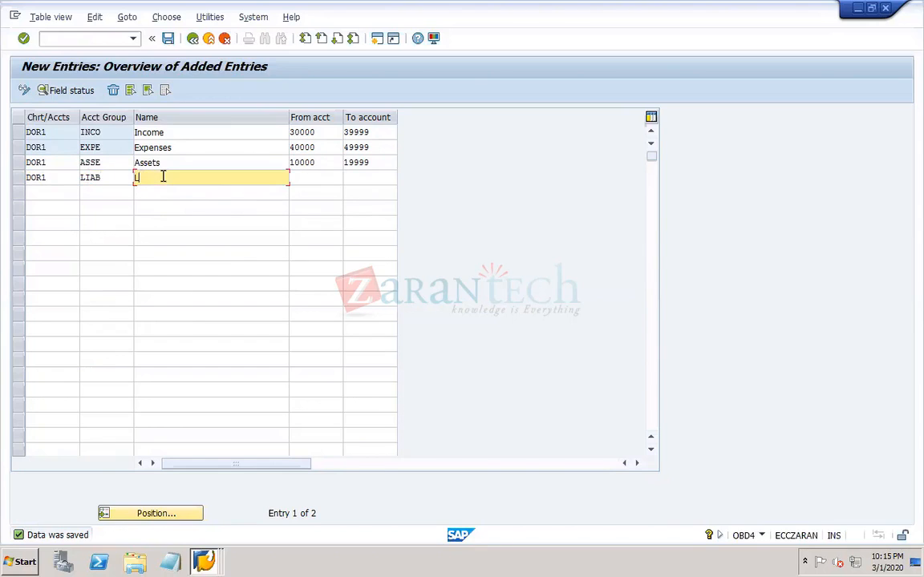
text(abilities)
- Set the Liabilities account range to 20000 to 29999 and save the account group table
key(Tab)
text(2)
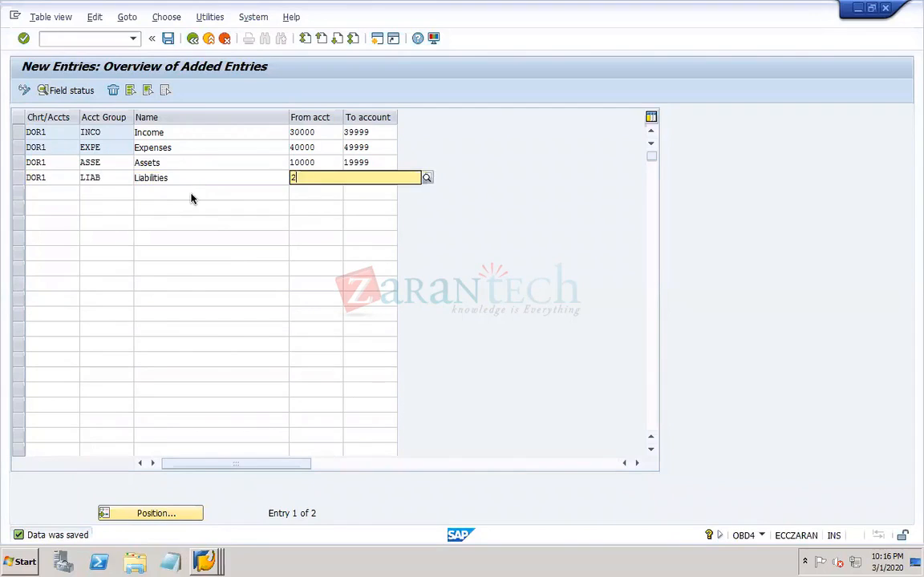
text(0000)
key(Tab)
text(29999)
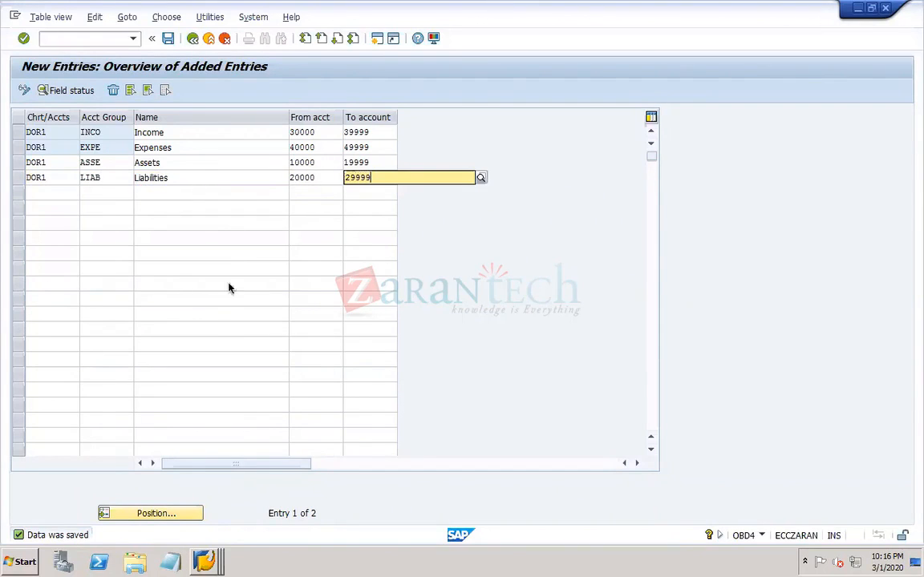
click(168, 39)
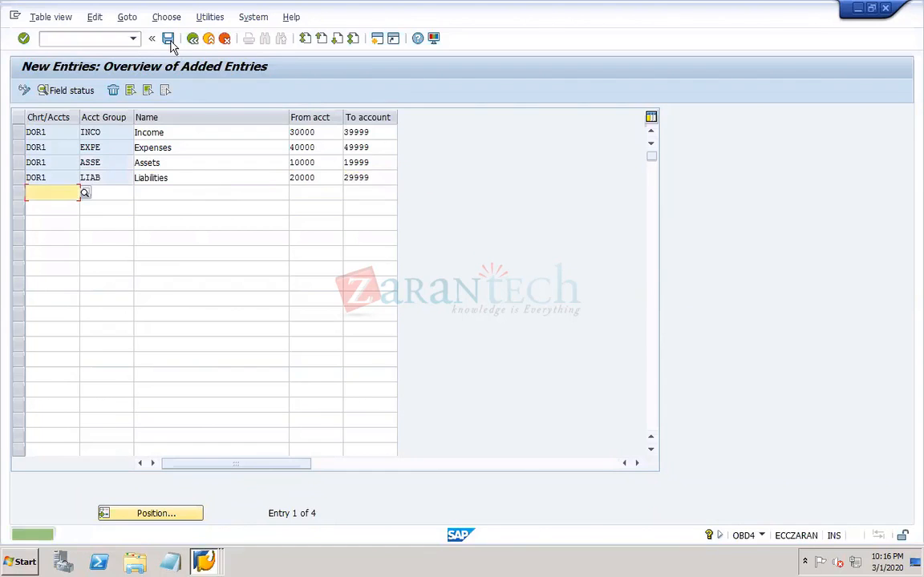
click(167, 39)
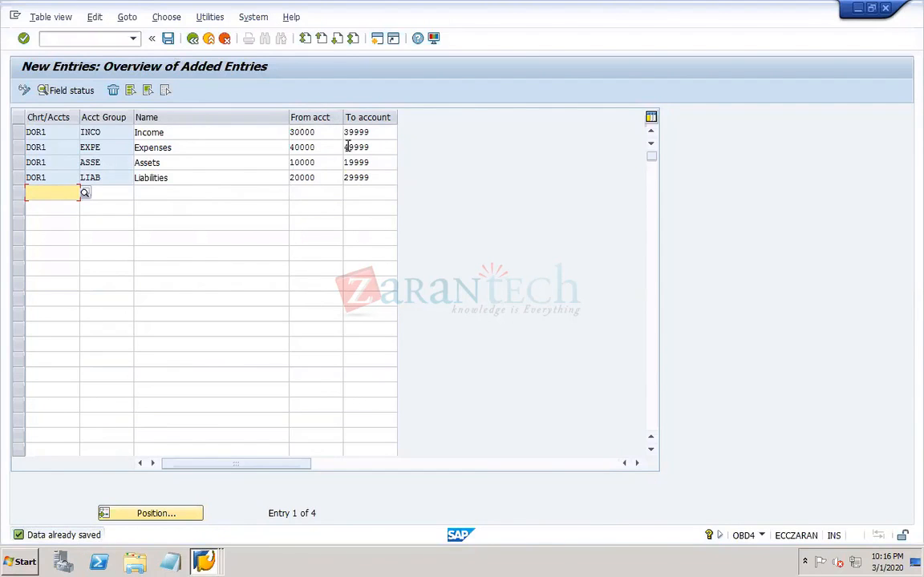
mouse_move(466, 555)
click(688, 560)
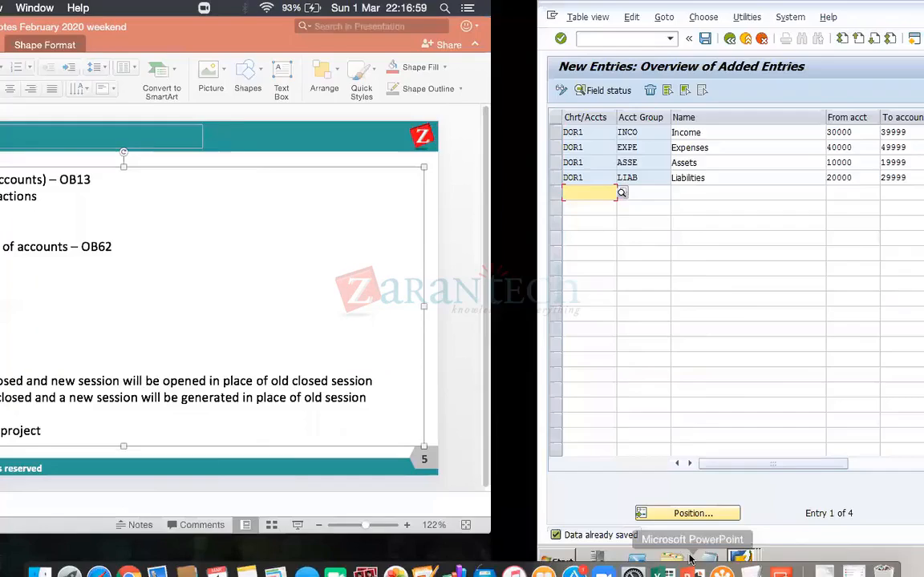
click(335, 299)
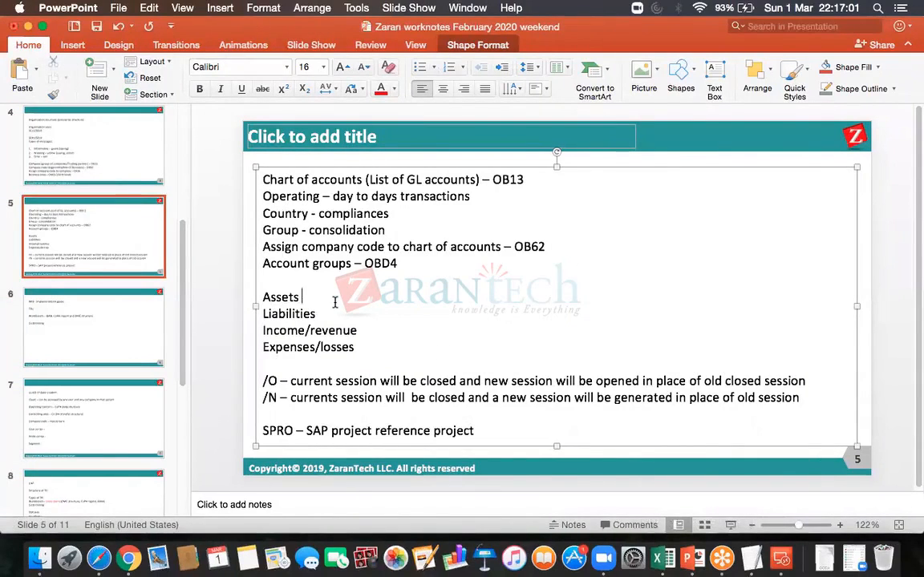
text(100)
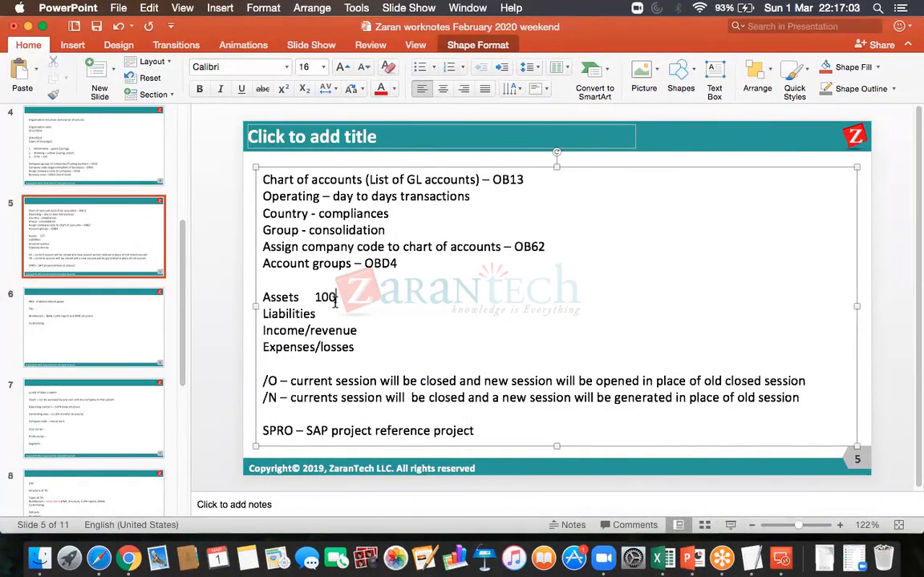
text(00- 9999)
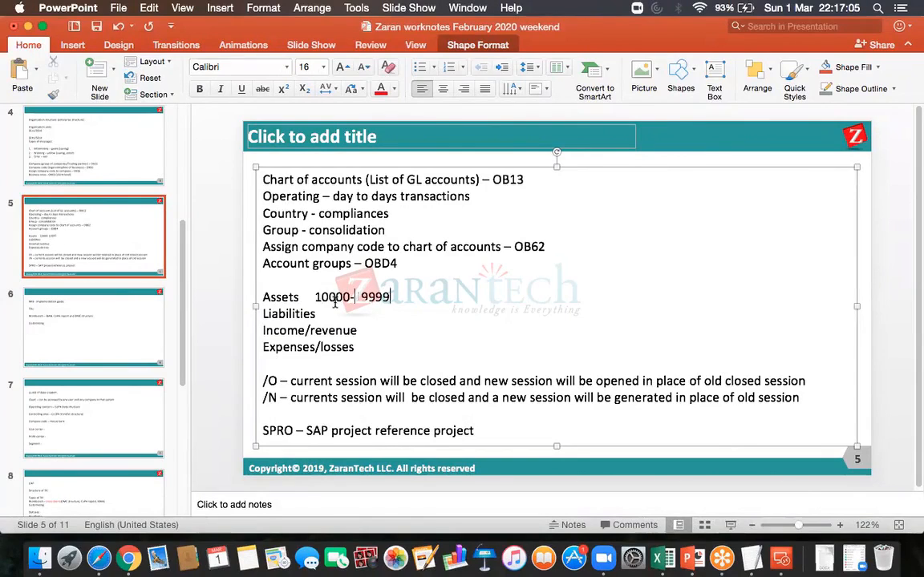
click(335, 314)
text(20000-2)
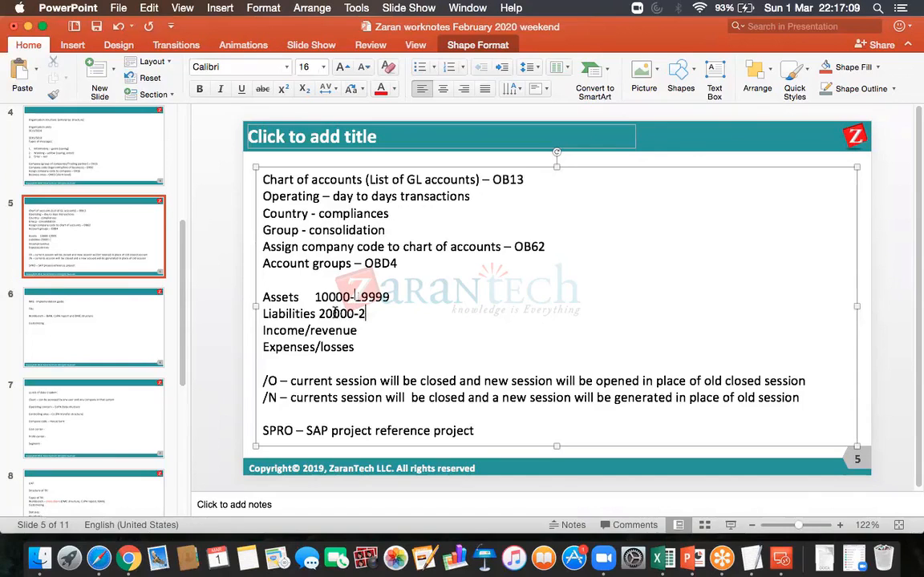
text(9999)
click(383, 325)
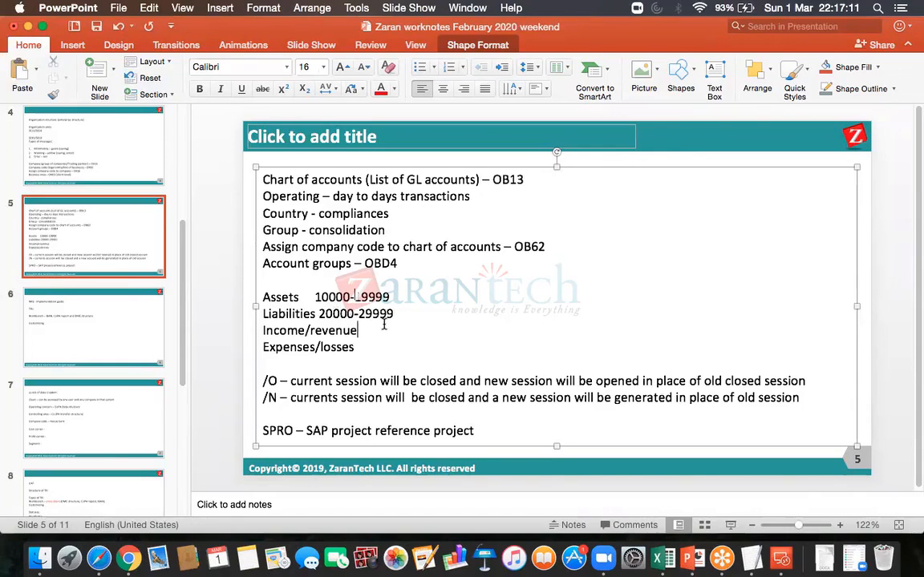
text(2)
text(0000-3)
text(9999)
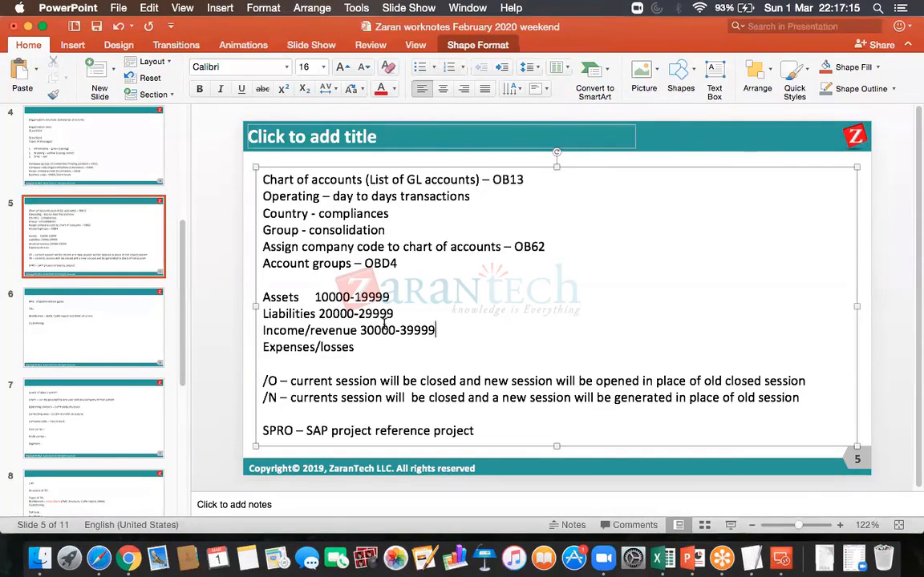
click(381, 344)
text(40000-49999)
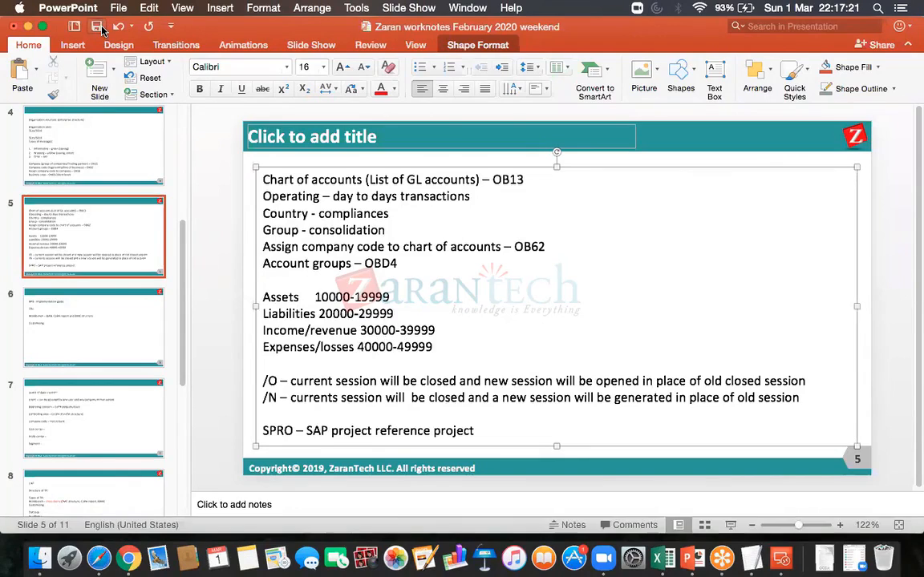
click(98, 28)
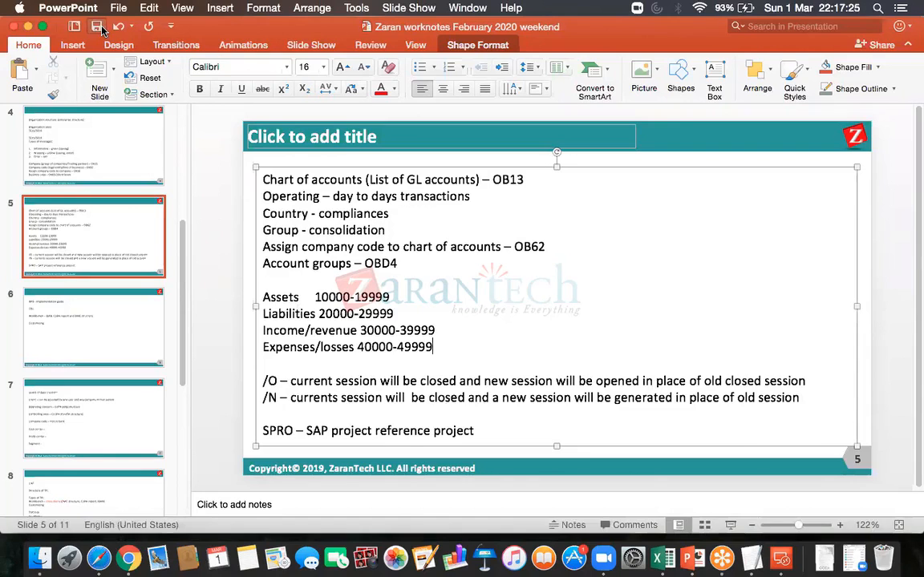
- Return to the SAP remote desktop session and bring up the Transport Organizer (SE10) request list
click(782, 560)
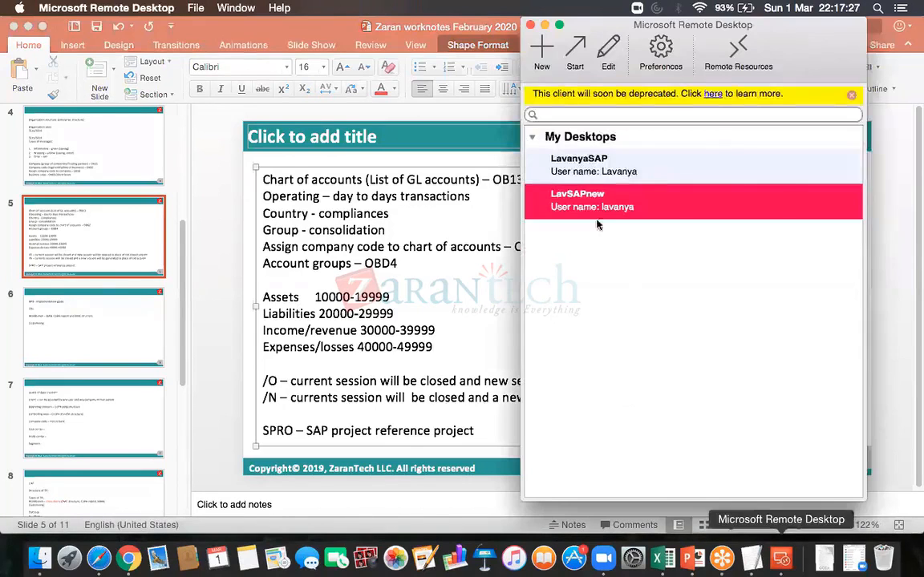
double_click(581, 211)
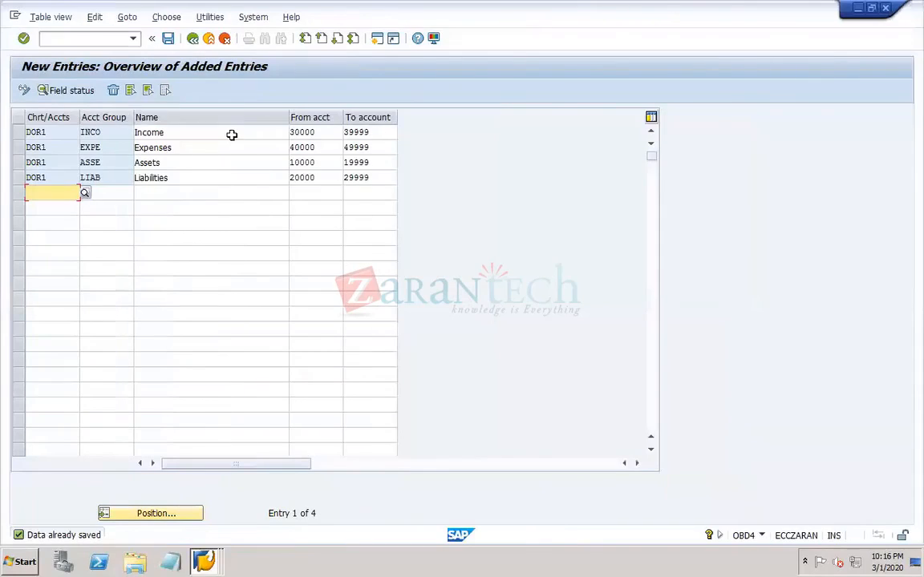
click(204, 562)
click(186, 509)
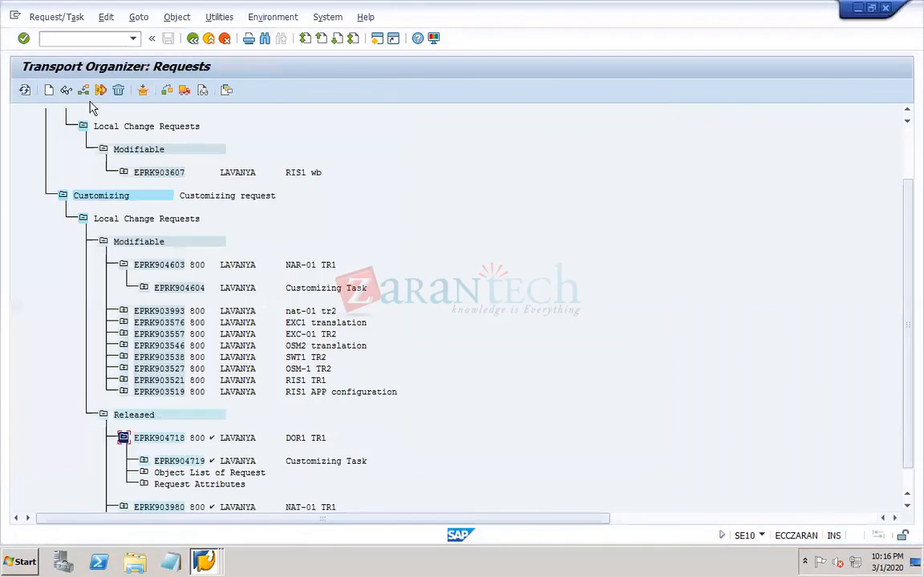
- Refresh the transport requests and expand the modifiable local change requests under Customizing
click(25, 90)
click(82, 218)
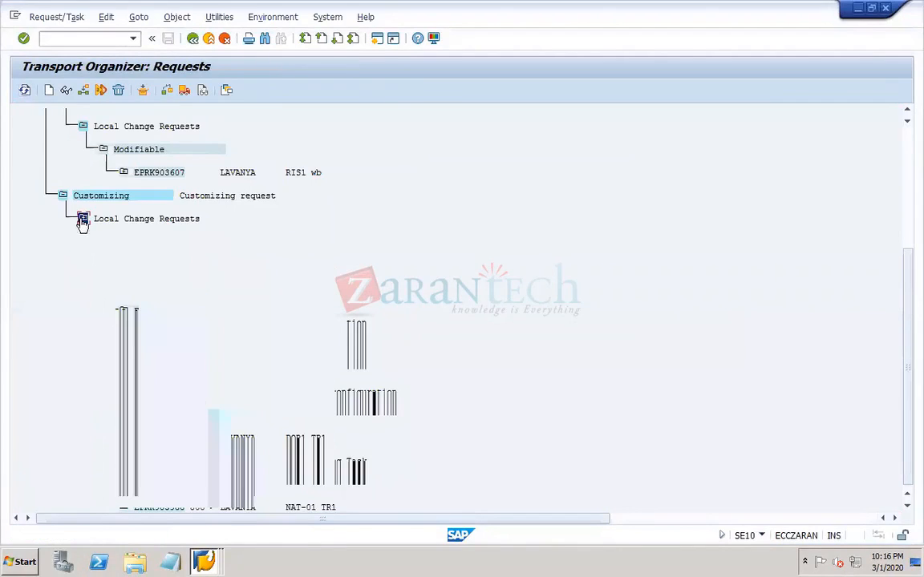
click(909, 114)
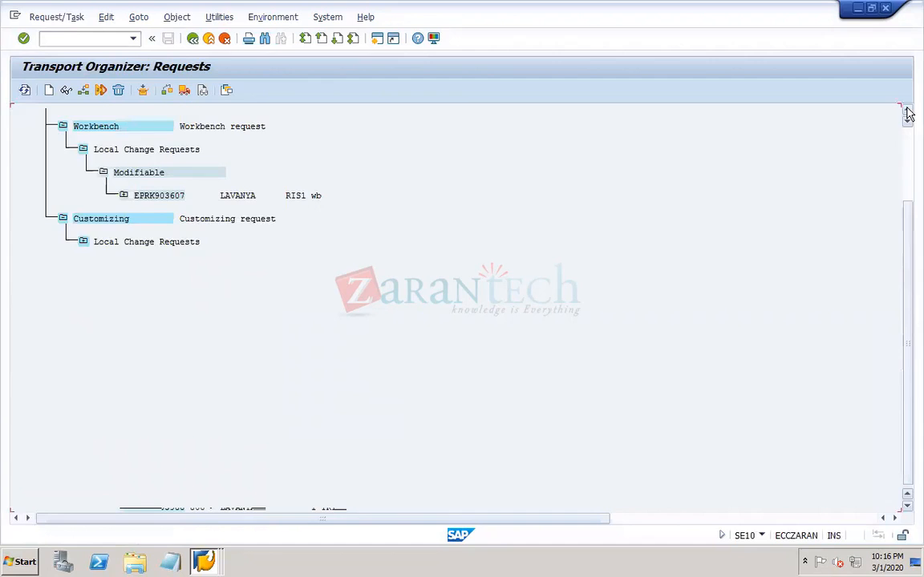
click(909, 114)
click(909, 115)
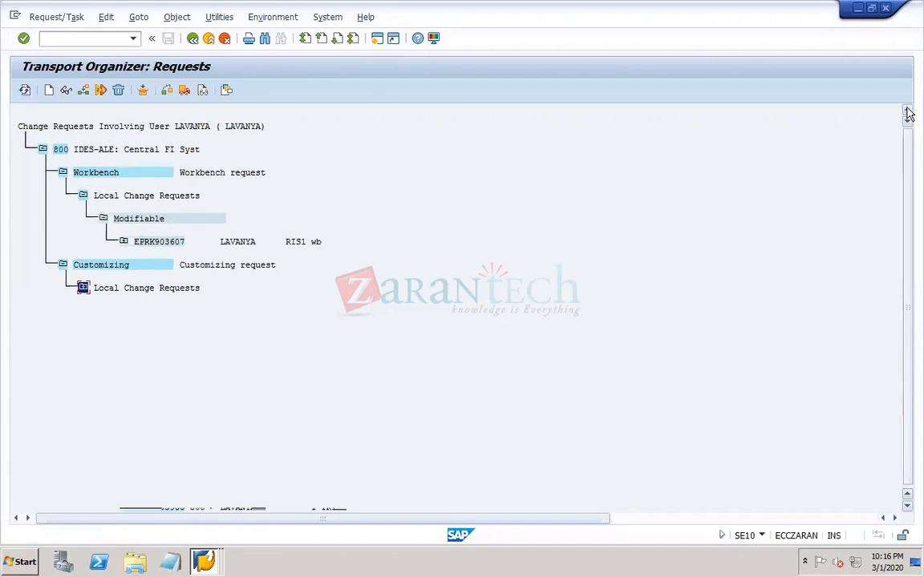
click(83, 288)
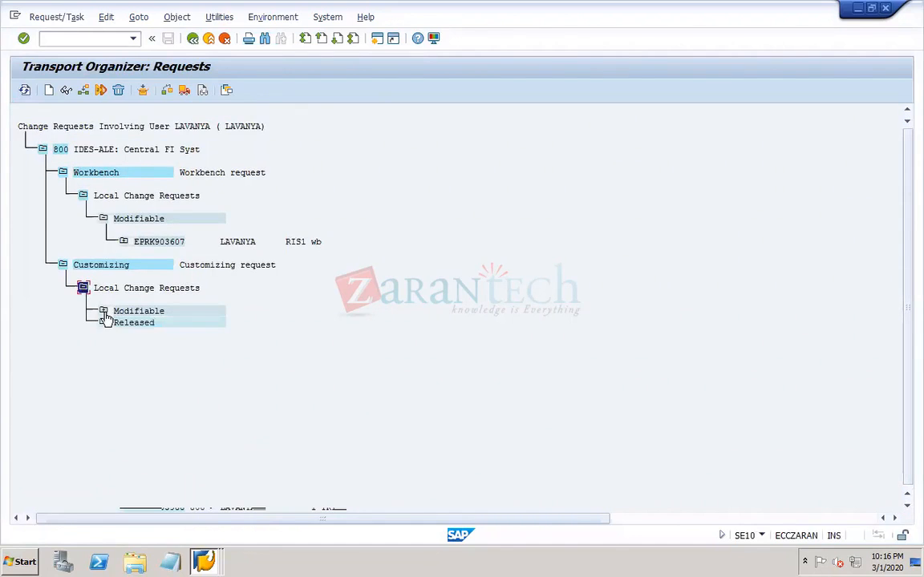
click(103, 311)
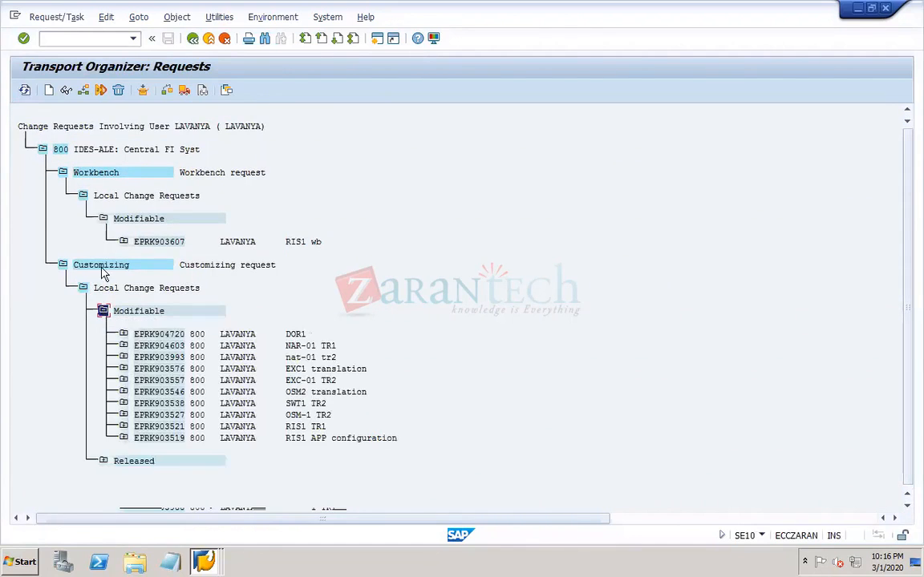
- Expand the modifiable DOR1 request's customizing task through view V_T077S to examine the T077S and T077Z table entries
click(296, 333)
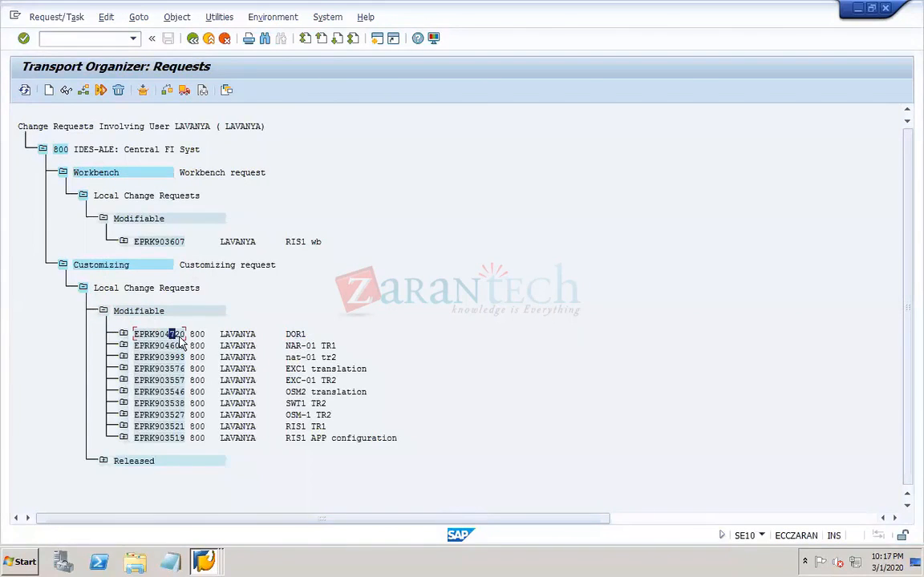
click(123, 334)
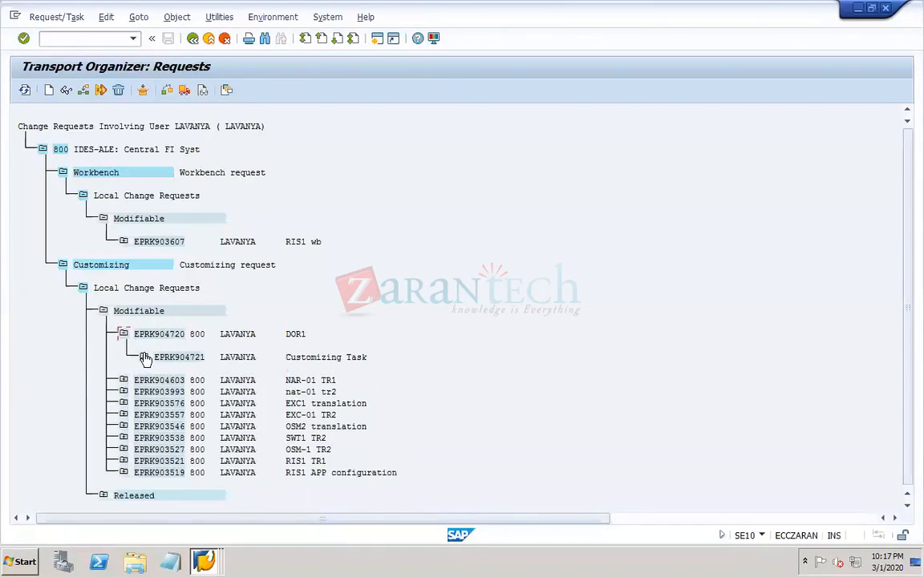
click(143, 356)
click(163, 380)
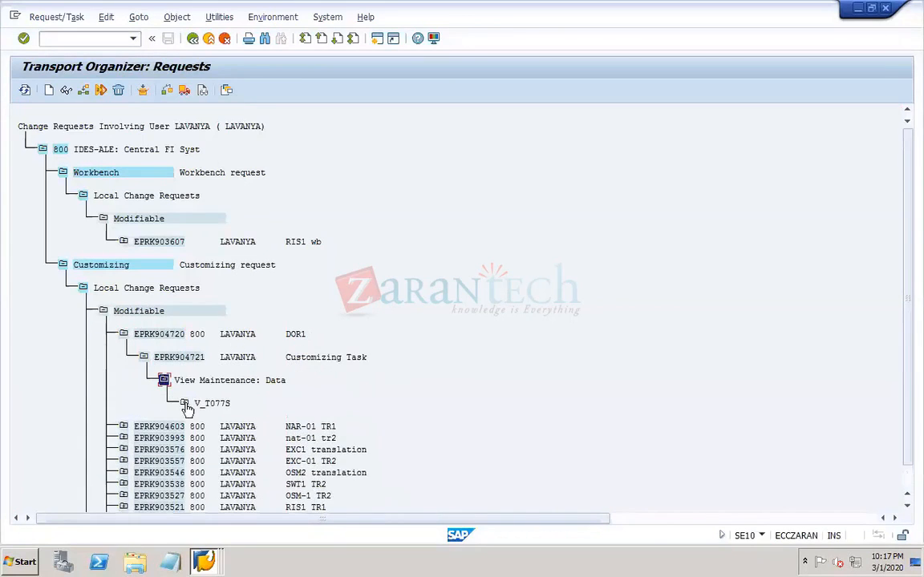
click(184, 402)
click(205, 437)
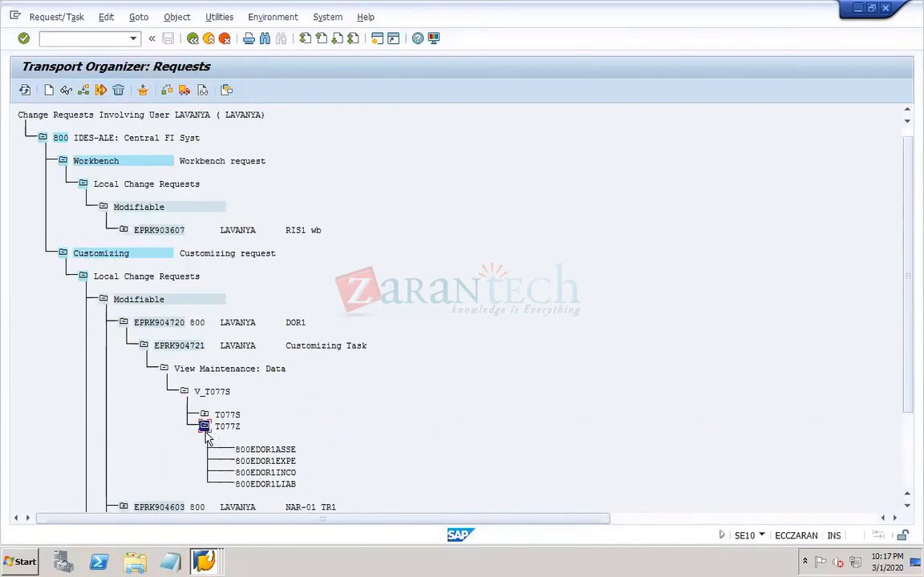
click(205, 416)
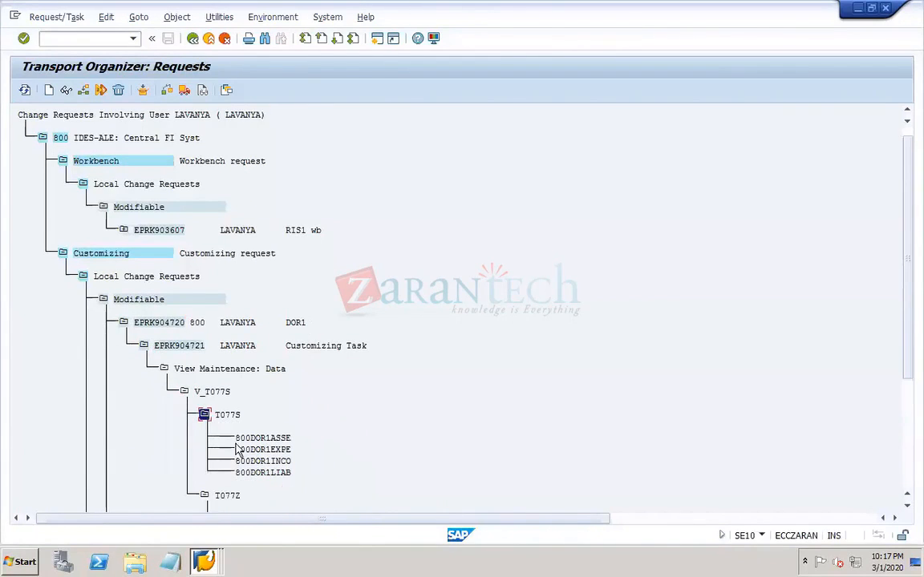
click(907, 507)
click(907, 508)
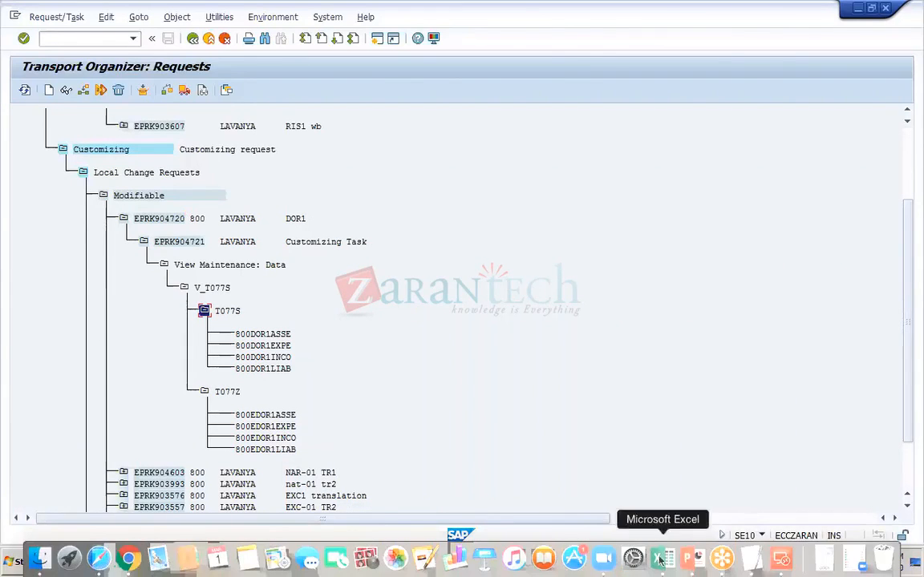
- Switch to the PowerPoint work notes and insert blank lines above "IMG - Implementation guide" on slide 6
click(687, 564)
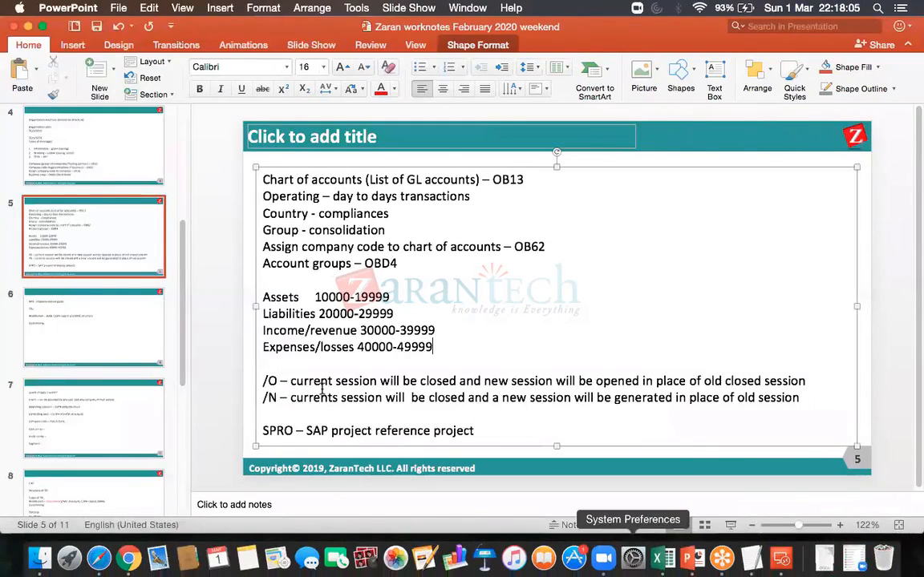
click(138, 335)
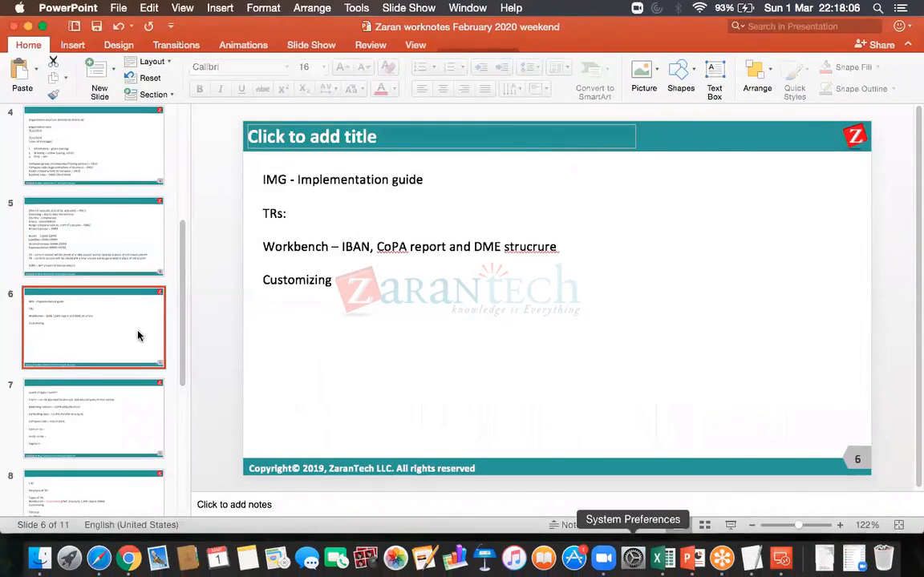
click(264, 178)
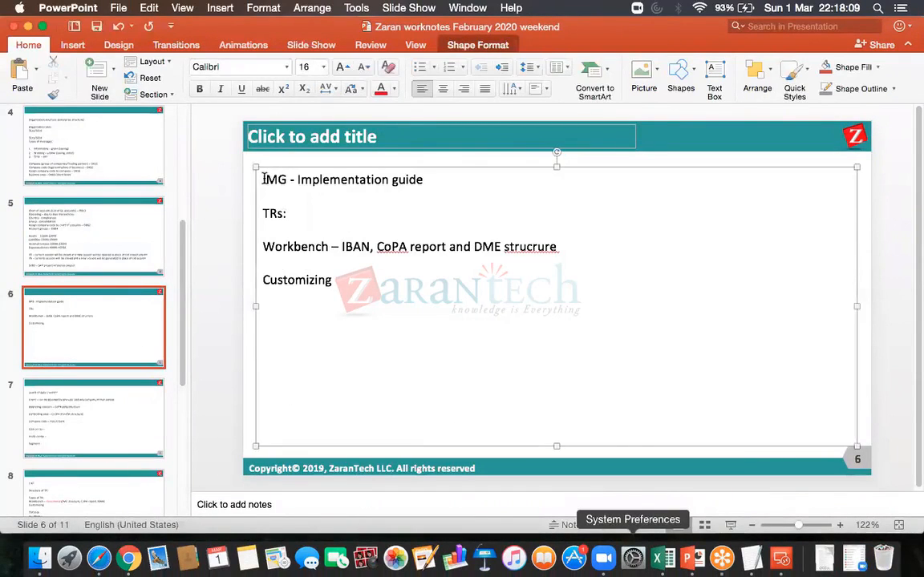
key(Return)
key(Return)
key(Return)
key(Return)
key(Return)
key(Return)
key(Return)
key(Return)
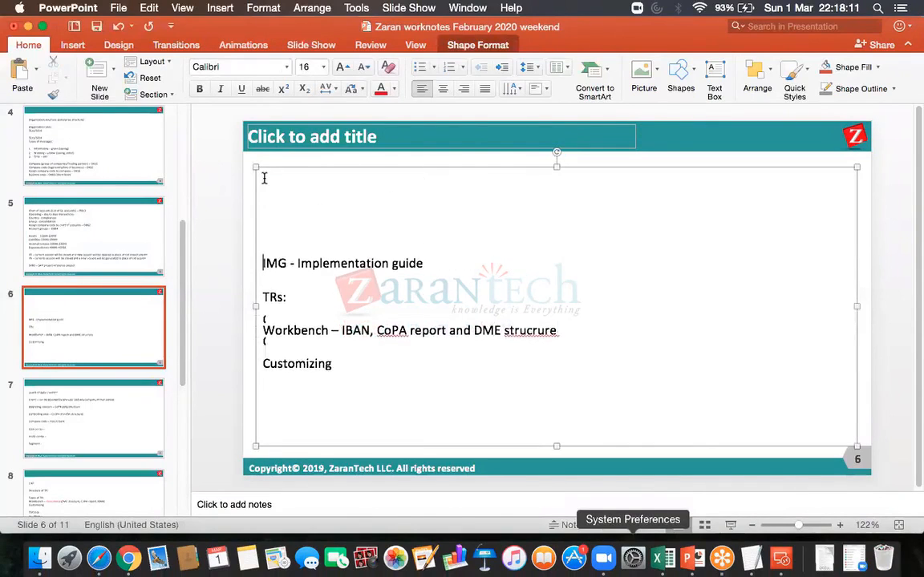
- Write "Retained earnings account – OB53" as the first line of slide 6 and save the presentation
click(59, 265)
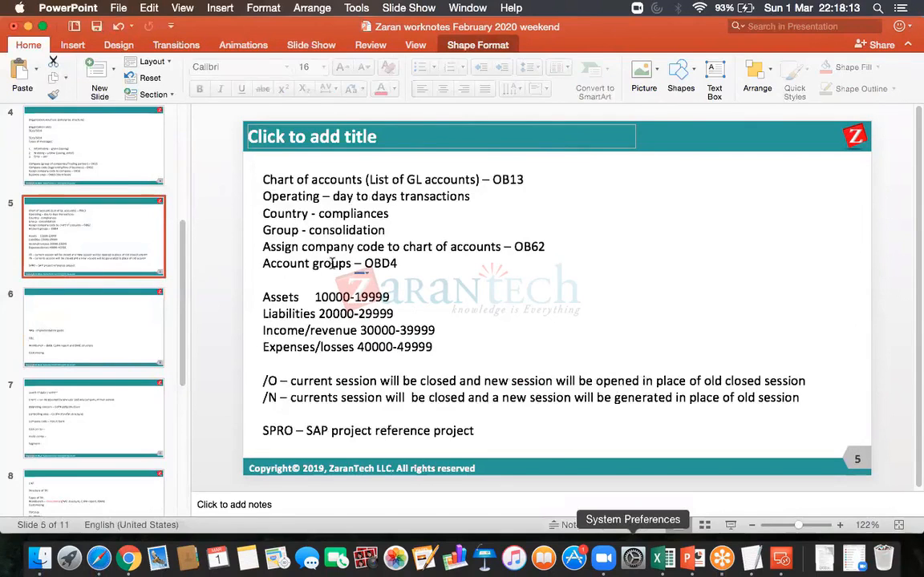
click(134, 350)
click(327, 183)
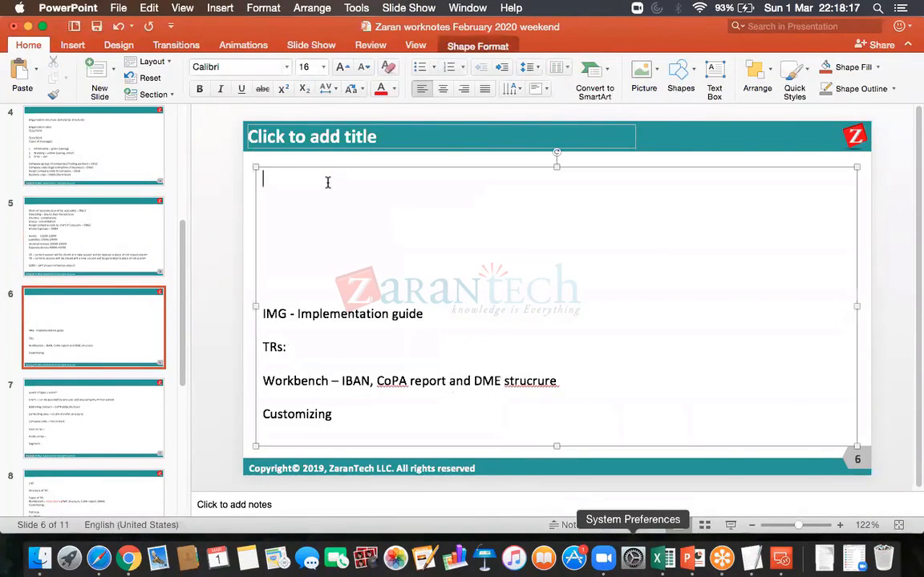
text(Re)
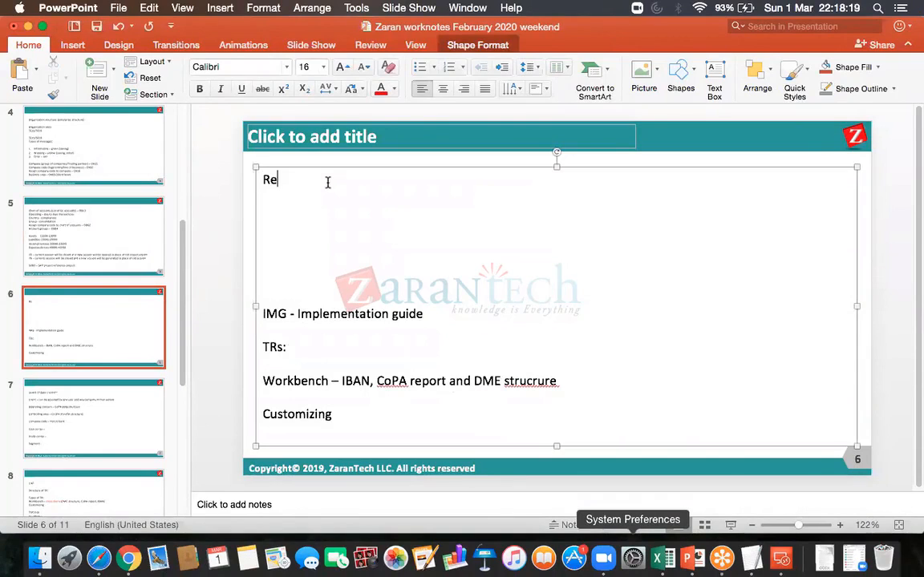
text(tained earnings account - )
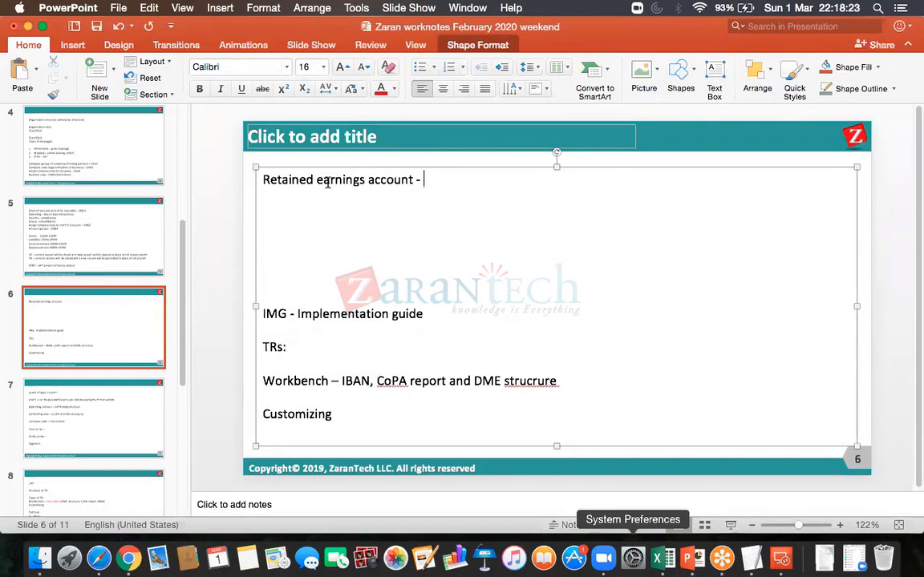
text(OB52)
key(BackSpace)
text(3)
click(99, 29)
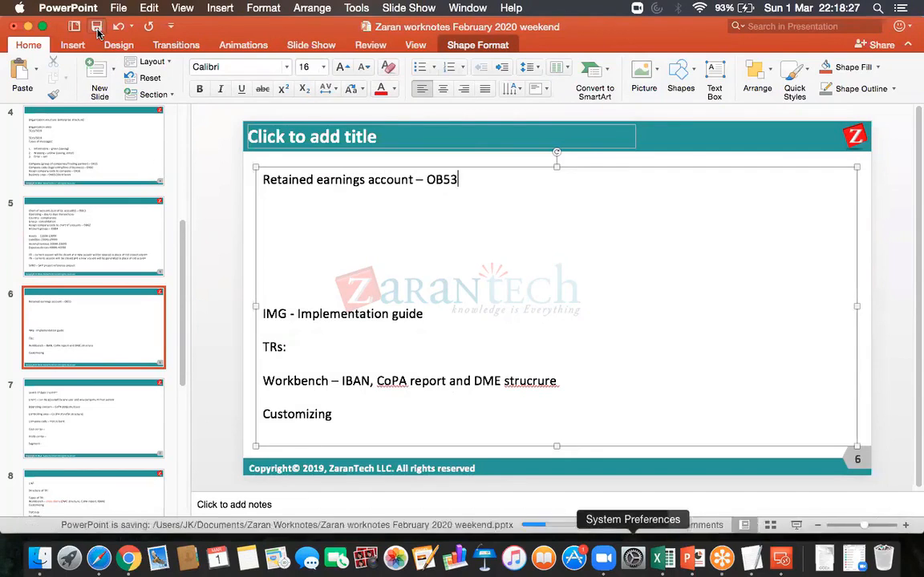
- Return to the SAP remote desktop session and start transaction OB53 in a new session, ready for the chart of accounts entry
click(782, 559)
double_click(588, 202)
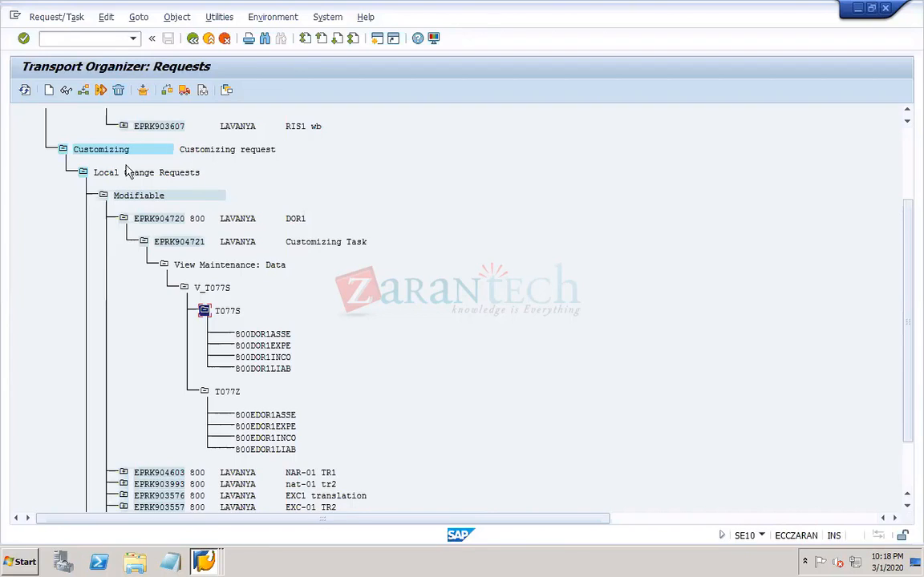
click(80, 38)
text(/OOB53)
key(Return)
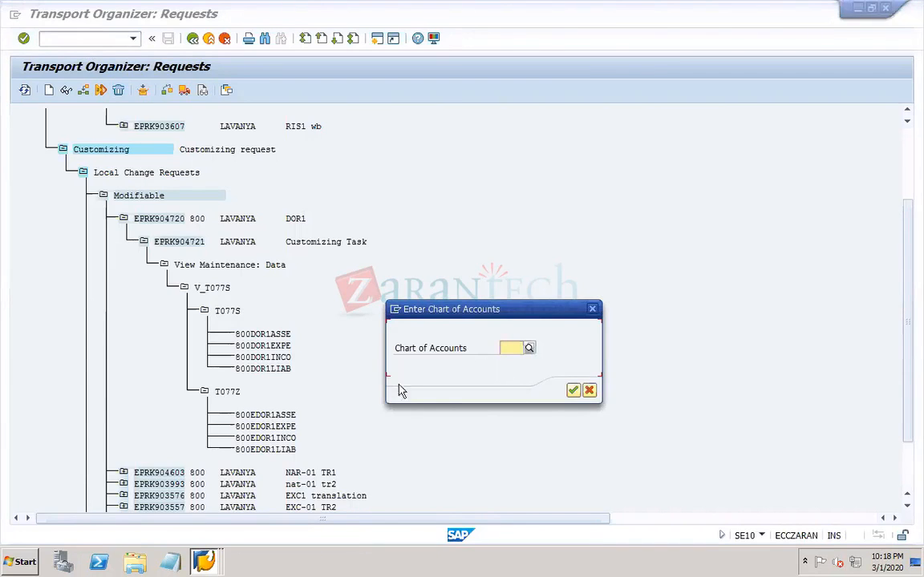
click(511, 347)
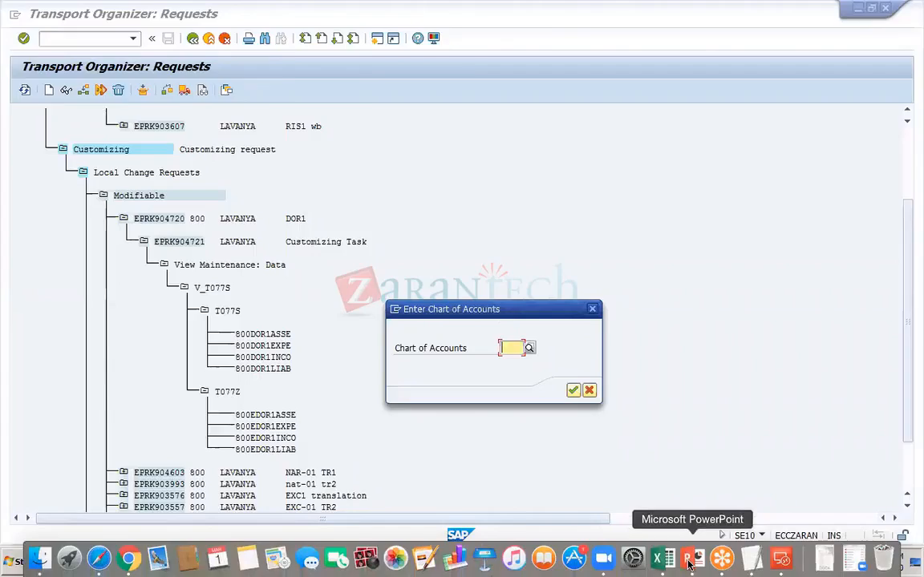
- On PowerPoint slide 7, add the line "Chart of accounts" below "Company code – House bank", remove the blank line above Segment, and save
click(689, 564)
click(95, 401)
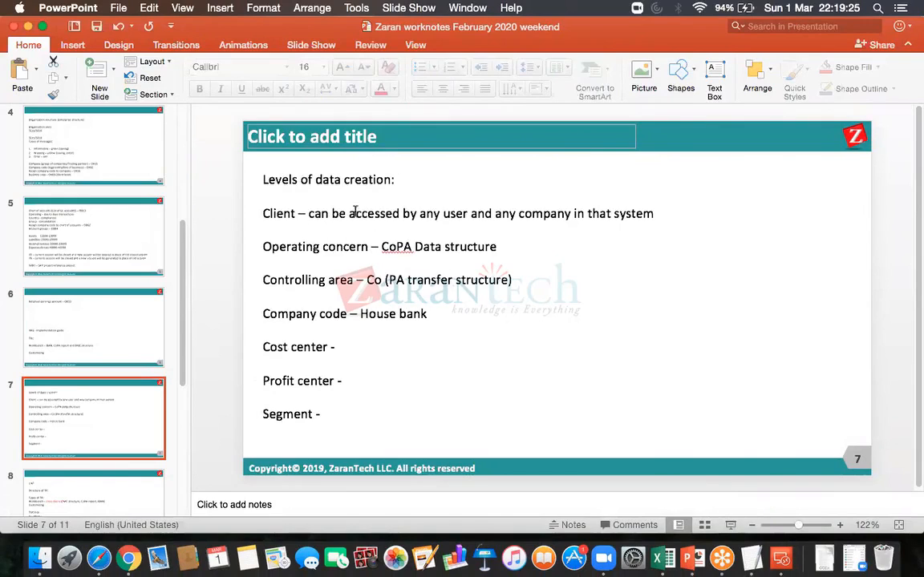
click(455, 314)
key(Return)
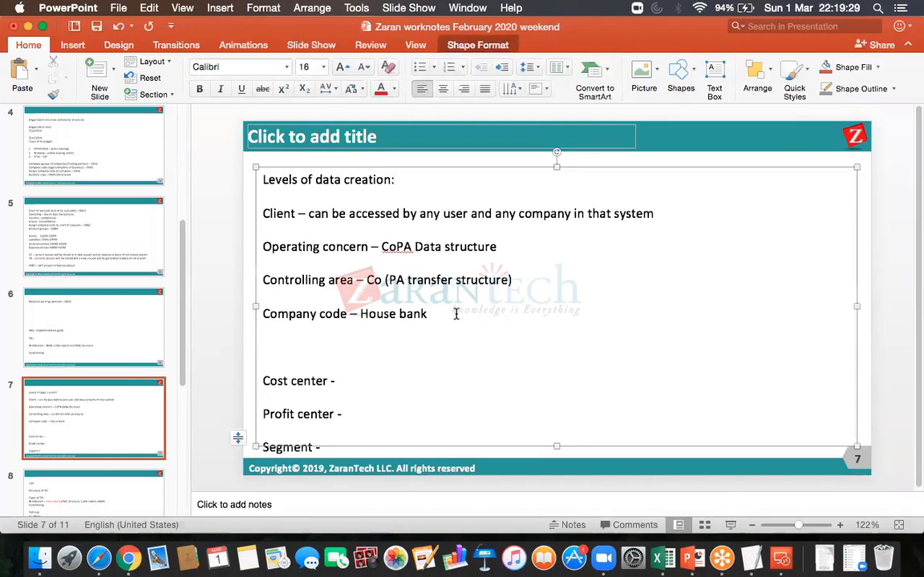
text(Chart of accounts)
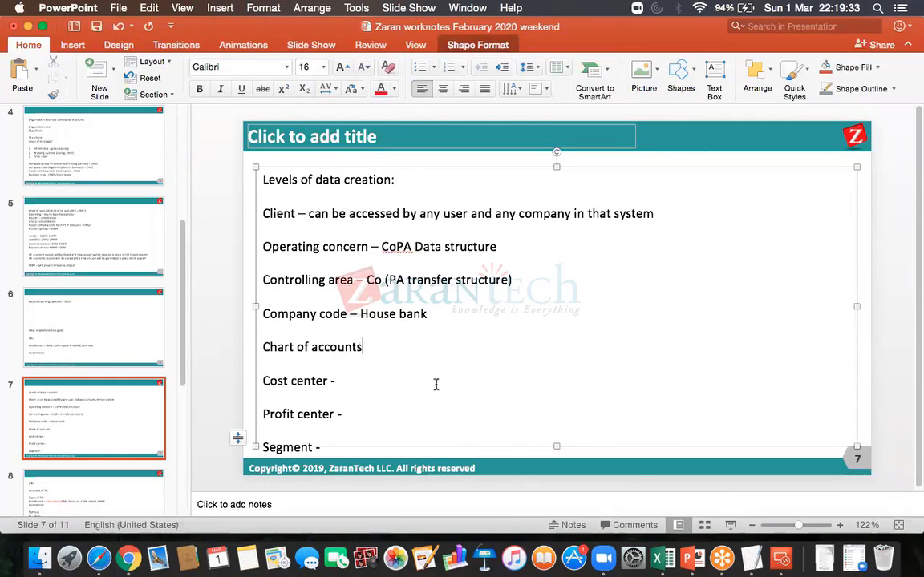
key(BackSpace)
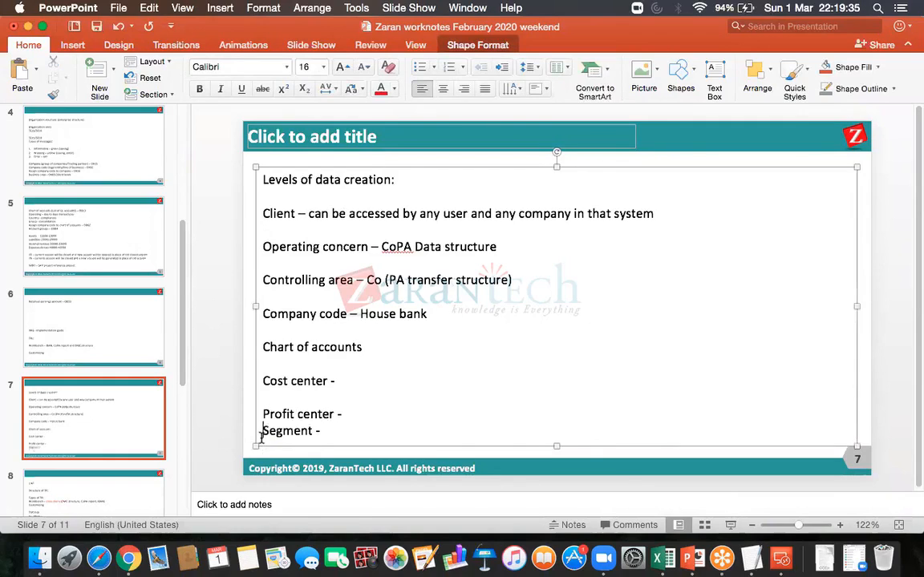
click(96, 27)
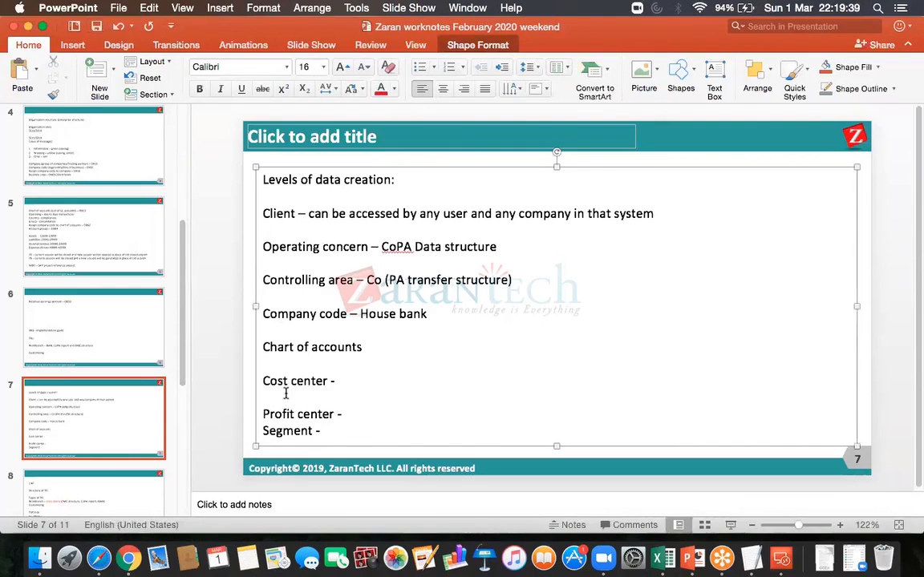
- Append "– OB53" to the "Chart of accounts" line on slide 7 and save the presentation
click(374, 350)
text(-)
text( OB53)
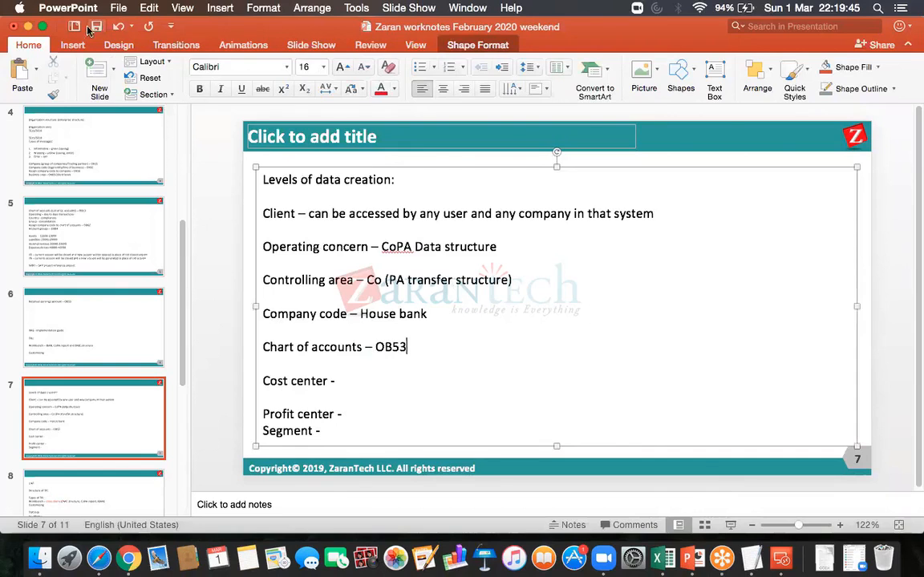
click(90, 29)
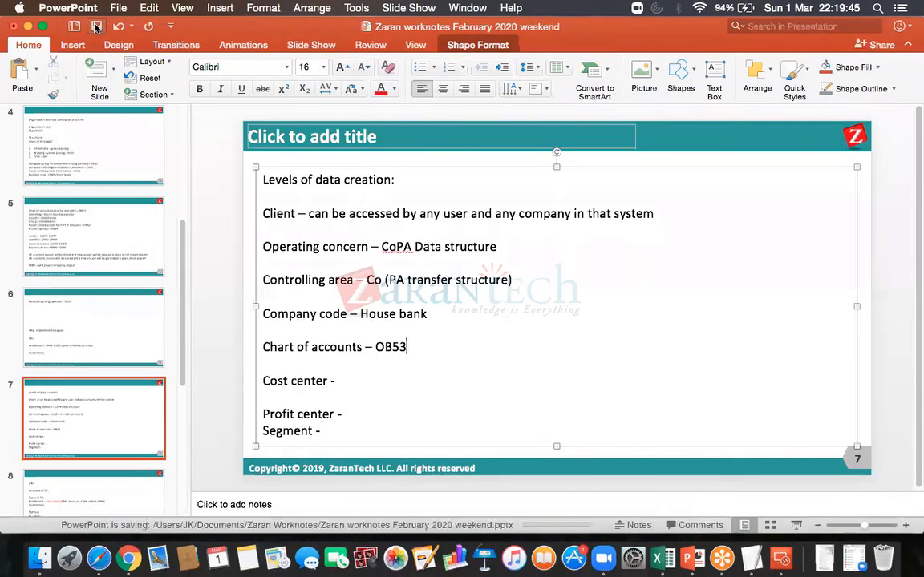
- Return to the SAP remote desktop session and choose DOR1 as the chart of accounts for OB53
click(780, 559)
double_click(606, 199)
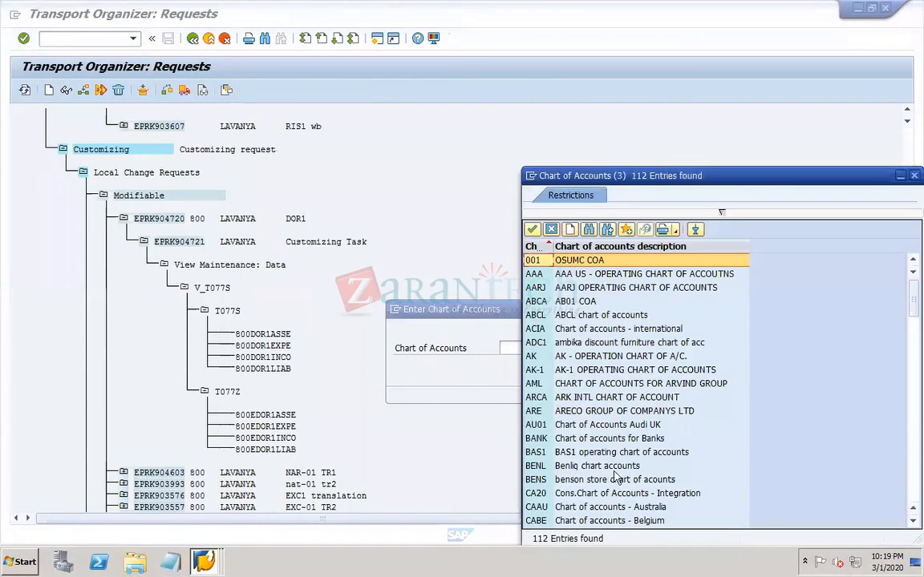
click(912, 475)
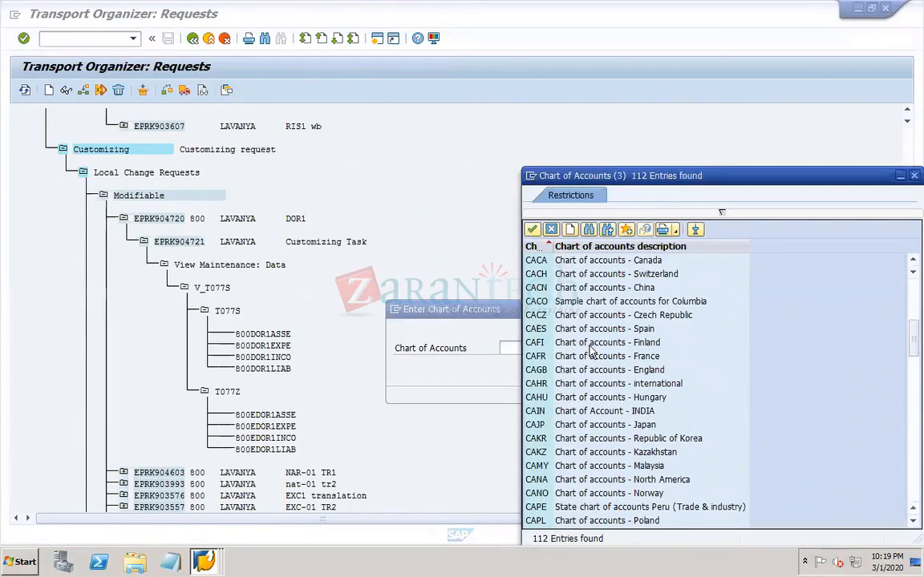
click(911, 479)
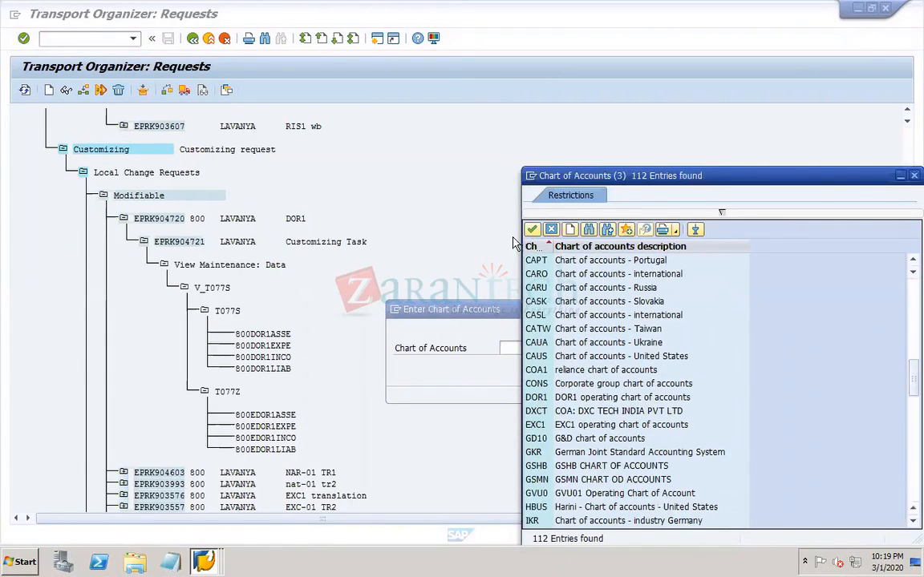
click(536, 401)
double_click(536, 400)
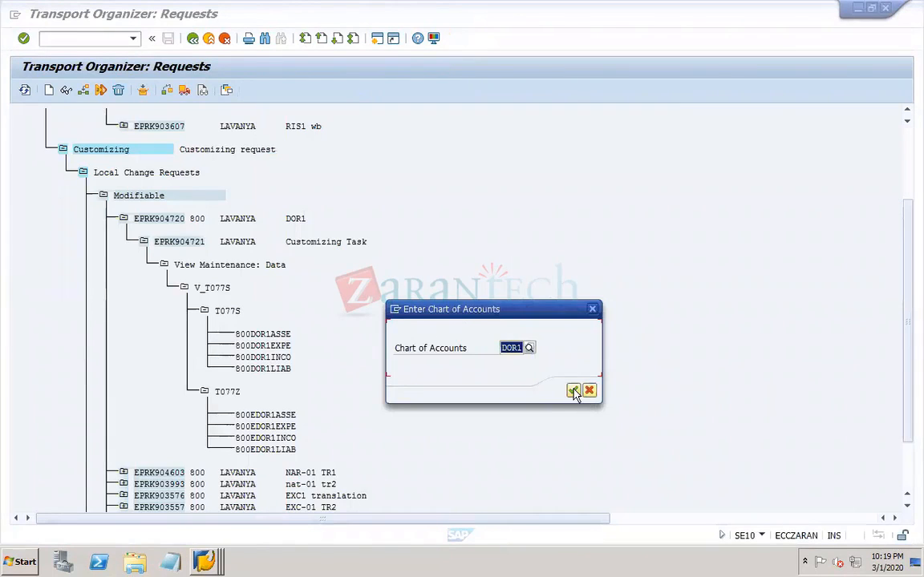
click(573, 390)
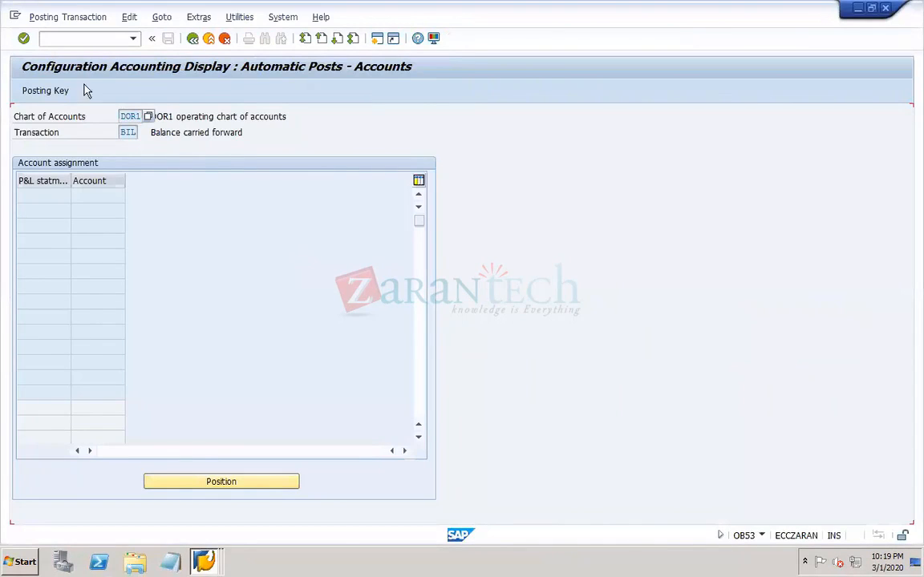
- Close the display-only OB53 session and switch to the session with the OBD4 new entries
click(204, 561)
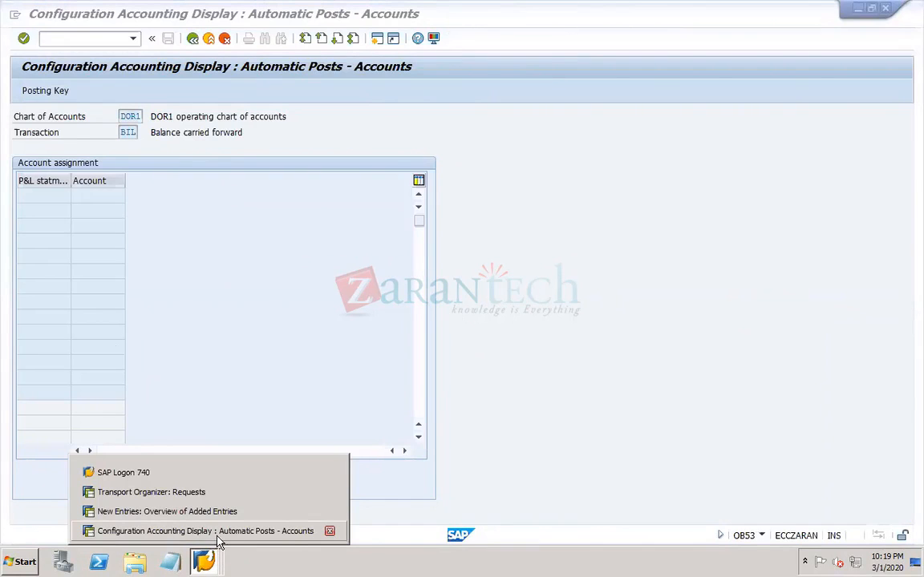
click(329, 532)
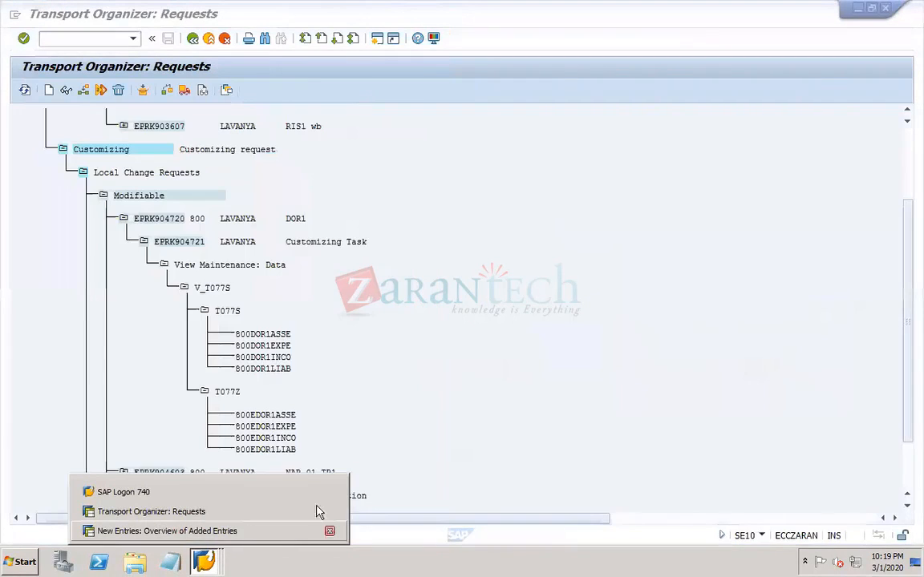
click(188, 532)
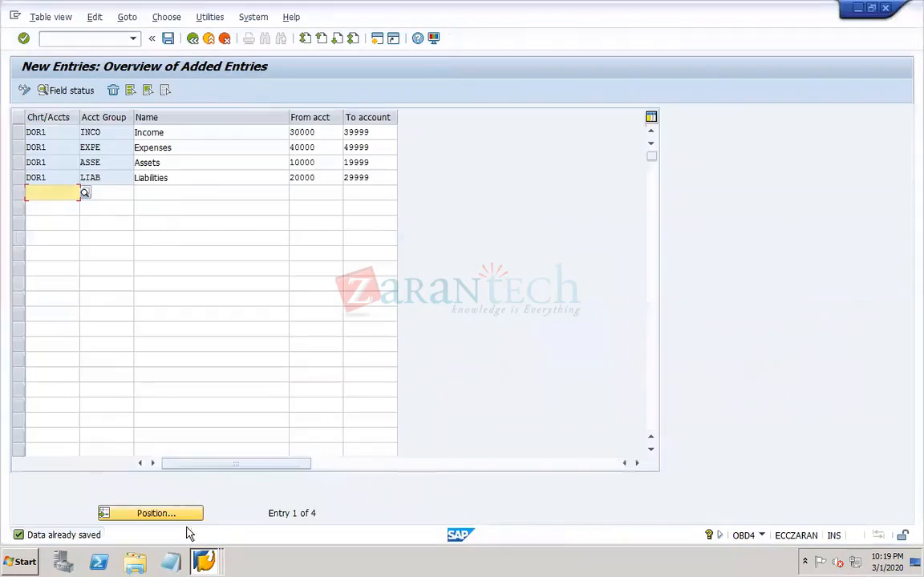
- Run OB53 in place of the OBD4 transaction and try to edit the first account assignment row
click(109, 38)
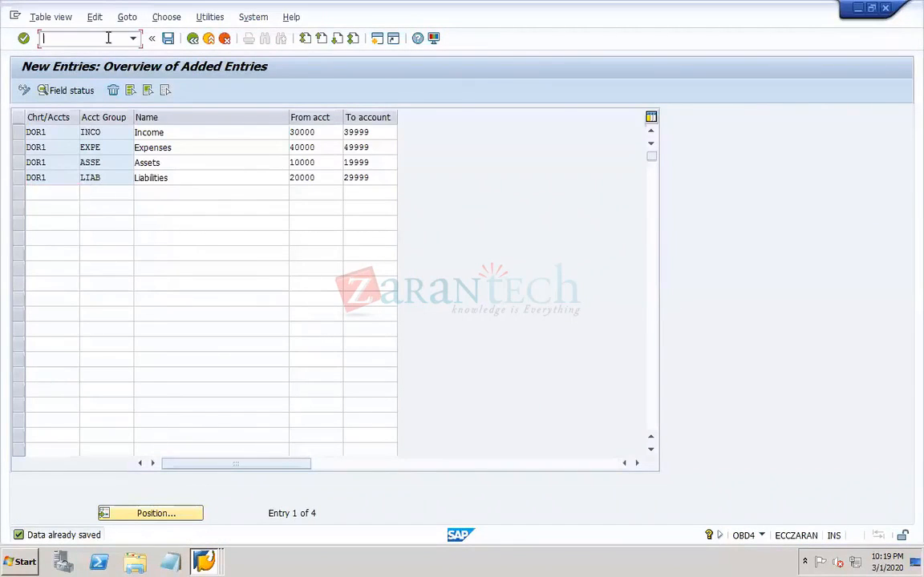
text(/NOB53)
key(Return)
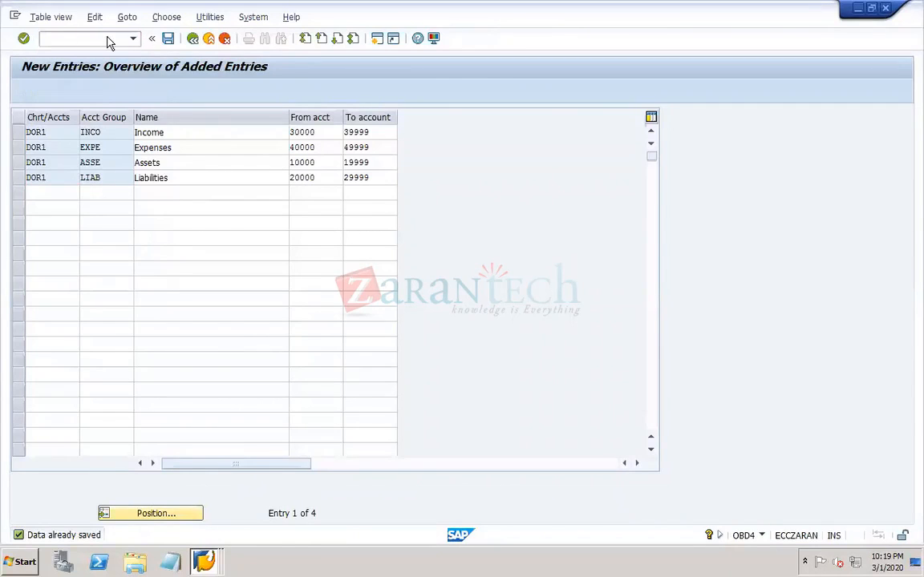
click(295, 341)
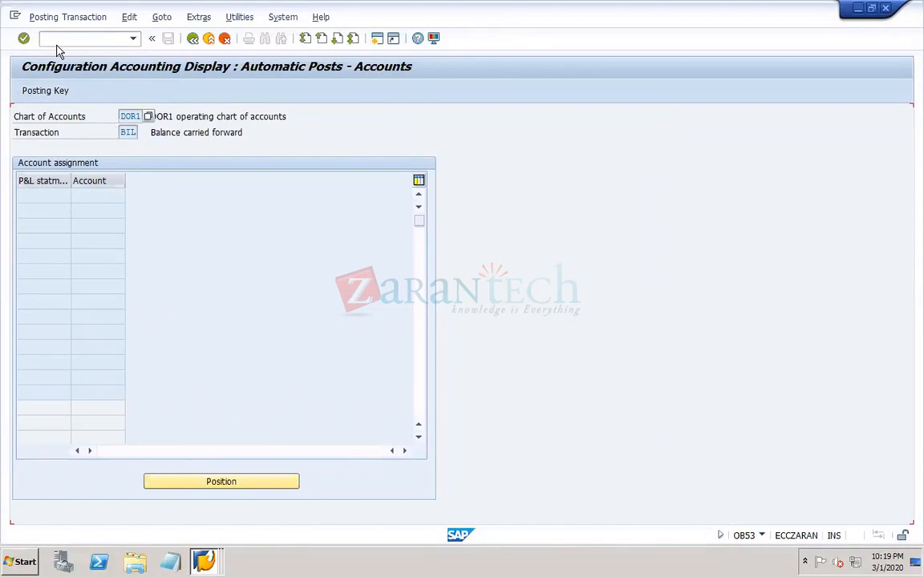
click(31, 196)
click(106, 194)
- Open transaction SM12 in the same session and clear the user name from the lock entry selection
click(85, 38)
text(/NSM12)
key(Return)
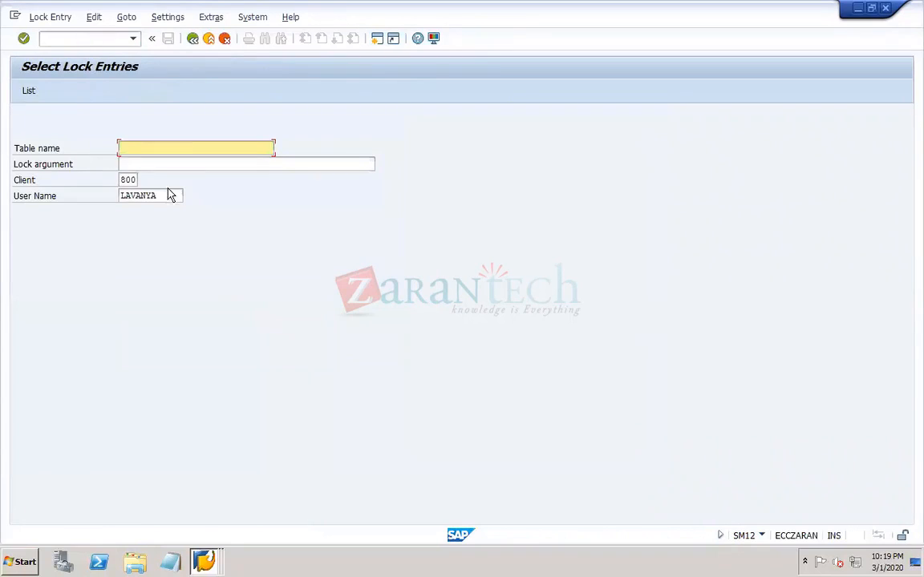
click(160, 196)
drag(85, 193, 73, 189)
key(BackSpace)
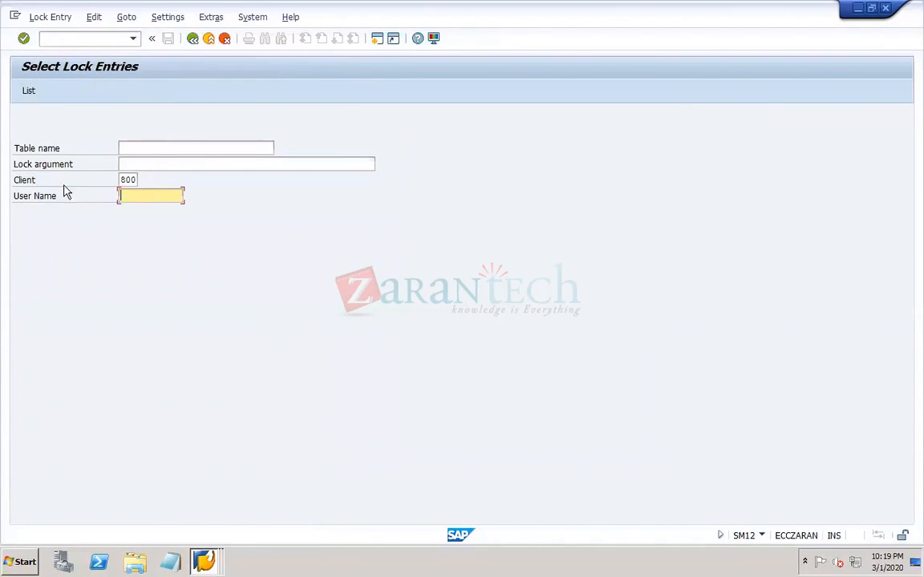
- List the lock entries of all users, delete every one of them, and close the help window
click(28, 92)
click(21, 119)
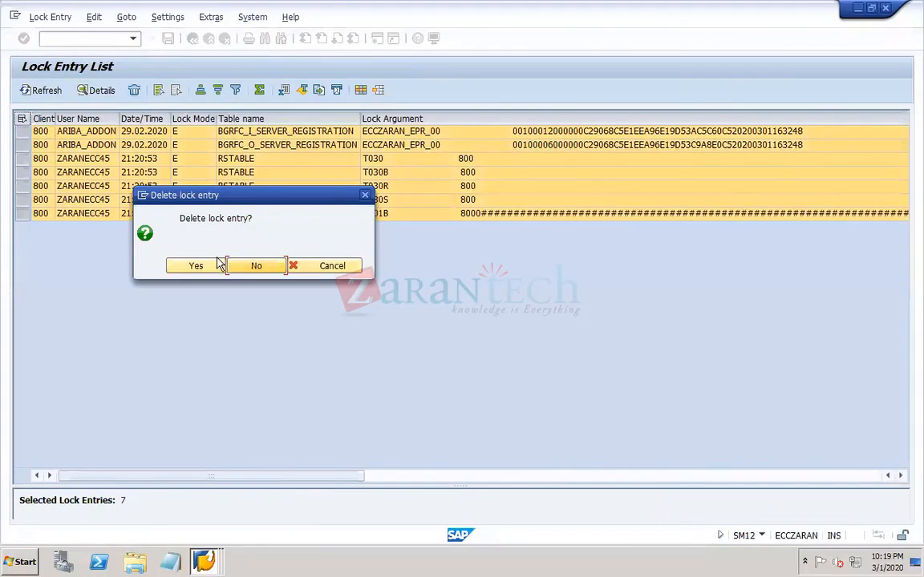
click(202, 267)
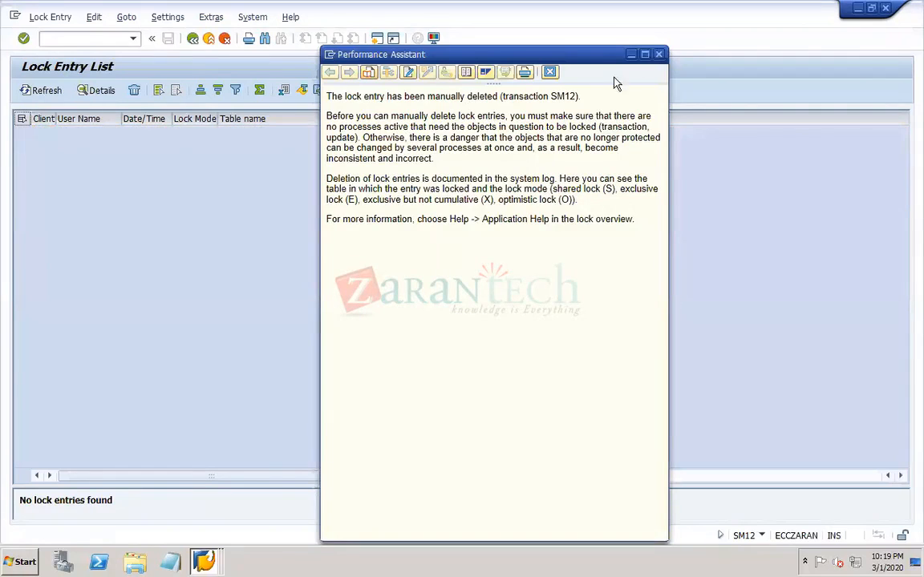
click(550, 72)
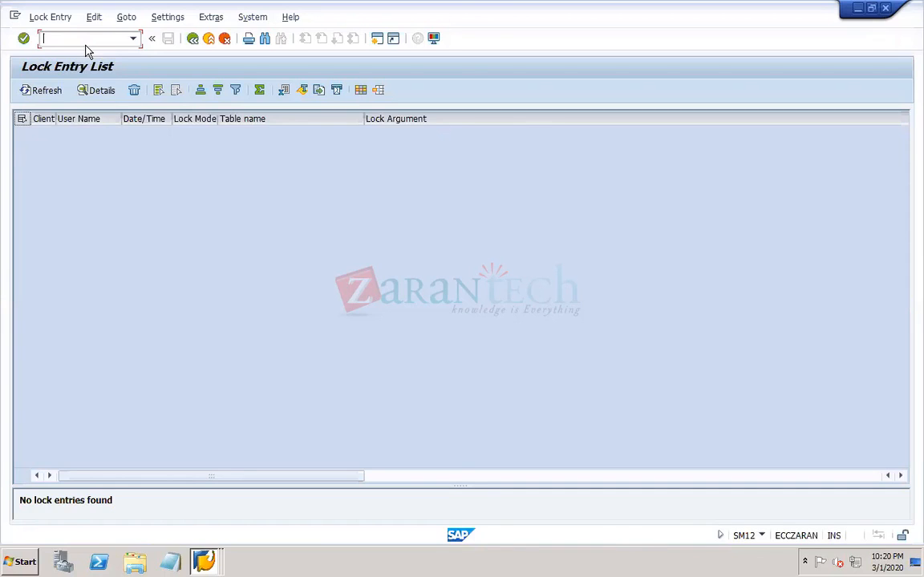
- Run OB53 for chart of accounts DOR1 in place of SM12 and widen the P&L statement account type column
text(/NOB53)
key(Return)
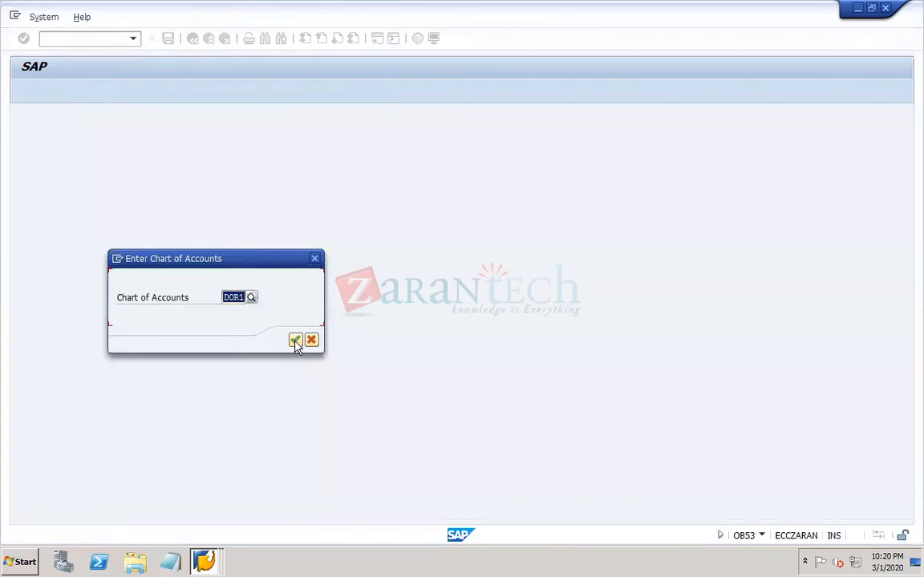
click(295, 341)
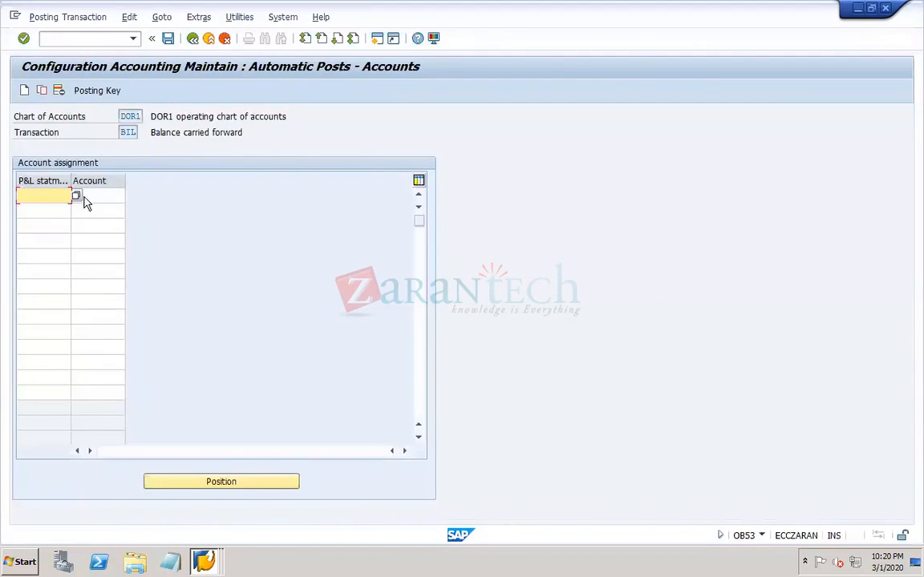
drag(70, 181, 133, 181)
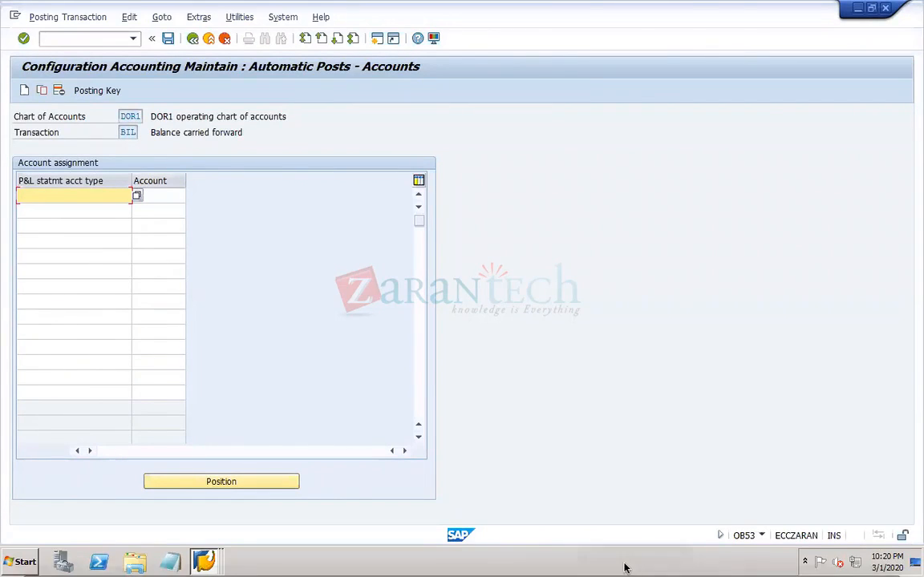
- Switch to the PowerPoint notes, add "SM12 - unlocking" above the IMG line on slide 6, and save the presentation
click(689, 563)
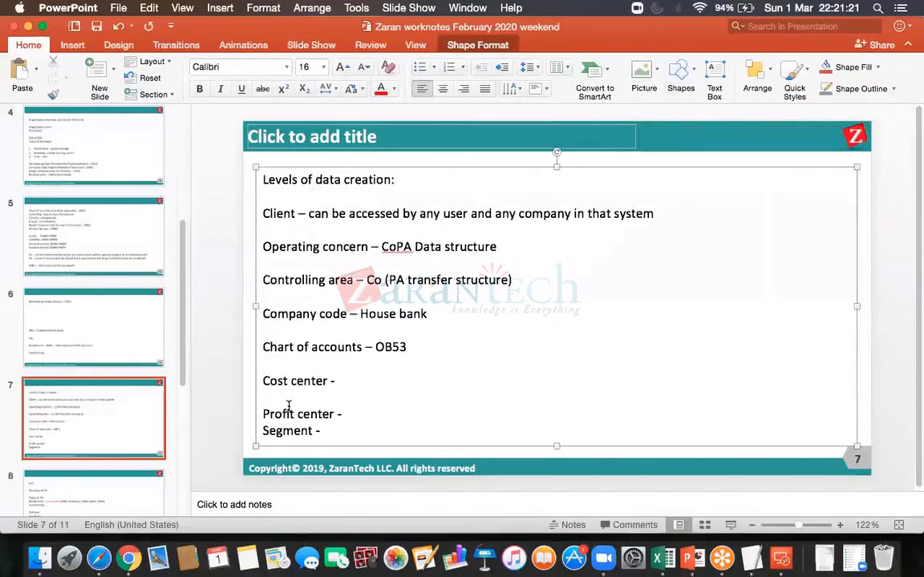
click(97, 315)
click(314, 208)
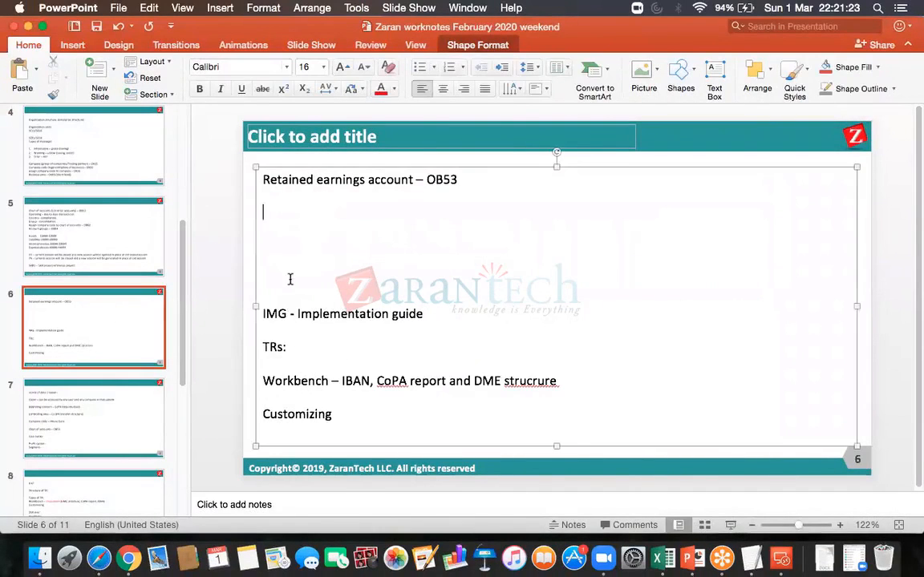
text(SM12 - unlocking)
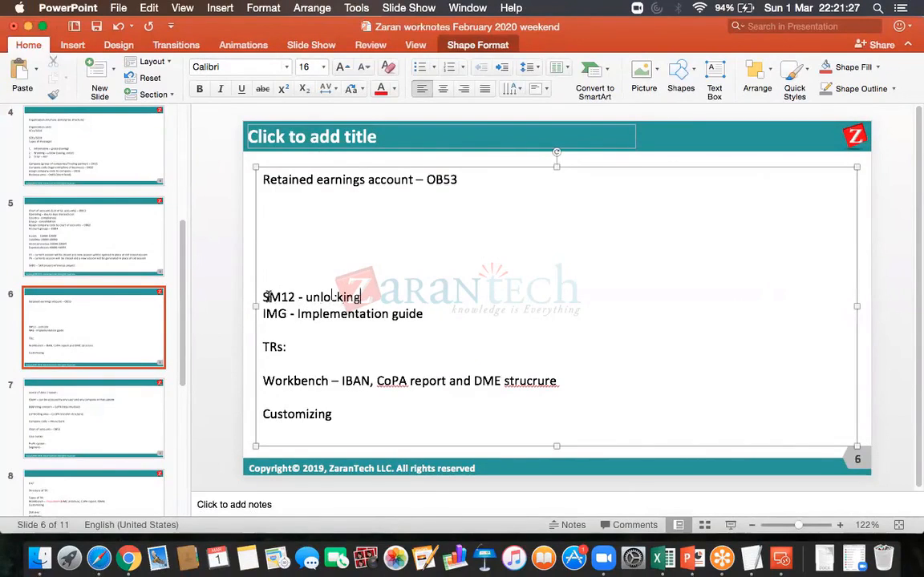
click(96, 27)
- Return to the remote SAP session and enter P&L statement account types x and y in the first two rows
click(781, 557)
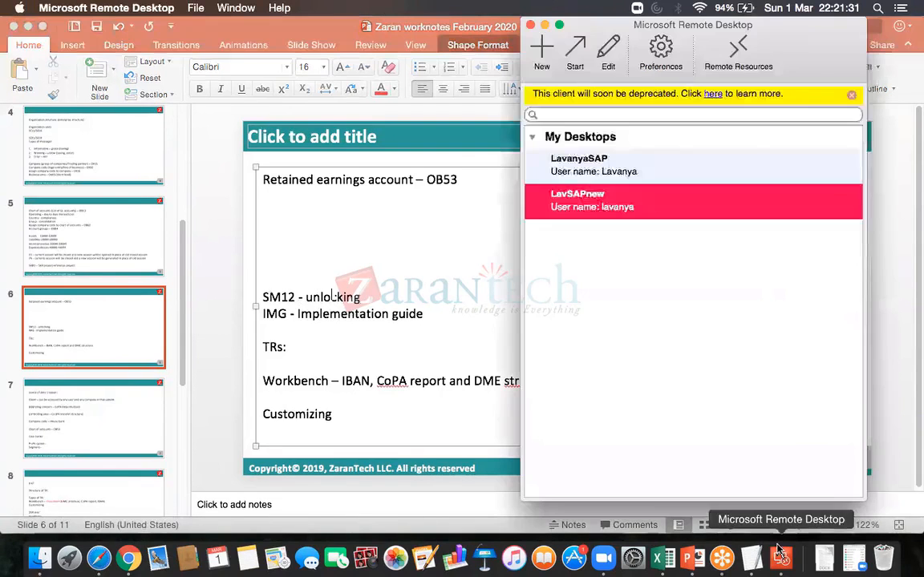
double_click(594, 199)
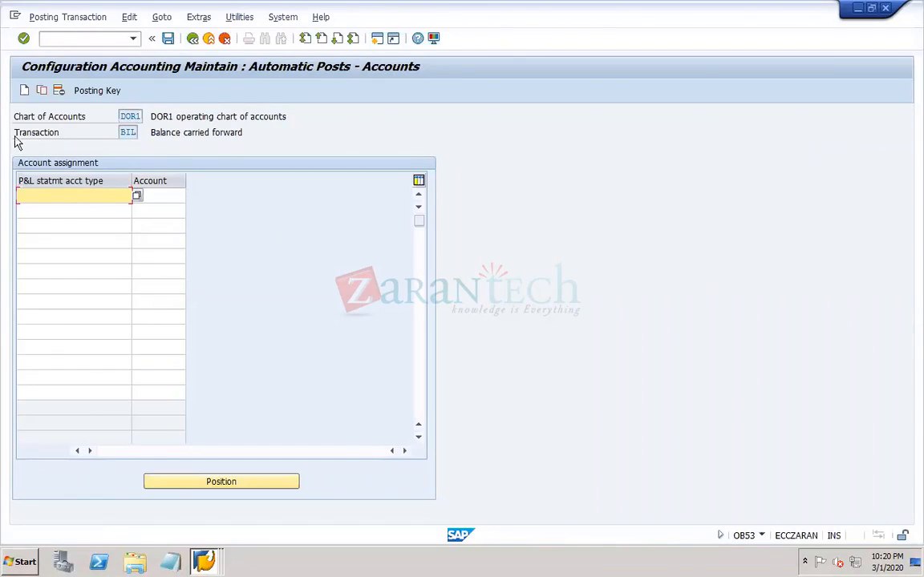
click(130, 134)
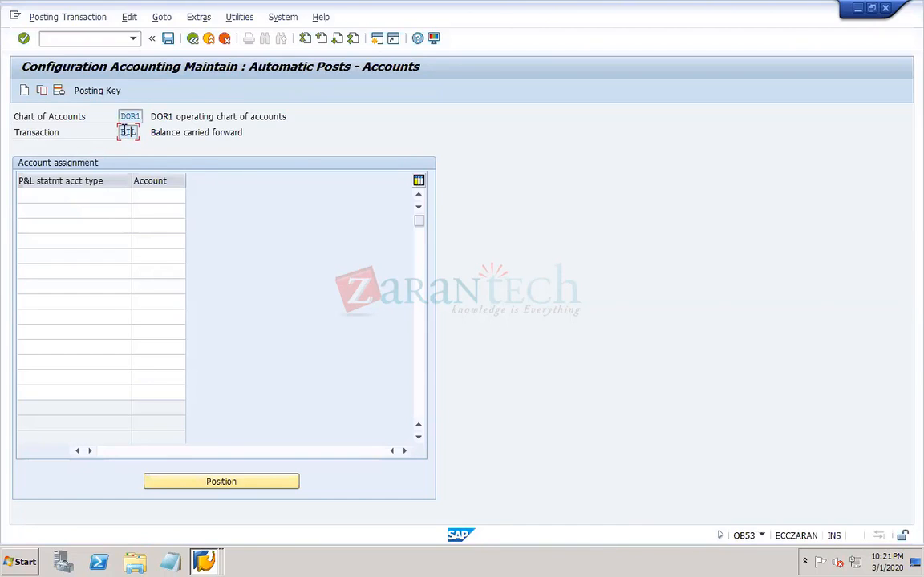
click(90, 193)
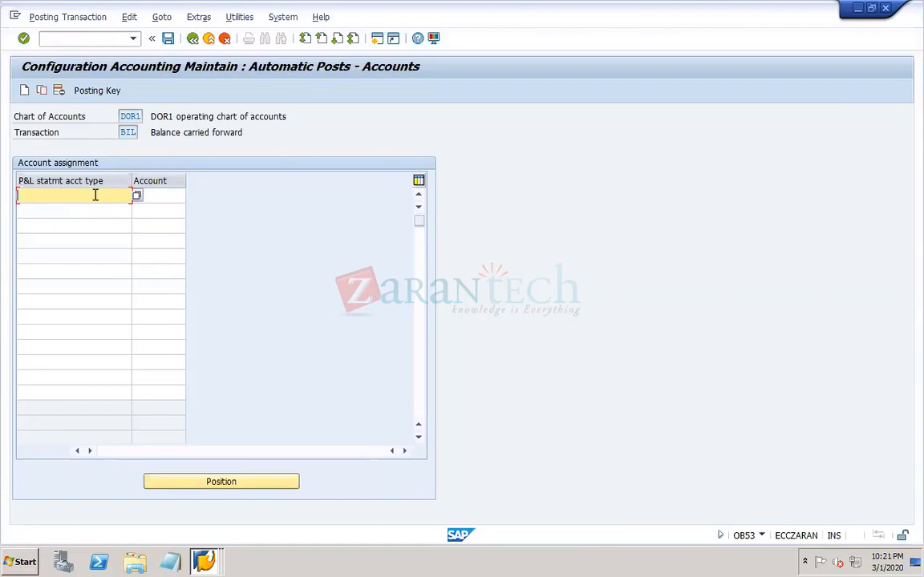
key(Tab)
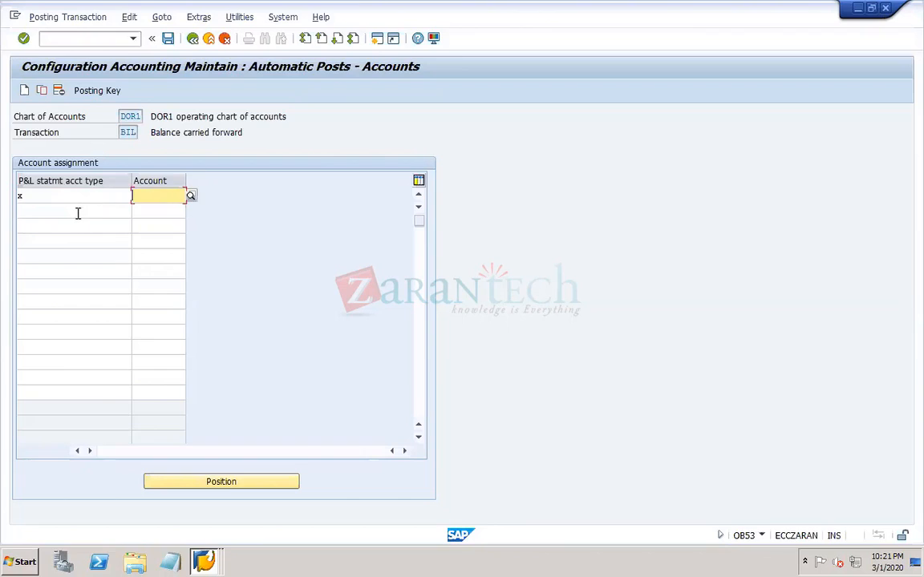
click(78, 211)
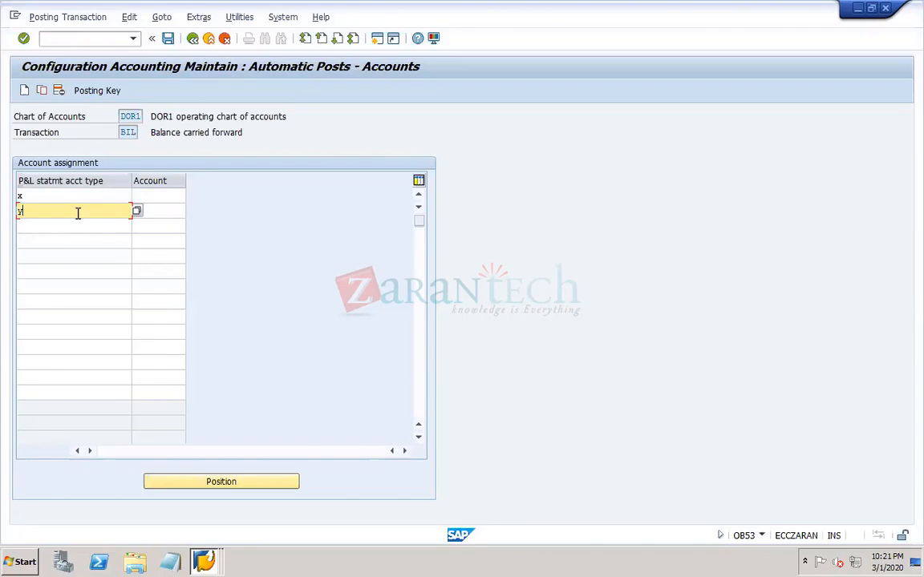
click(34, 196)
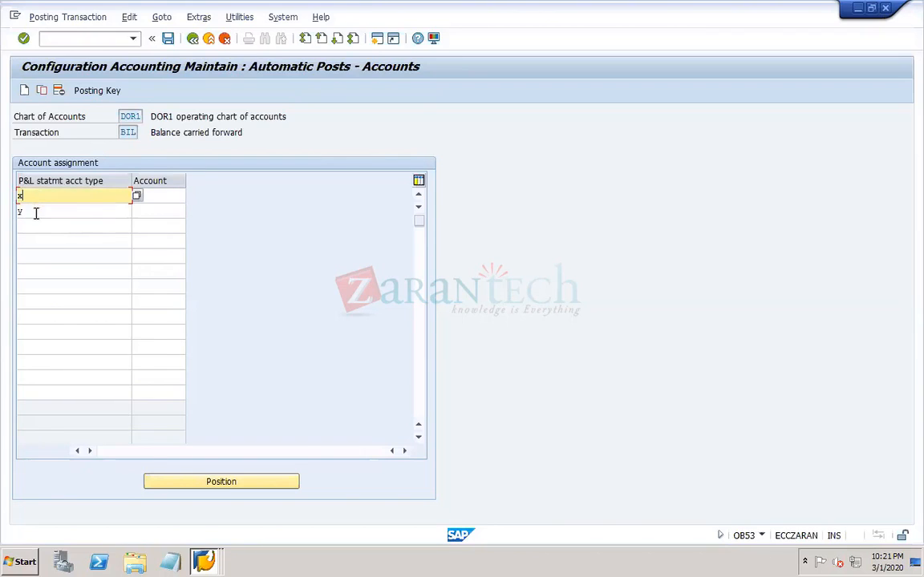
click(36, 211)
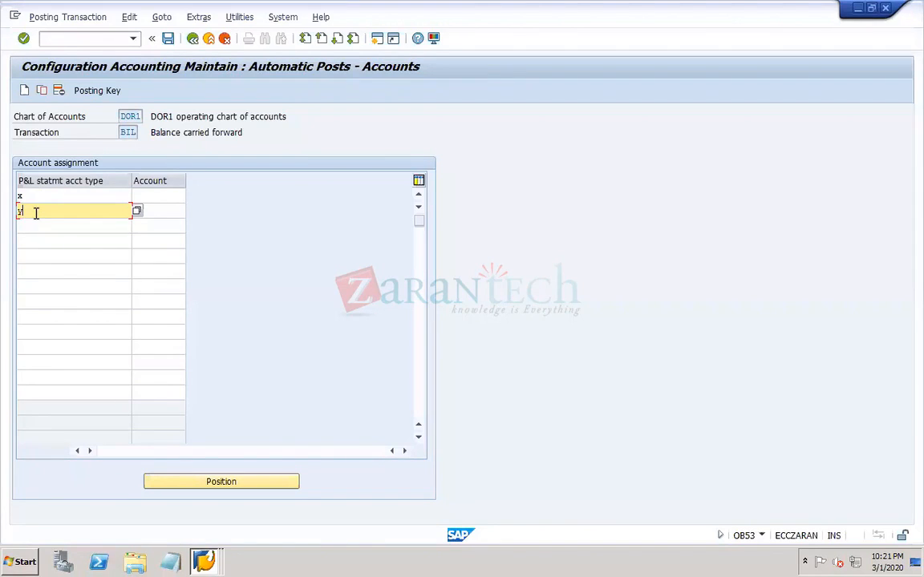
- Check the liabilities number range on slide 5 of the PowerPoint notes and return to the SAP session
click(152, 195)
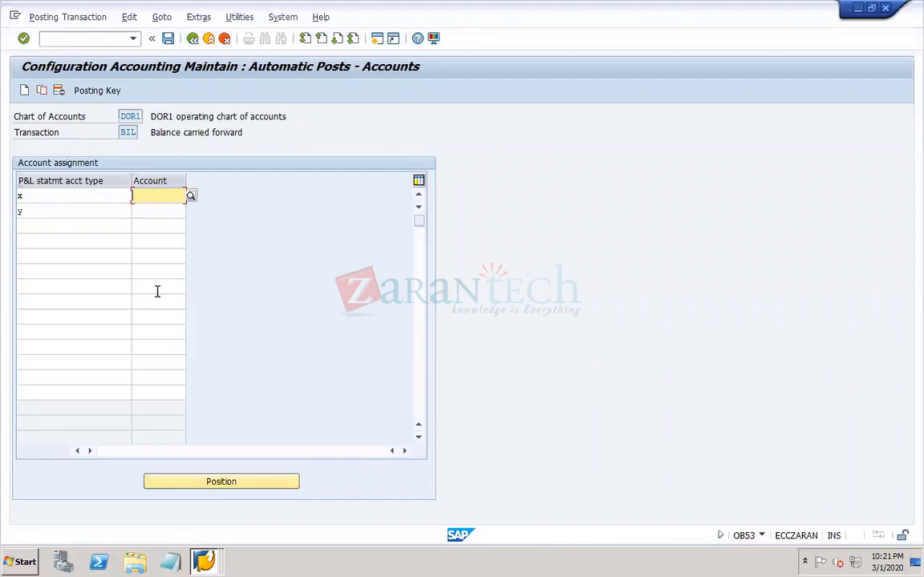
click(207, 563)
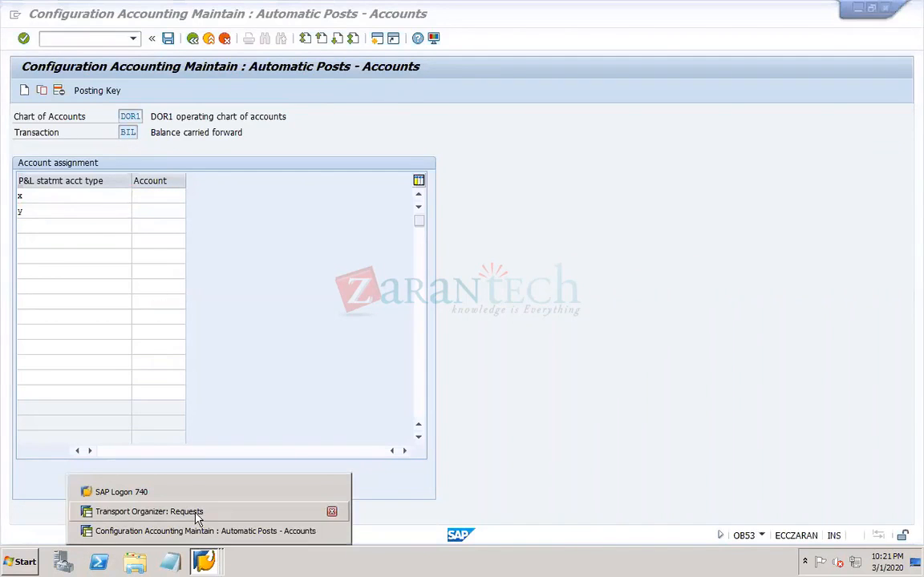
click(348, 373)
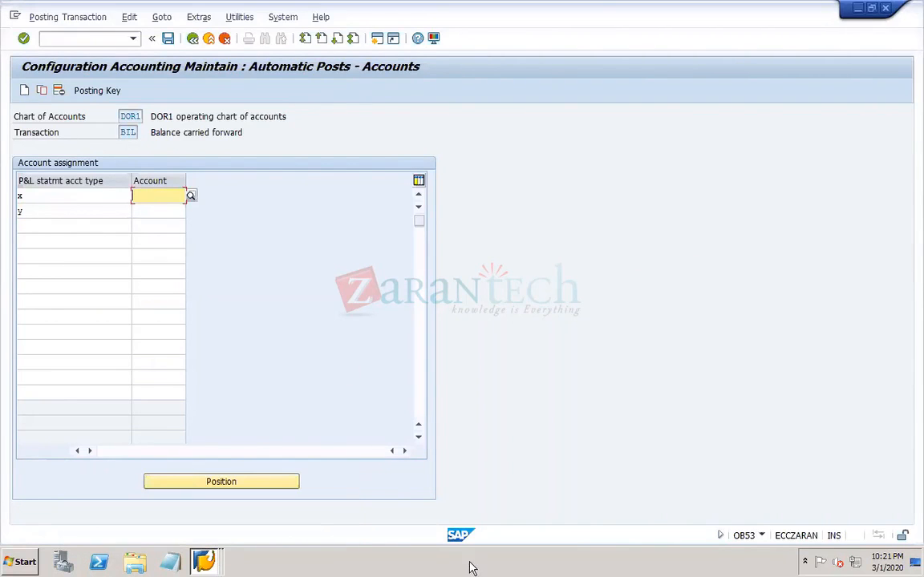
mouse_move(656, 553)
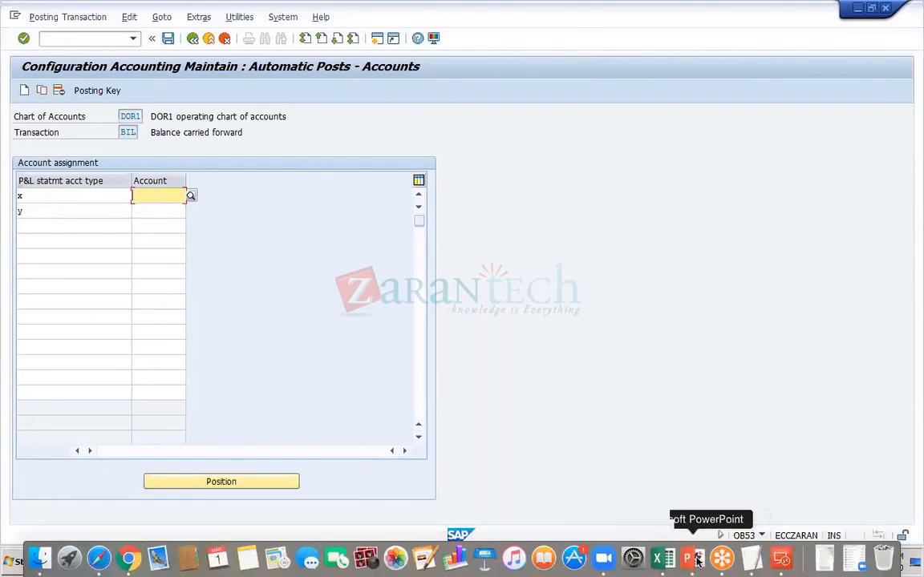
click(687, 559)
click(87, 220)
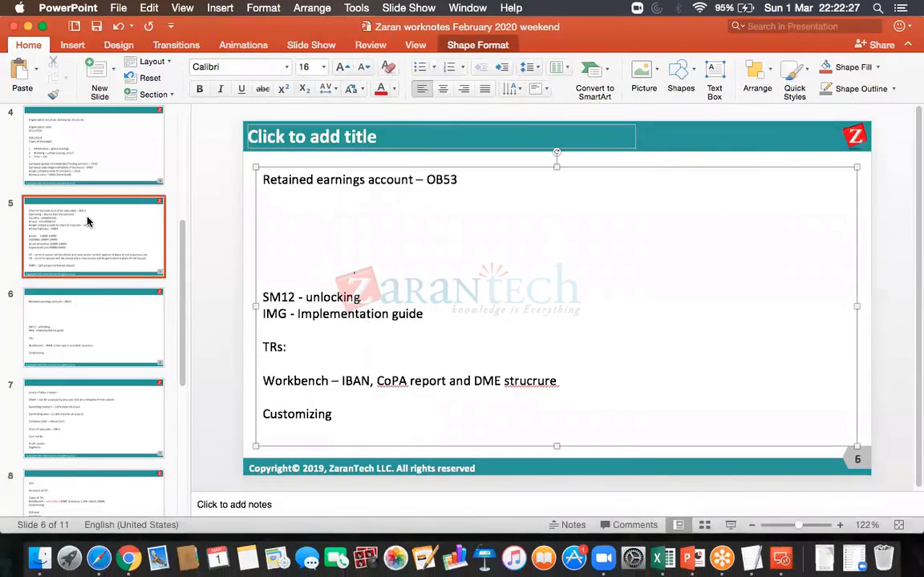
click(395, 313)
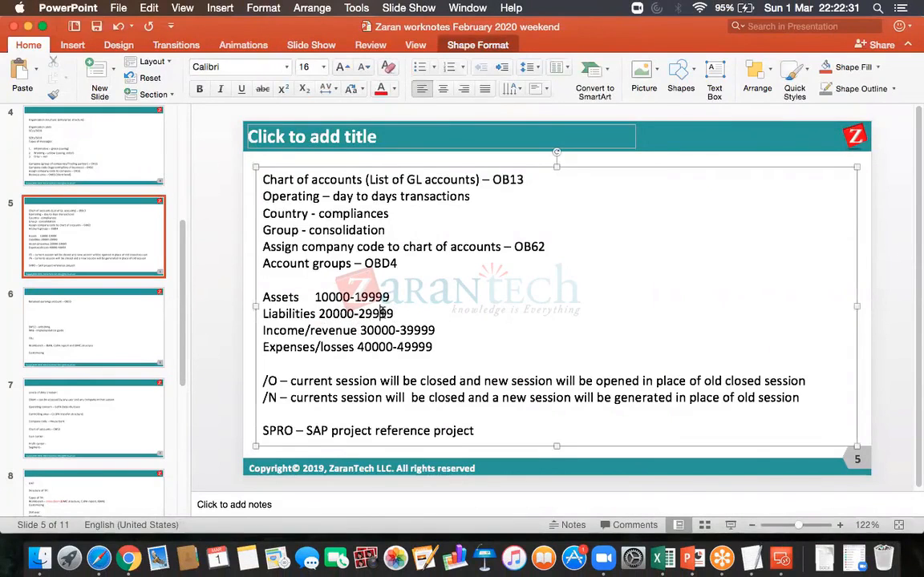
click(777, 559)
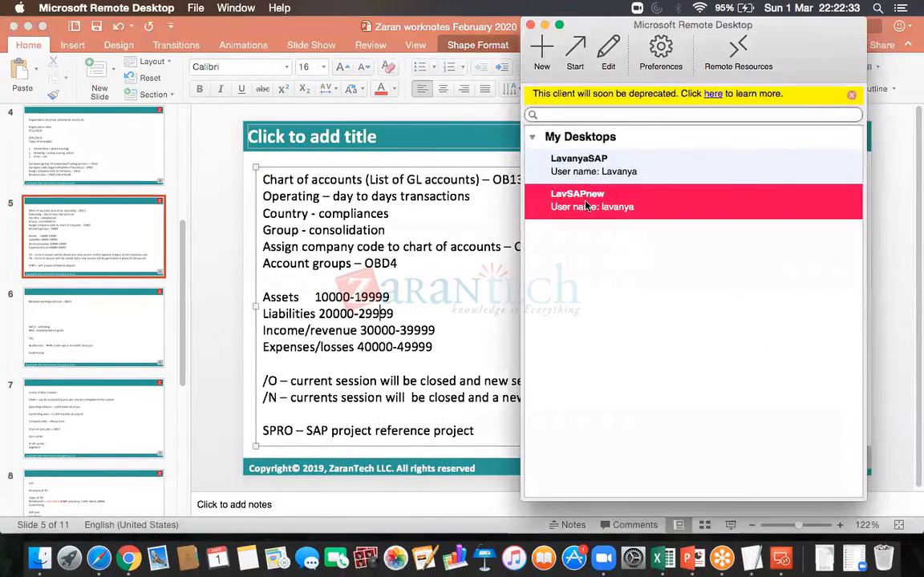
double_click(588, 204)
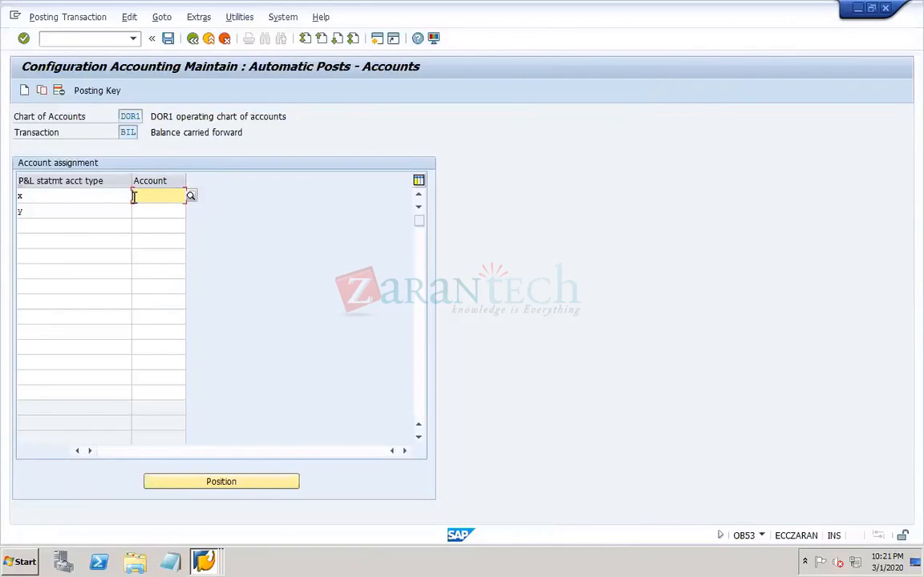
- Assign account 29999 to type x and 29998 to type y, and start saving the assignments
click(134, 197)
text(29999)
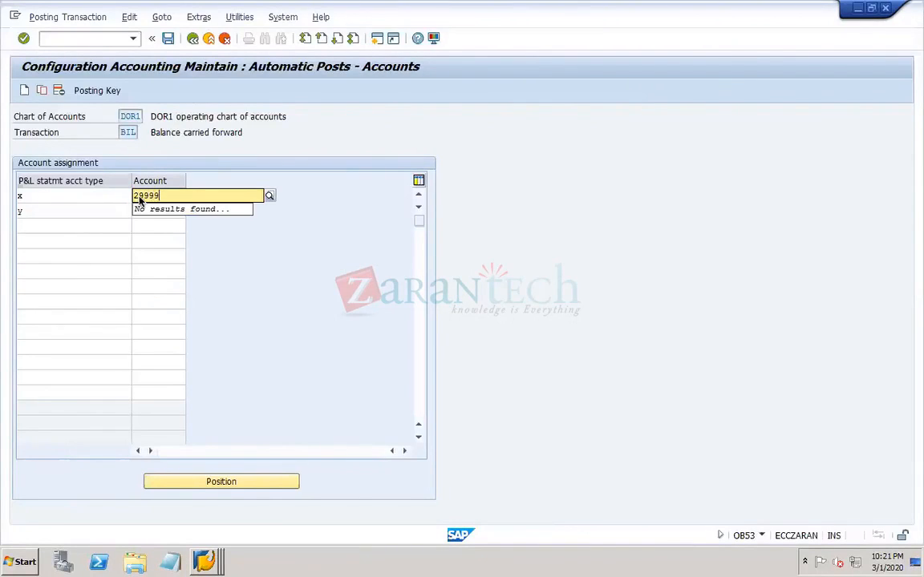
click(181, 253)
click(146, 210)
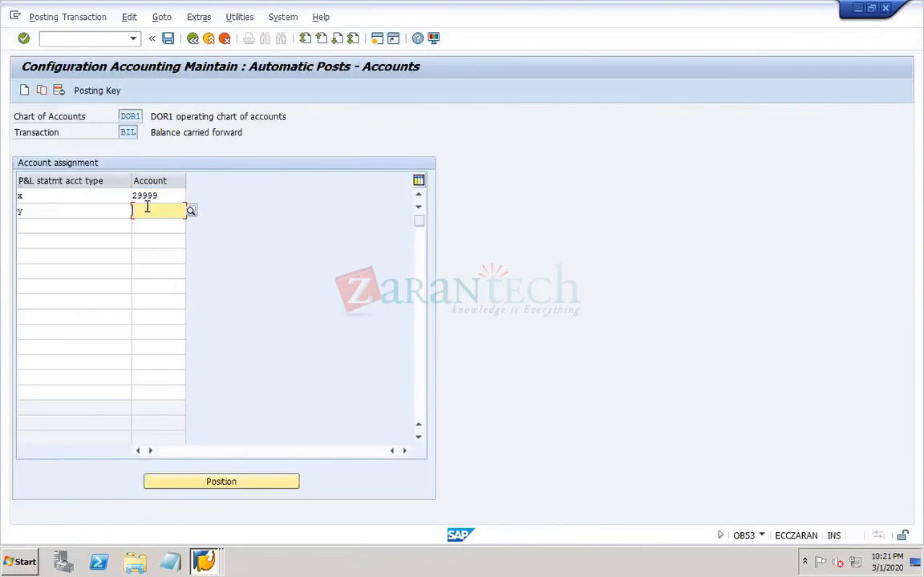
text(29998)
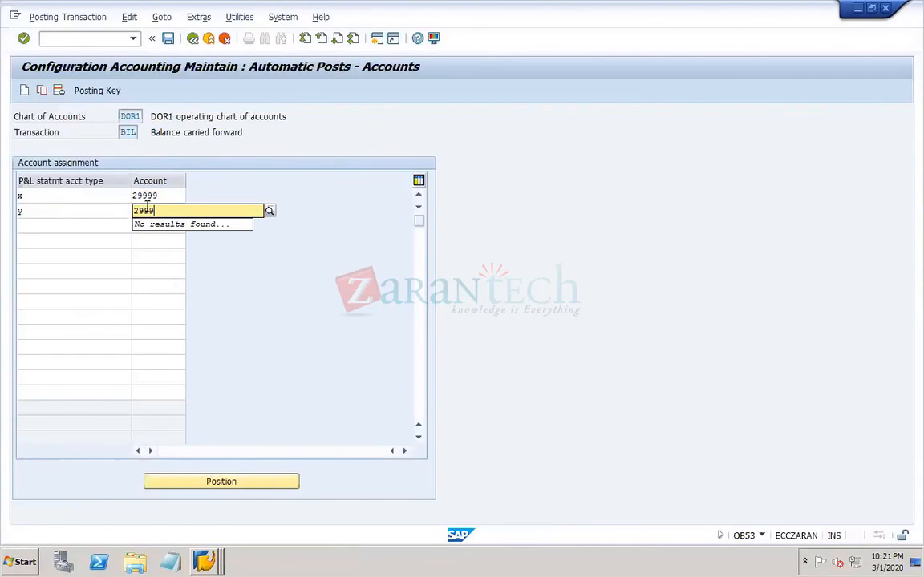
click(168, 255)
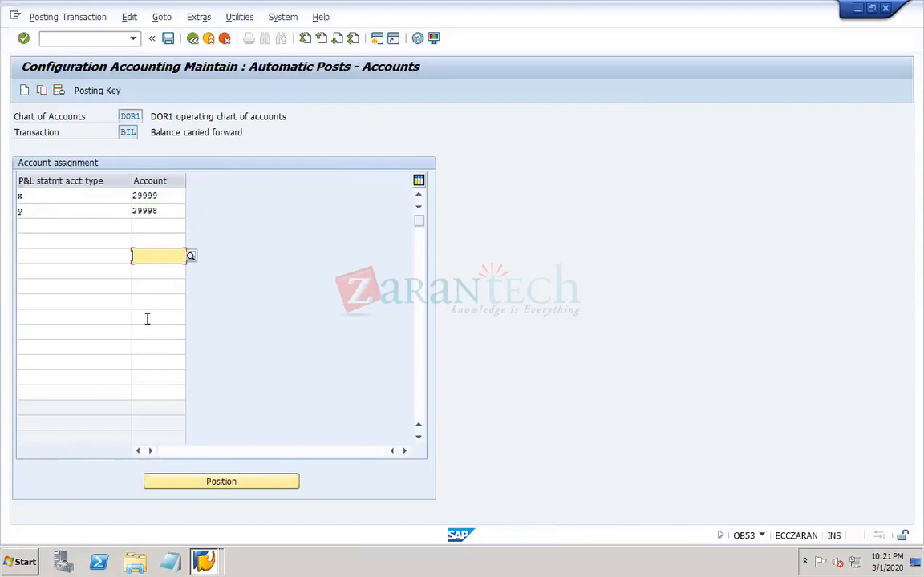
click(168, 38)
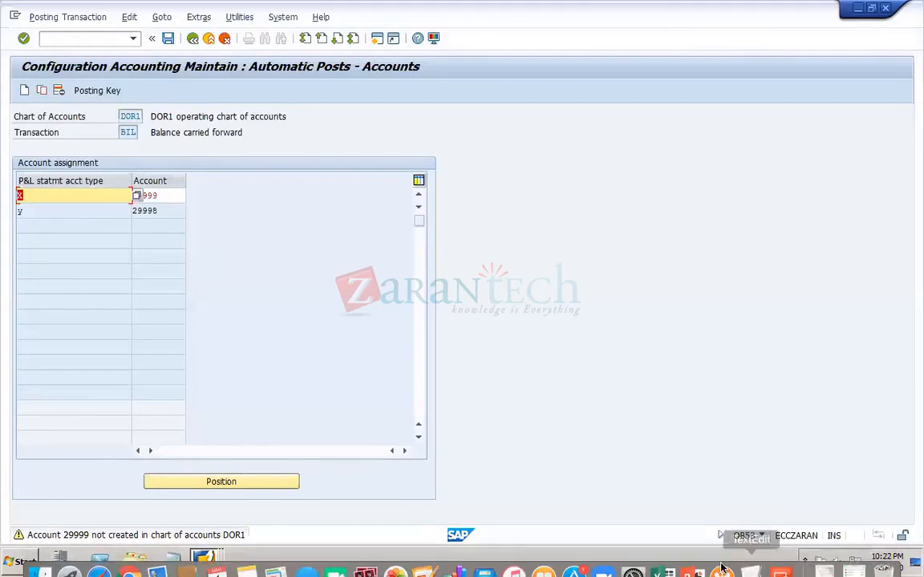
- Review the types of messages on slide 4 of the PowerPoint notes and return to the SAP session
click(696, 558)
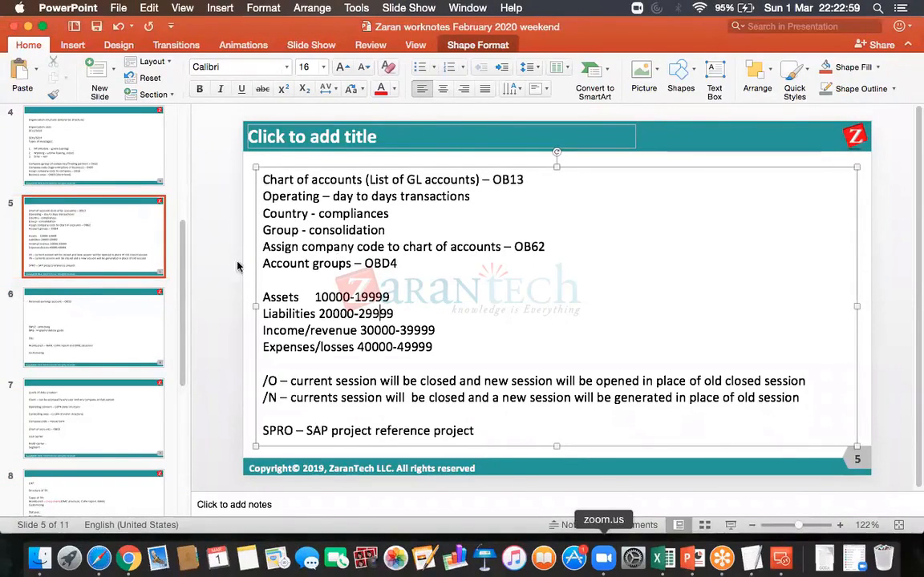
click(79, 153)
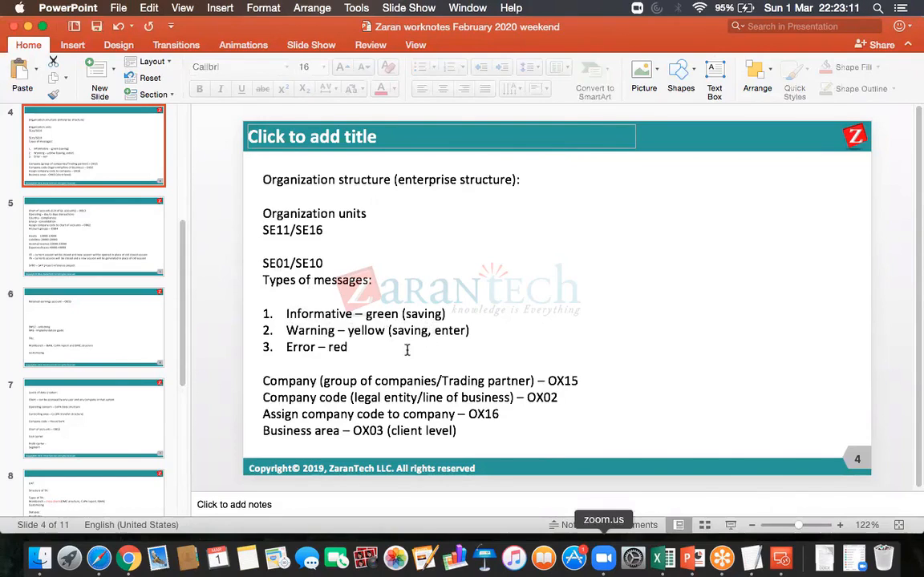
click(782, 559)
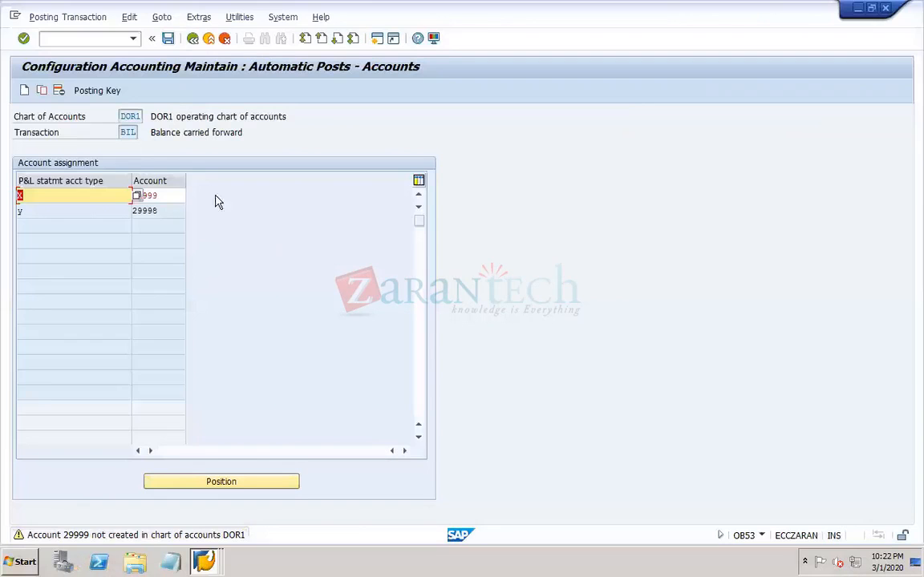
- Accept the warnings for both accounts and save the assignments to the customizing request described as DOR1
click(170, 195)
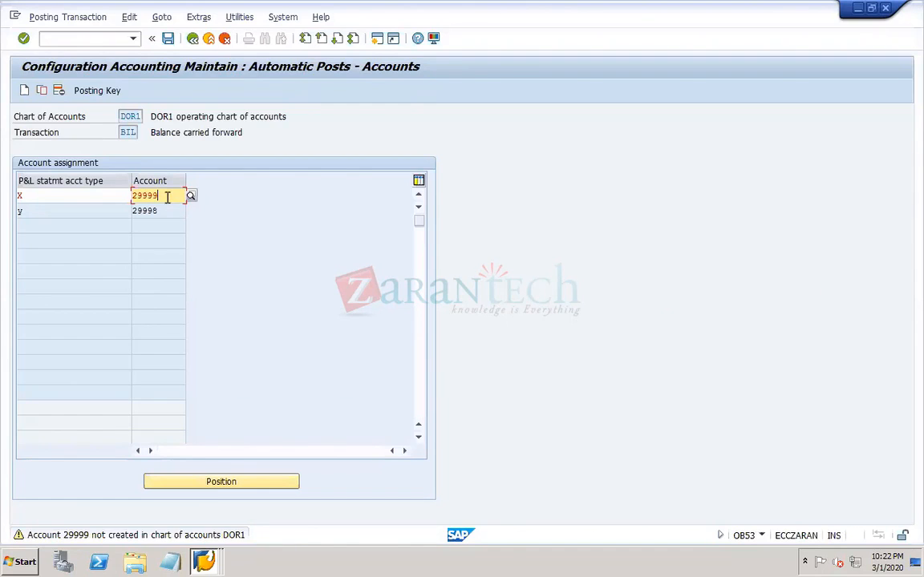
key(Return)
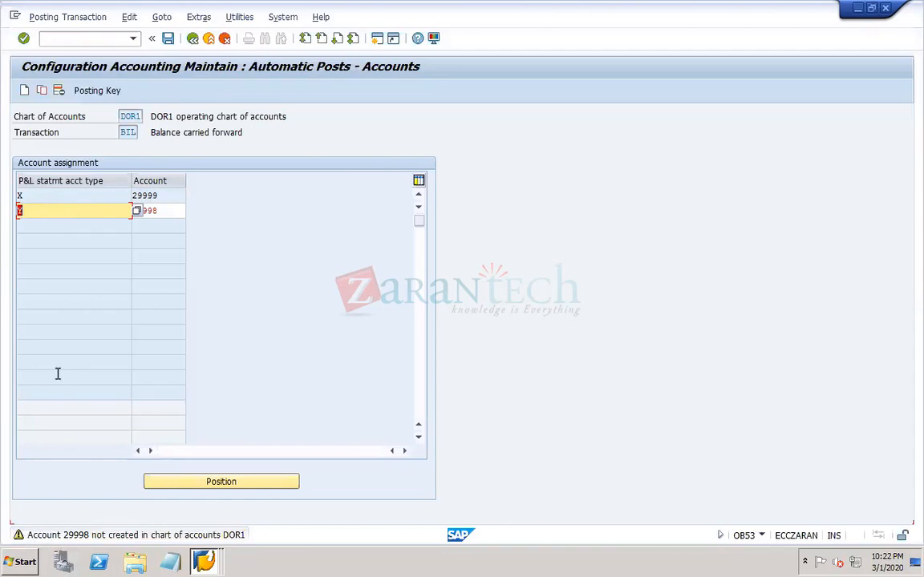
key(ctrl+s)
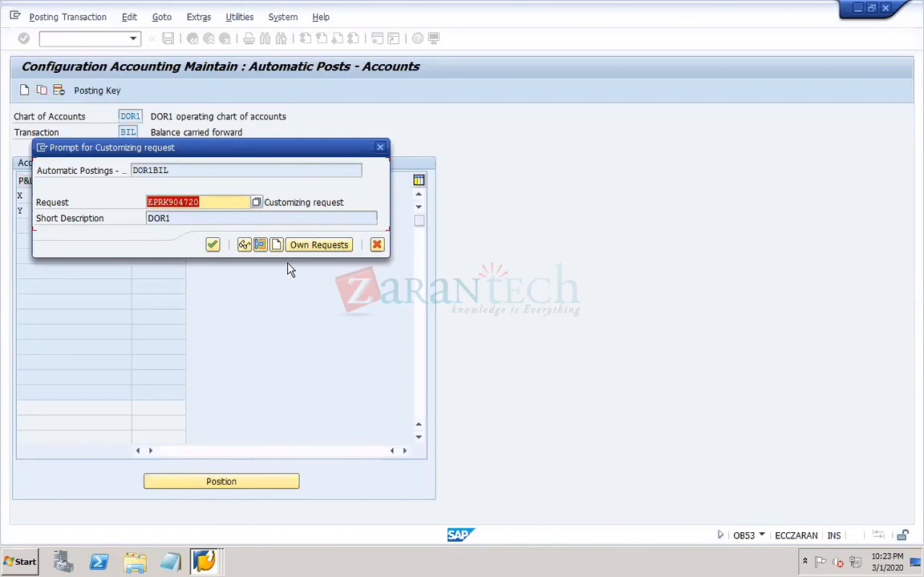
click(213, 246)
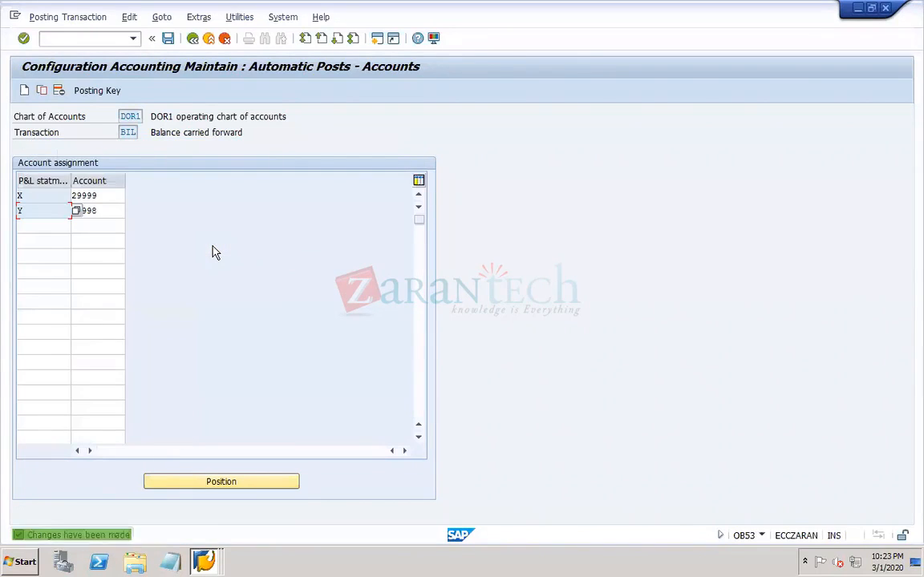
click(168, 38)
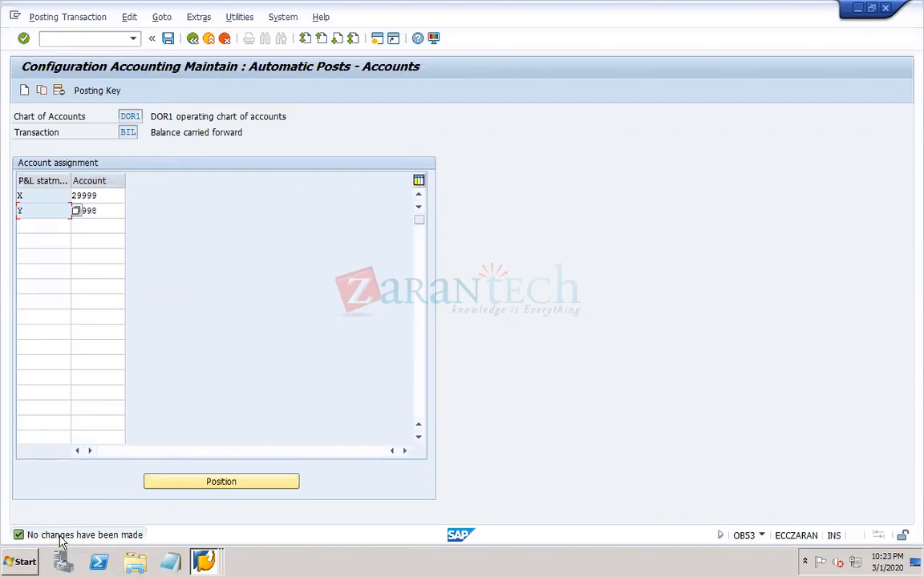
- Switch to the Transport Organizer session, refresh the requests, and examine the automatic postings and V_T077S entries under the DOR1 customizing task
click(202, 560)
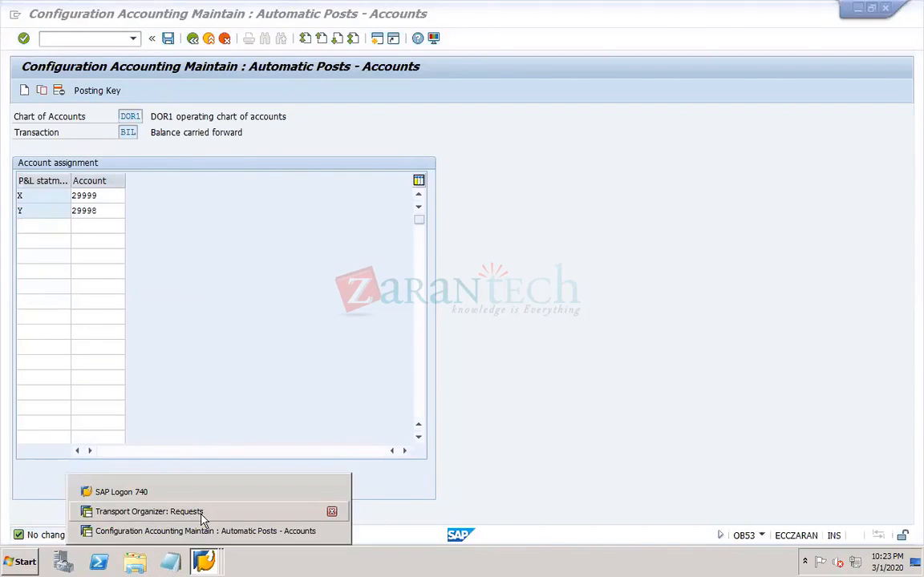
click(201, 517)
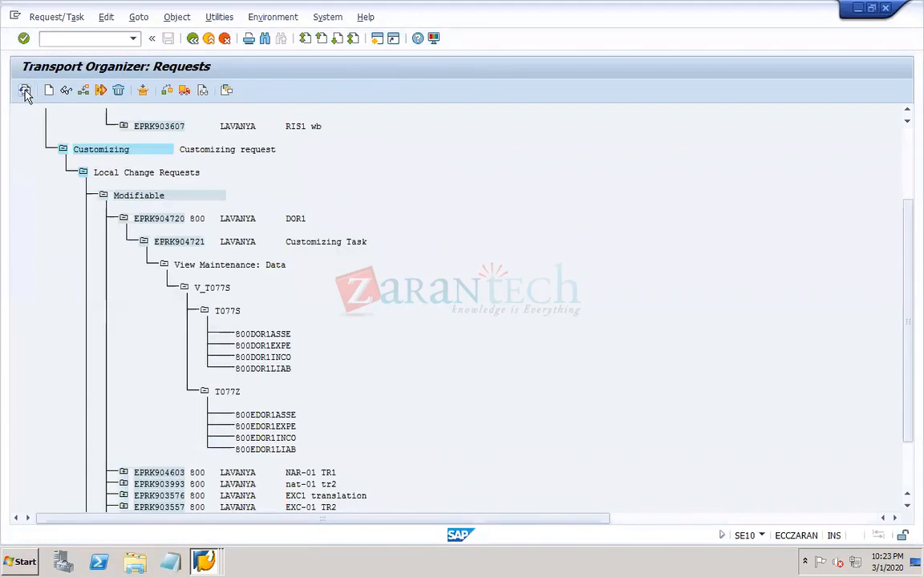
click(25, 91)
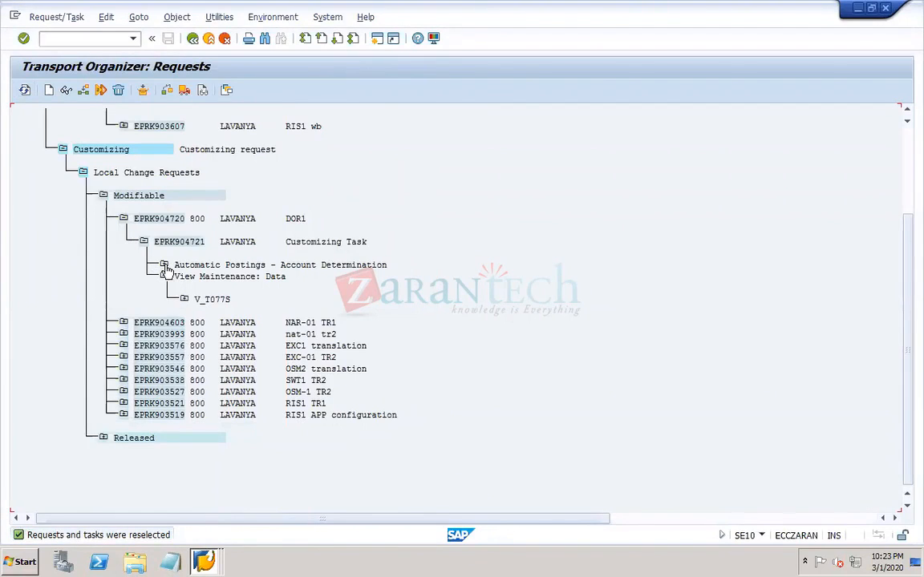
click(164, 265)
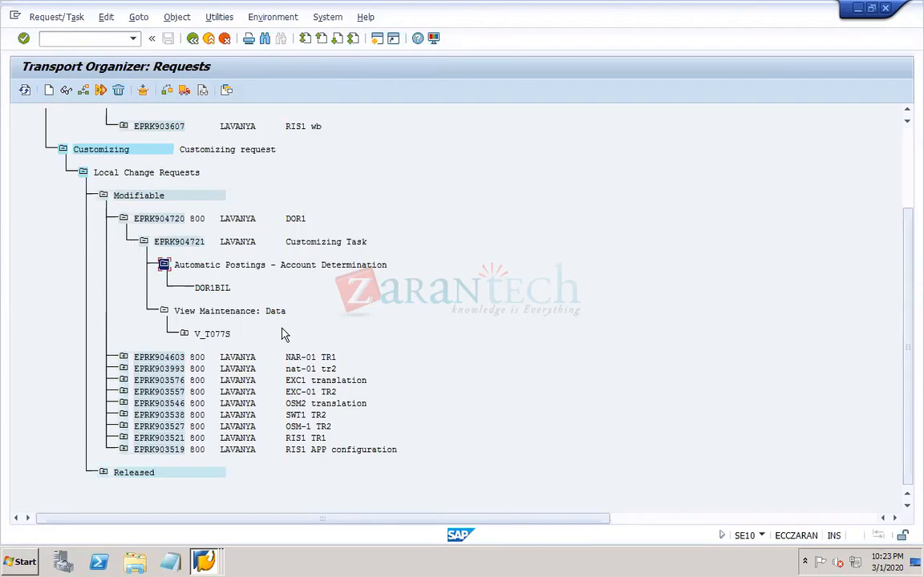
mouse_move(389, 20)
click(176, 219)
click(196, 243)
click(184, 333)
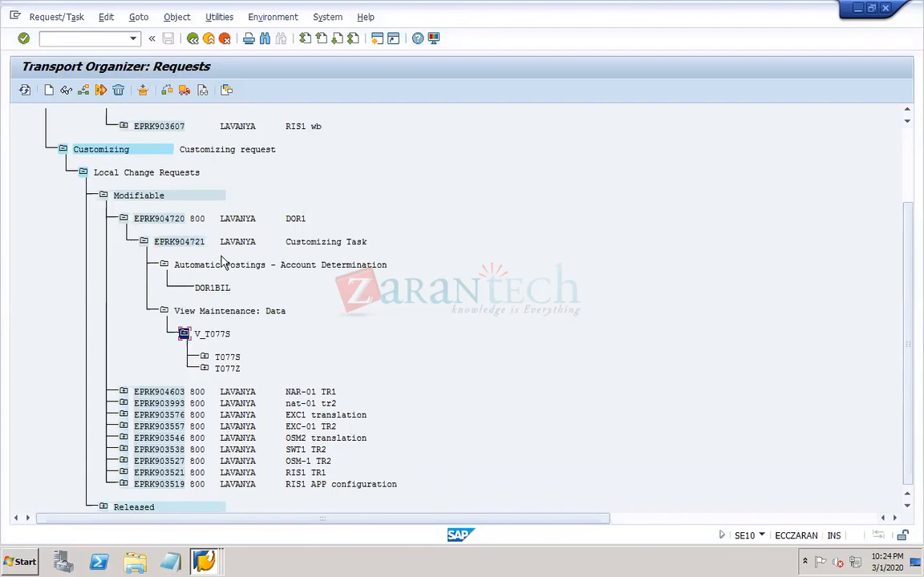
- Open the DOR1 request's customizing task in change mode, examine its object entries V_T077S and DOR1BIL, and return to the request list
click(187, 243)
double_click(176, 243)
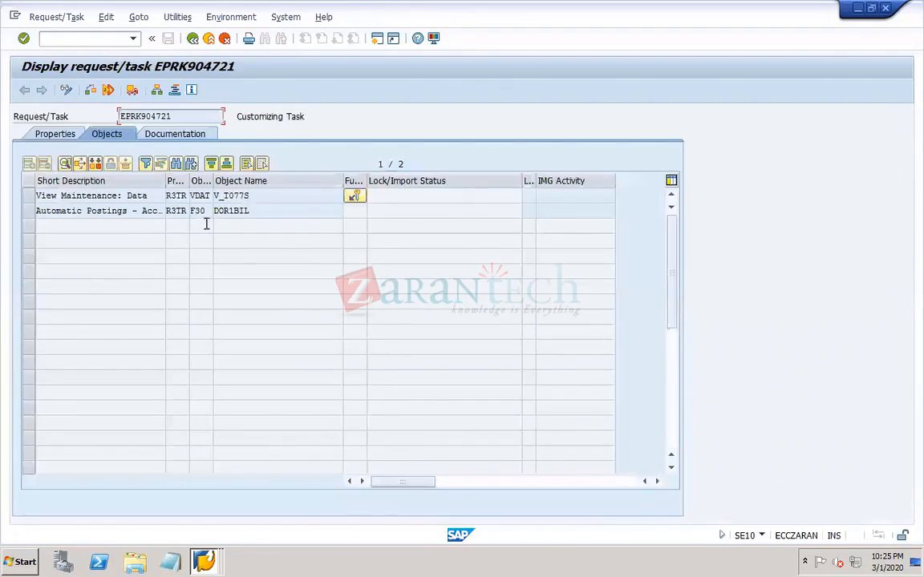
click(66, 89)
click(265, 195)
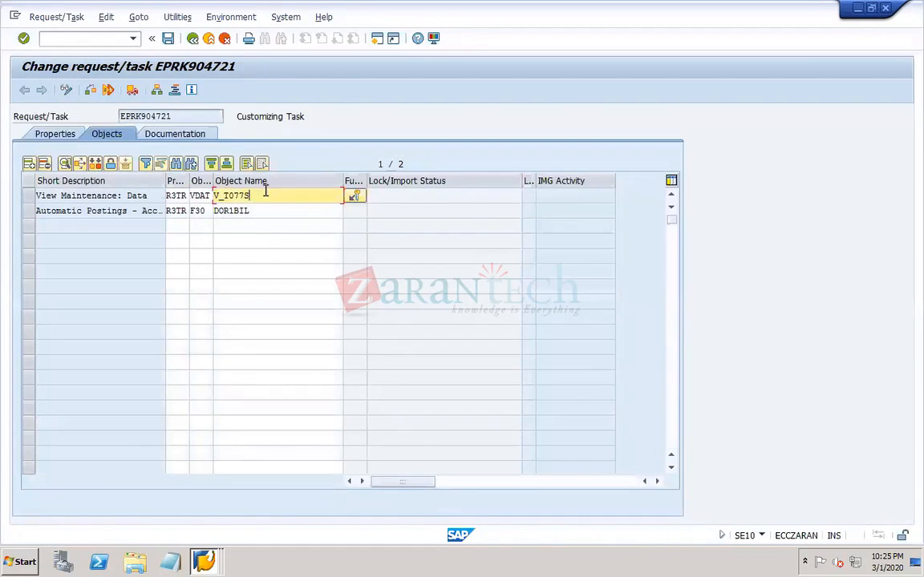
click(290, 212)
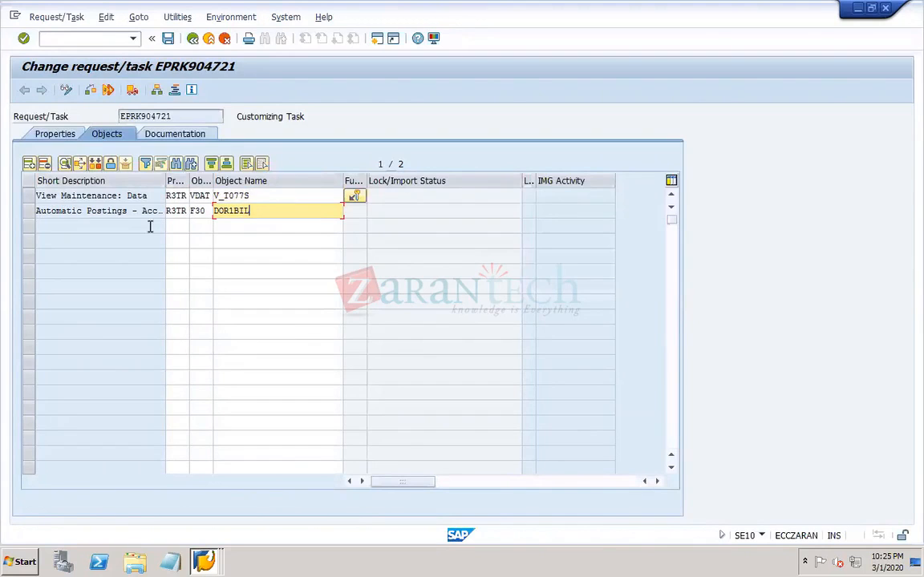
click(194, 37)
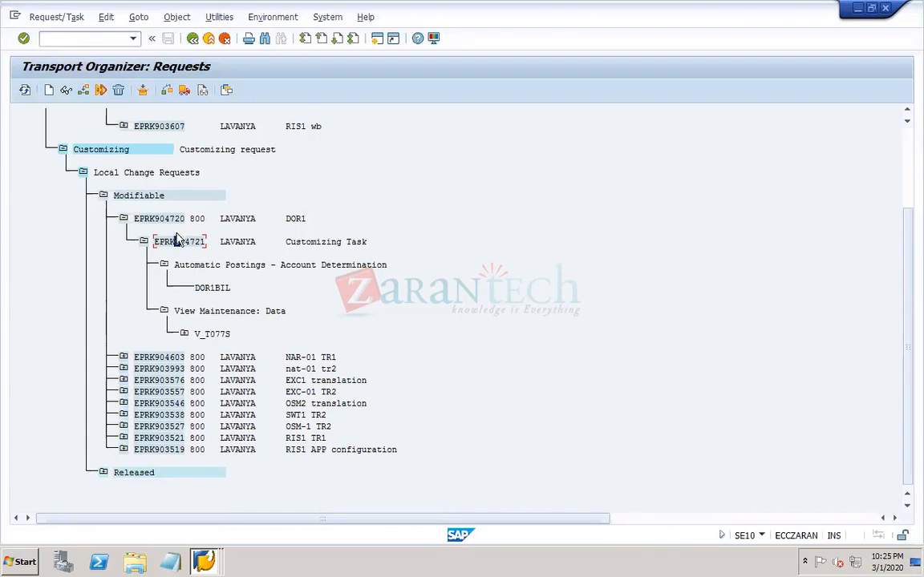
- Release the customizing task to the DOR1 request and review the released task's object list
click(184, 91)
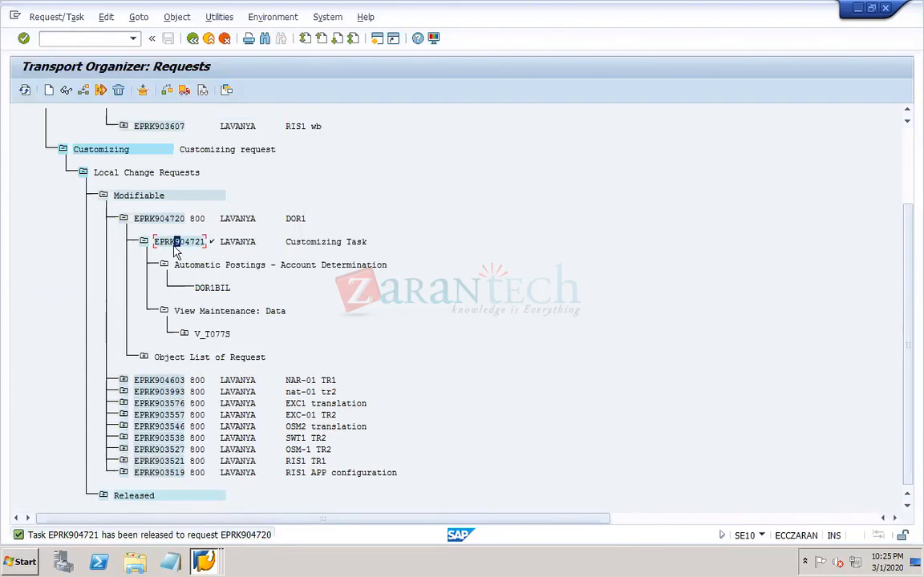
double_click(156, 241)
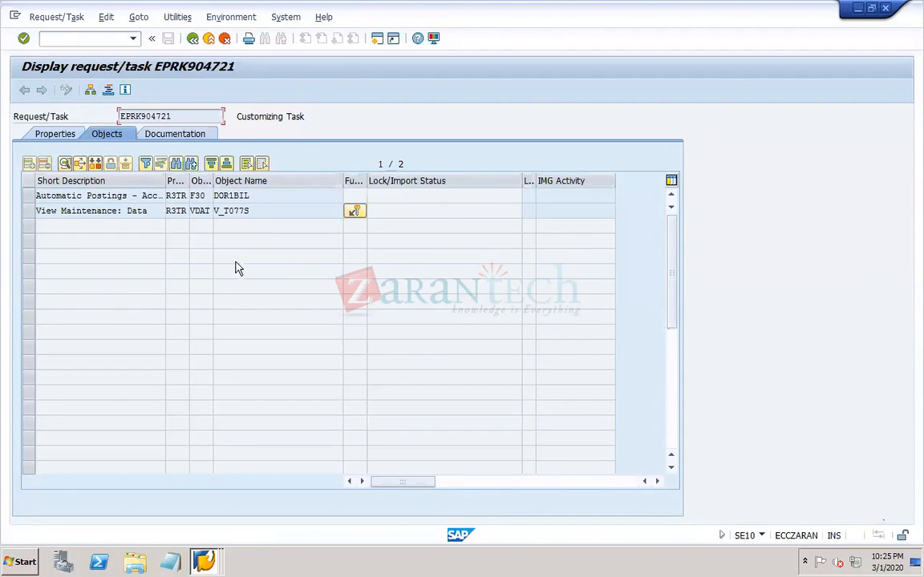
click(193, 38)
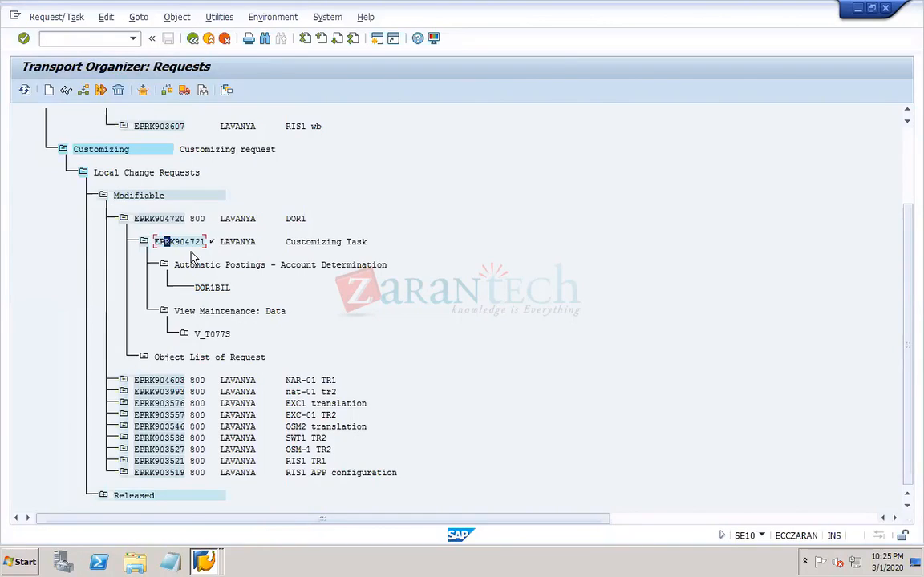
key(Up)
click(171, 242)
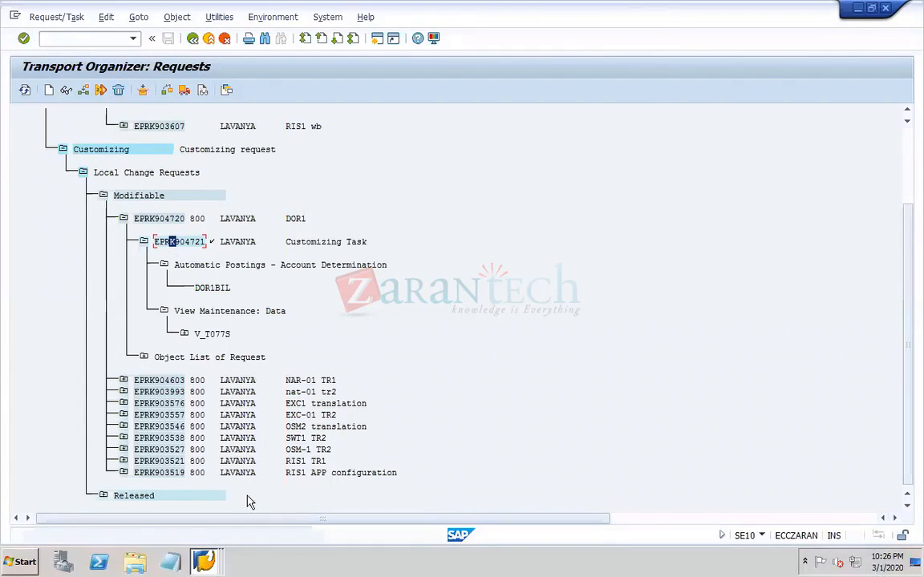
- Switch to the PowerPoint notes, add "Document types – OBA7" below the retained earnings line on slide 6, and save the presentation
click(206, 556)
click(199, 529)
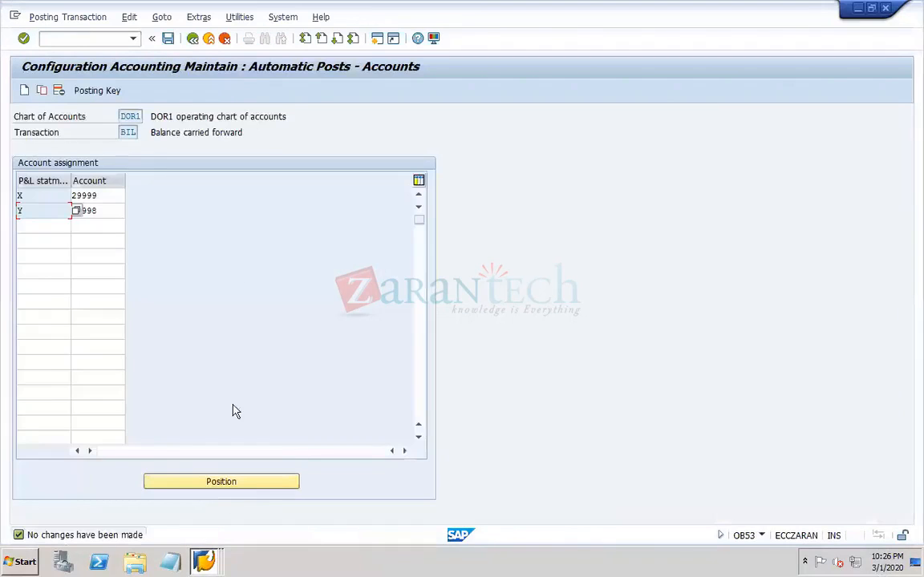
mouse_move(625, 568)
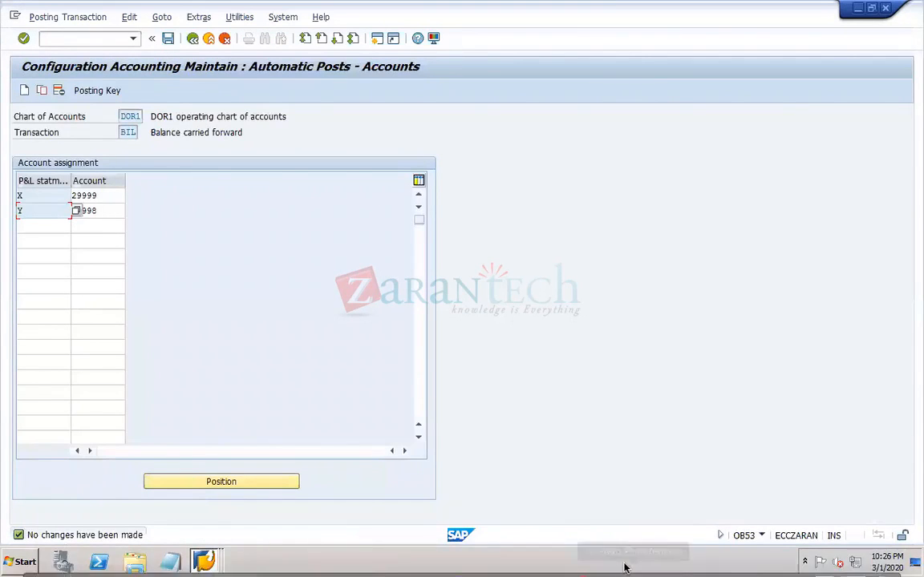
click(691, 559)
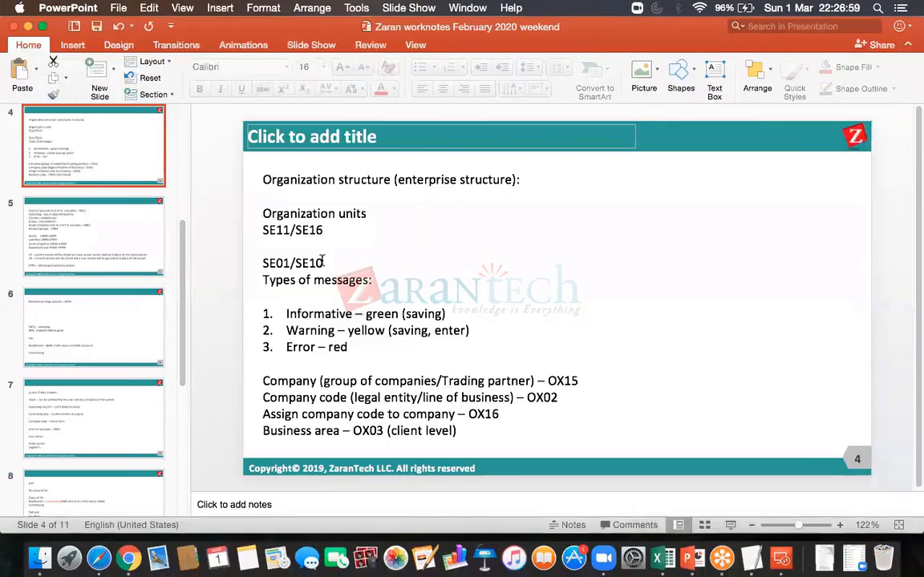
click(155, 255)
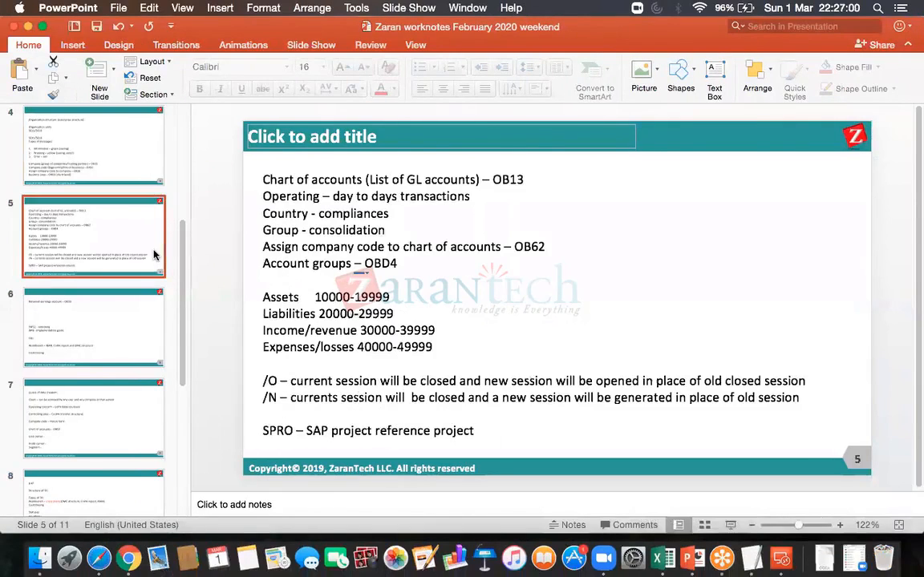
click(97, 314)
click(313, 196)
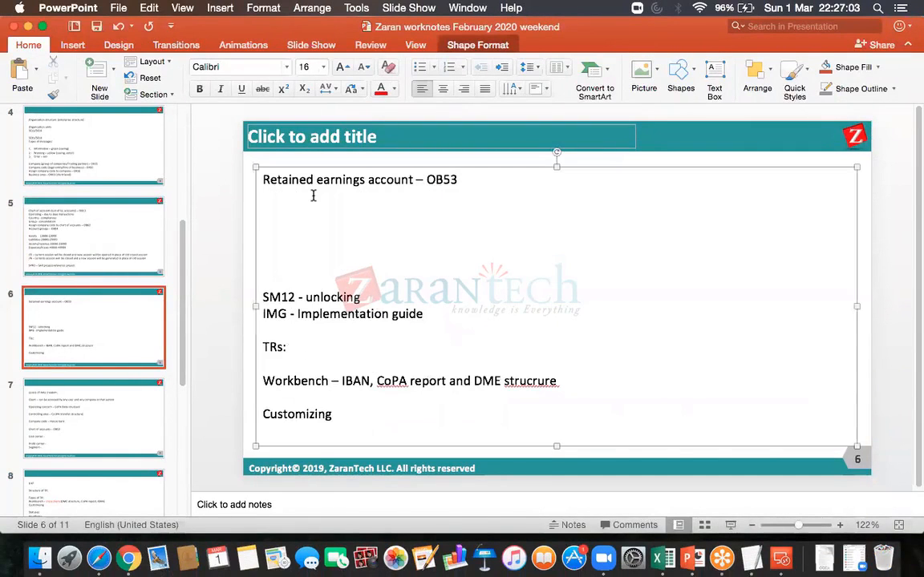
text(Document typ)
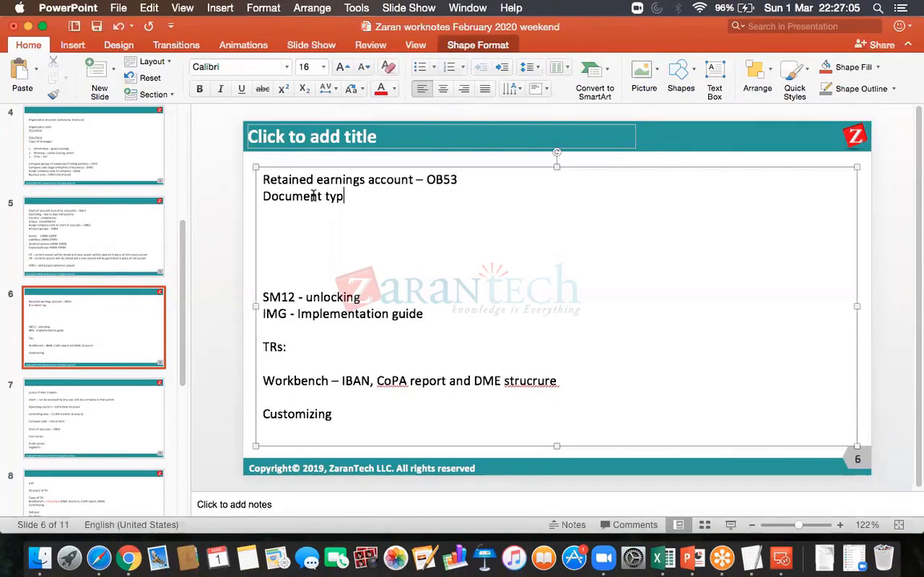
text(es - OBA7)
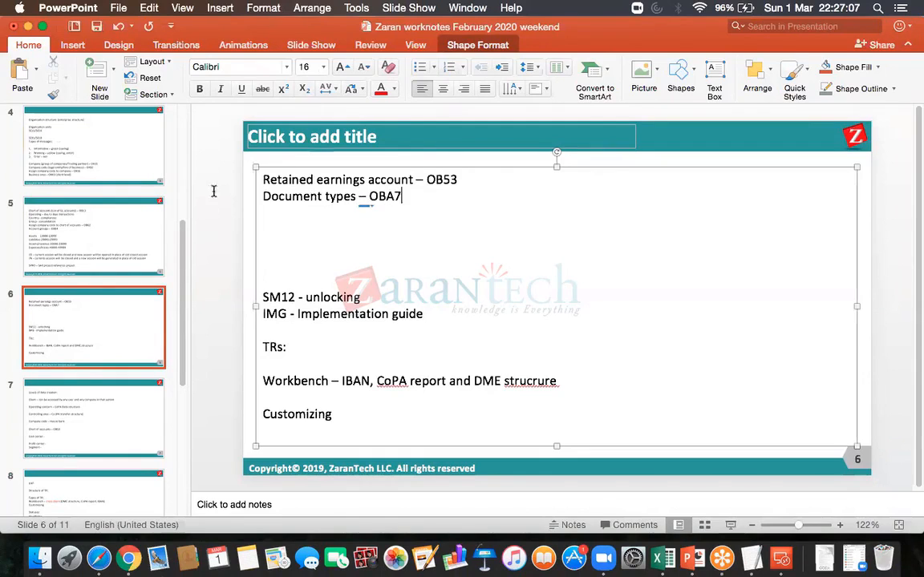
click(96, 27)
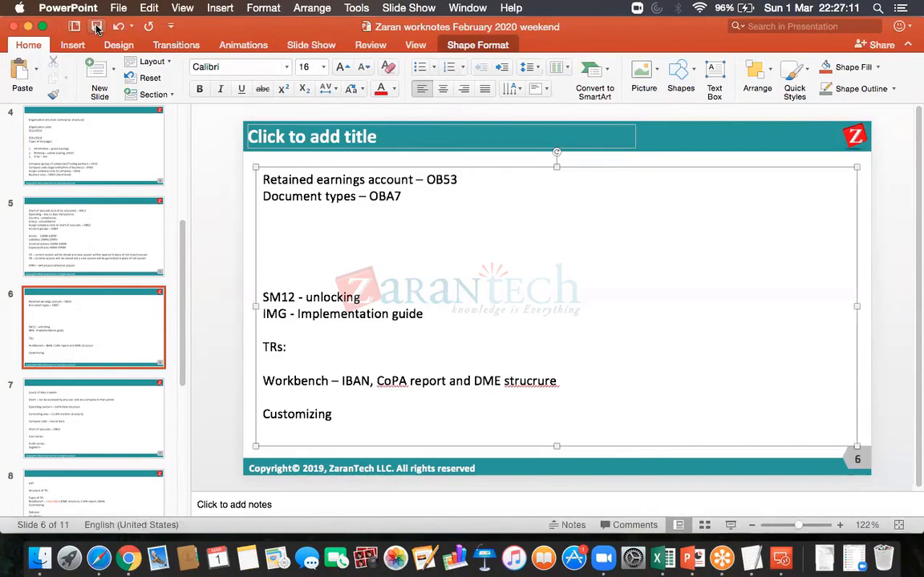
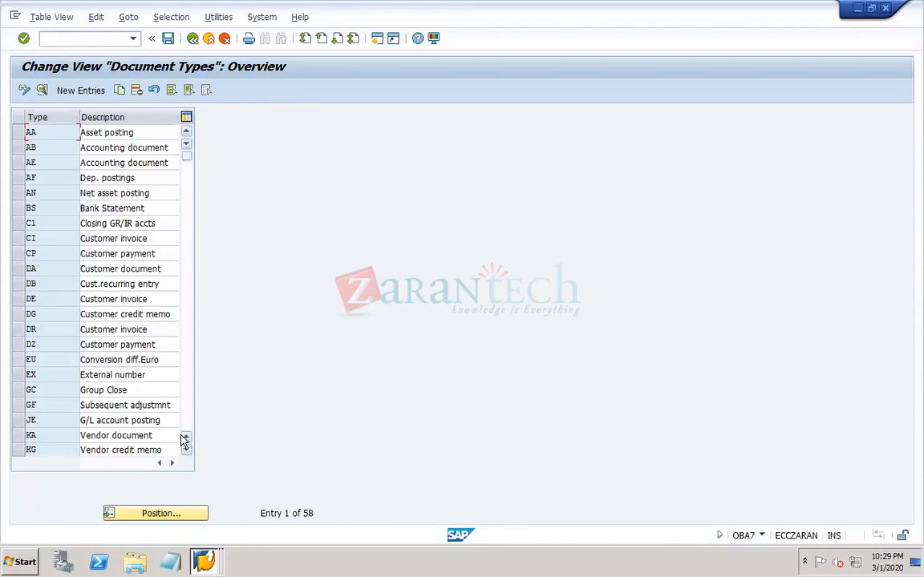
- Examine the document types overview, going through the customer document types from CI to DZ
click(186, 373)
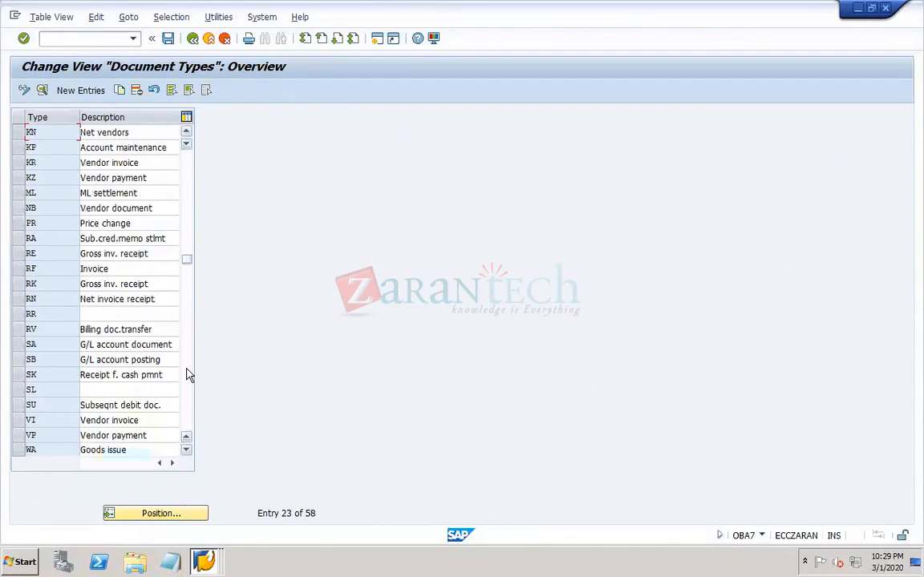
click(187, 426)
click(190, 175)
click(190, 175)
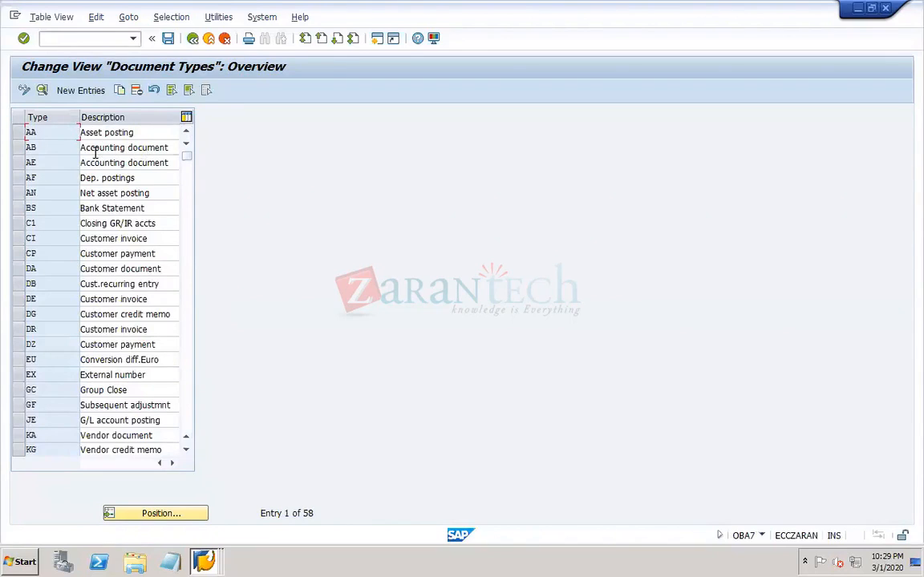
click(107, 238)
click(99, 254)
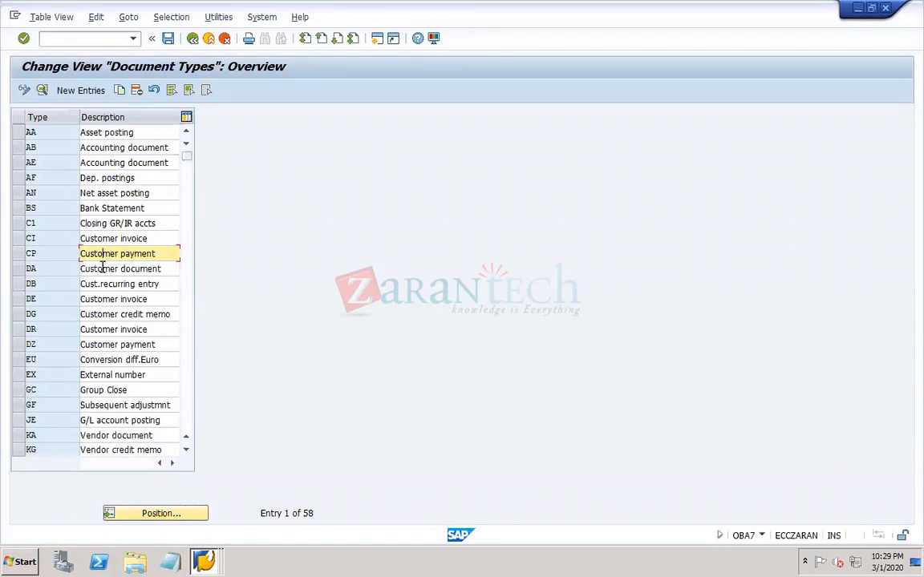
click(102, 269)
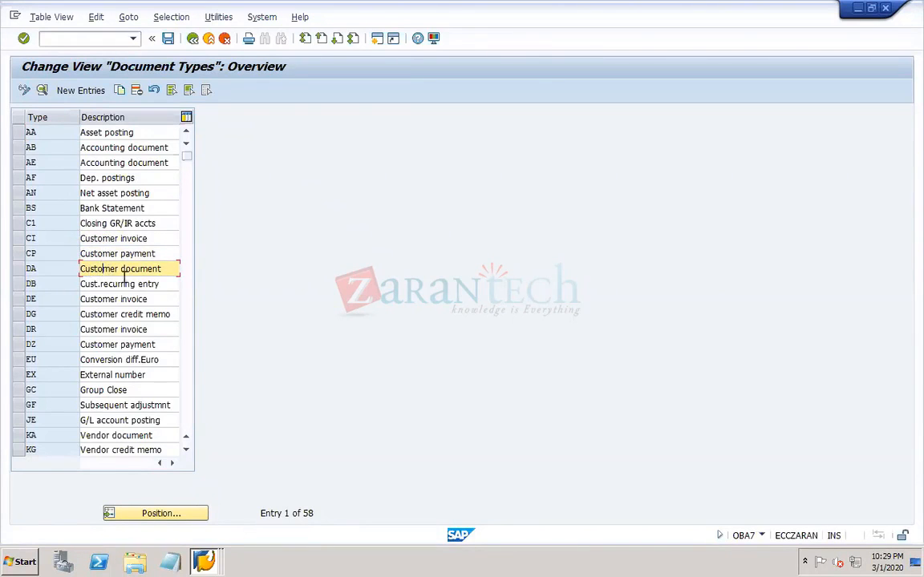
click(104, 286)
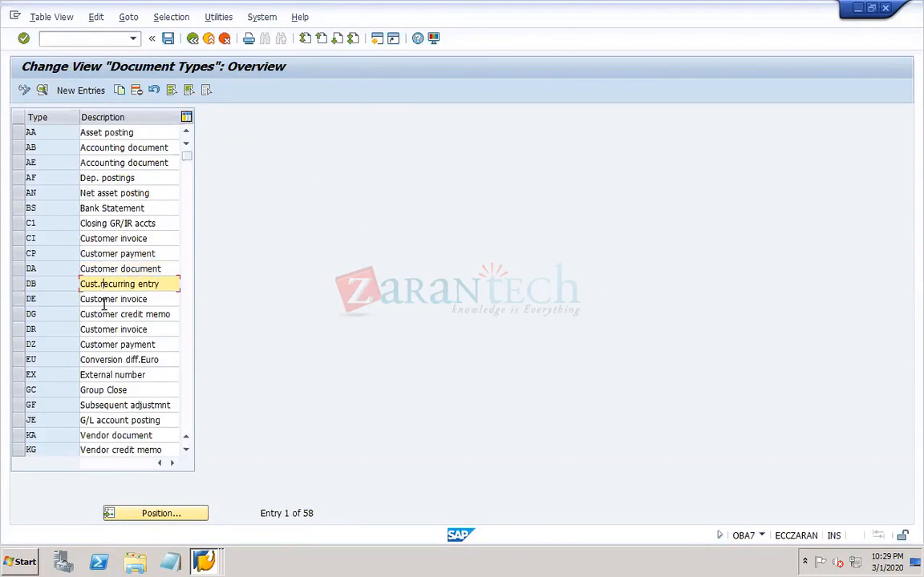
click(102, 300)
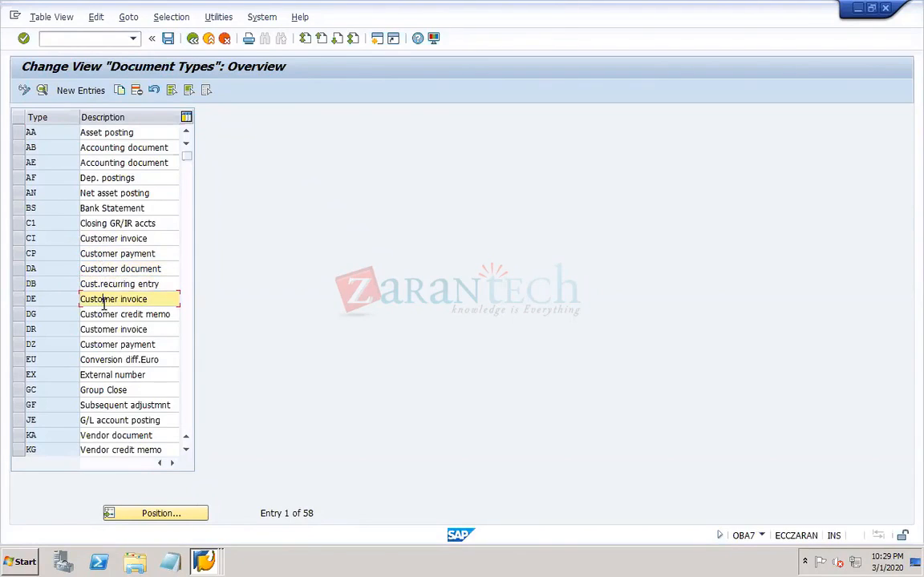
click(107, 238)
click(112, 299)
click(94, 314)
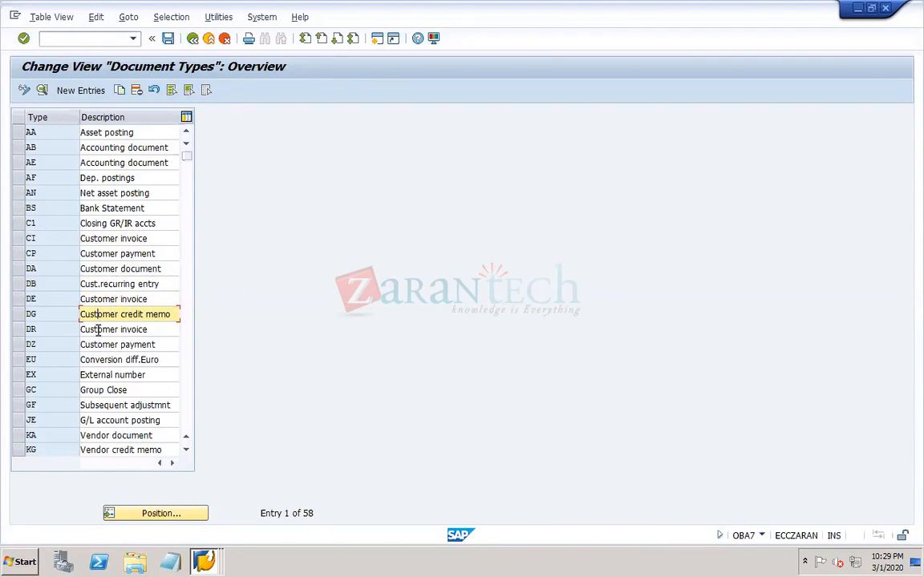
click(98, 330)
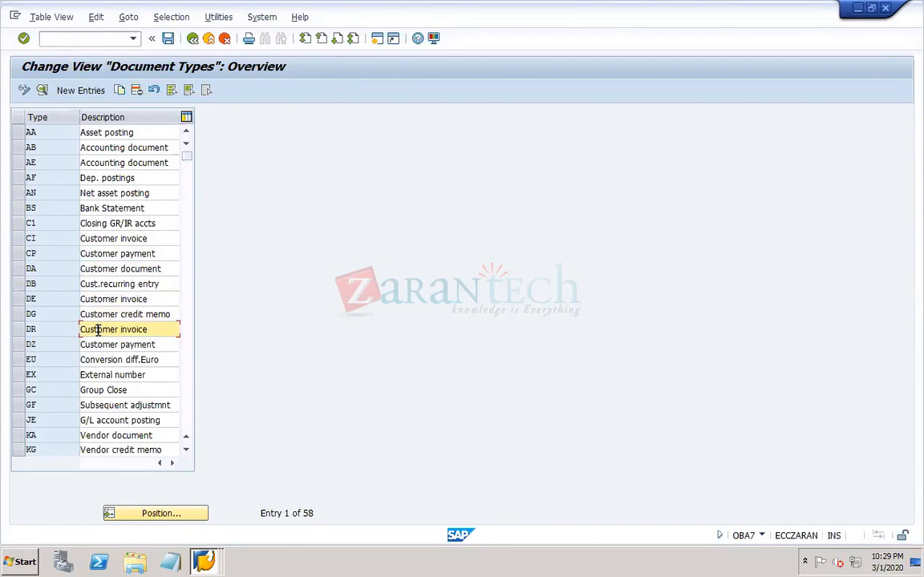
click(95, 344)
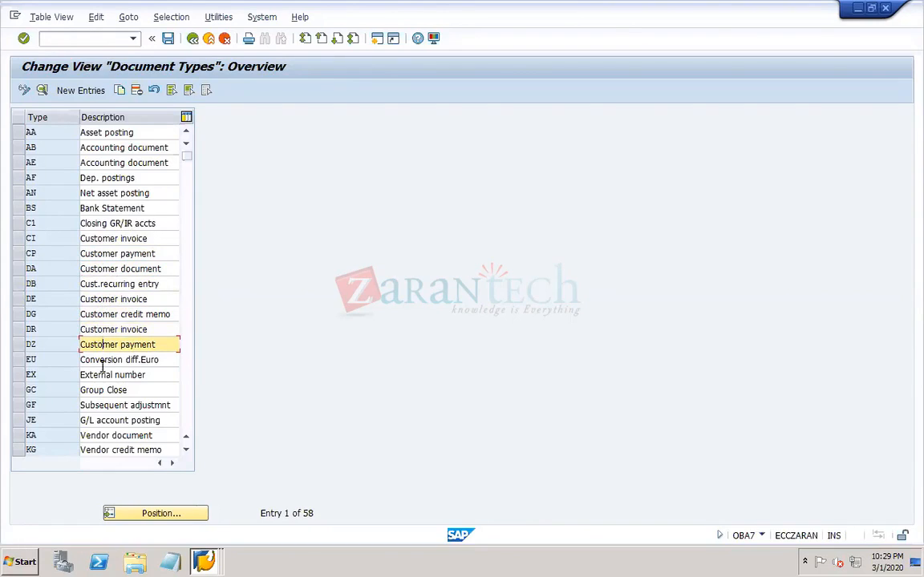
- Examine the vendor document types from KA and KG through KZ and NB
click(112, 436)
click(116, 450)
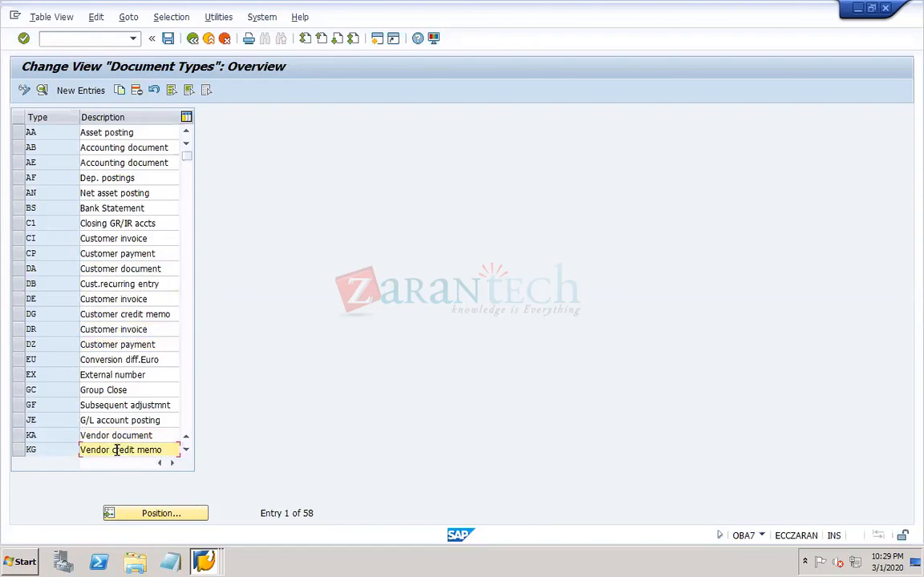
click(187, 419)
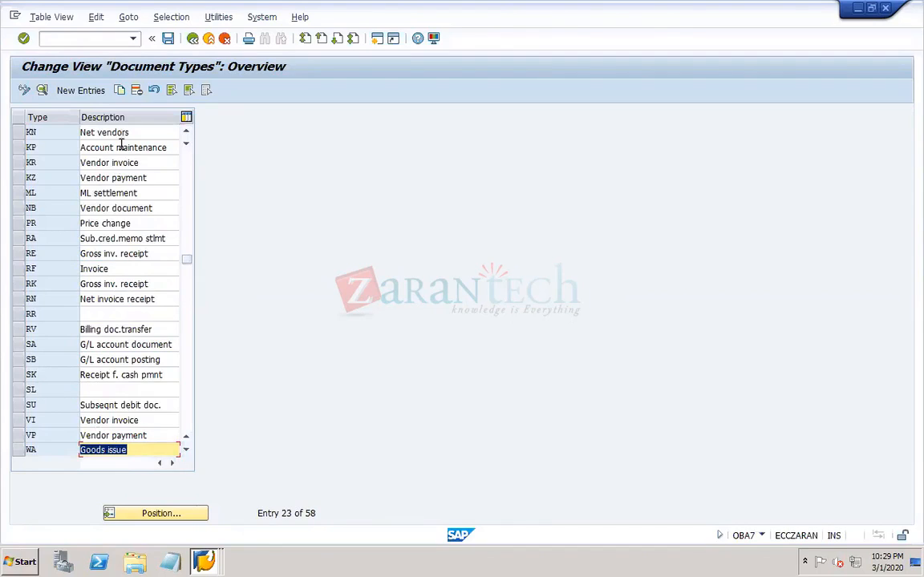
click(114, 132)
click(115, 148)
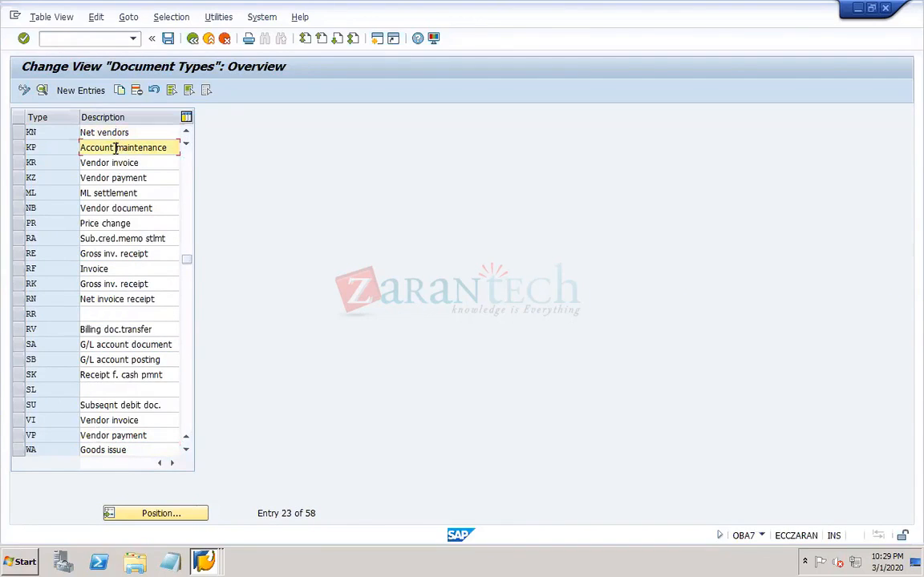
click(109, 163)
click(104, 178)
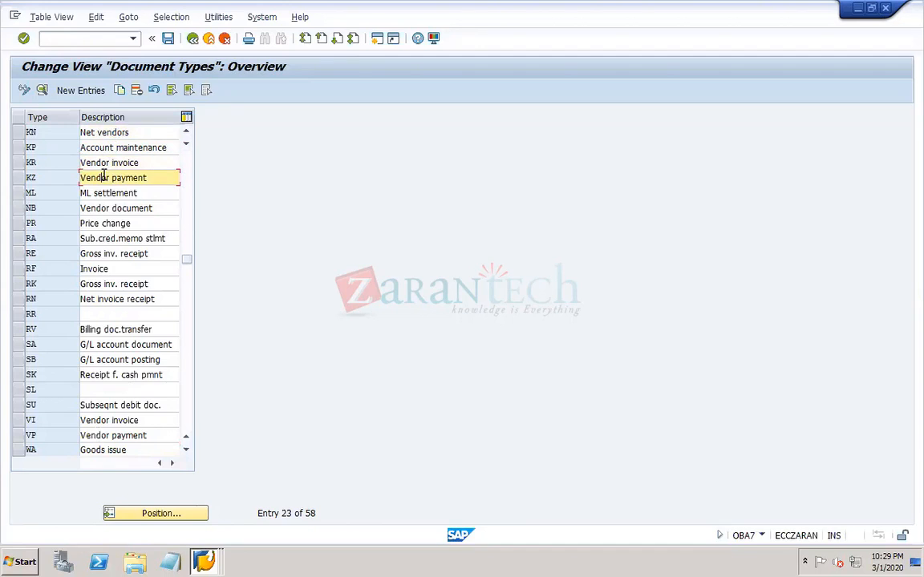
click(95, 208)
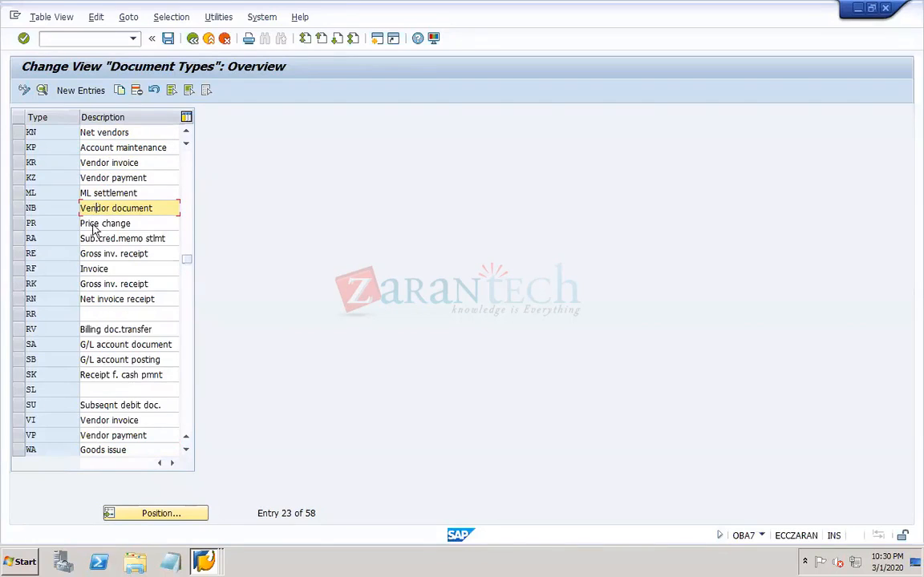
- Review the payment document types DZ for customers and KZ for vendors, along with the G/L account types
click(188, 171)
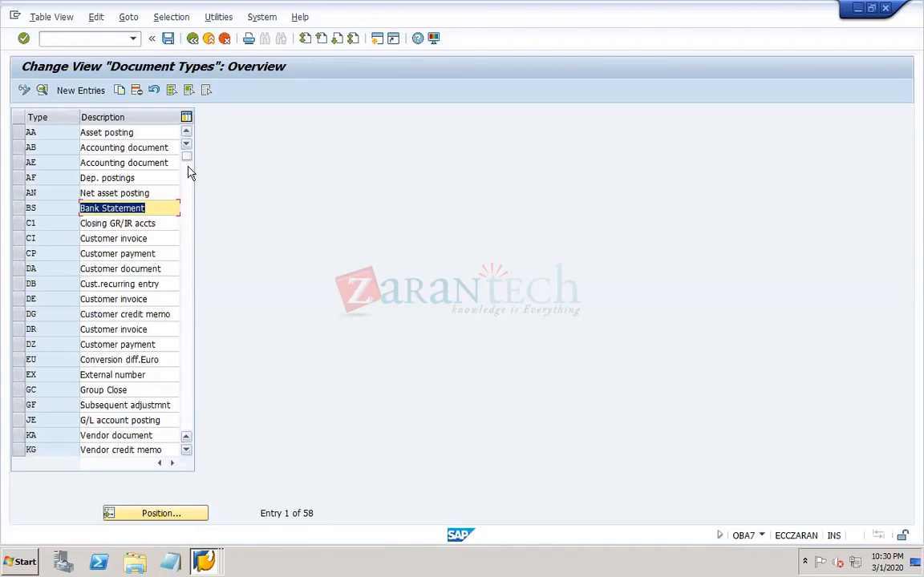
click(69, 348)
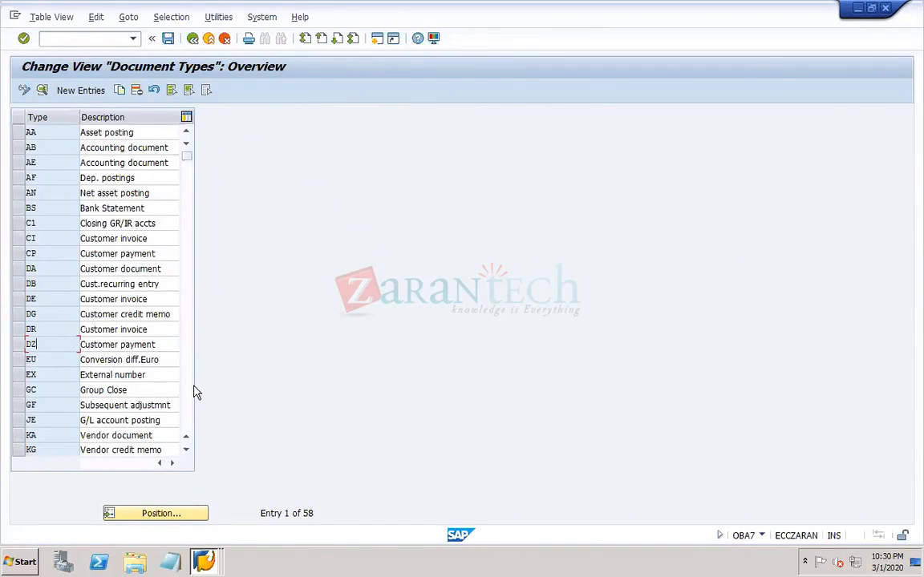
click(118, 345)
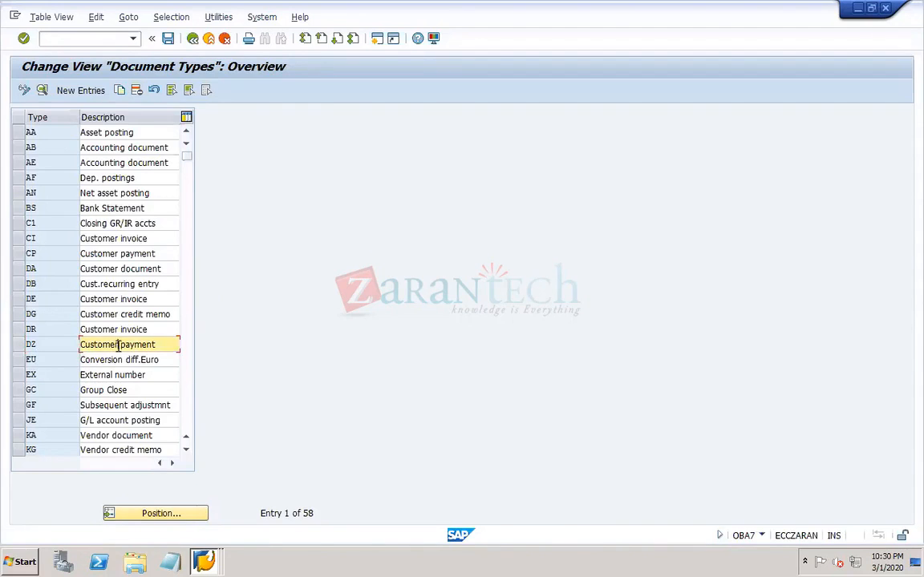
click(190, 397)
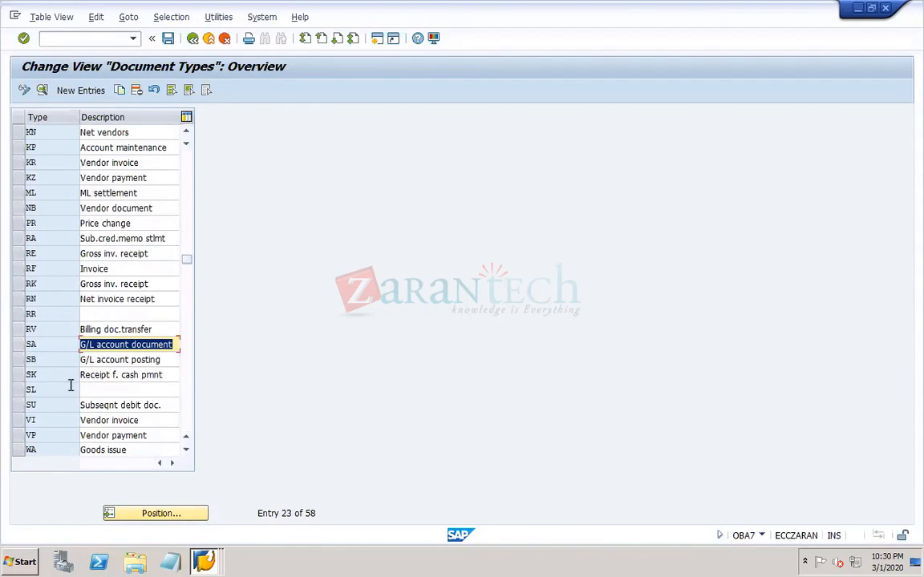
click(60, 177)
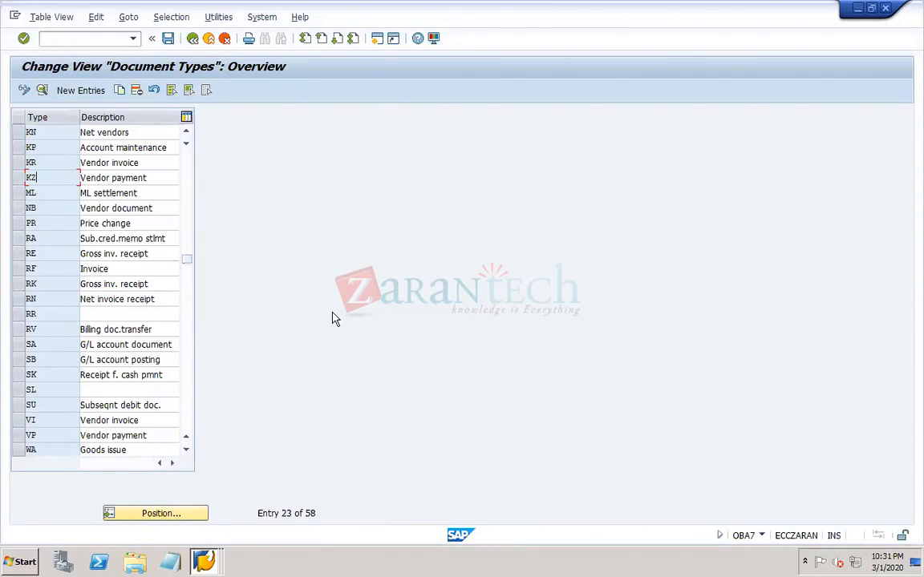
mouse_move(732, 15)
- Open the details of document type SA (G/L account document) and go to its number range maintenance
click(20, 344)
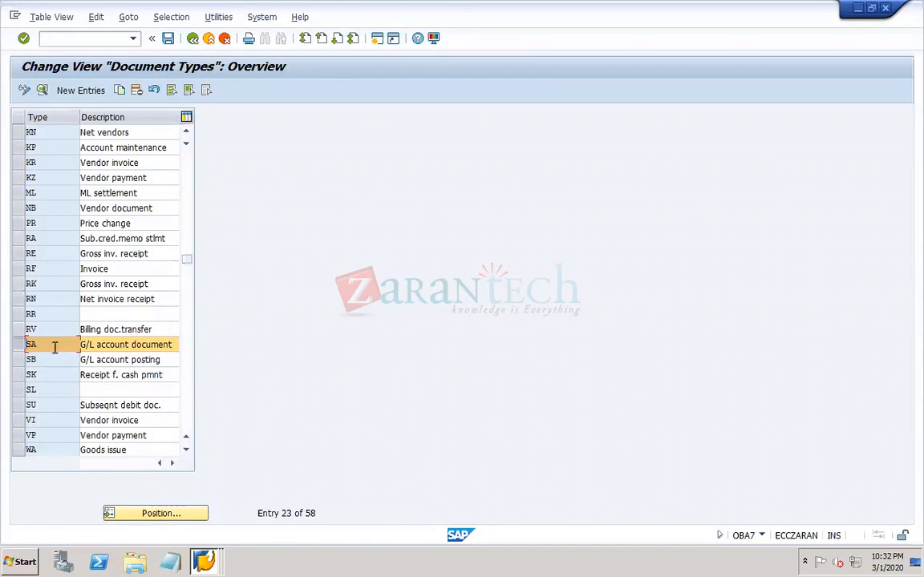
double_click(53, 345)
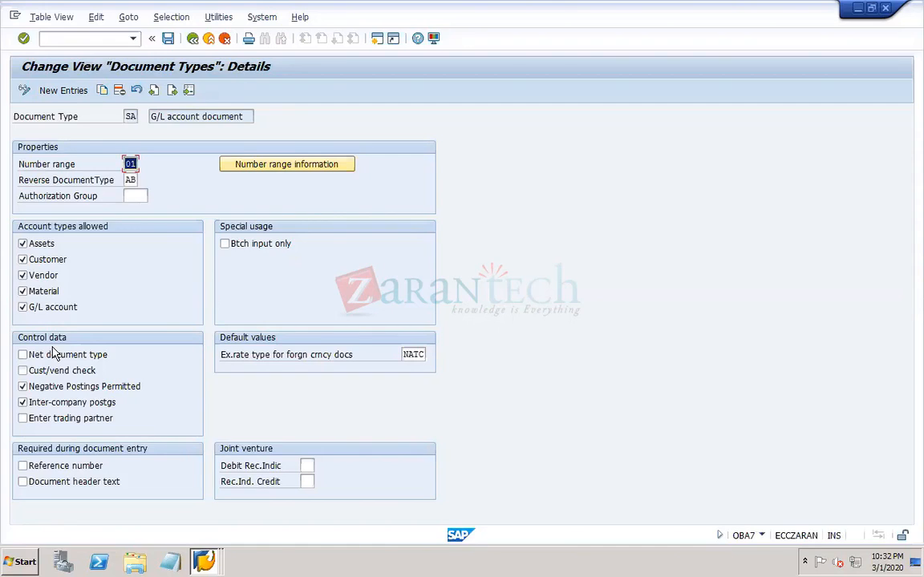
click(167, 116)
click(274, 172)
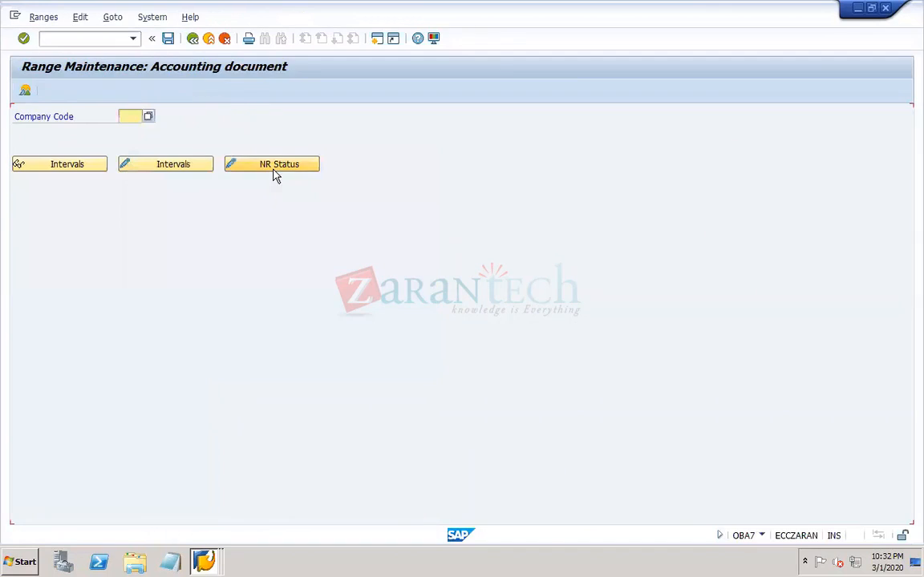
- Open the accounting document intervals of company code DOR1 for editing and widen the number column
click(127, 116)
text(dor1)
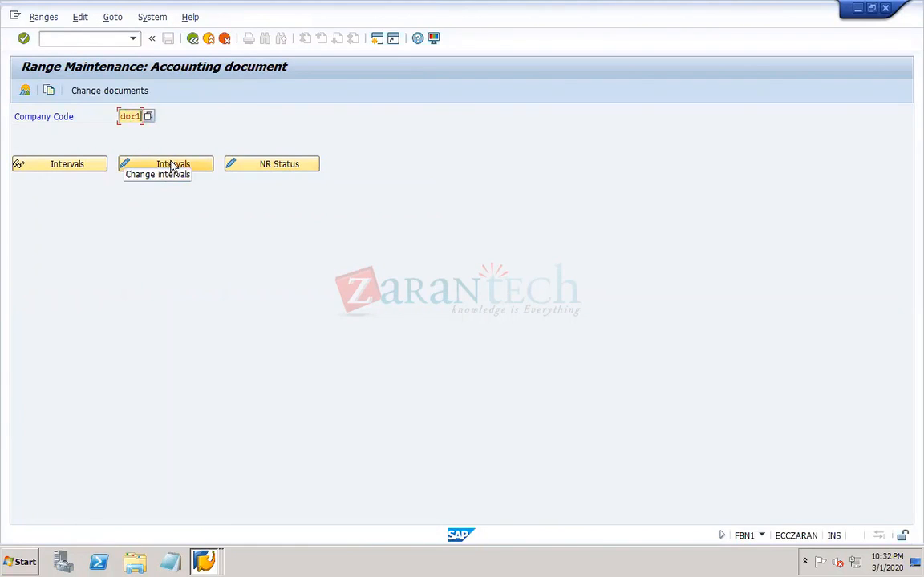
click(171, 162)
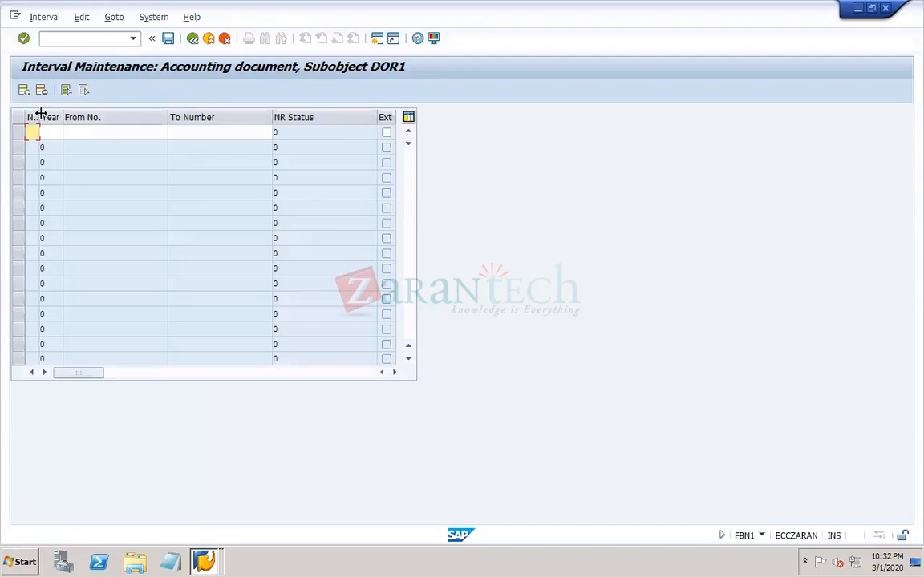
drag(47, 113, 68, 113)
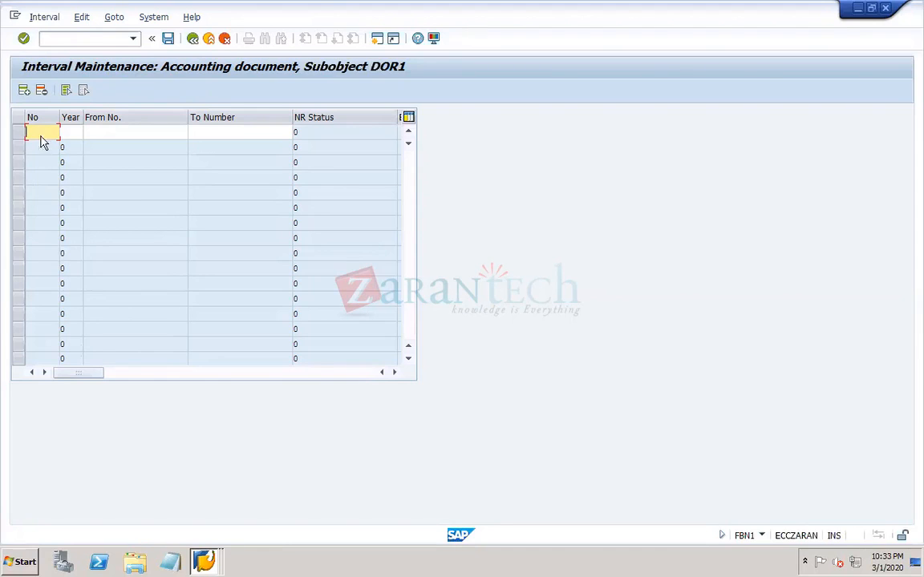
- Enter number range 01 with year 2020 in the first interval row
text(1)
key(Tab)
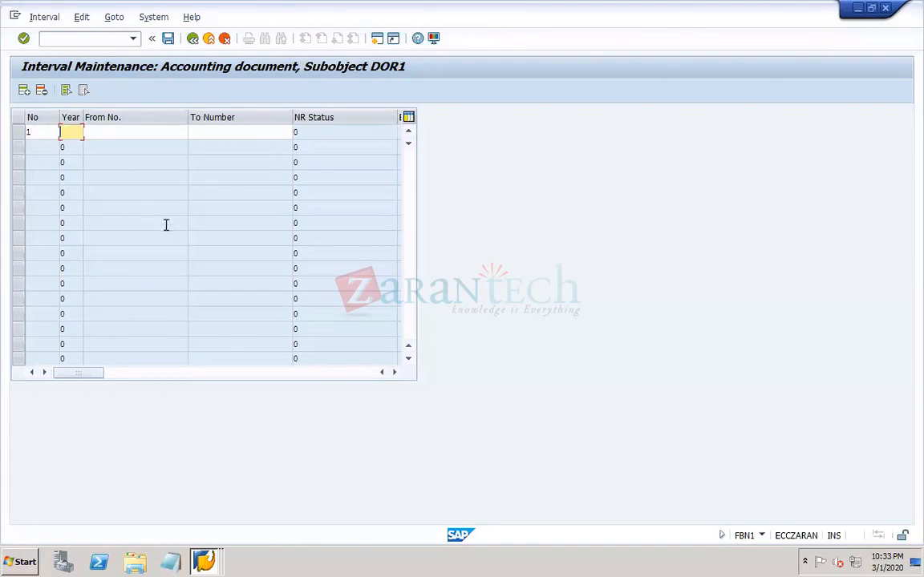
click(47, 136)
key(BackSpace)
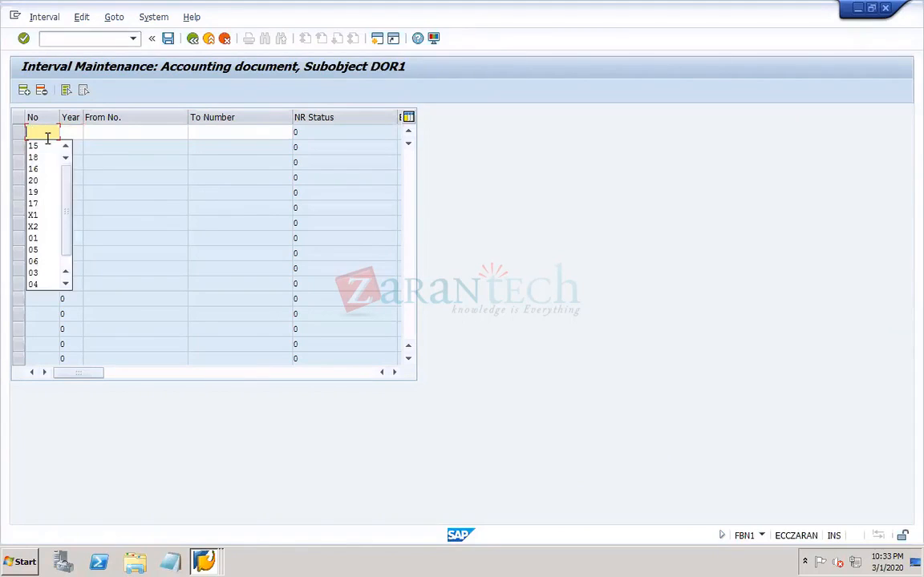
text(01)
key(Tab)
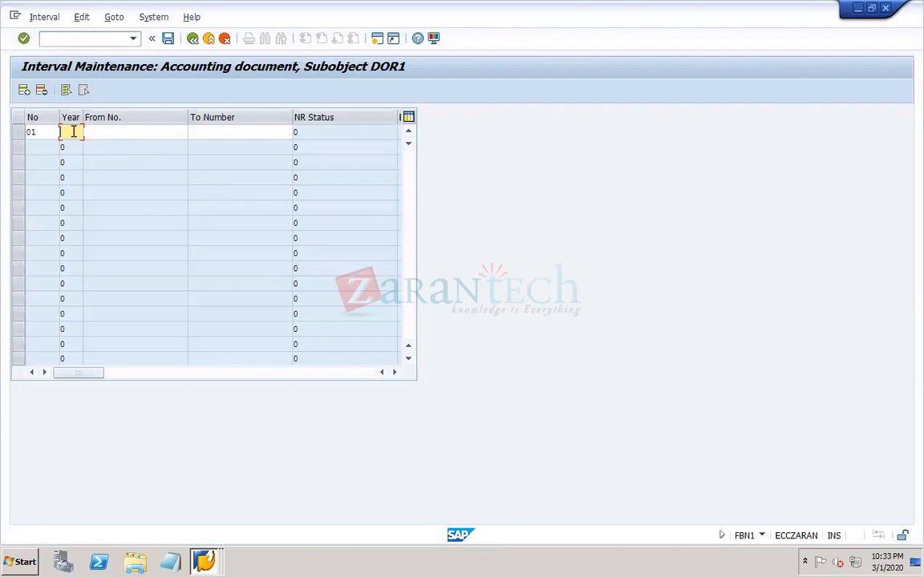
text(2020)
key(Tab)
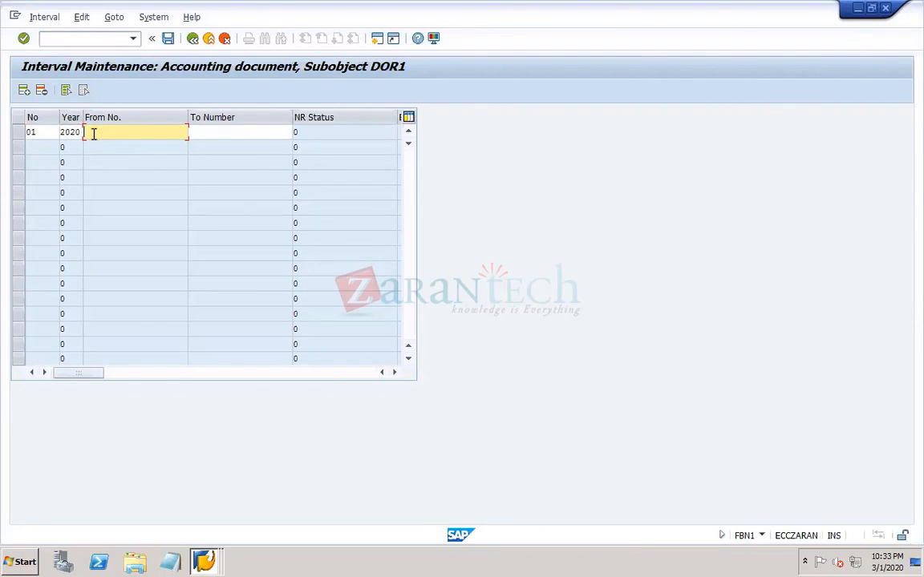
- Set interval 01 to run from 1 to 19999 and narrow the From No. column
text(1)
key(Tab)
text(19999)
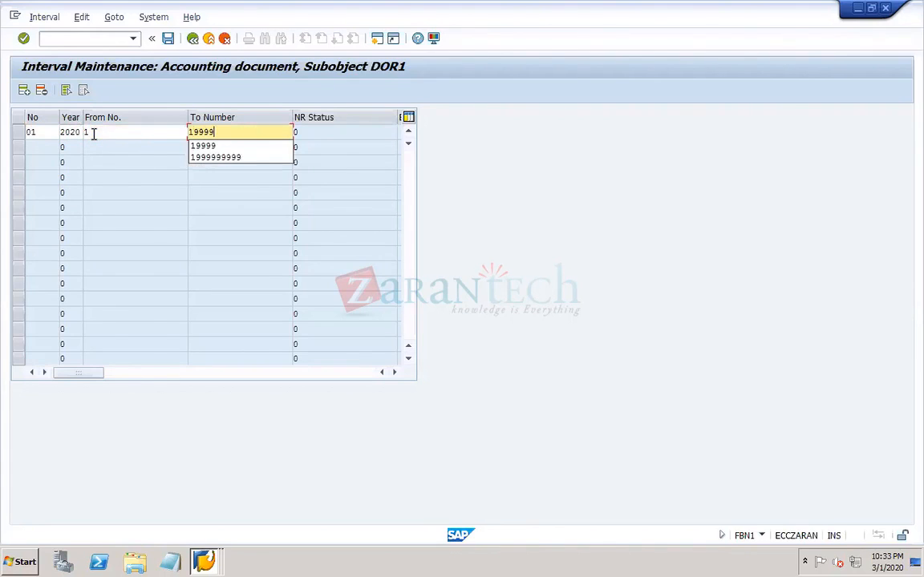
key(Tab)
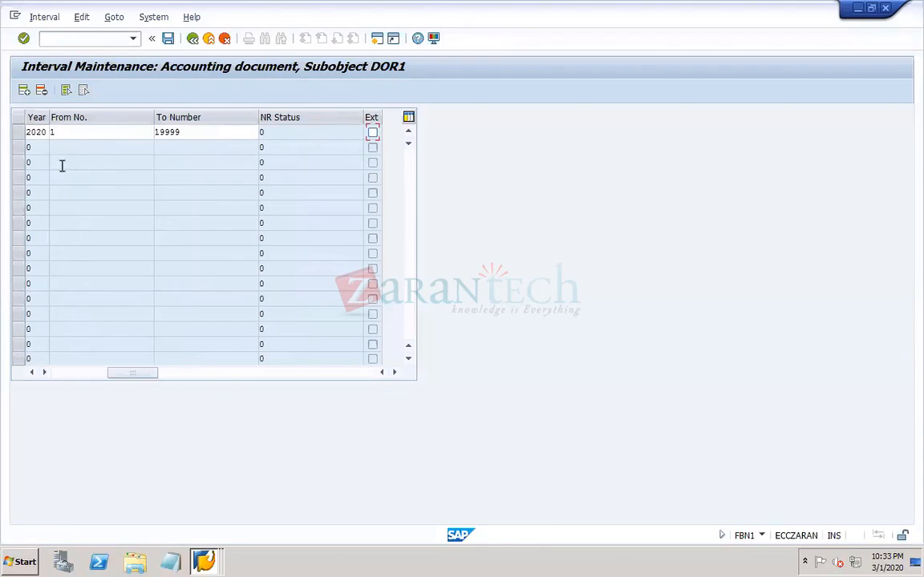
click(63, 377)
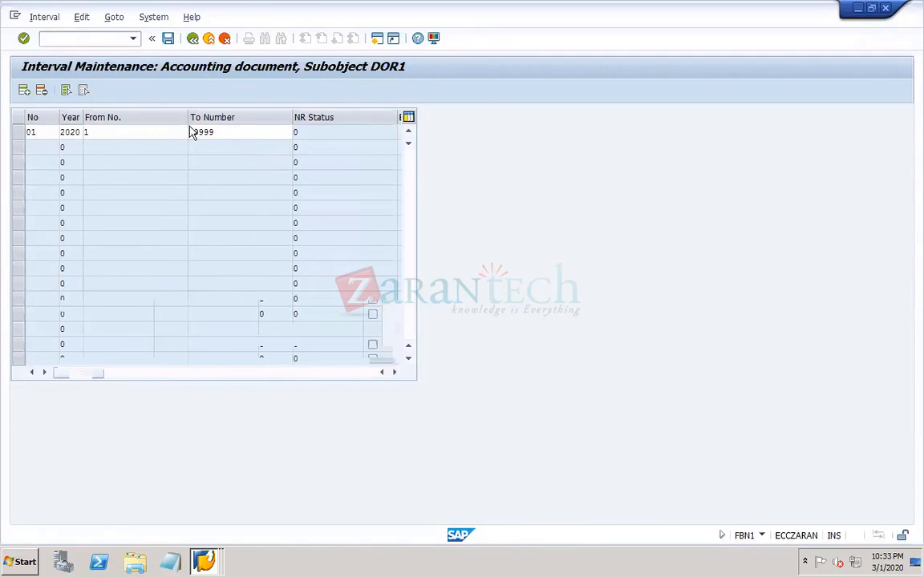
drag(186, 122, 138, 123)
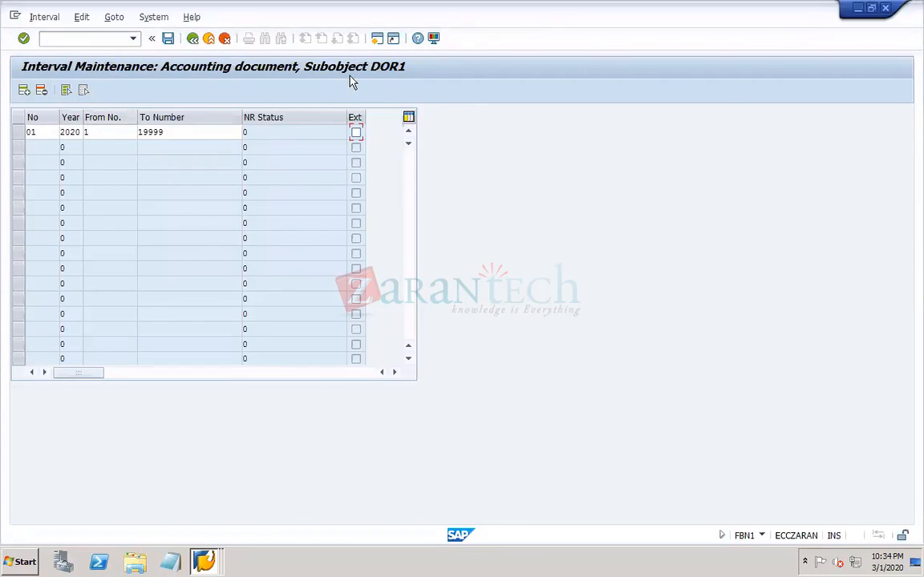
- Change the upper limit of interval 01 to 1999
click(208, 132)
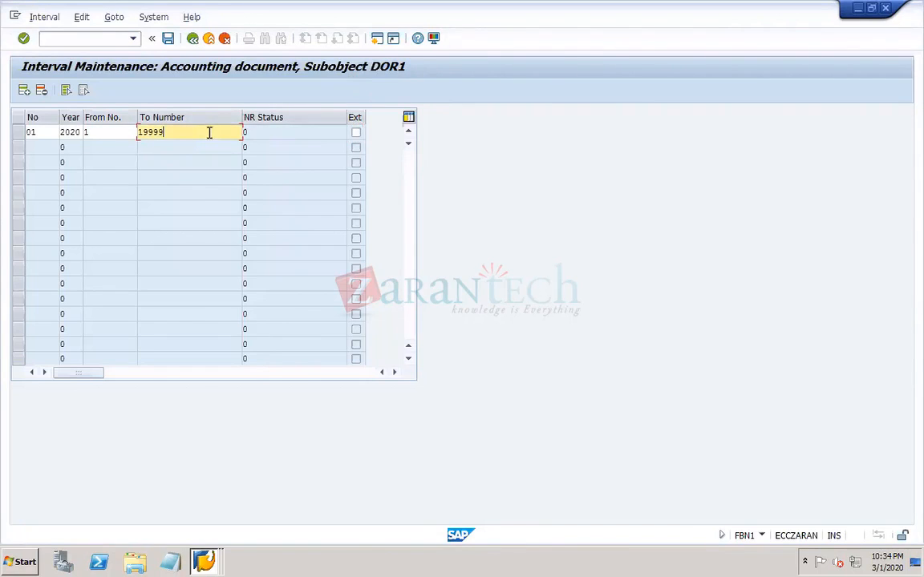
text(99999)
drag(199, 132, 159, 131)
key(BackSpace)
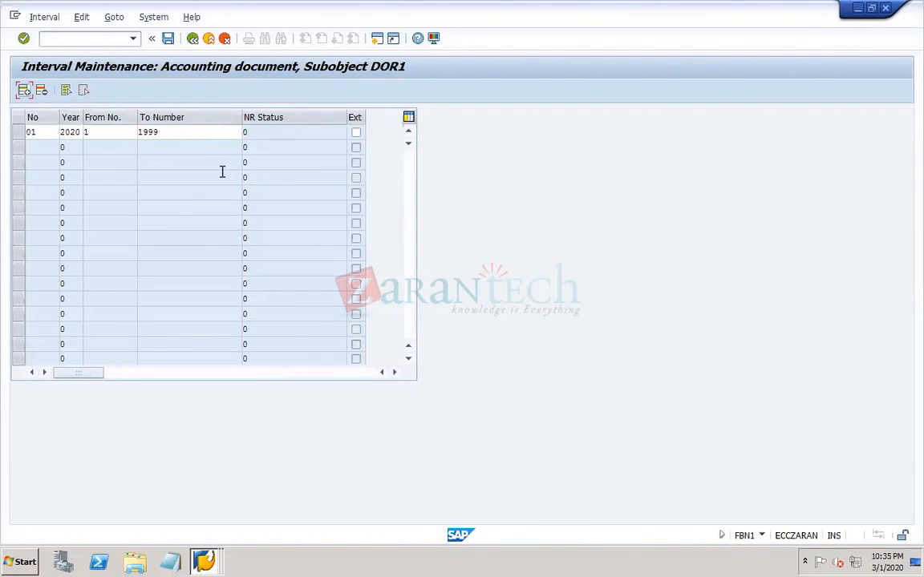
- Try the external numbering option on interval 01
click(275, 125)
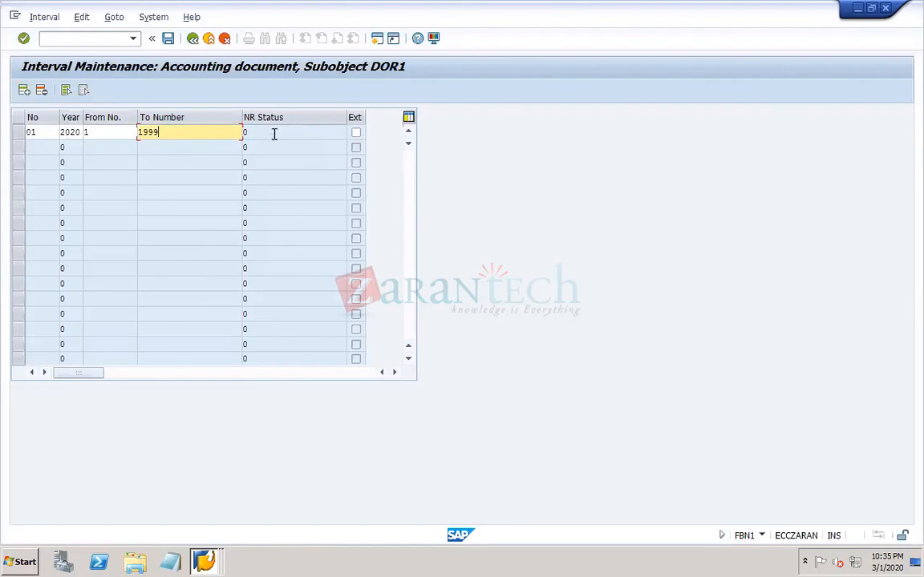
click(266, 132)
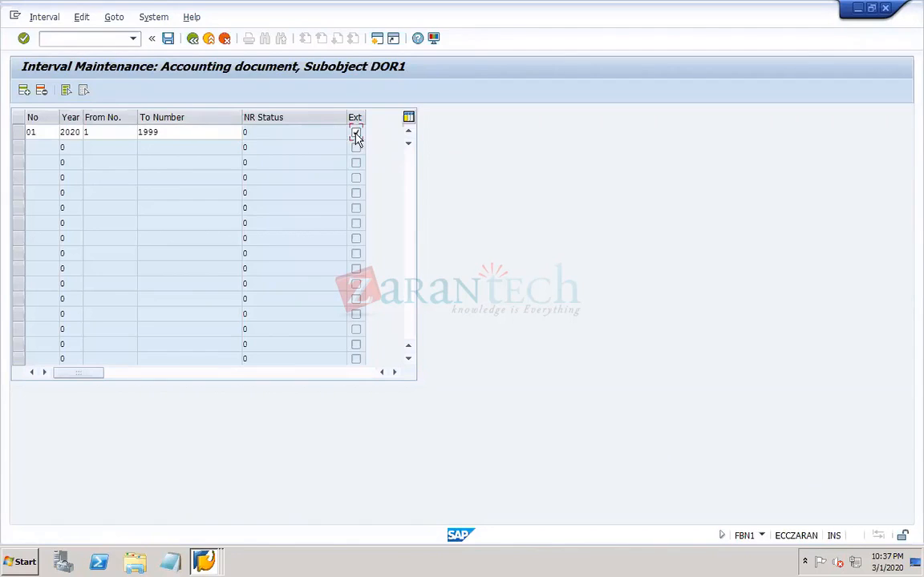
click(355, 133)
click(356, 132)
- Raise the upper limit of interval 01 to 199999
click(90, 133)
text(1)
click(161, 137)
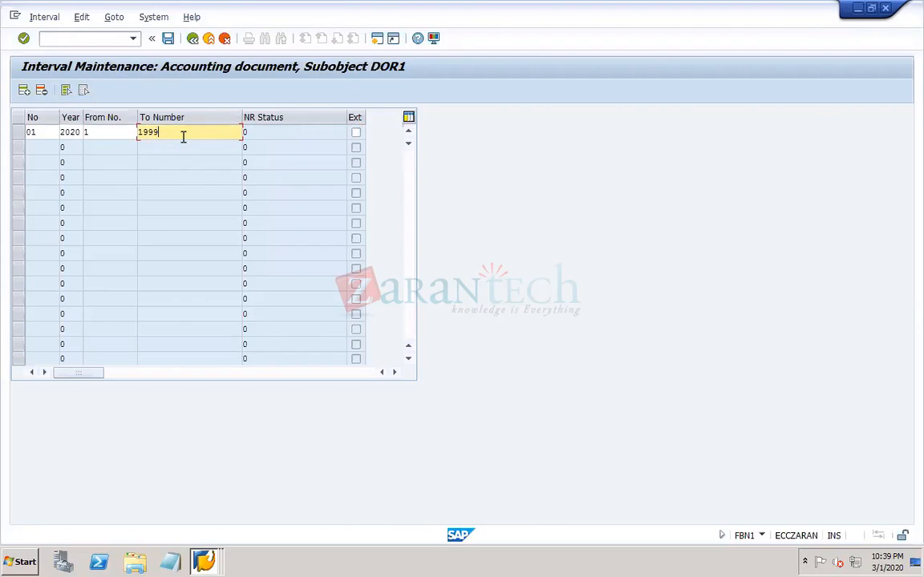
text(99)
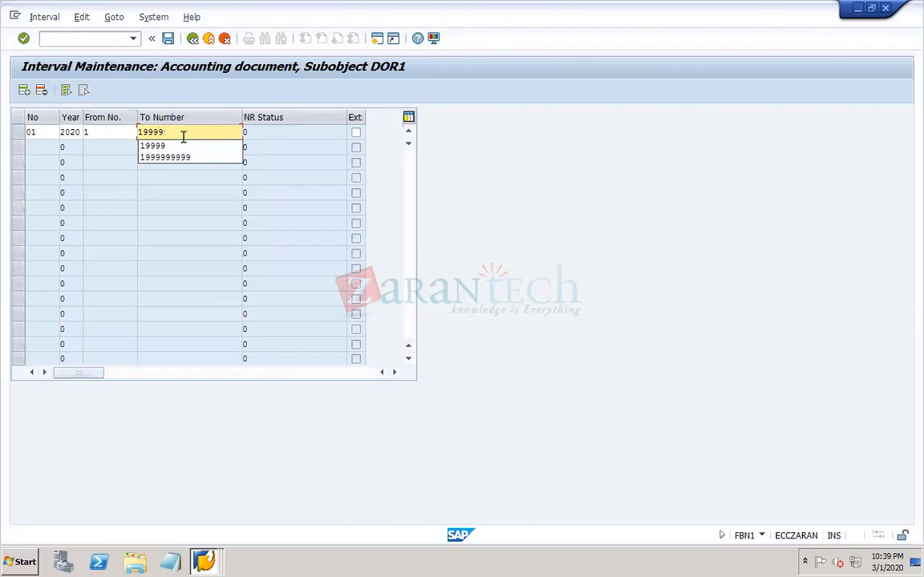
click(199, 233)
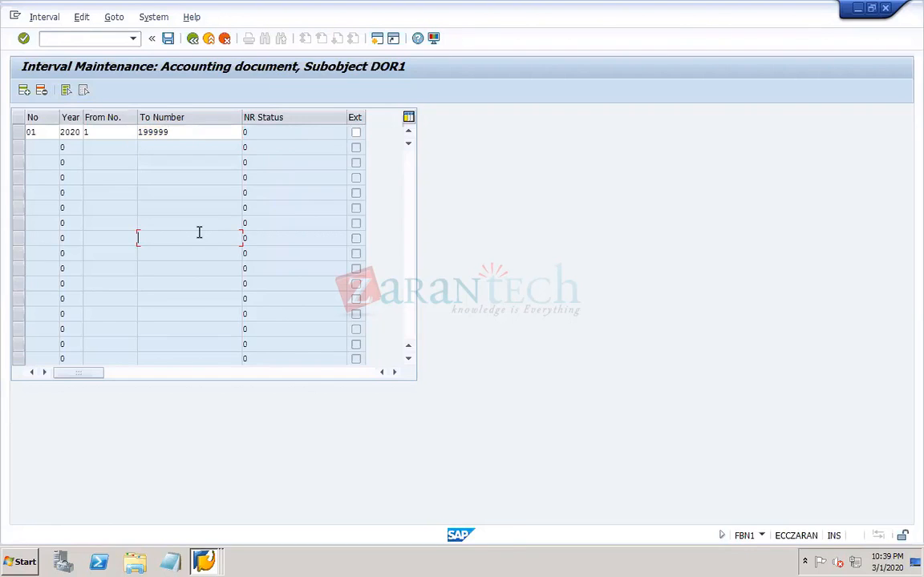
click(214, 131)
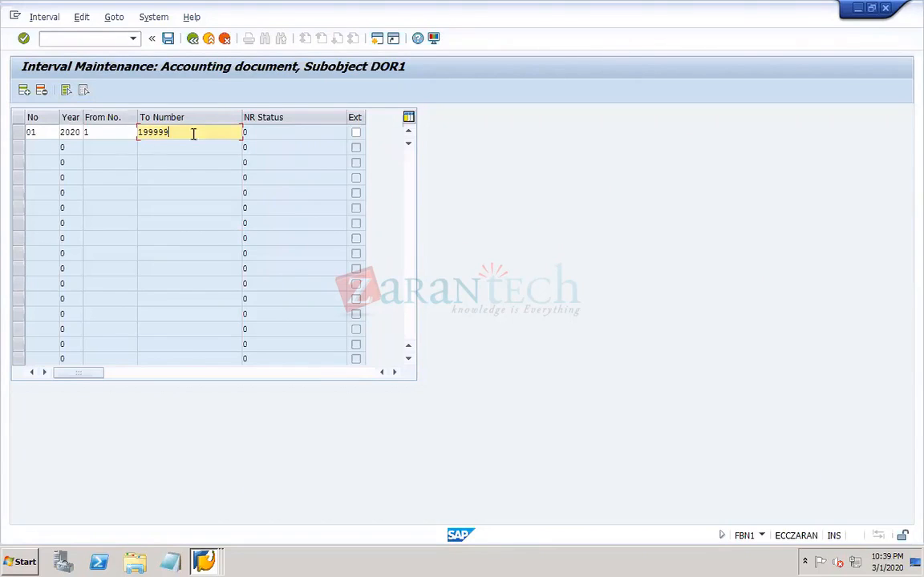
click(40, 131)
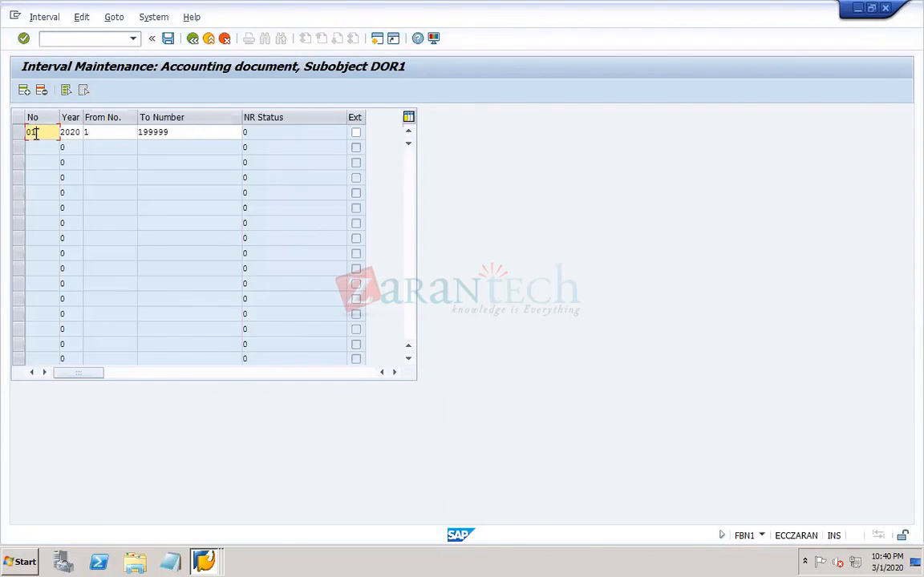
- Open the G/L account posting transaction F-02 in a new session and set the document type to SB
click(84, 40)
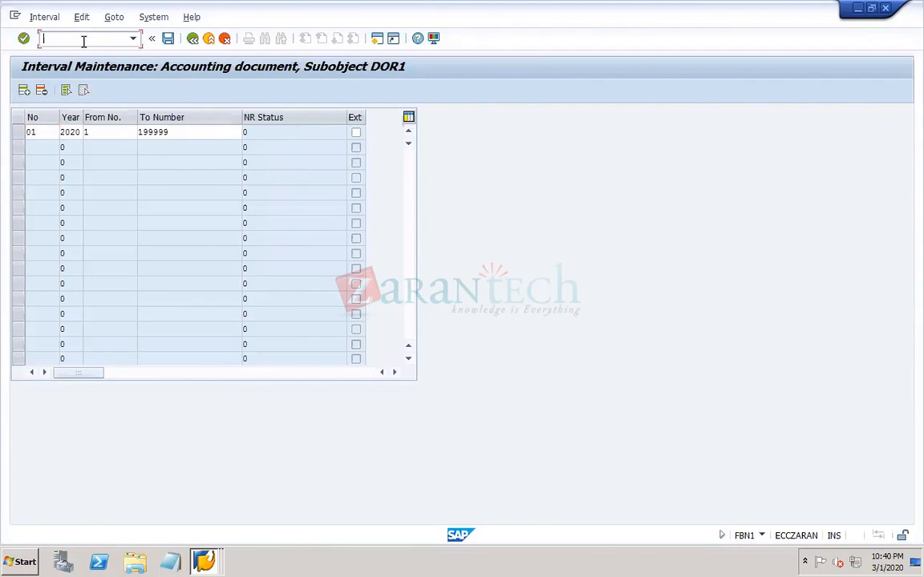
text(/of-02)
key(Return)
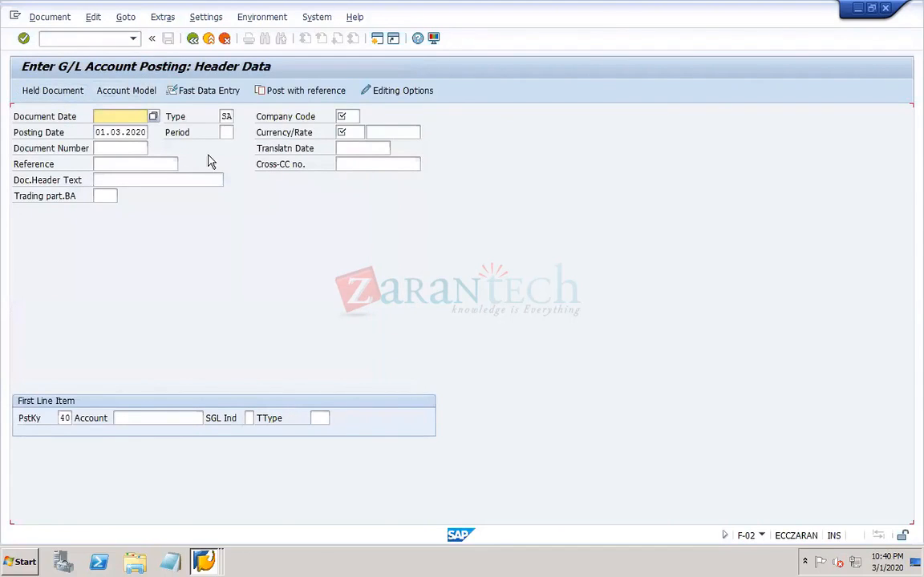
click(231, 116)
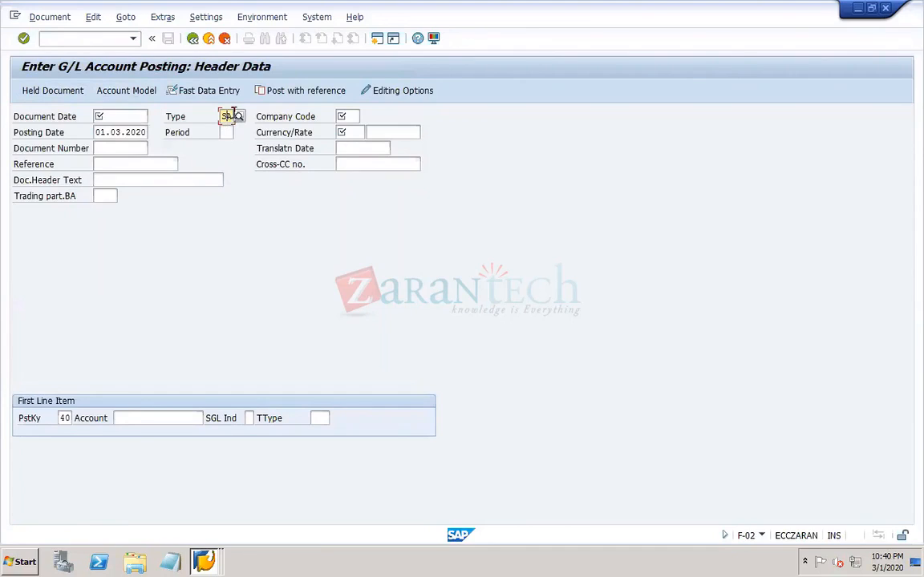
key(BackSpace)
key(BackSpace)
text(sb)
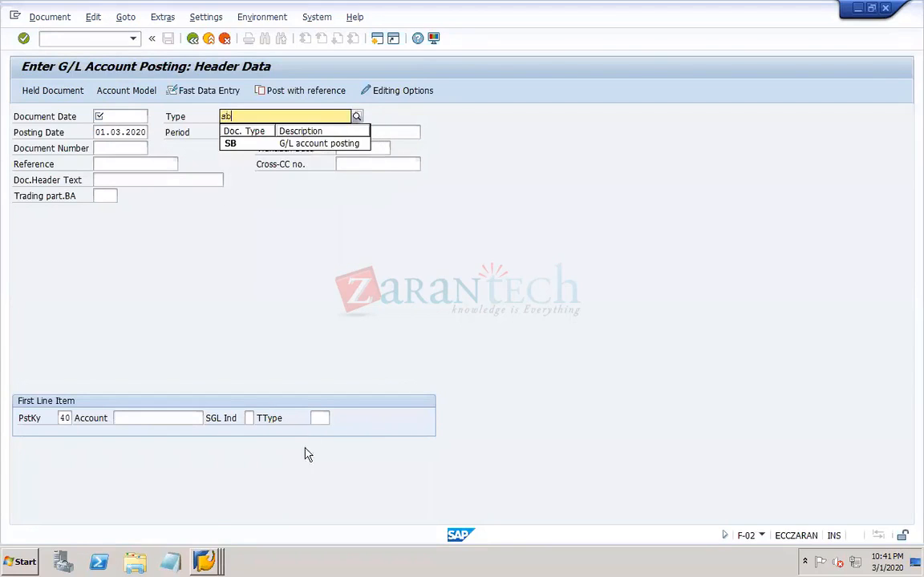
click(237, 144)
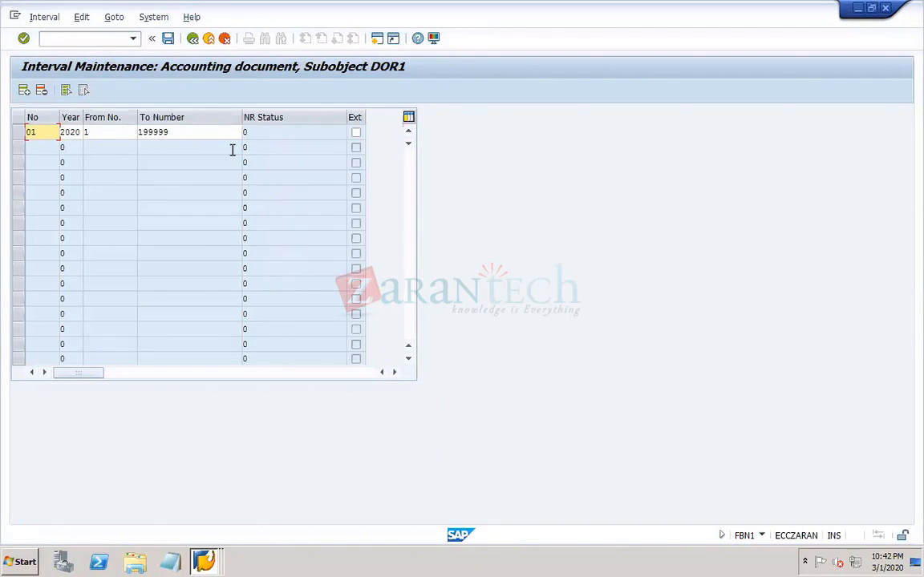
- Set the year of interval 01 to 9999
click(81, 131)
key(BackSpace)
key(BackSpace)
key(BackSpace)
key(BackSpace)
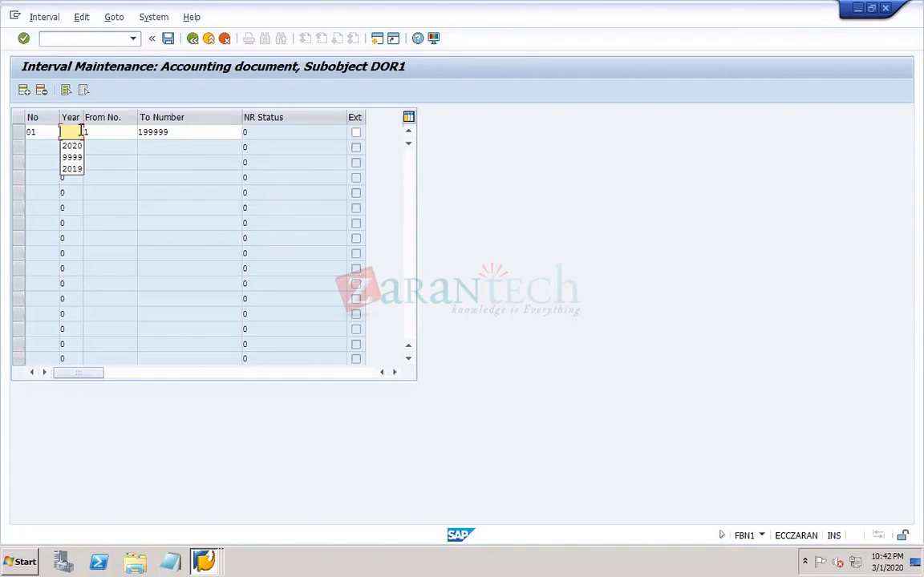
text(9999)
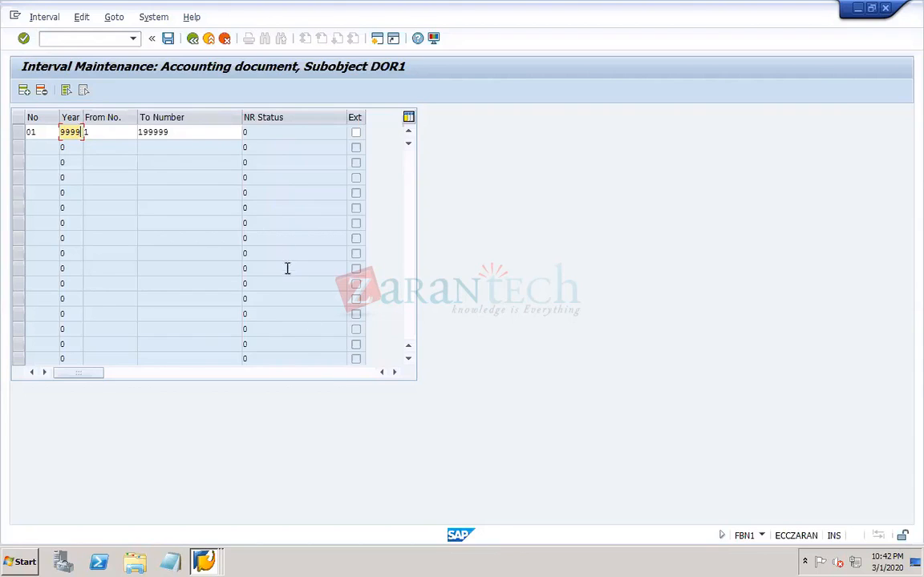
click(179, 132)
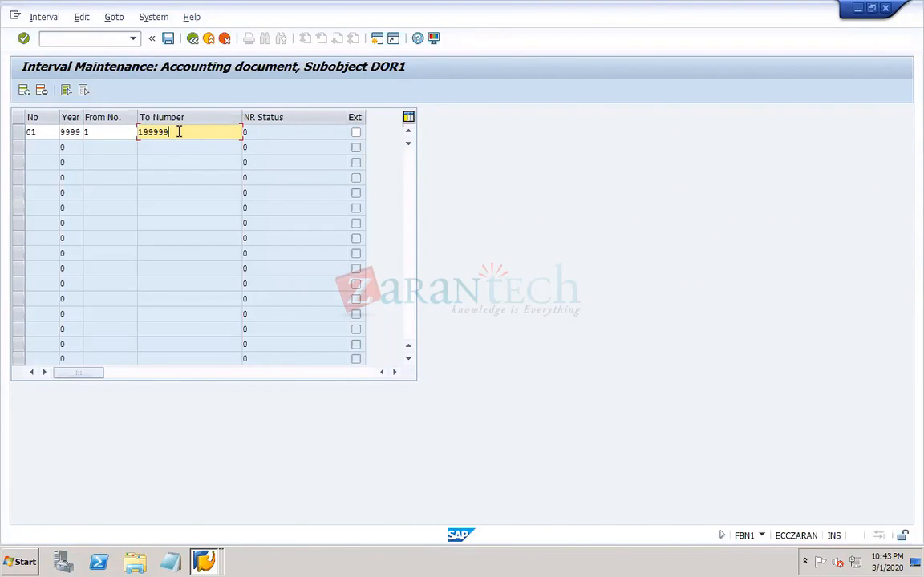
- Set the year of interval 01 to 2020 and save the intervals, accepting the transport notice
double_click(64, 133)
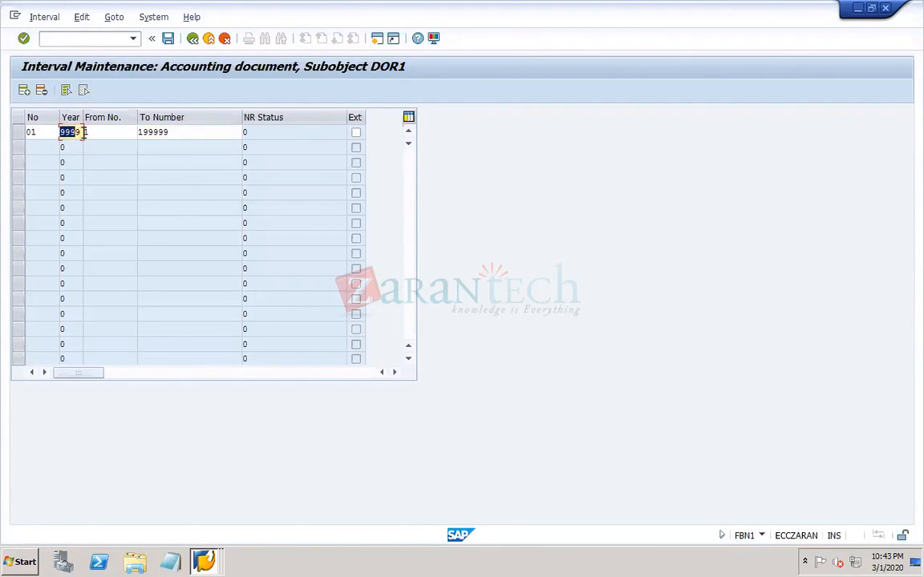
text(2020)
click(209, 132)
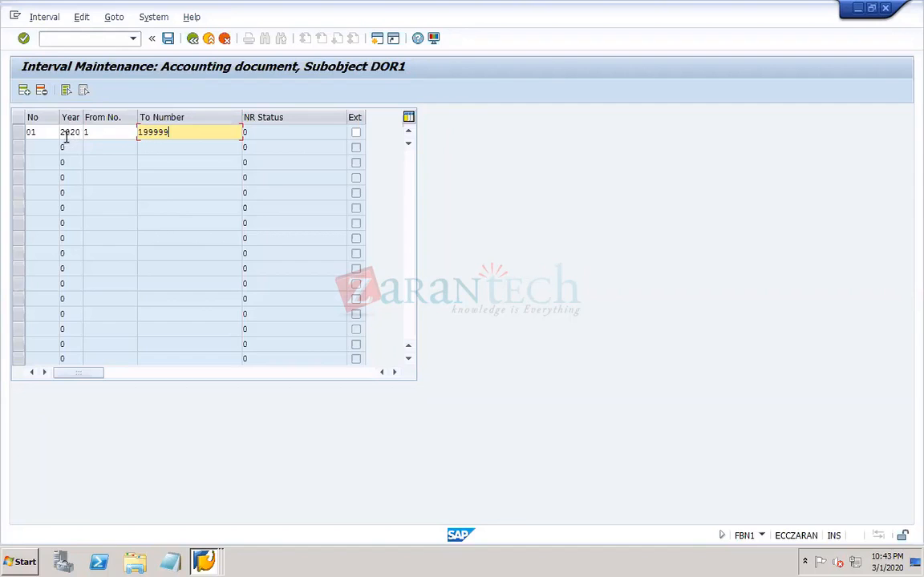
click(168, 39)
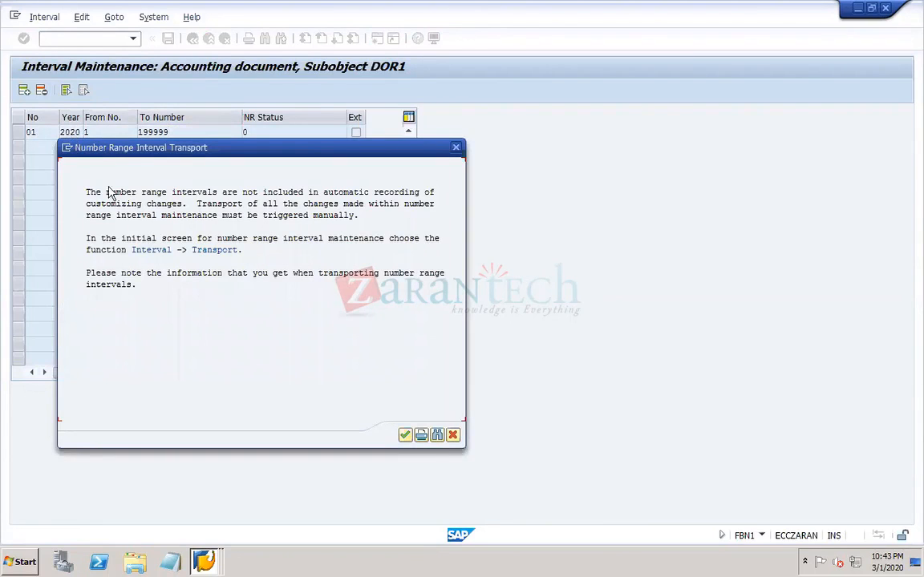
click(405, 436)
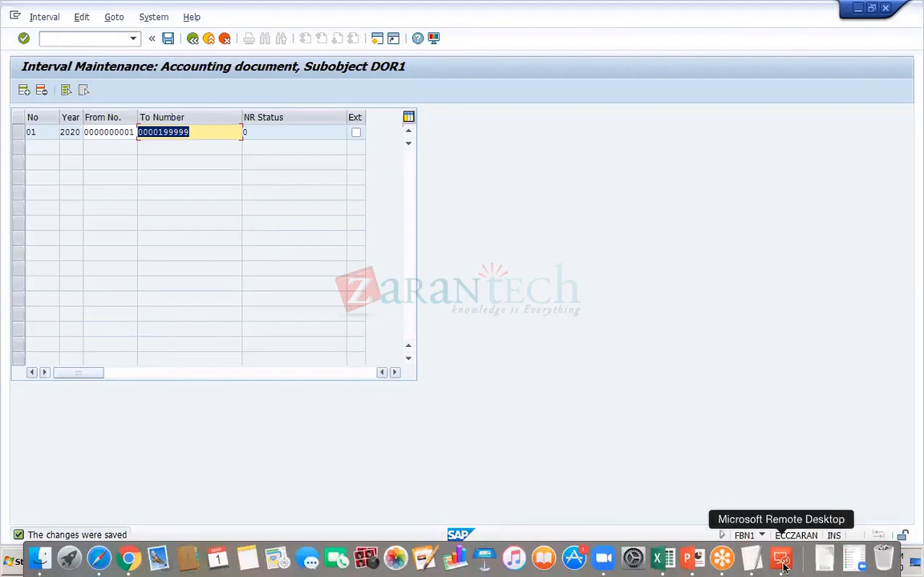
- Switch to the PowerPoint notes, add the line "Fiscal year variant – OB29" below the document types line, and save
click(688, 559)
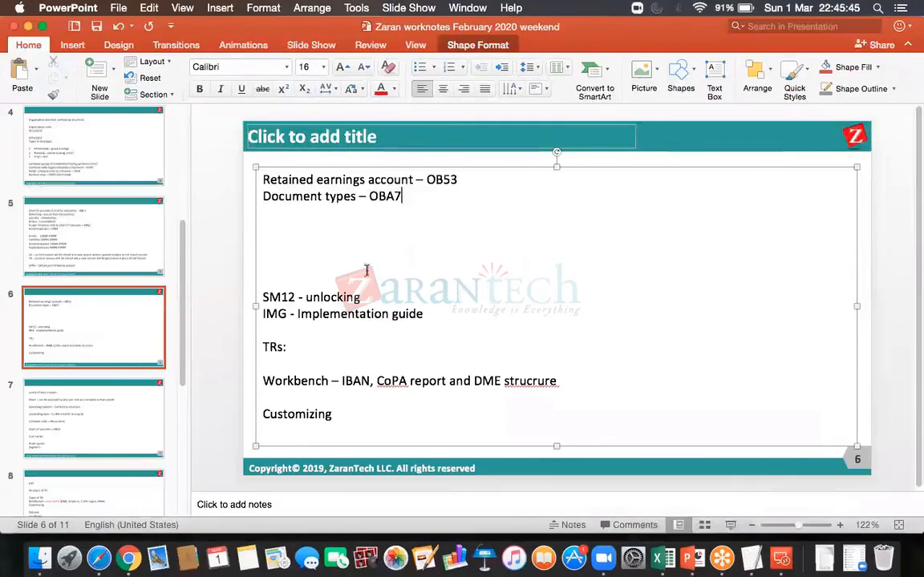
click(405, 196)
key(Return)
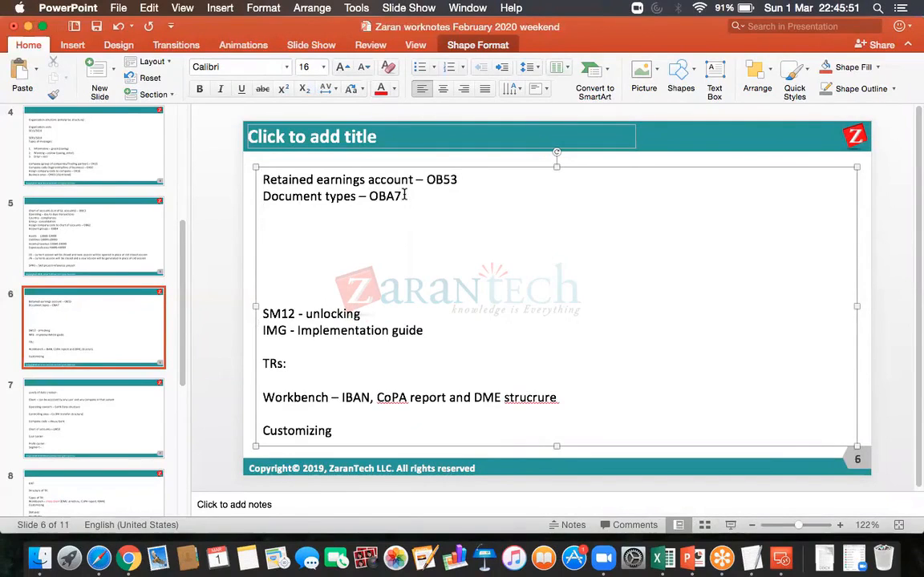
text(Fiscal year)
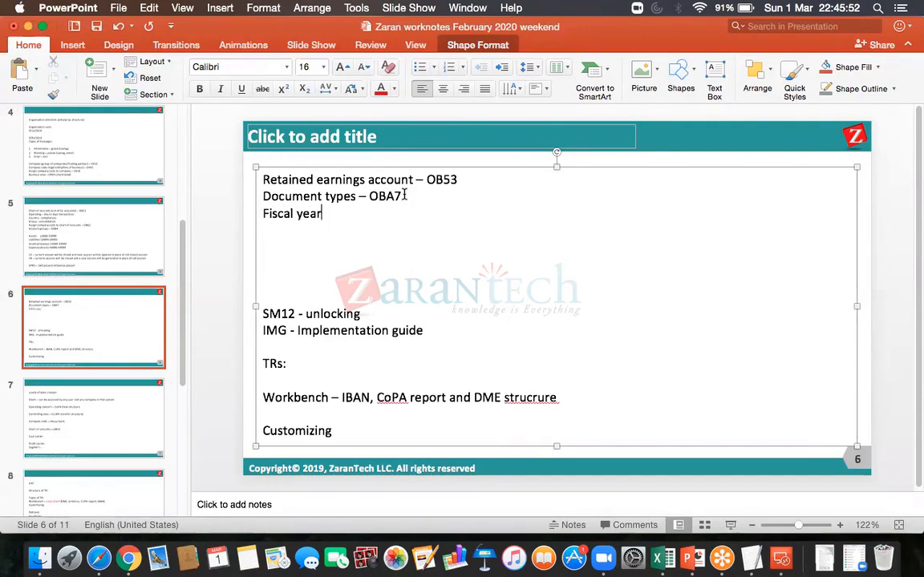
text( variant)
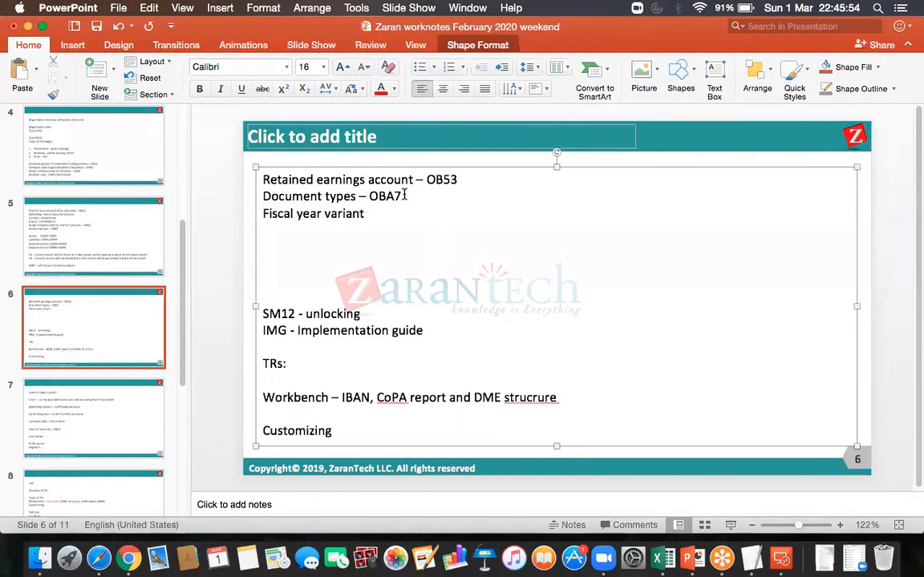
text( - OB2)
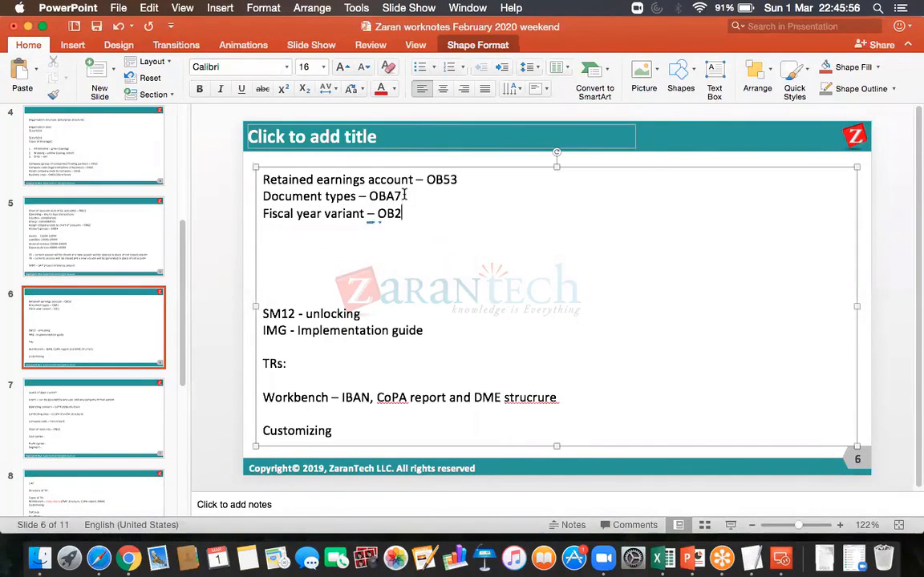
text(9)
click(94, 26)
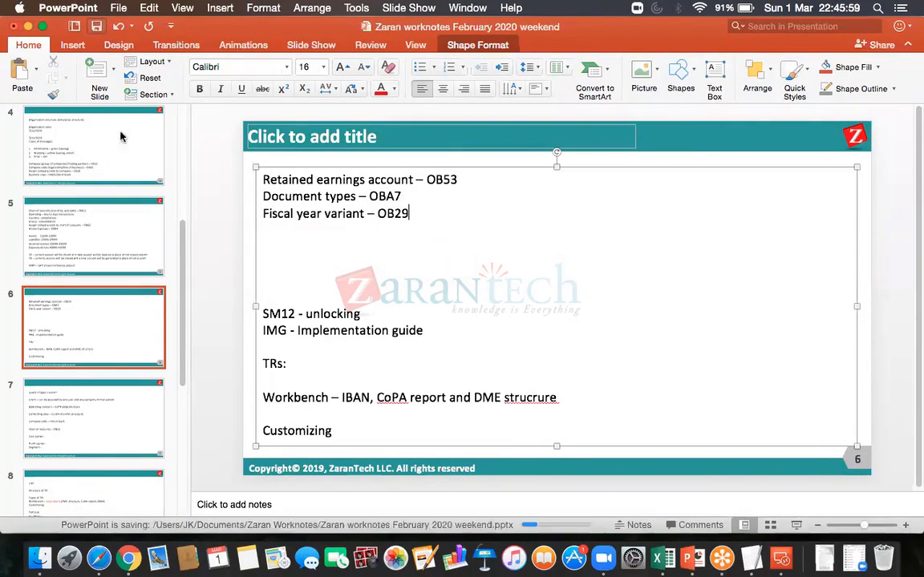
- Remove three blank lines above the SM12 entry in the notes and save the presentation
click(274, 278)
key(BackSpace)
key(BackSpace)
key(BackSpace)
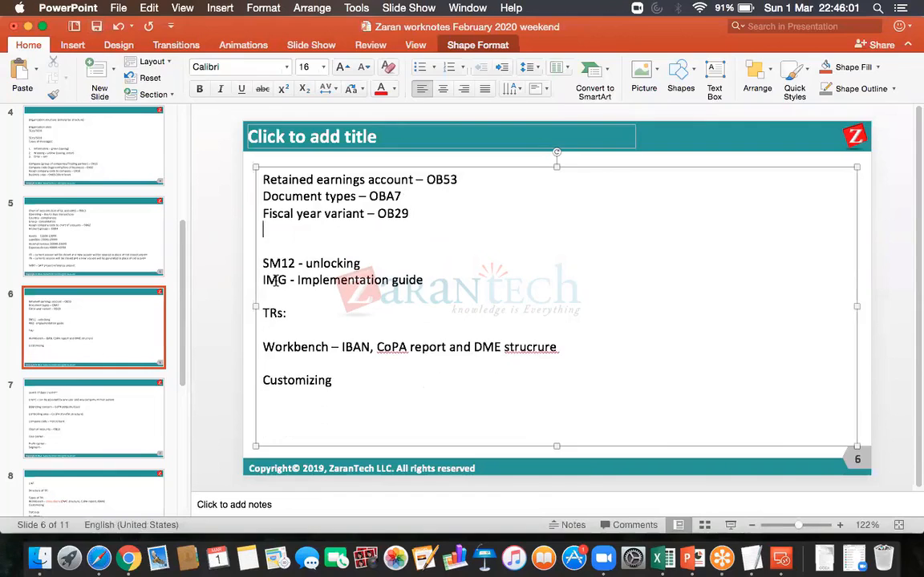
click(94, 26)
- Return to SAP, open transaction OB29 in a new session, and widen the Dialog Structure pane
click(782, 560)
double_click(617, 261)
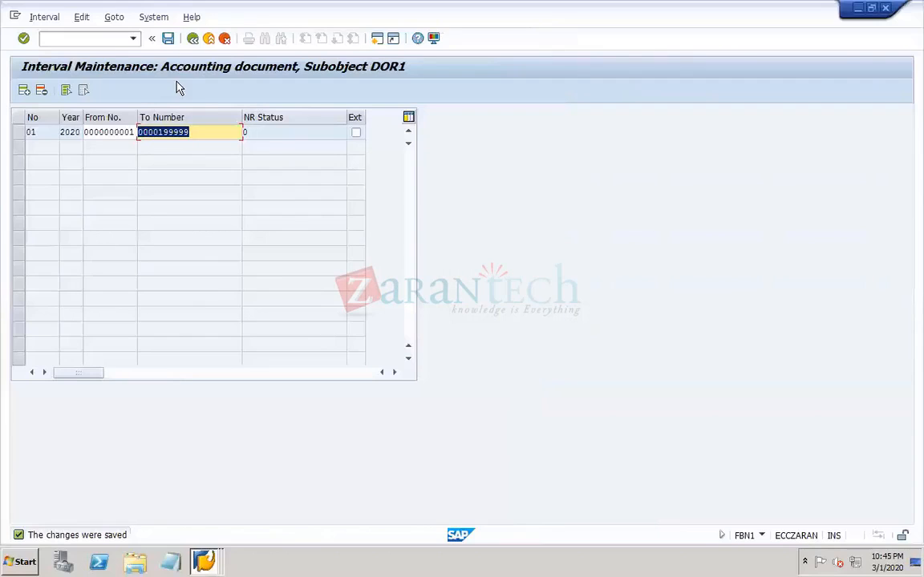
click(109, 44)
text(/no)
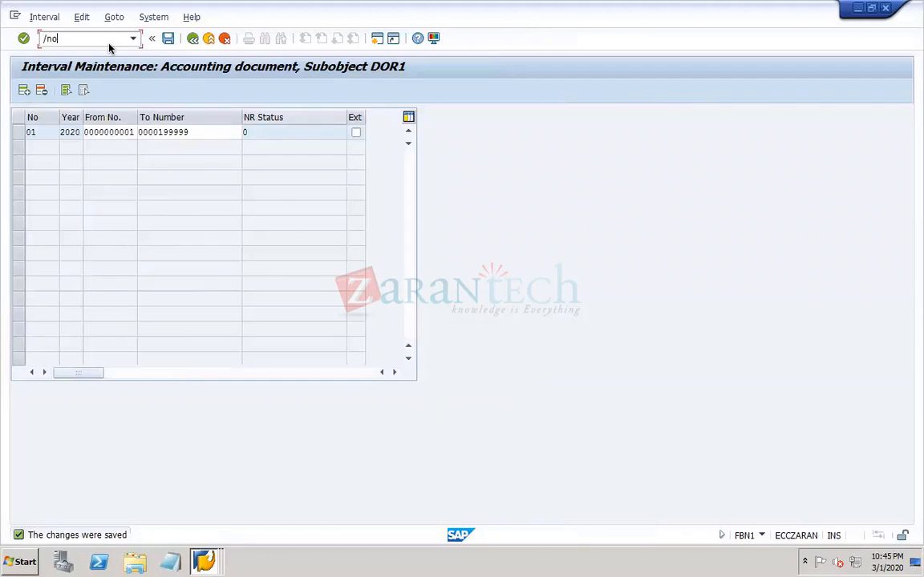
text(b29)
key(Return)
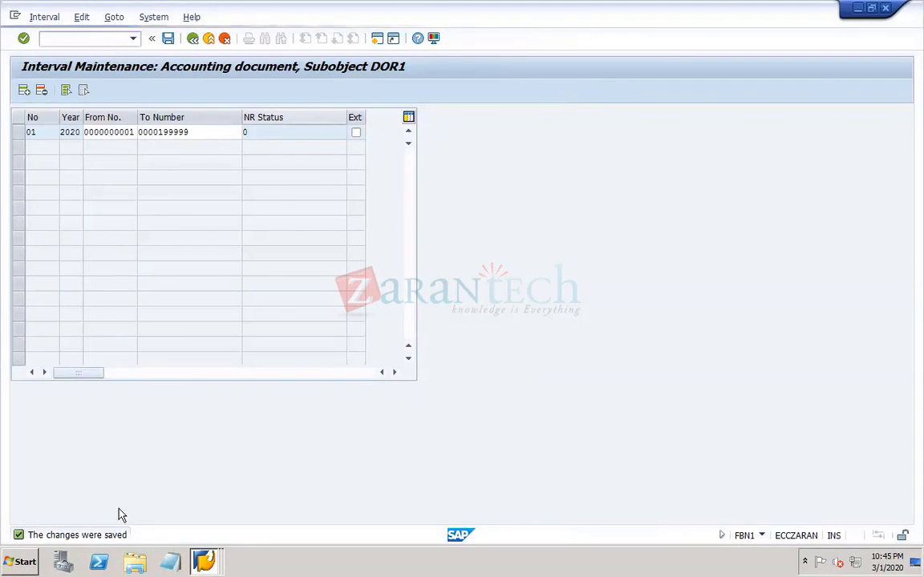
click(205, 561)
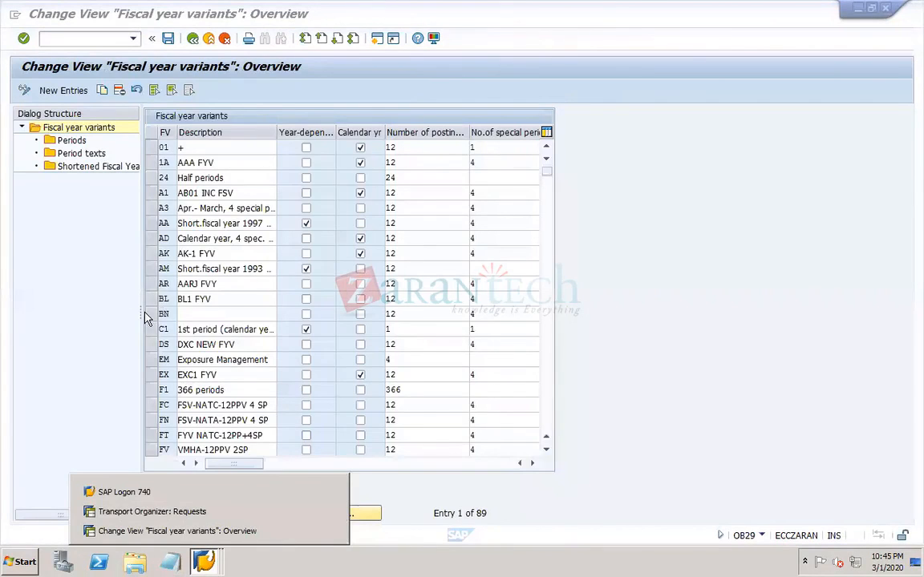
drag(137, 314, 224, 303)
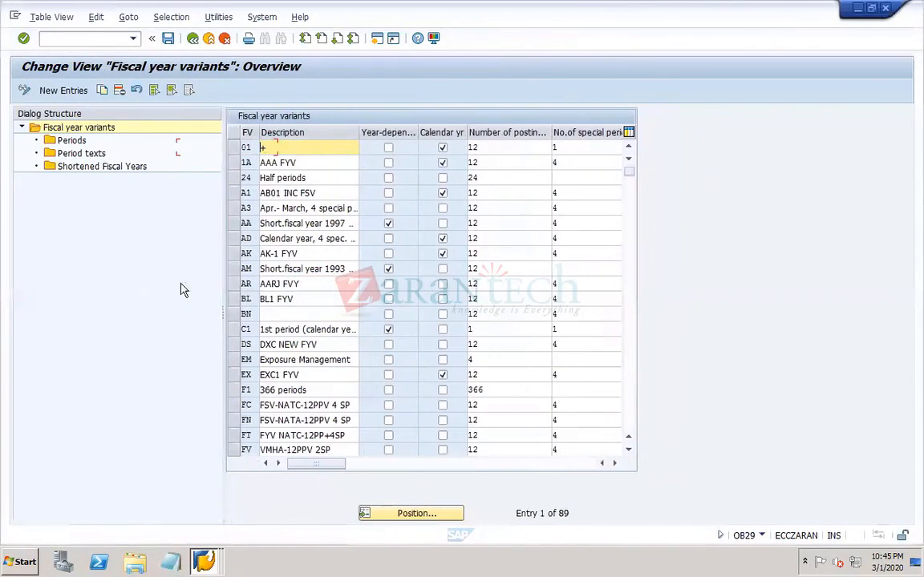
- Create a new fiscal year variant entry with the code DO
click(72, 93)
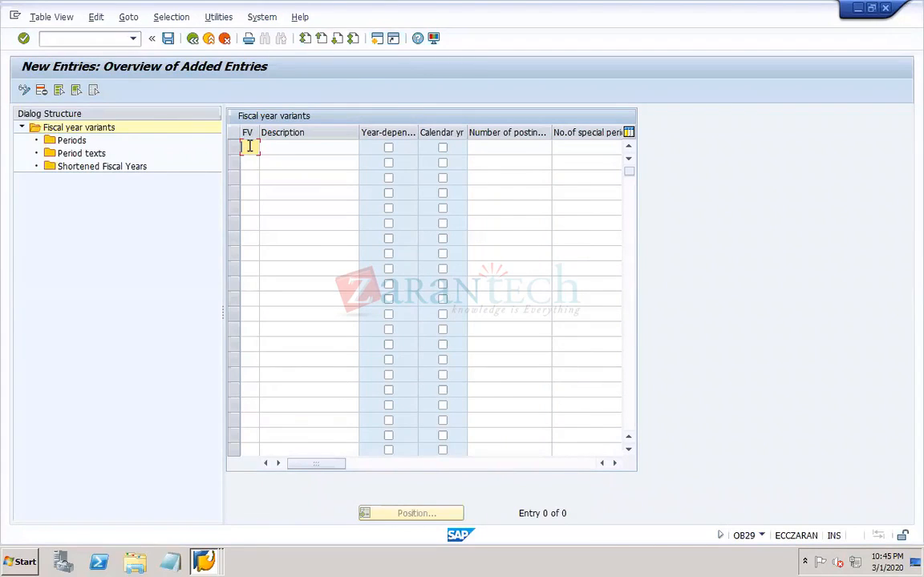
text(do)
key(BackSpace)
key(BackSpace)
text(ad)
key(BackSpace)
key(BackSpace)
text(DO)
- Enter "DOR1 FYV" as the description of variant DO and narrow the Description column
key(Tab)
text(DOR)
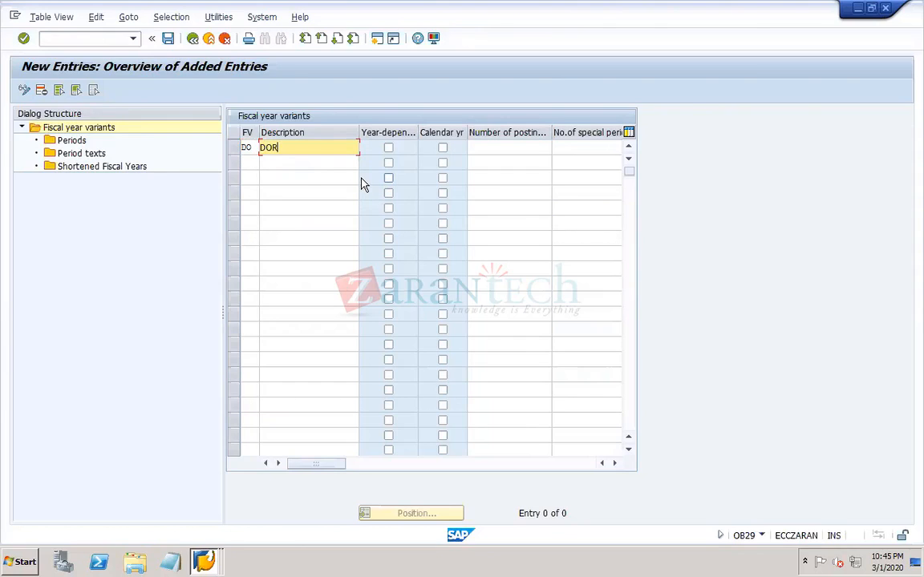
text(1 FYV)
drag(358, 132, 324, 133)
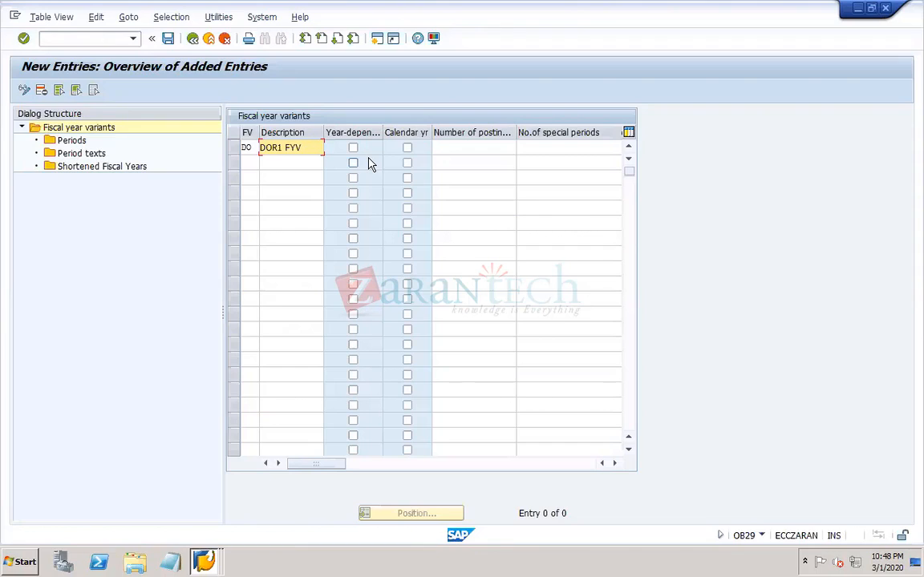
- Give fiscal year variant DO 12 posting periods and 4 special periods, and confirm the entry
click(251, 149)
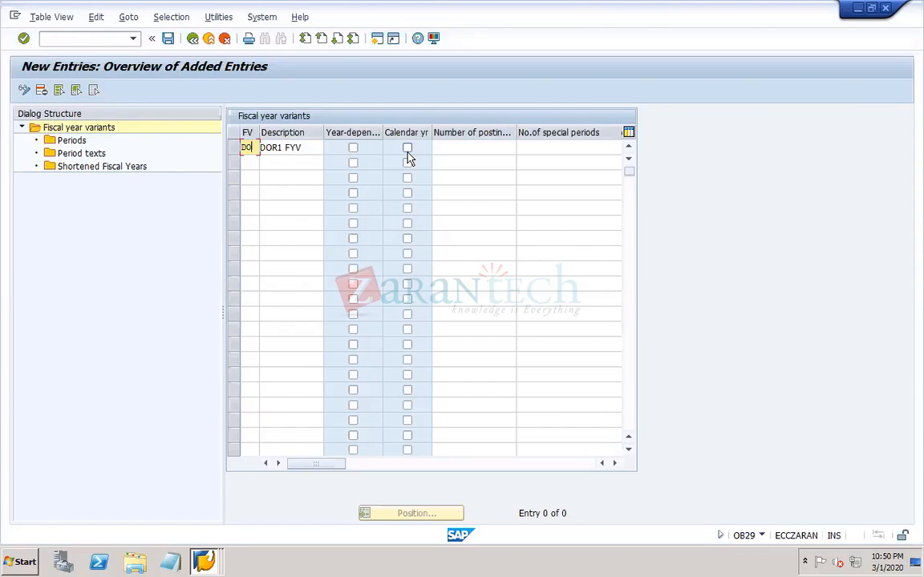
click(452, 148)
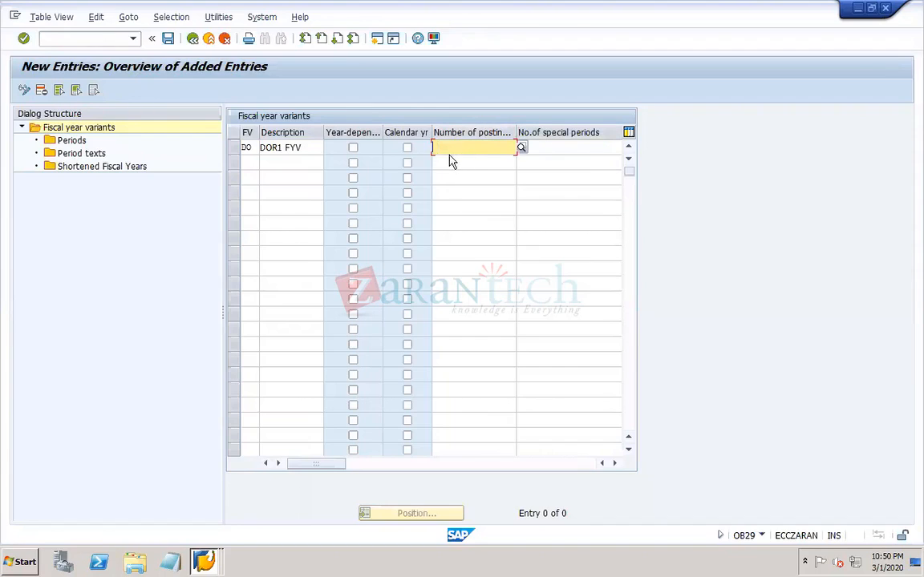
text(12)
key(Tab)
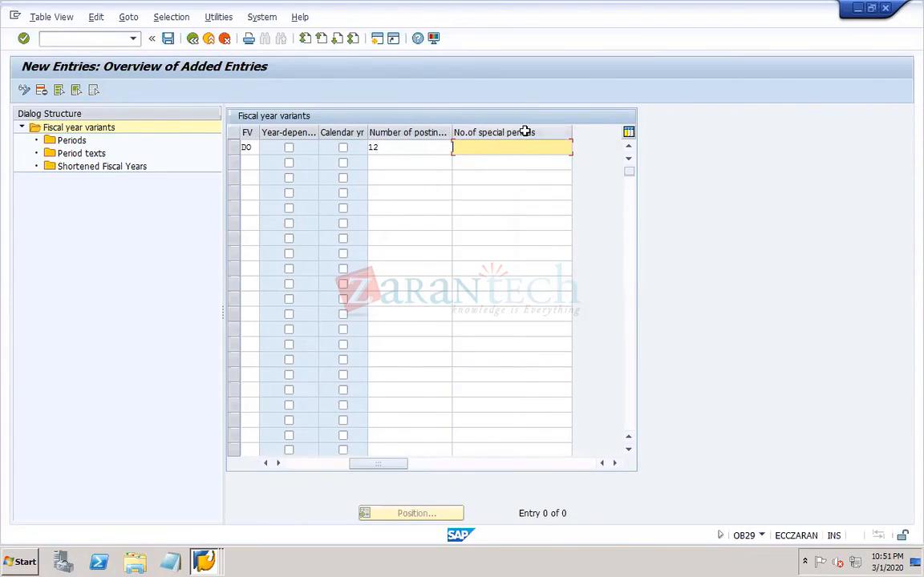
mouse_move(629, 10)
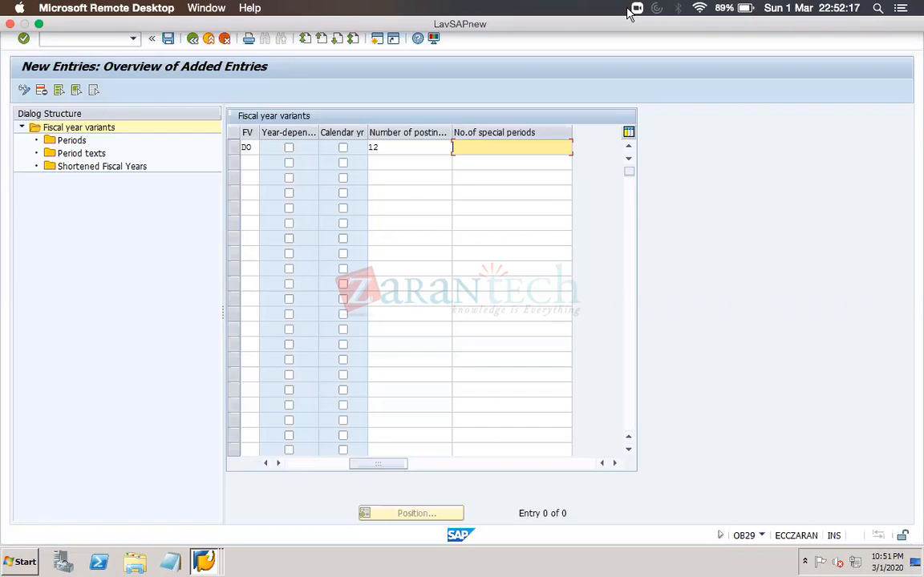
text(4)
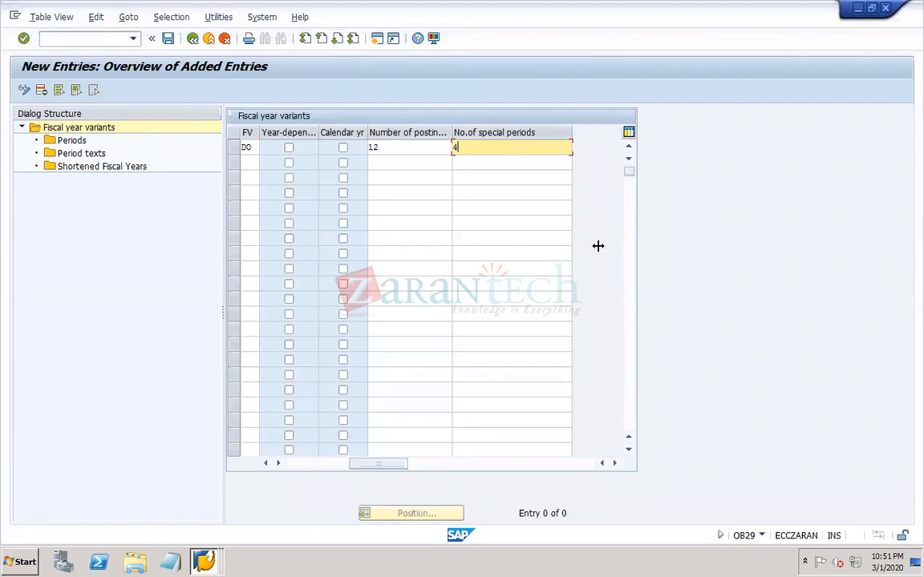
click(290, 465)
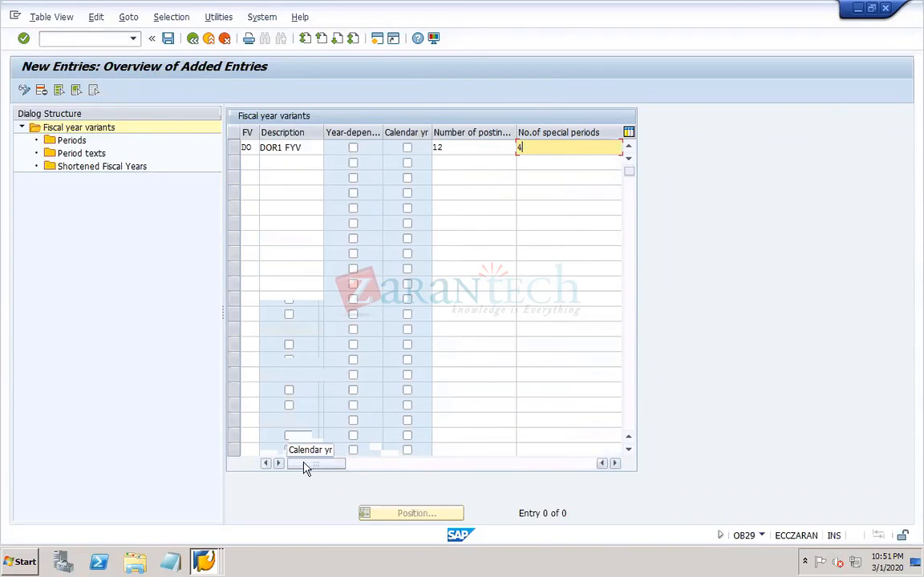
key(Return)
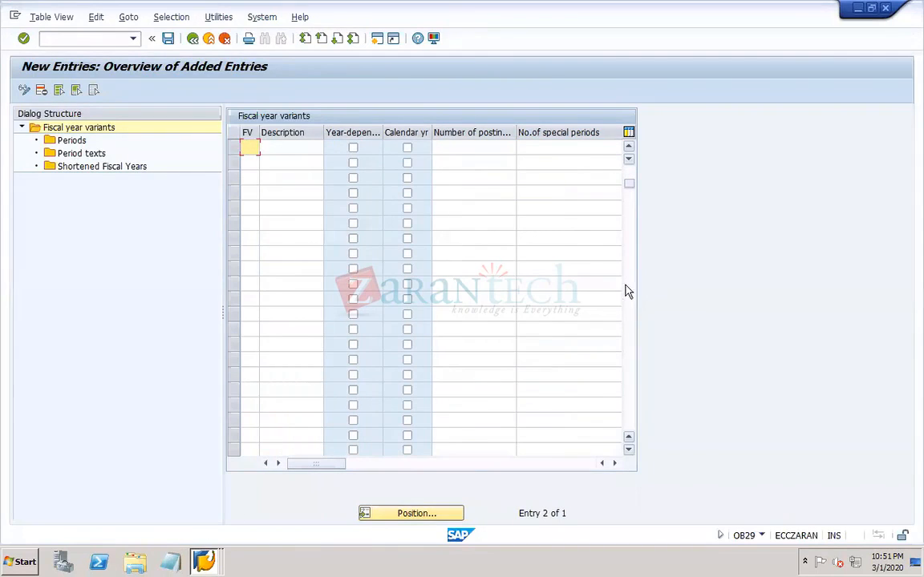
click(629, 174)
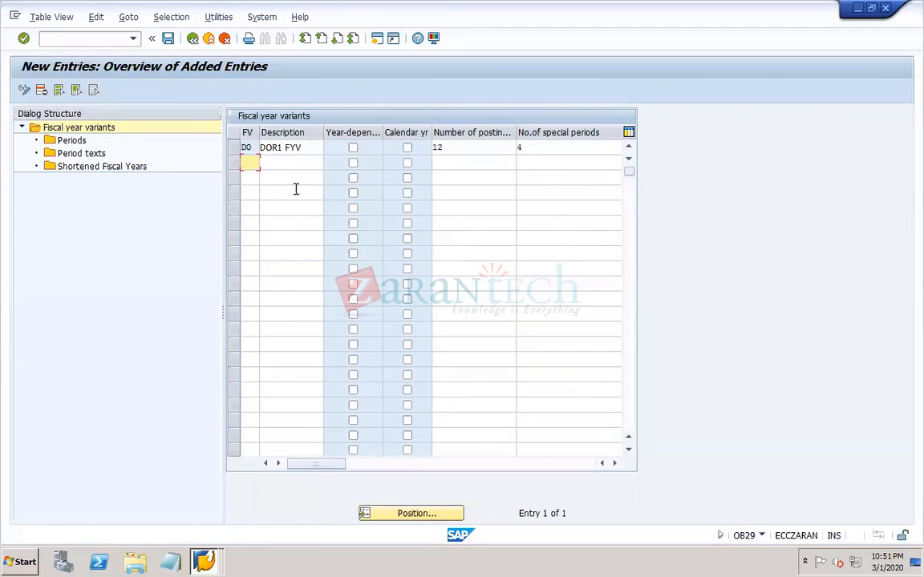
- Save variant DO to the own customizing request EPRK904720 (DOR1), confirming the creation of a new task for it
click(167, 37)
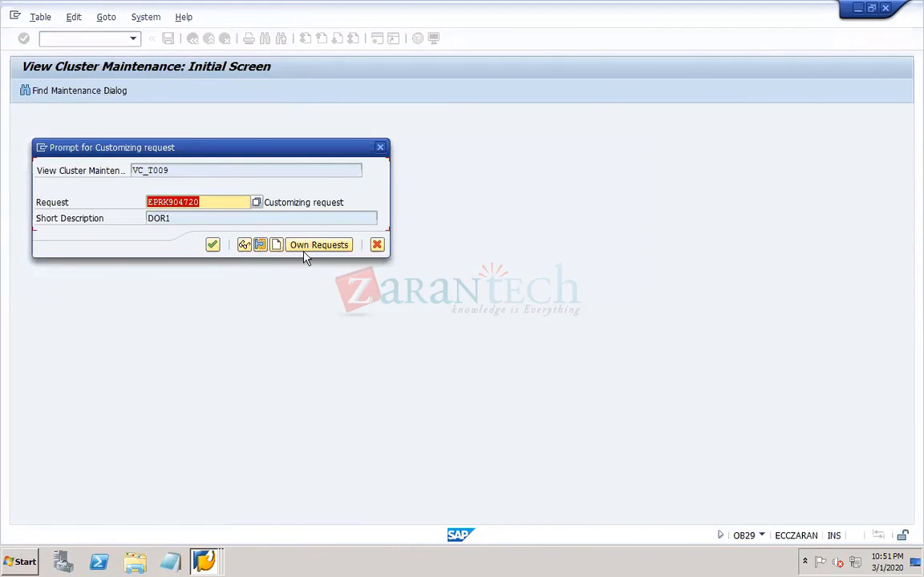
click(204, 202)
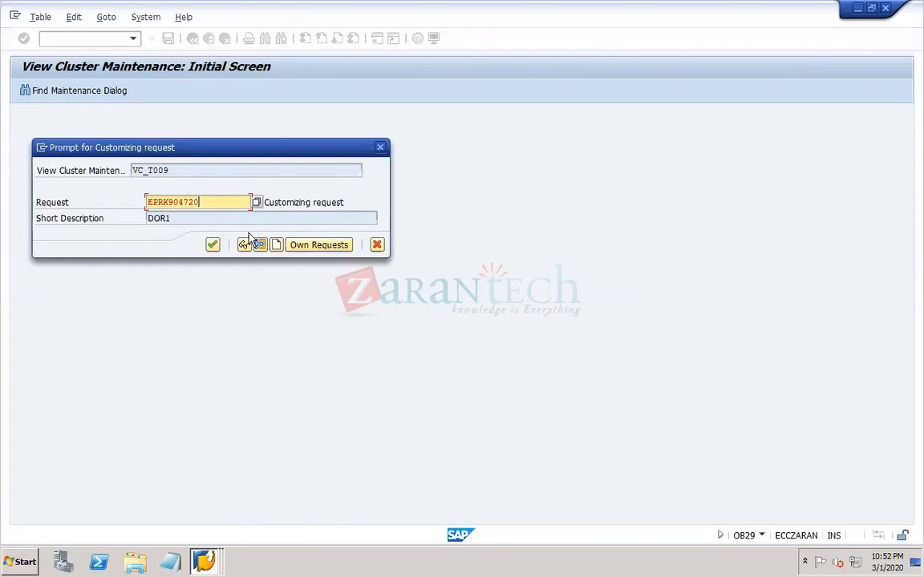
click(304, 247)
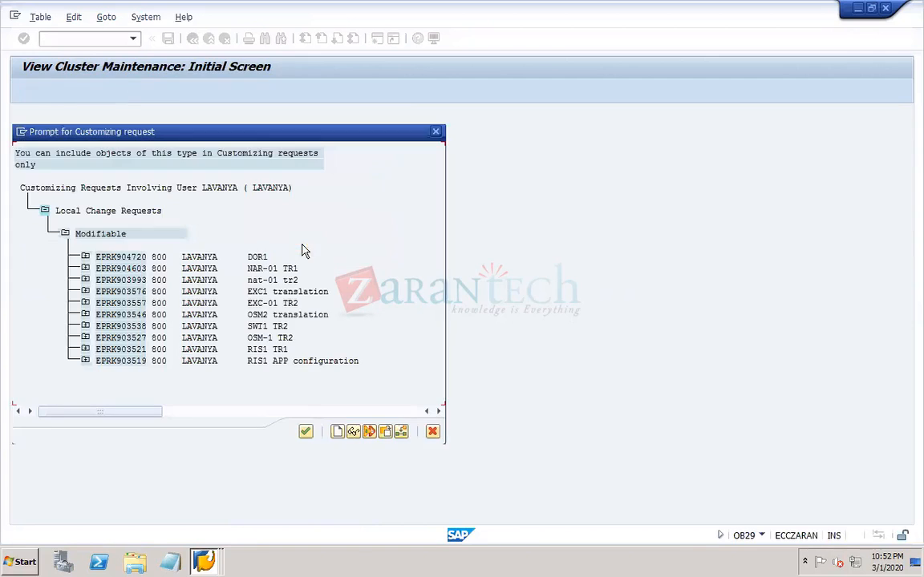
click(85, 256)
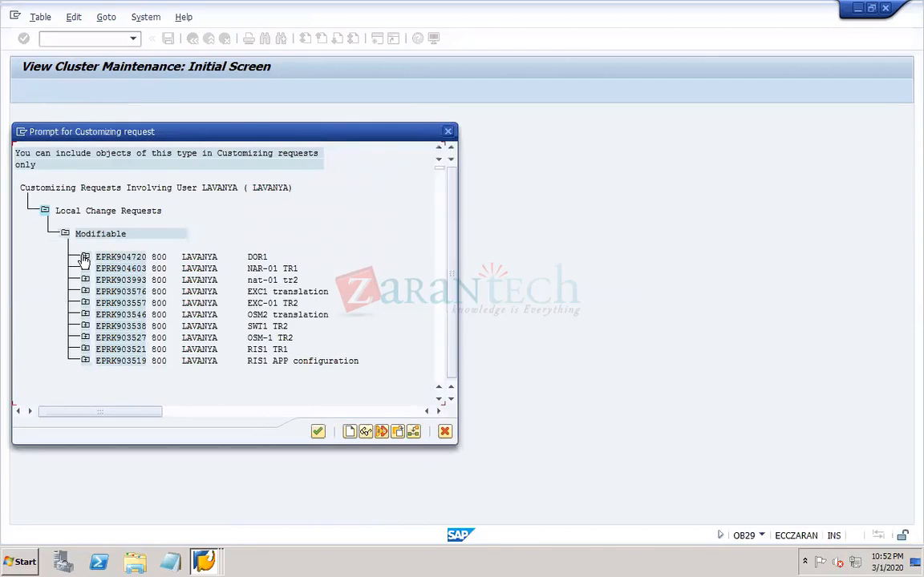
double_click(128, 256)
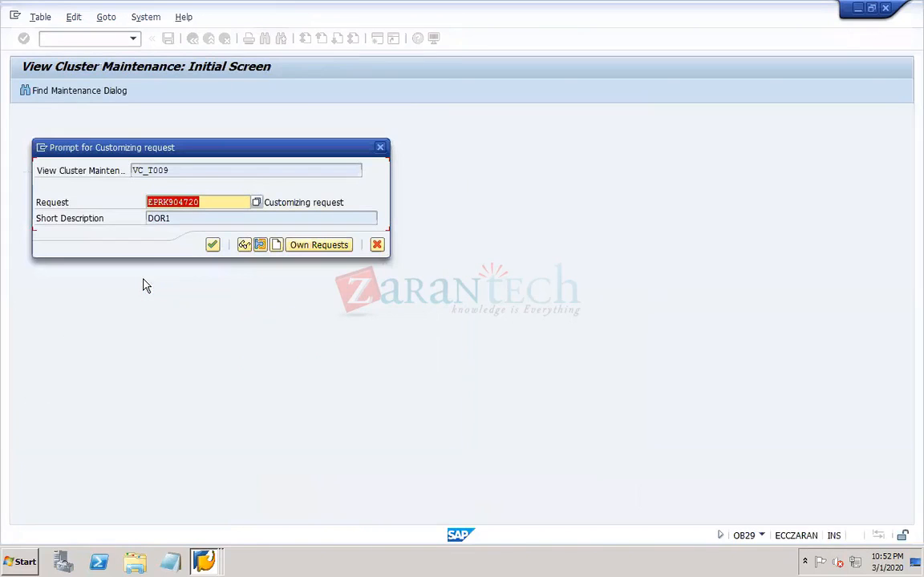
click(212, 245)
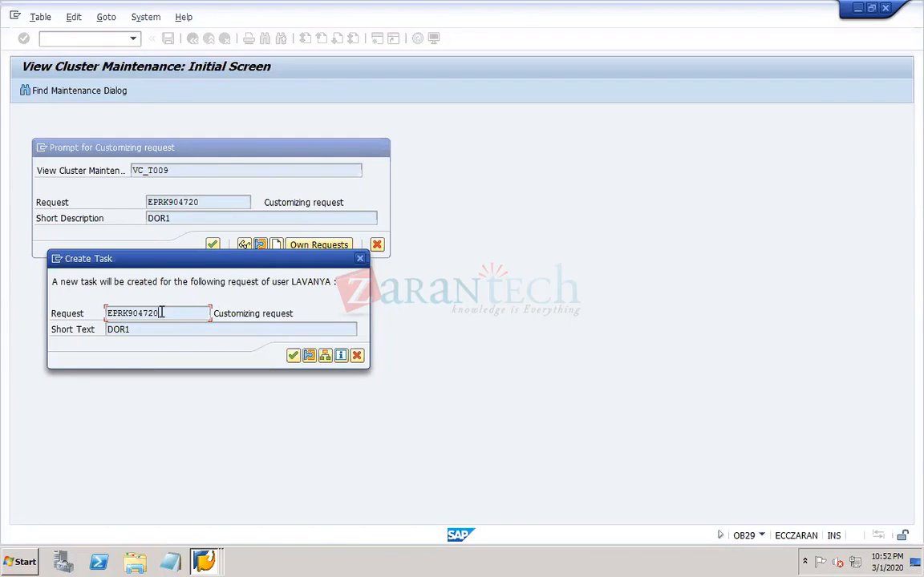
click(292, 355)
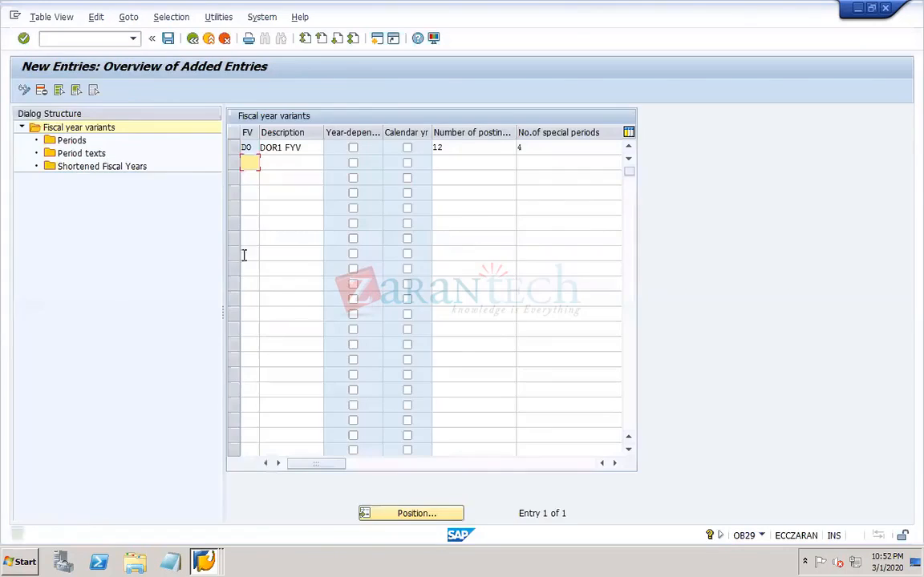
click(167, 40)
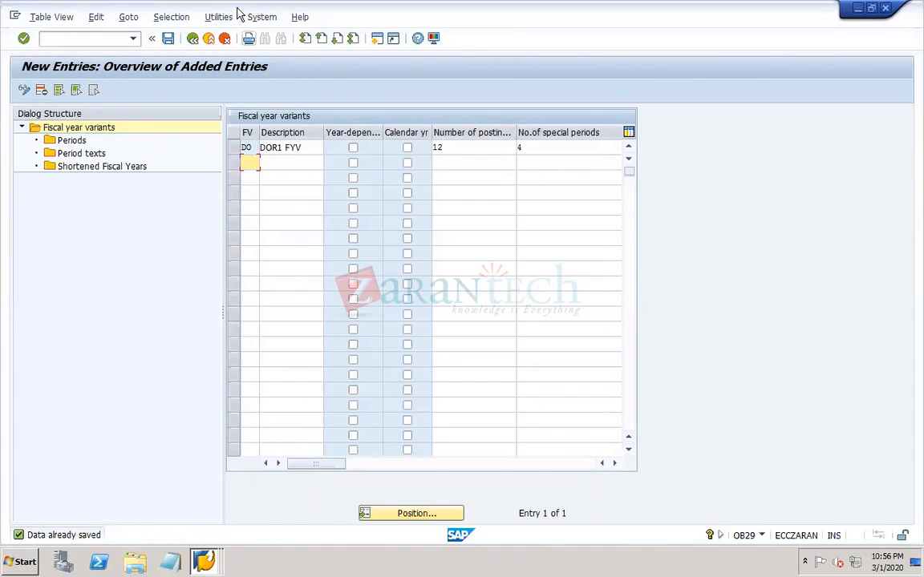
- Set the period in the G/L account posting header to 14
mouse_move(538, 25)
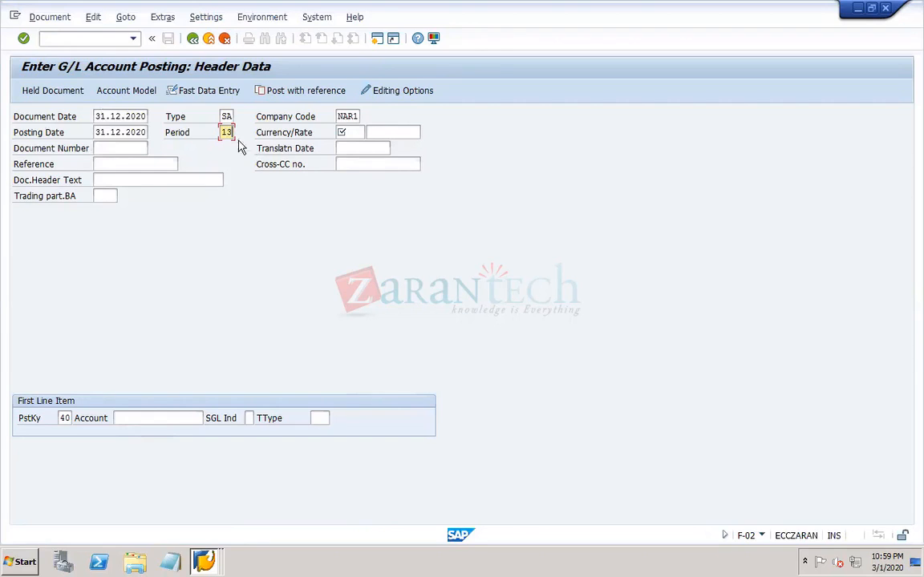
drag(222, 132, 246, 133)
text(14)
- Close the G/L account posting session and return from the new entries to the fiscal year variants overview
mouse_move(510, 33)
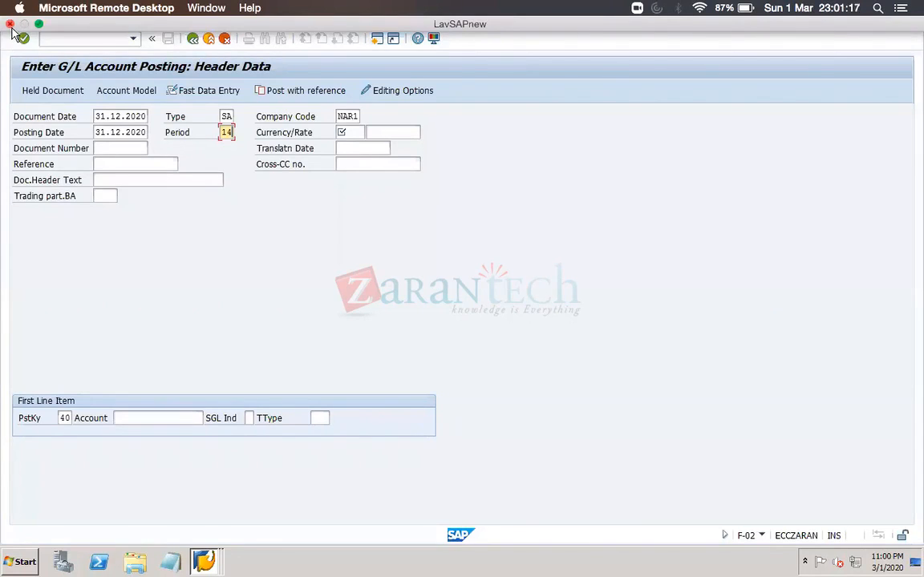
click(212, 555)
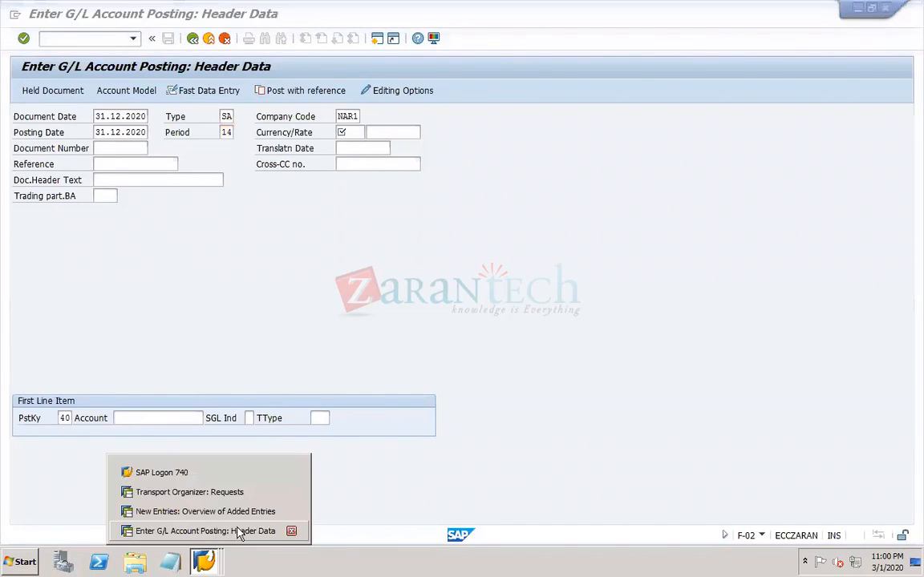
click(291, 532)
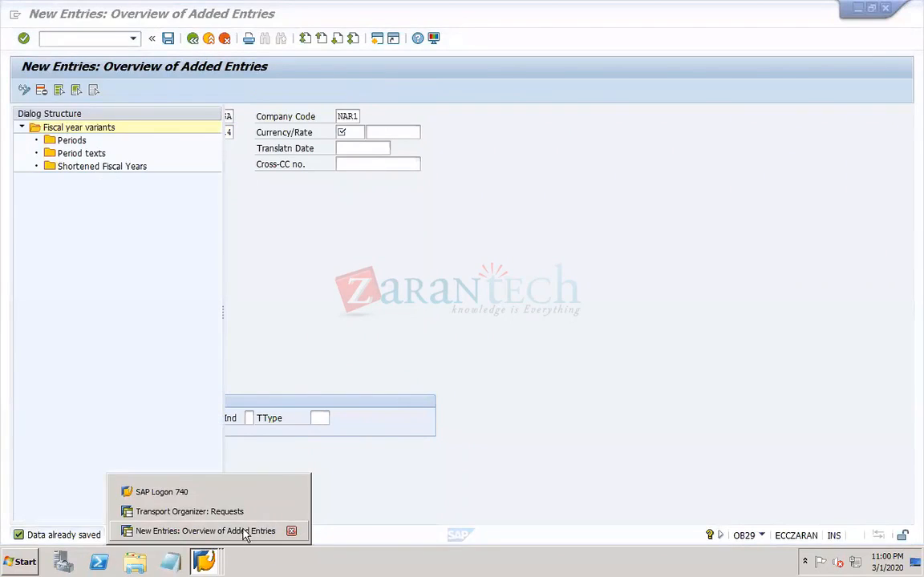
click(243, 531)
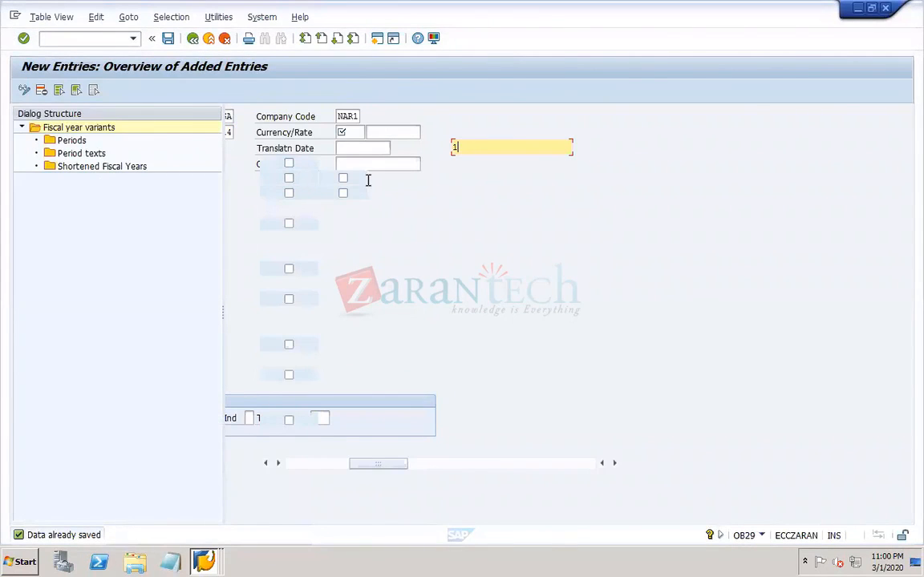
click(282, 149)
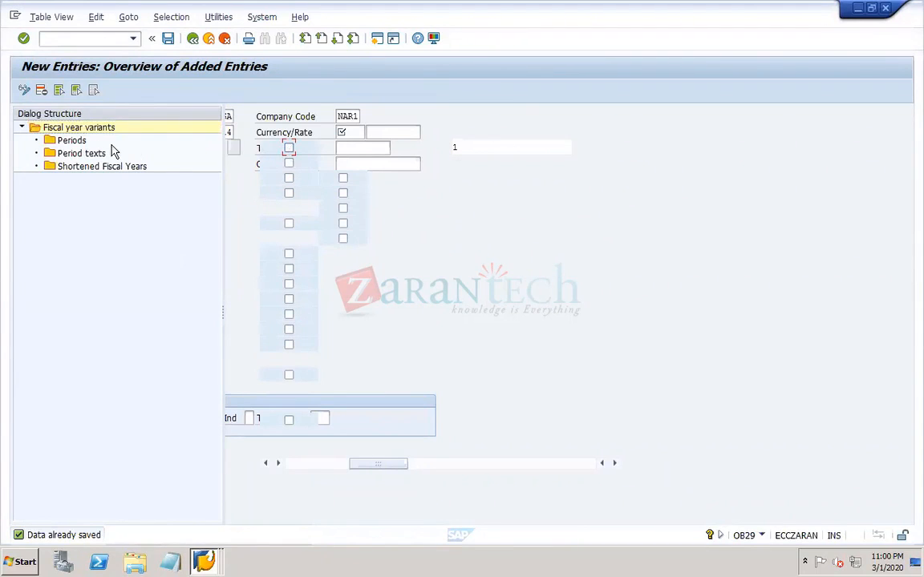
click(104, 39)
click(193, 39)
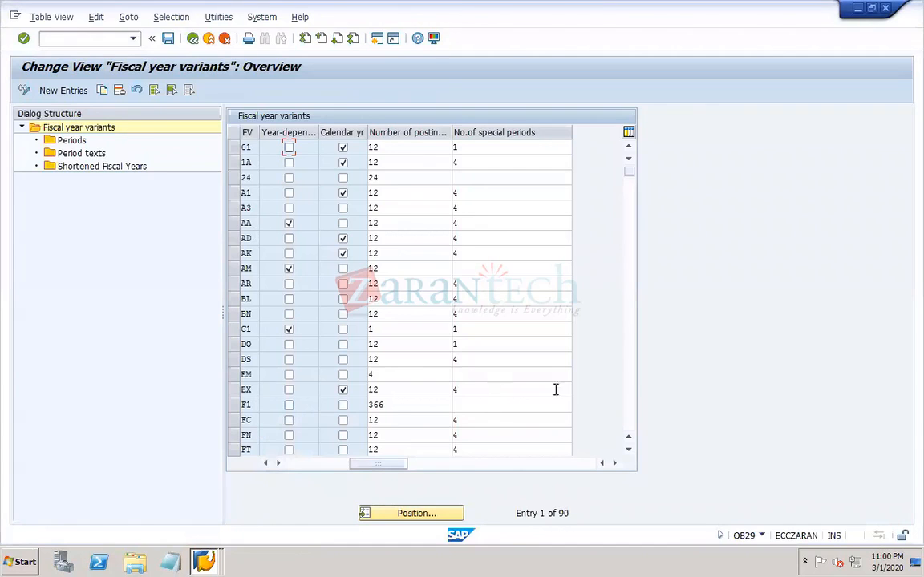
- Set the number of special periods of fiscal year variant DO to 4 and save the change
click(234, 344)
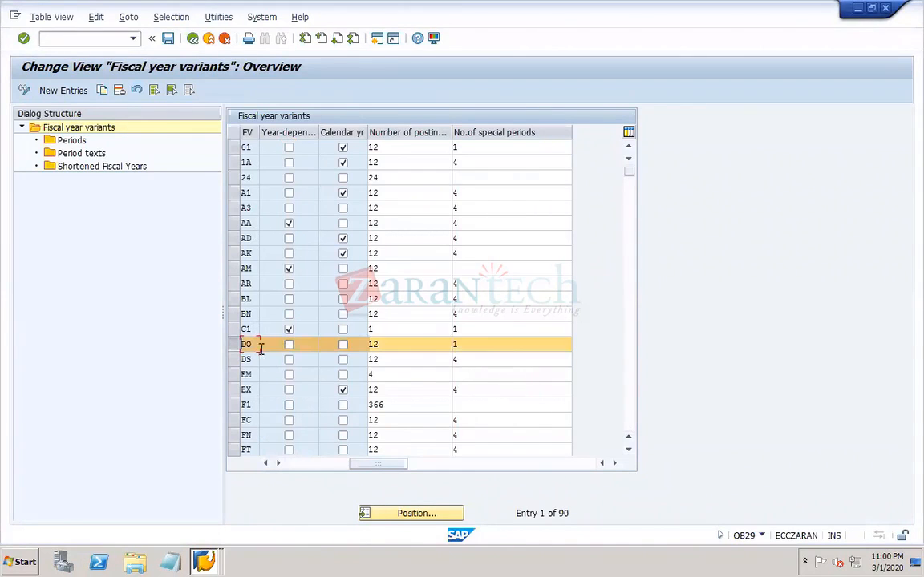
click(471, 347)
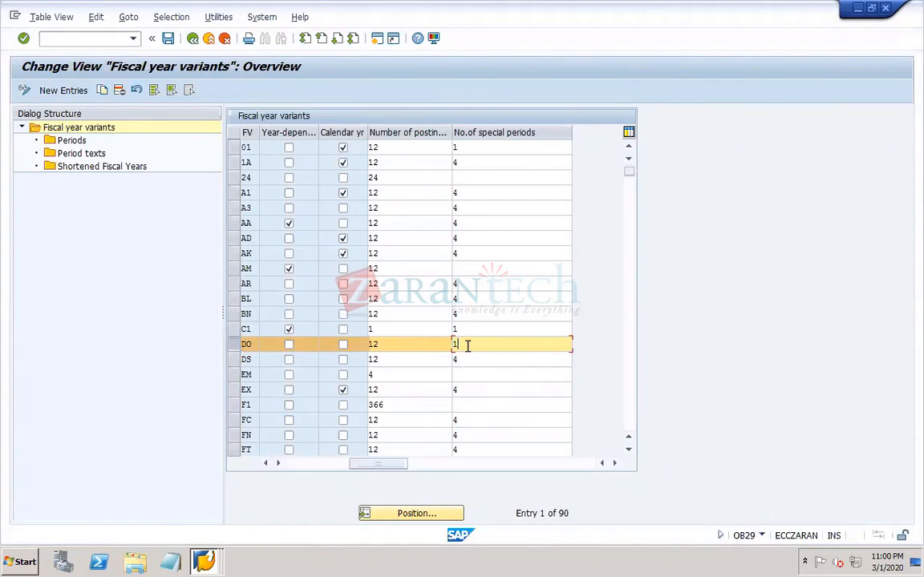
key(BackSpace)
text(4)
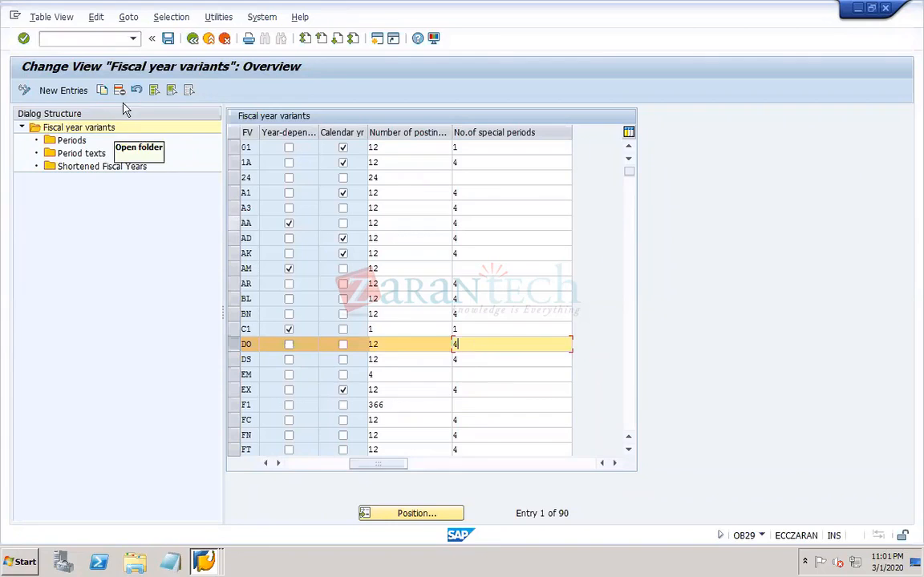
click(167, 38)
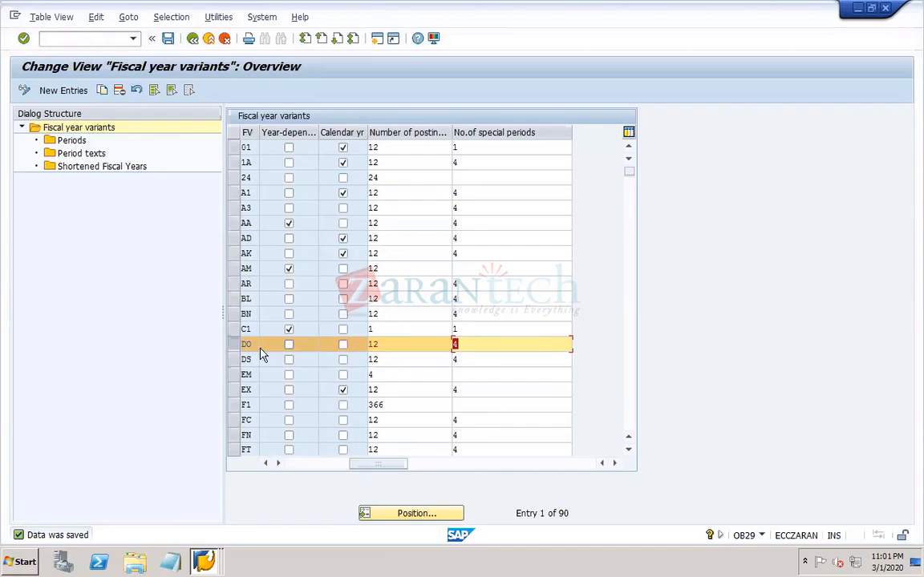
- Start new period entries for fiscal year variant DO and fill in months 1 to 12, one per row
double_click(70, 141)
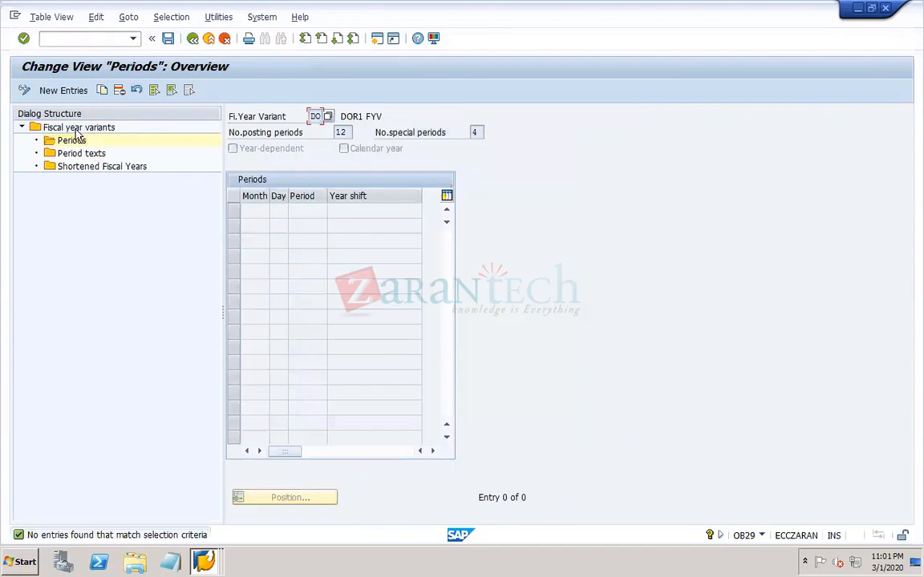
click(76, 91)
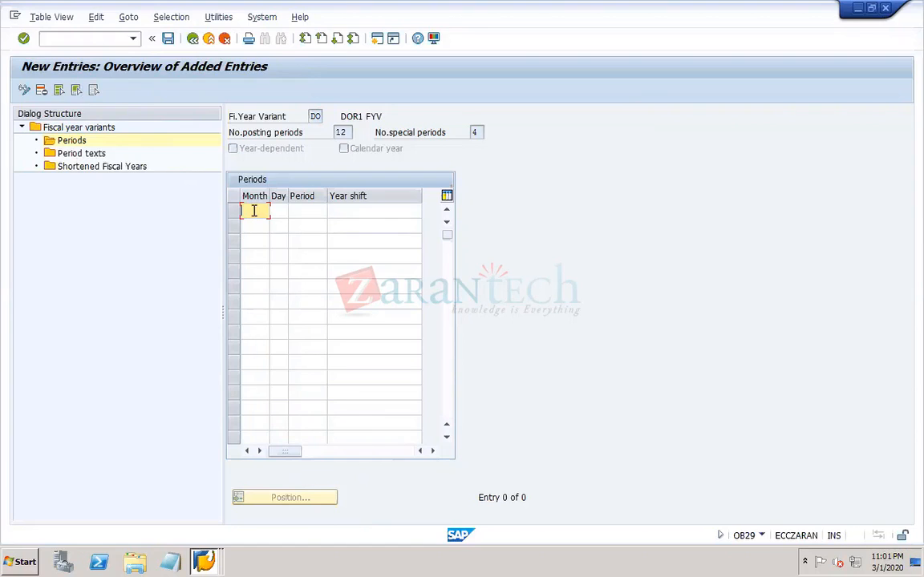
text(1)
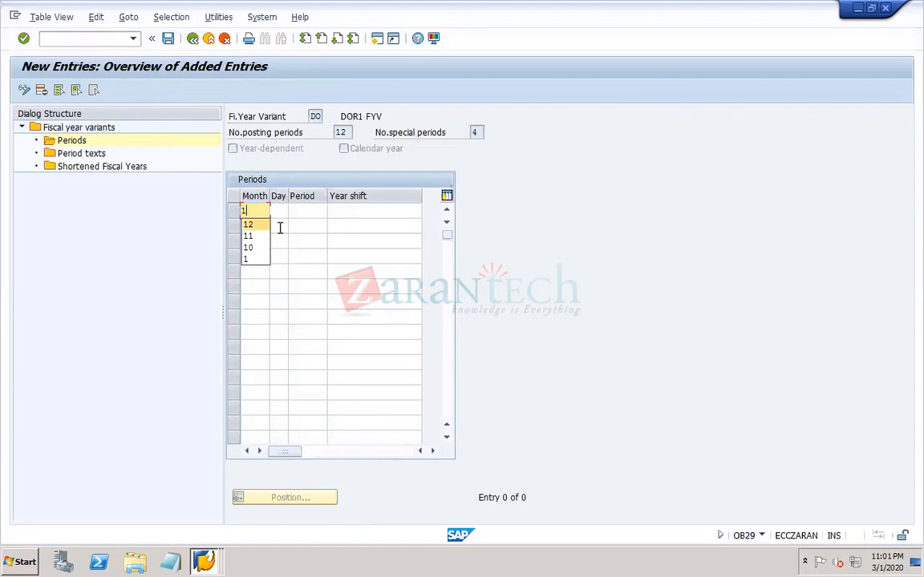
click(280, 228)
click(255, 229)
text(2)
key(Down)
text(3)
key(Down)
text(4)
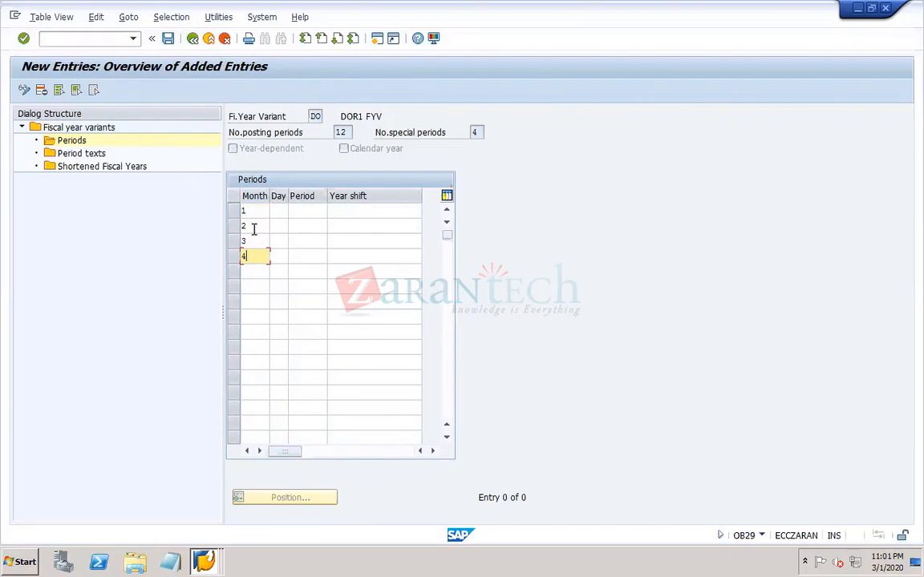
key(Down)
key(5)
key(Down)
key(6)
key(Down)
key(7)
key(Down)
key(8)
key(Down)
key(9)
key(Down)
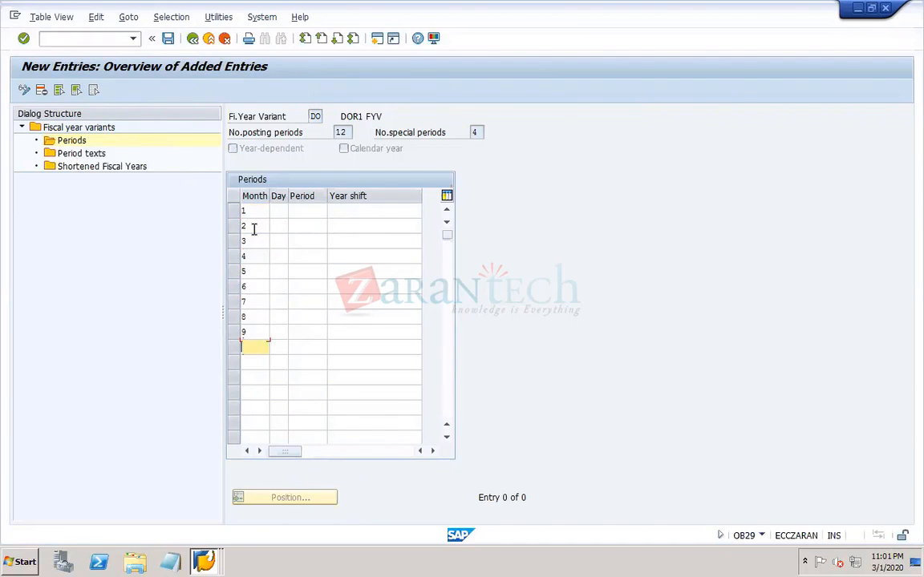
text(10)
key(Down)
text(11)
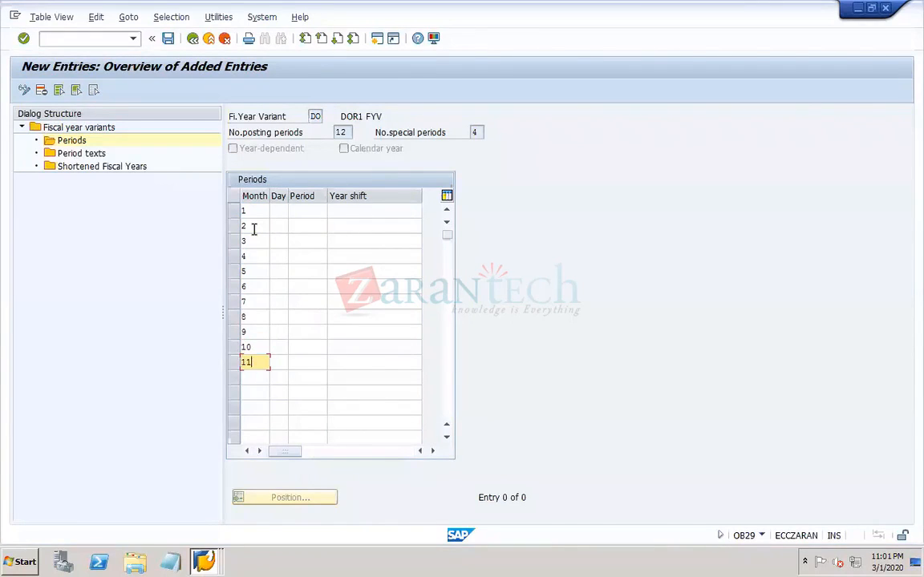
key(Down)
text(12)
key(Down)
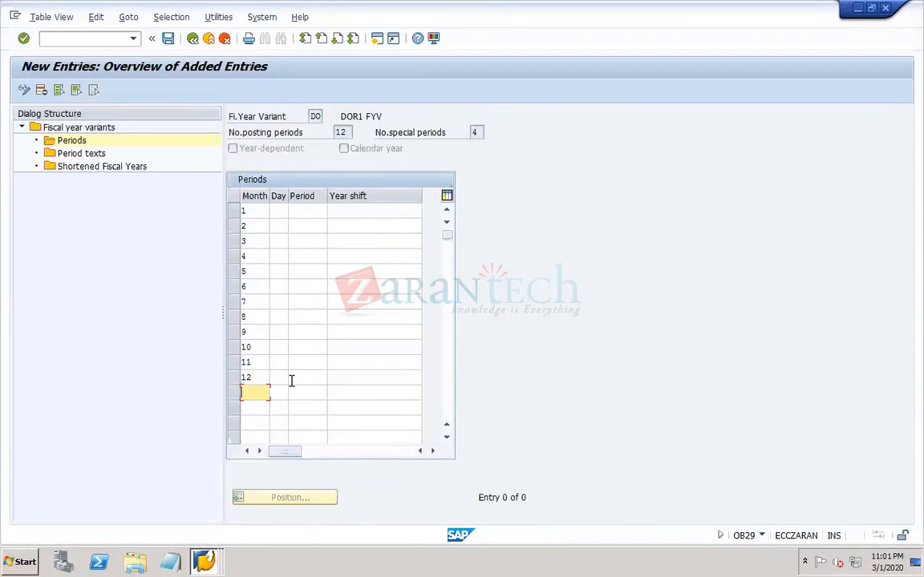
- Enter the end days for months 1 to 12 as 31, 29, 31, 30, 31, 30, 31, 31, 30, 31, 30 and 31
click(276, 214)
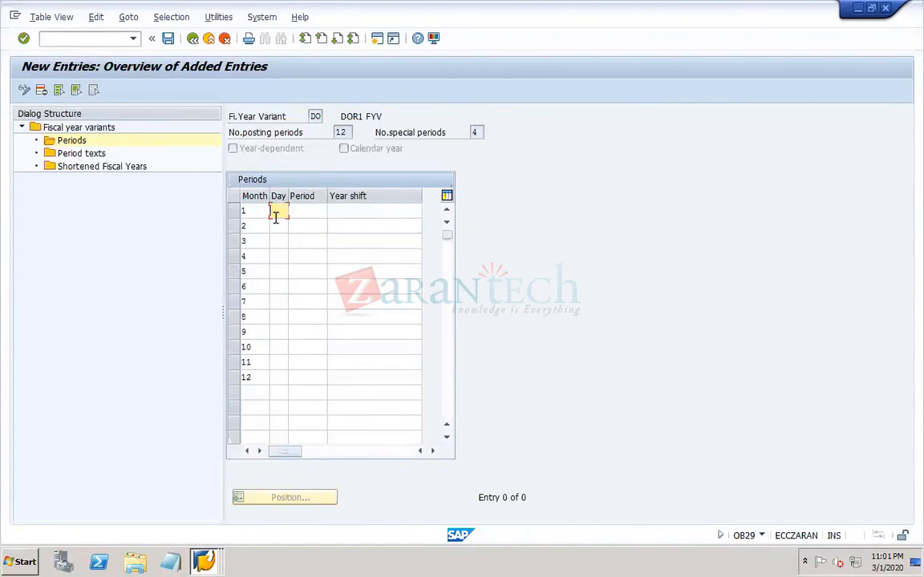
text(31)
key(Down)
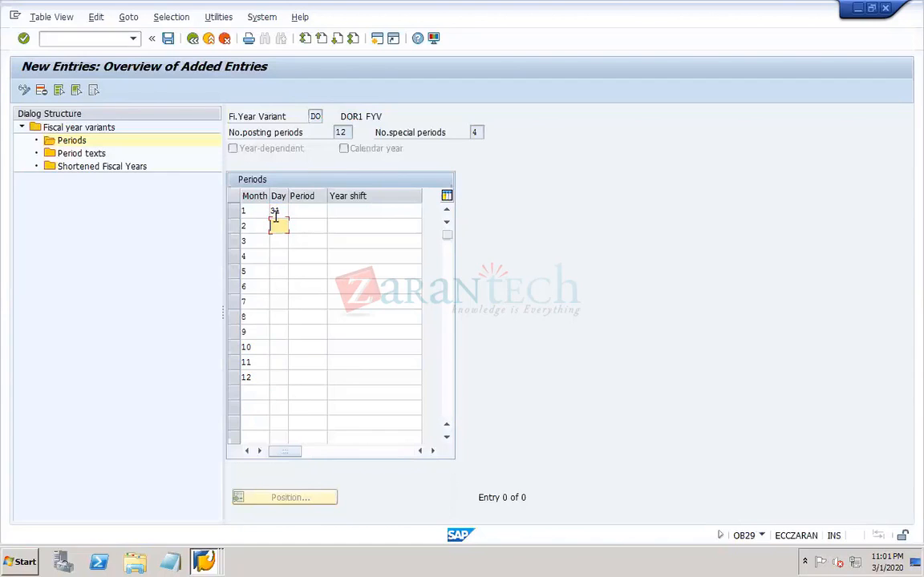
text(3)
key(BackSpace)
text(29)
key(Down)
text(31)
key(Down)
text(30)
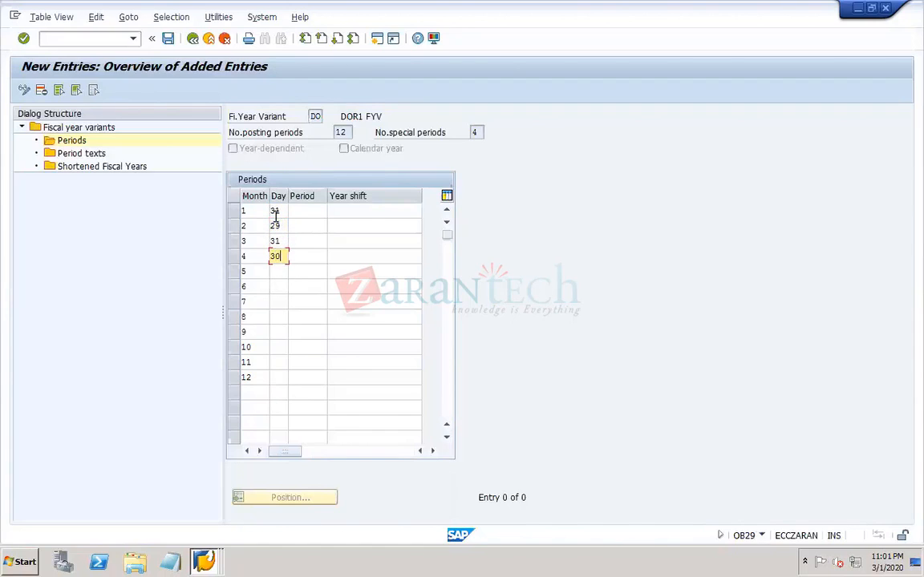
key(Down)
text(31)
key(Down)
text(30)
key(Down)
text(31)
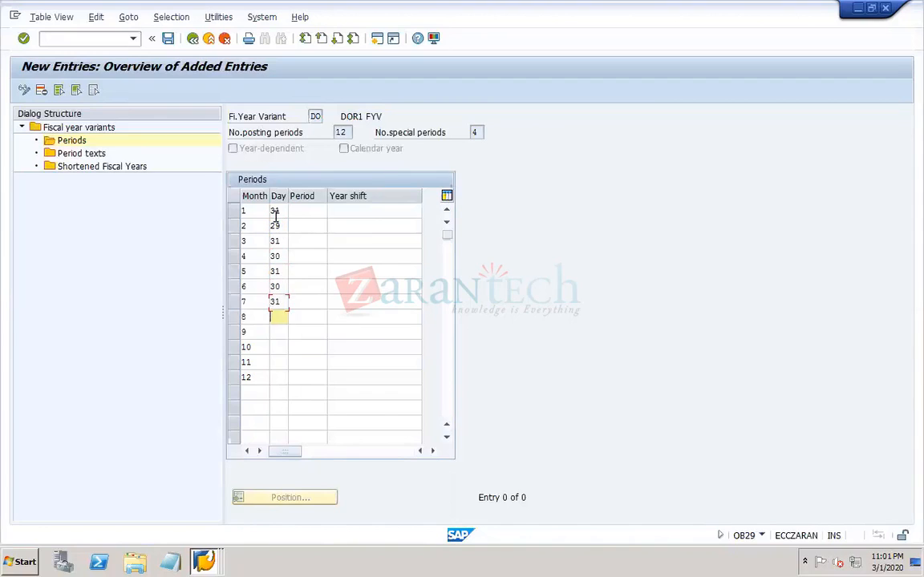
key(Down)
text(31)
key(Down)
text(30)
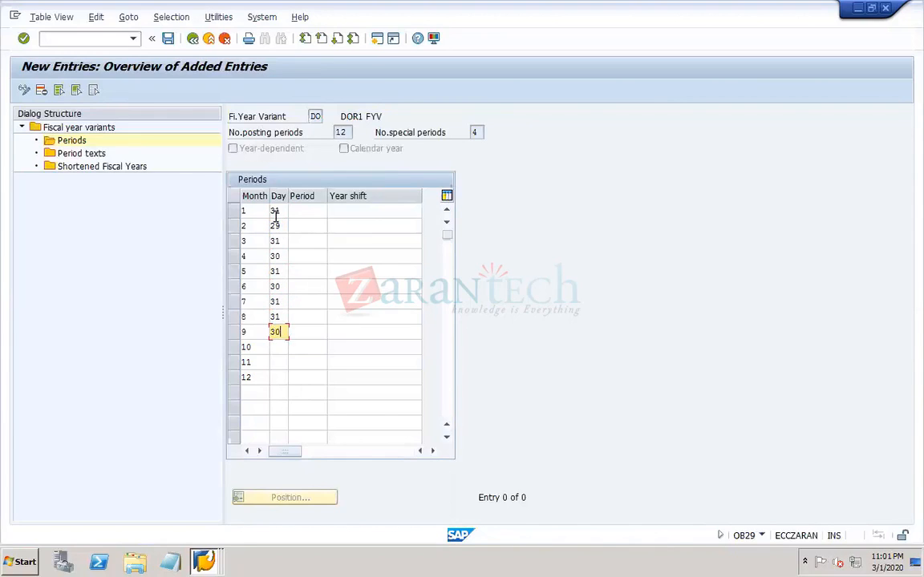
key(Down)
text(31)
key(Down)
text(30)
key(Down)
text(31)
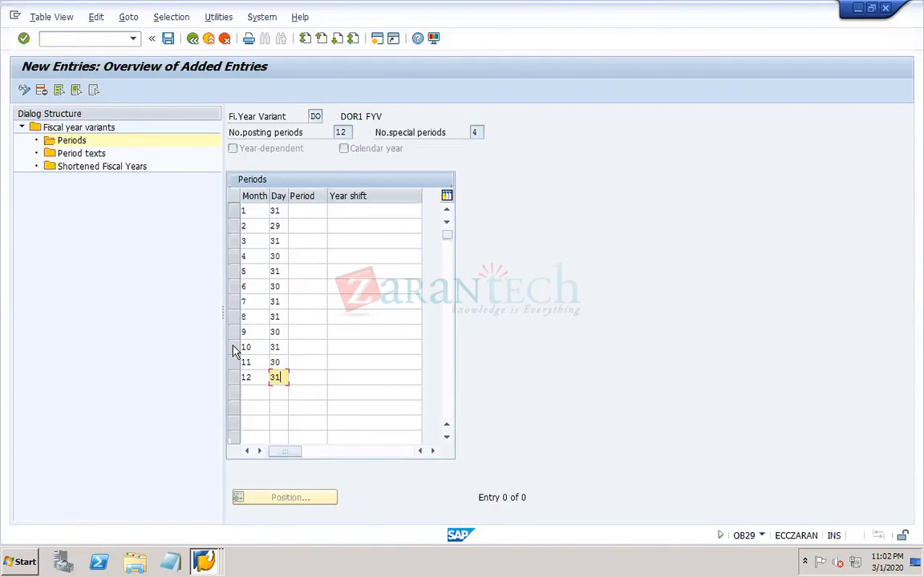
- Assign posting periods 1, 2 and 3 to months 10, 11 and 12
click(254, 347)
click(305, 347)
text(1)
key(Tab)
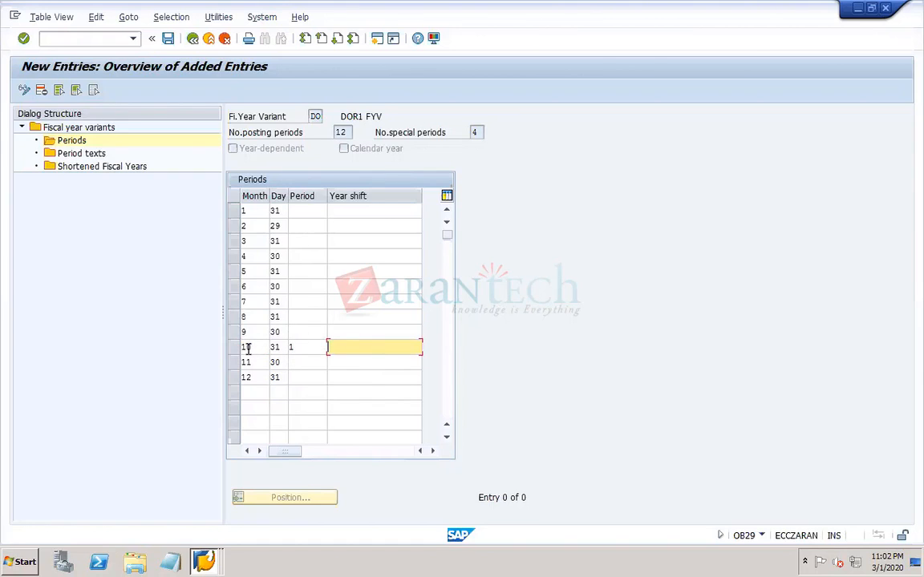
click(300, 364)
text(2)
key(Down)
text(3)
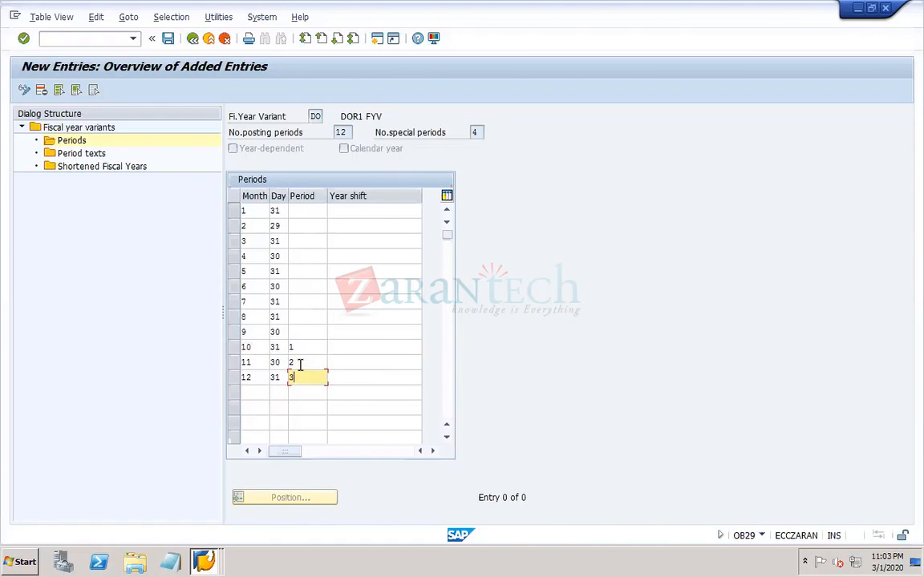
key(Down)
- Assign posting periods 4 to 12 in sequence to months 1 to 9
click(303, 210)
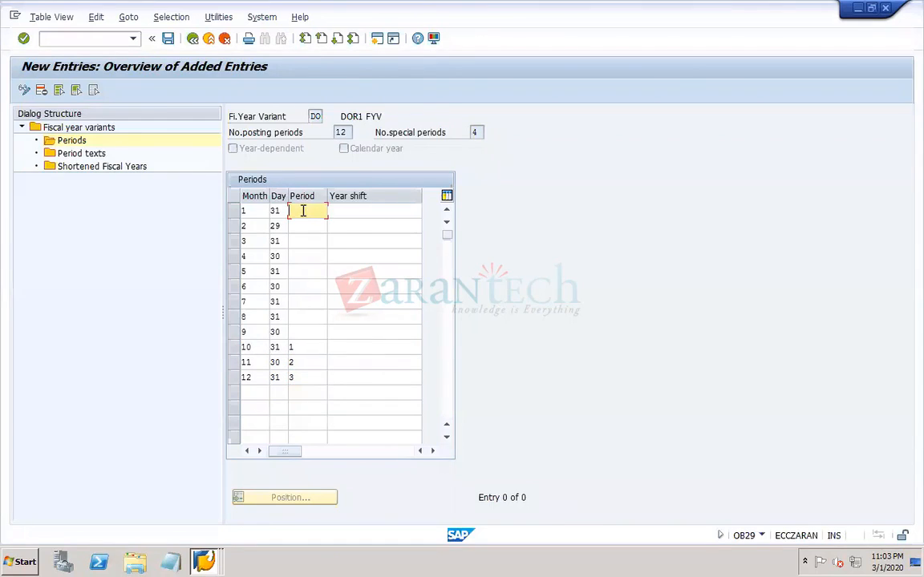
text(4)
key(Down)
text(5)
key(Down)
text(6)
key(Down)
text(7)
key(Down)
text(8)
key(Down)
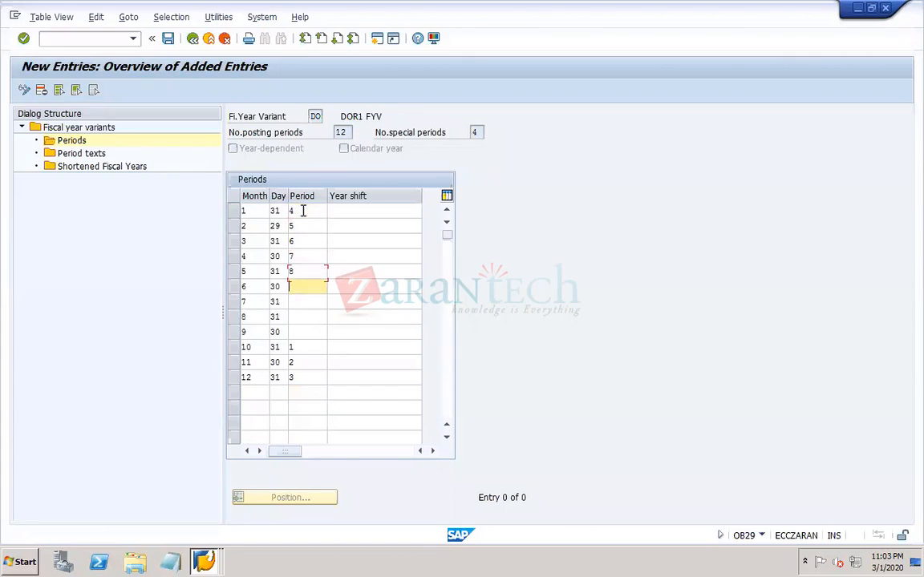
text(9)
key(Down)
text(10)
key(Down)
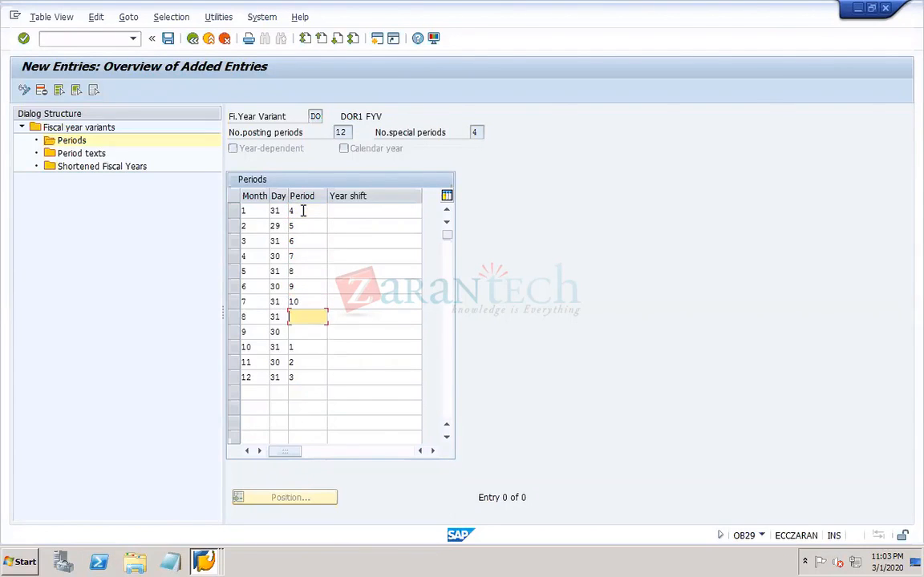
text(11)
key(Down)
text(12)
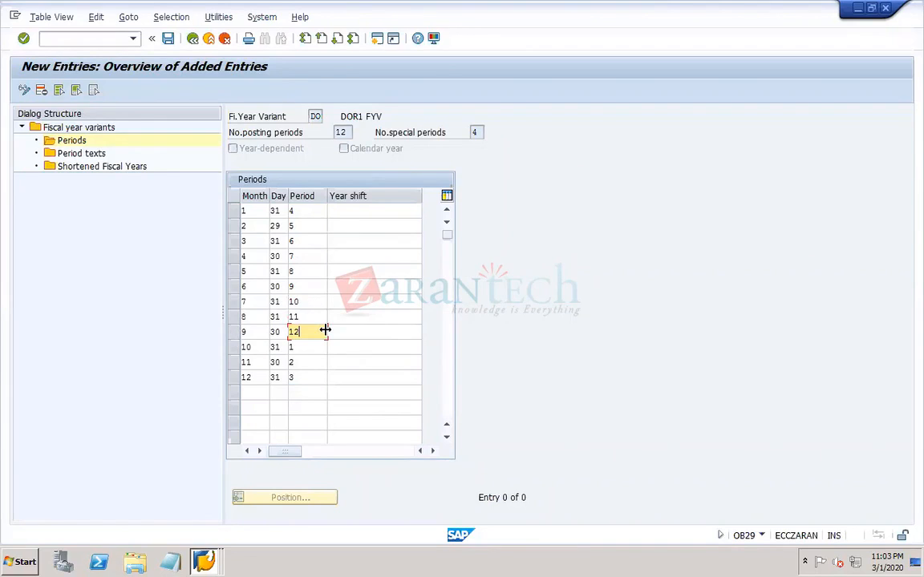
- Check the posting periods assigned to months 1, 9, 10 and 12
click(295, 348)
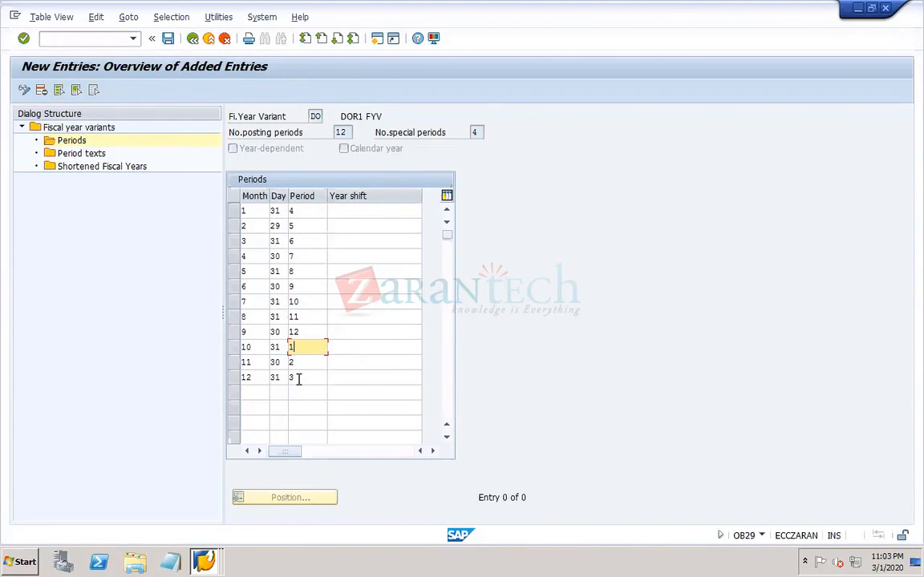
click(298, 378)
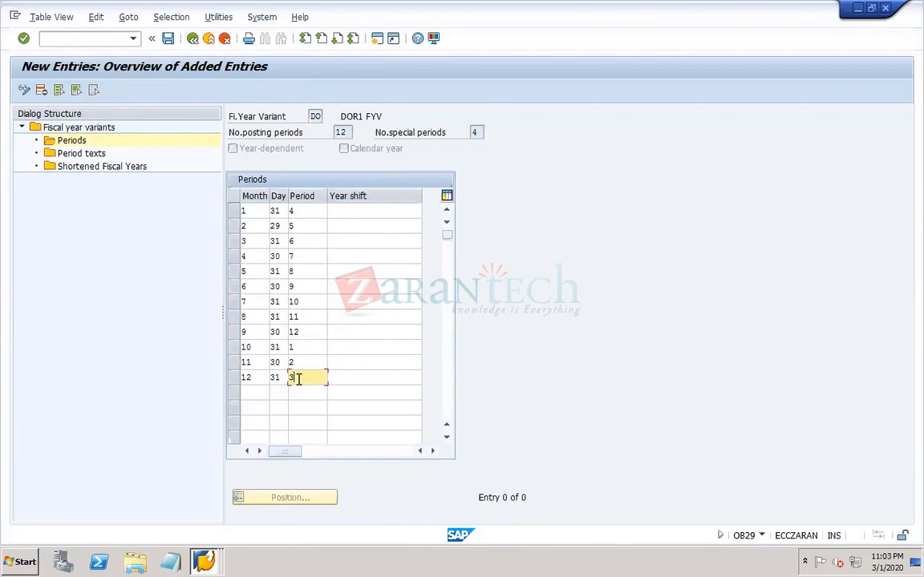
click(310, 333)
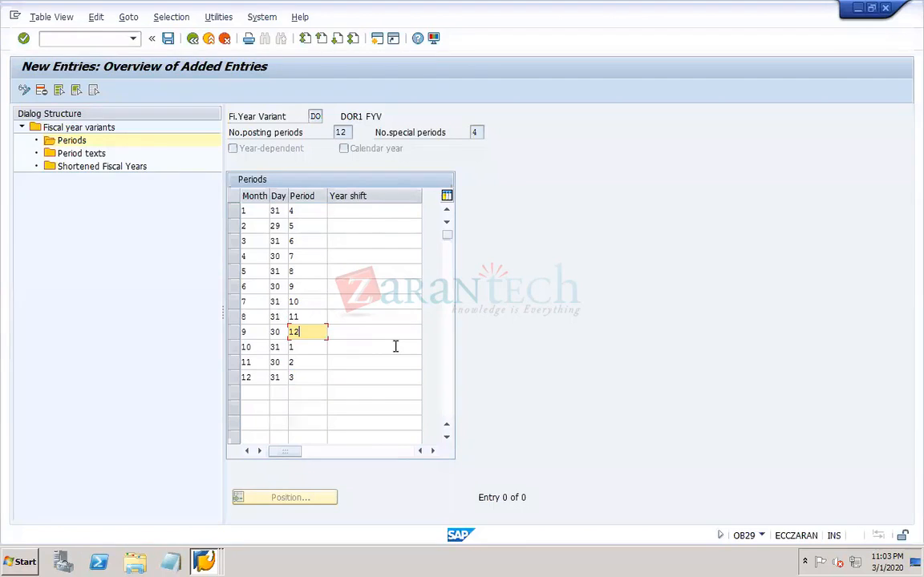
click(308, 347)
click(304, 374)
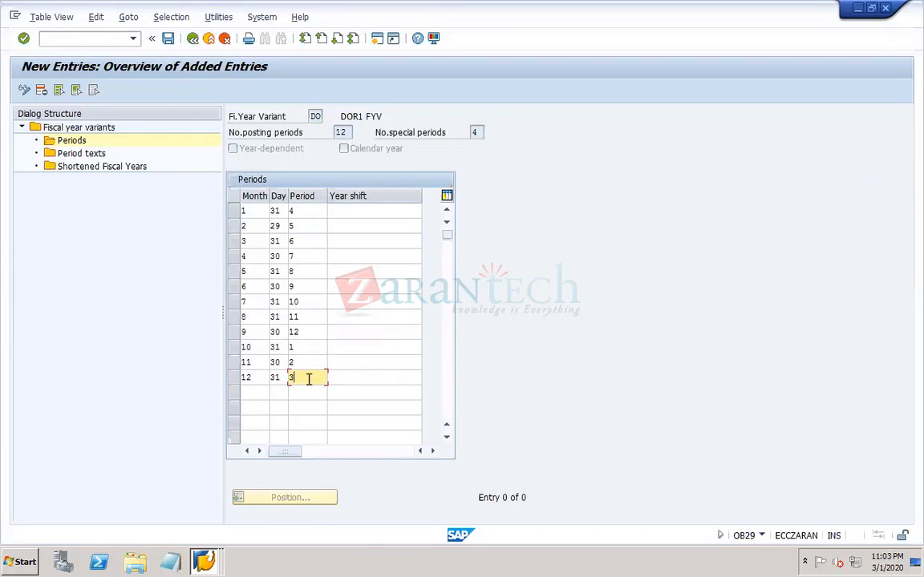
click(306, 213)
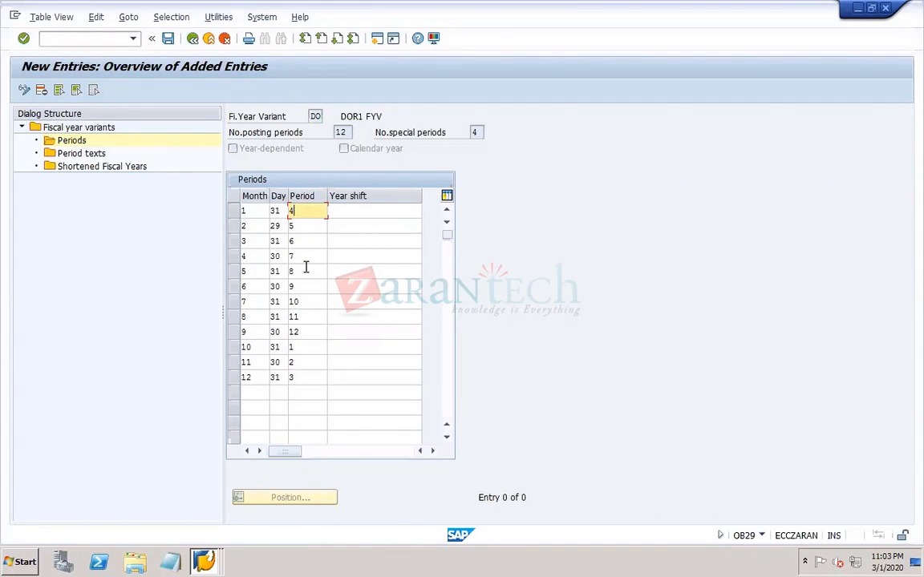
click(306, 331)
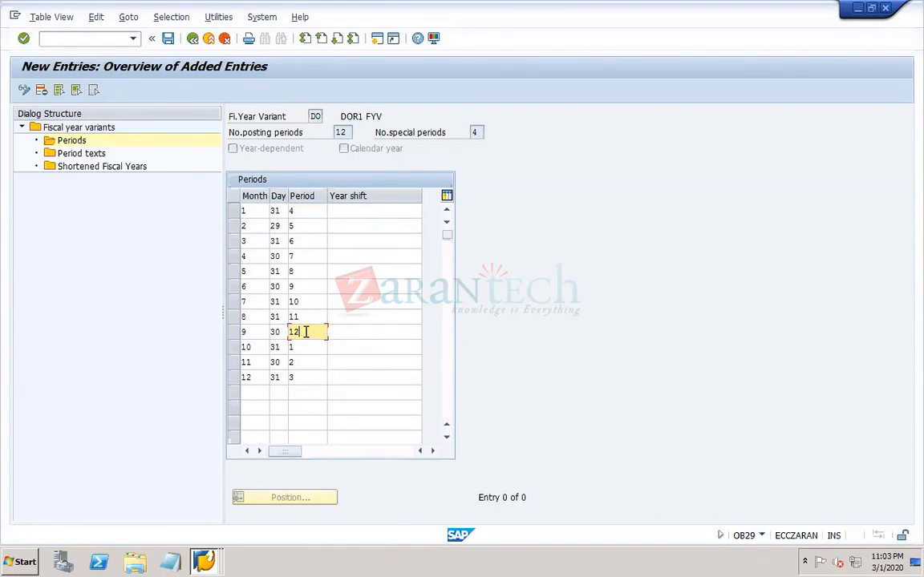
- Set the year shift to 0 for months 10, 11 and 12
click(350, 347)
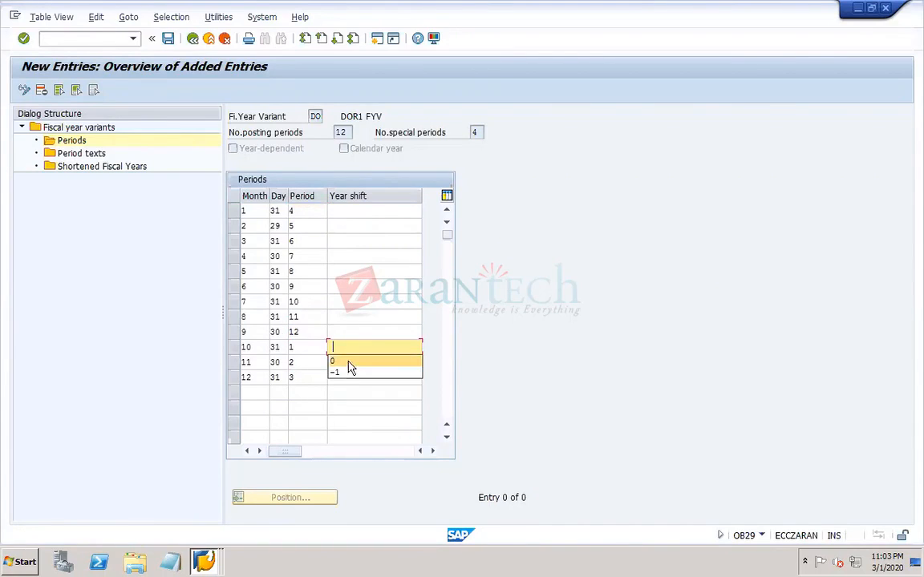
click(343, 365)
click(343, 363)
click(338, 377)
click(342, 377)
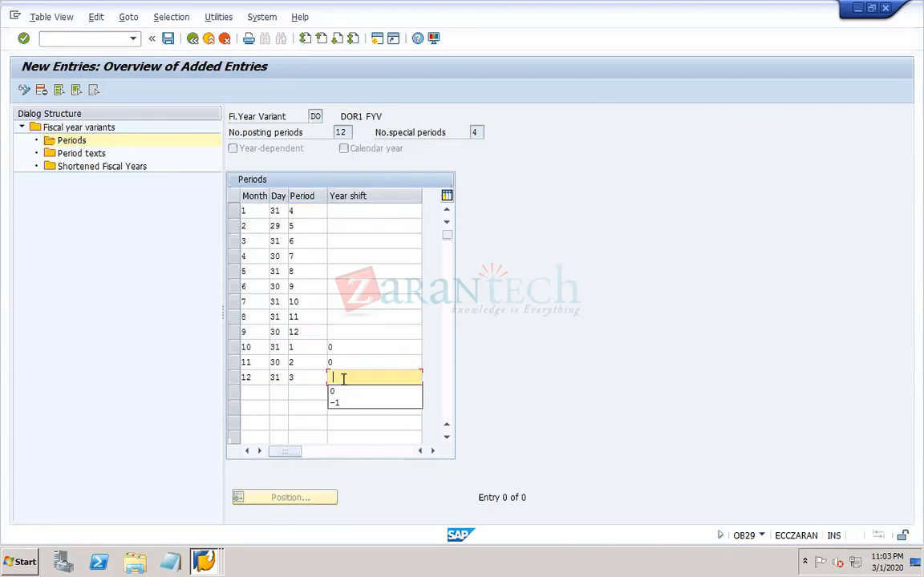
click(337, 393)
- Set the year shift to -1 for each of months 1 to 9
click(356, 212)
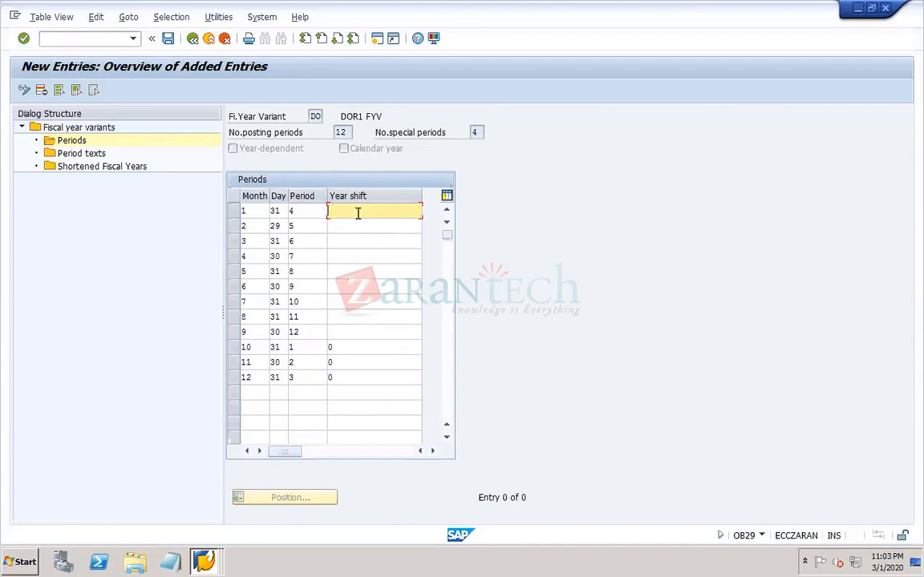
click(337, 234)
click(334, 228)
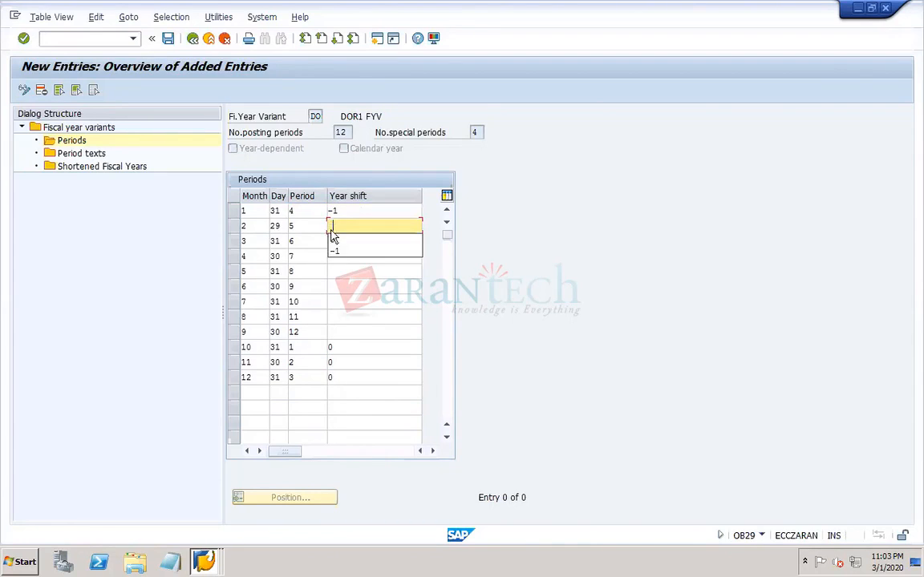
click(340, 251)
click(335, 241)
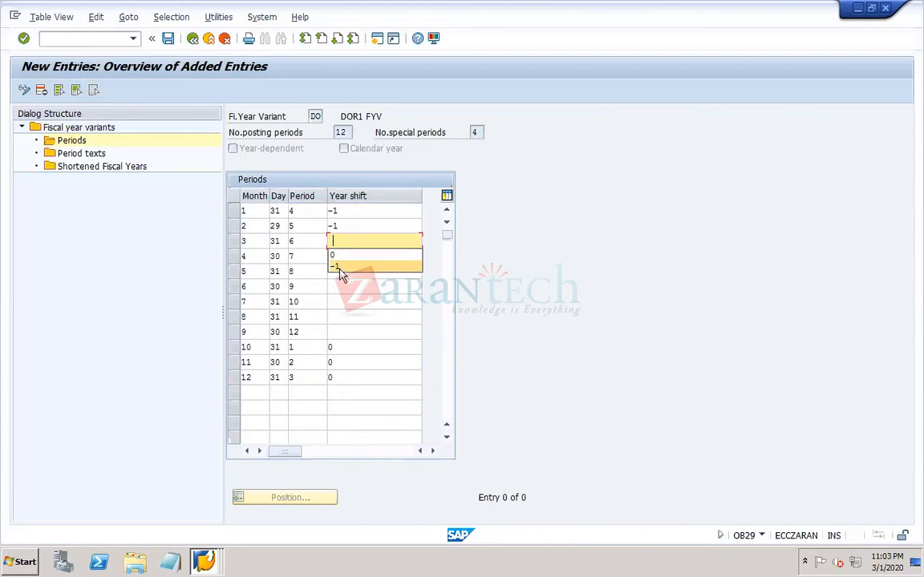
click(335, 267)
click(335, 256)
click(342, 281)
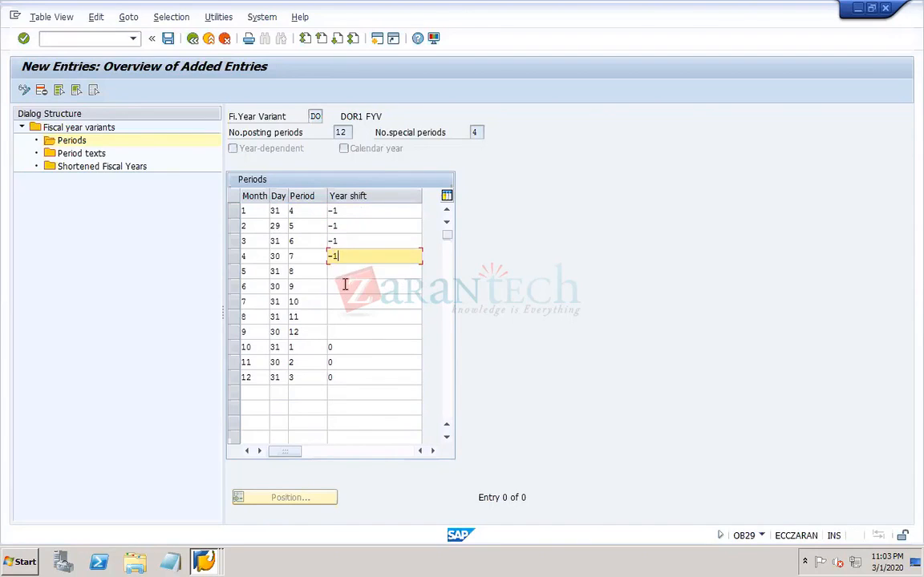
click(338, 274)
click(338, 275)
click(335, 299)
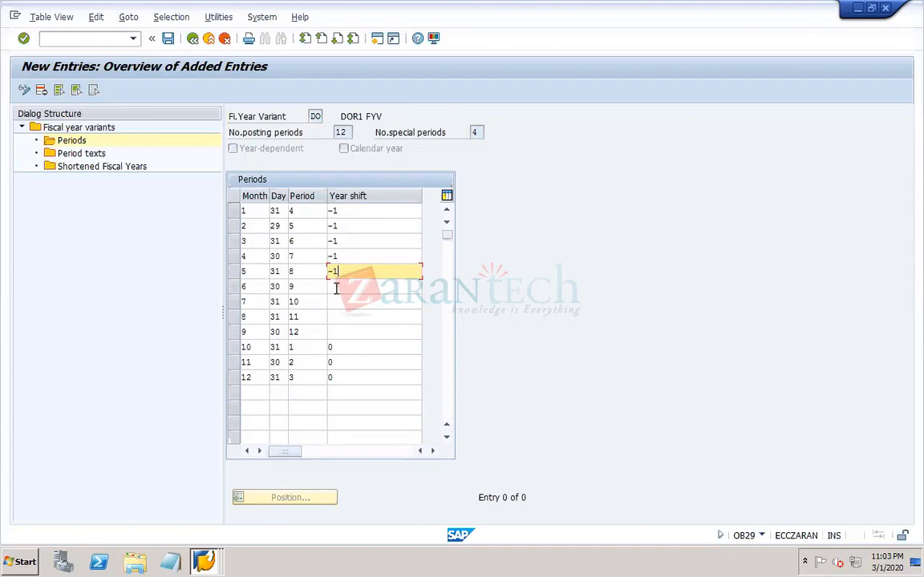
click(335, 289)
click(340, 313)
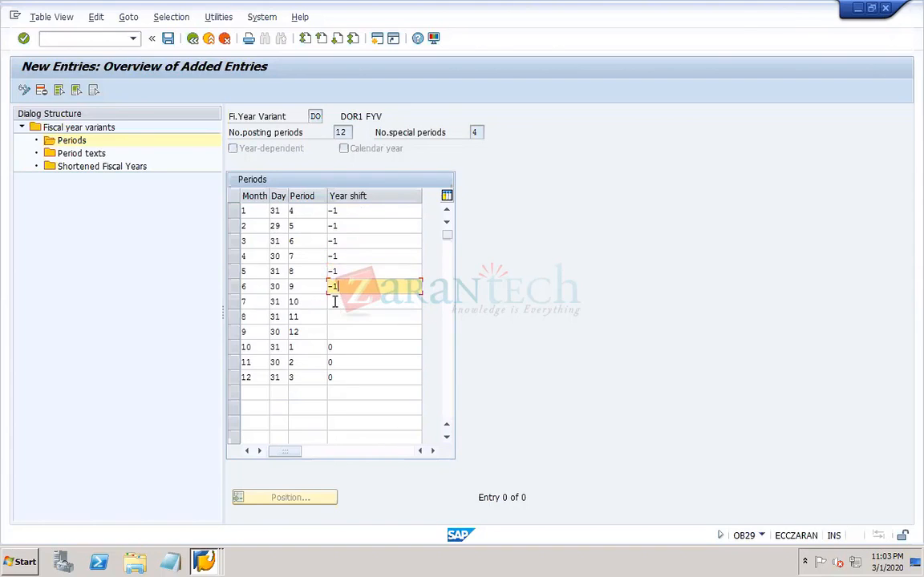
click(336, 302)
click(343, 329)
click(344, 318)
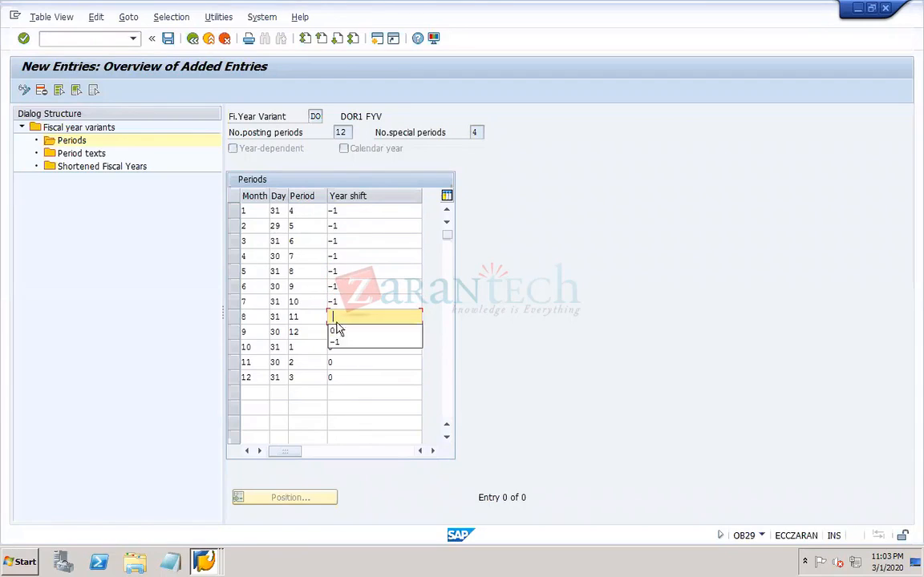
click(343, 341)
click(340, 332)
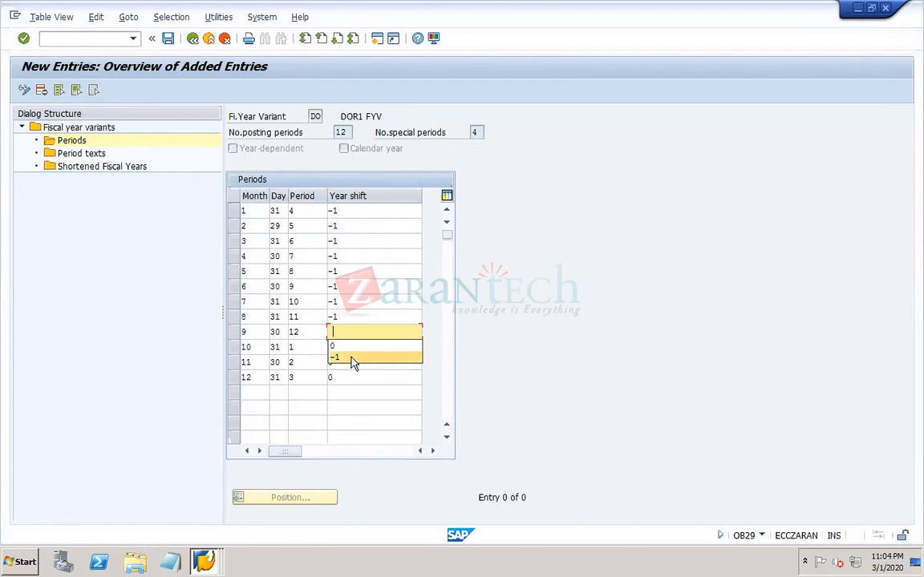
click(351, 357)
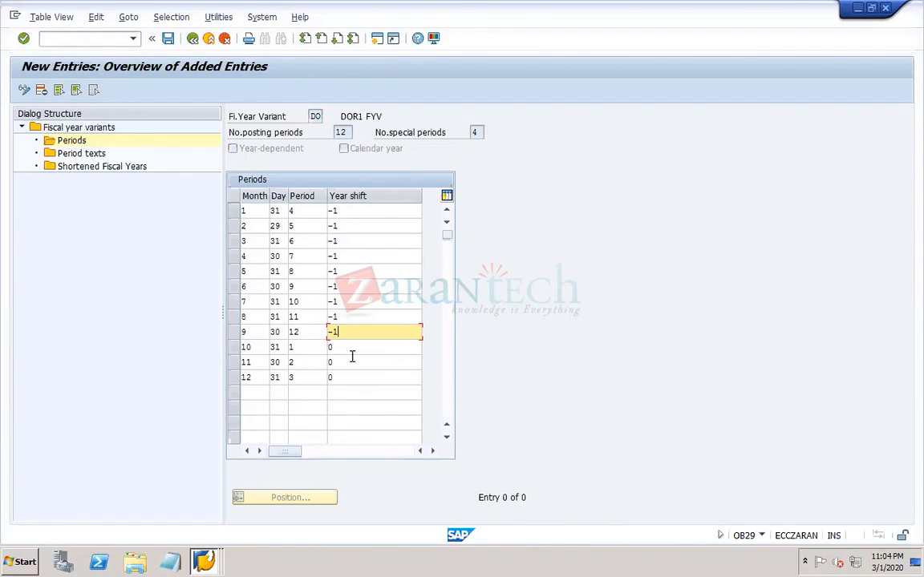
- Save the period assignments of variant DO and return to the fiscal year variants overview
click(168, 40)
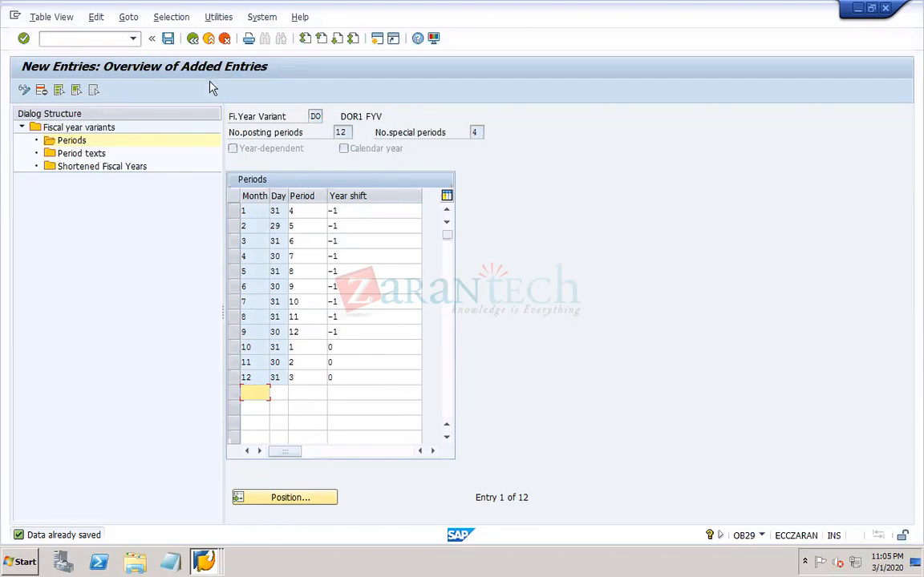
click(167, 43)
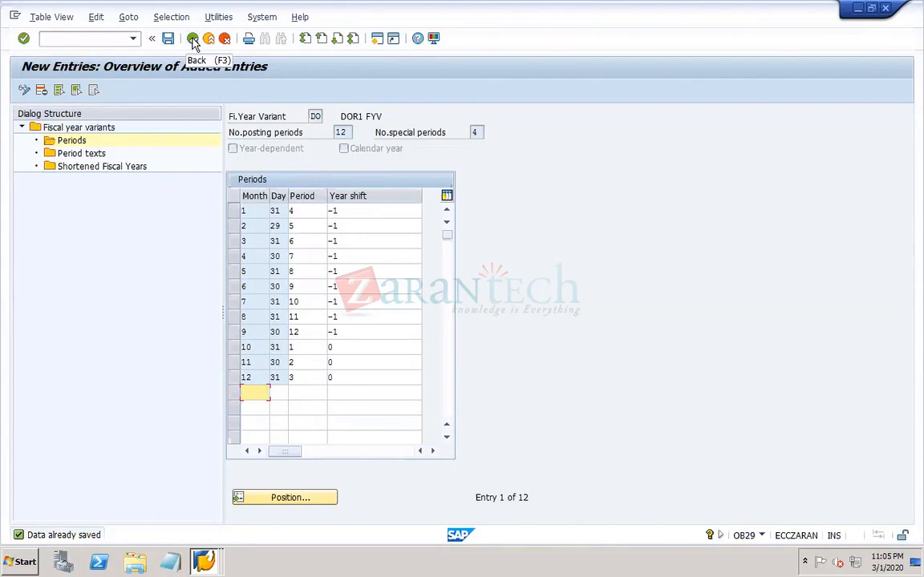
click(192, 42)
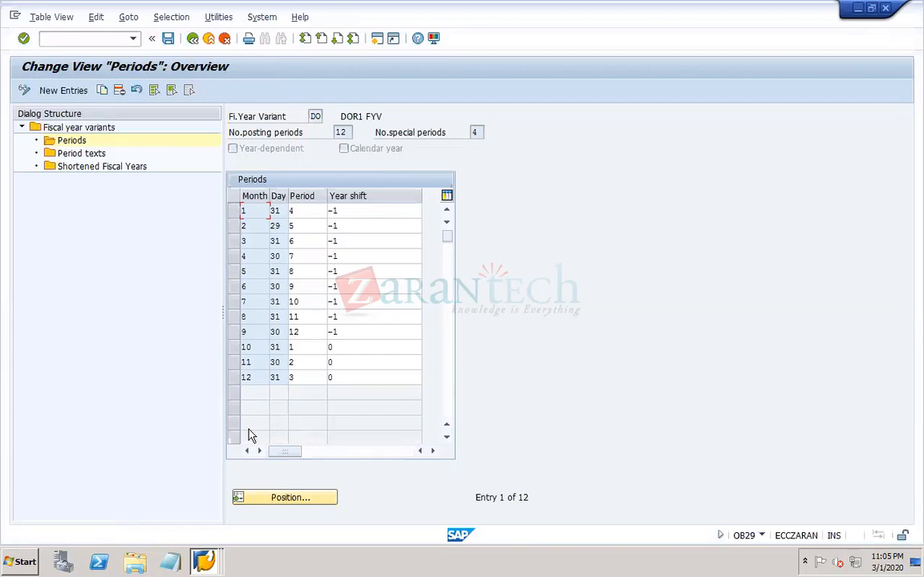
click(193, 39)
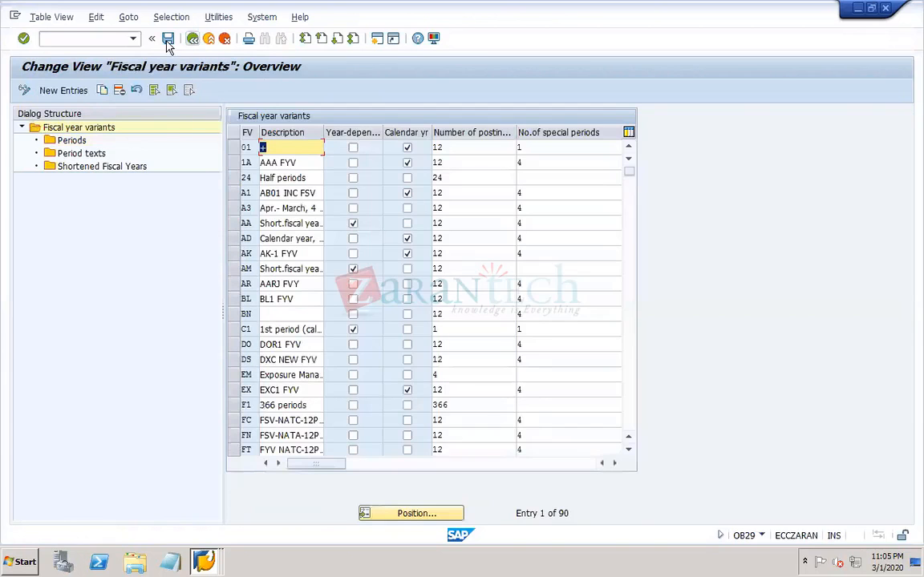
click(168, 39)
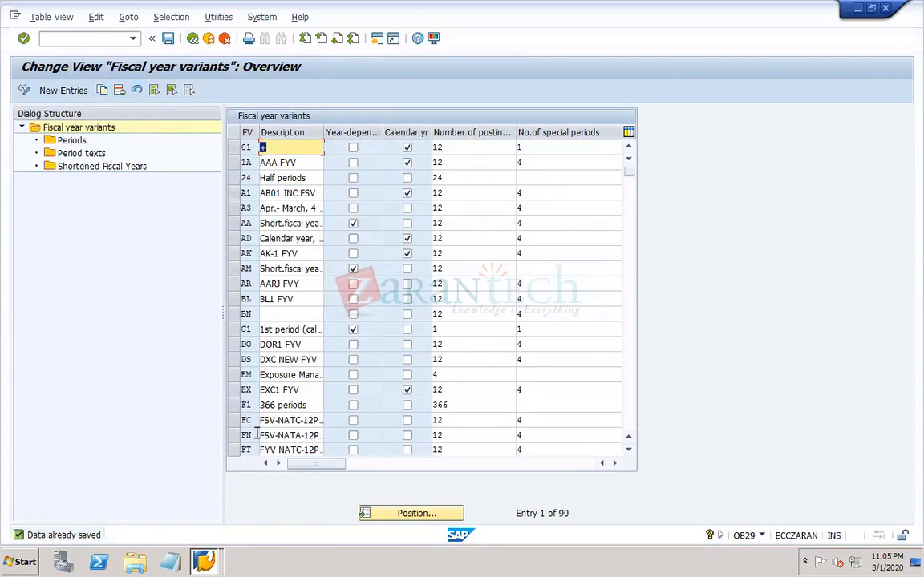
- Mark fiscal year variant DO as a calendar year variant and save the change
click(233, 345)
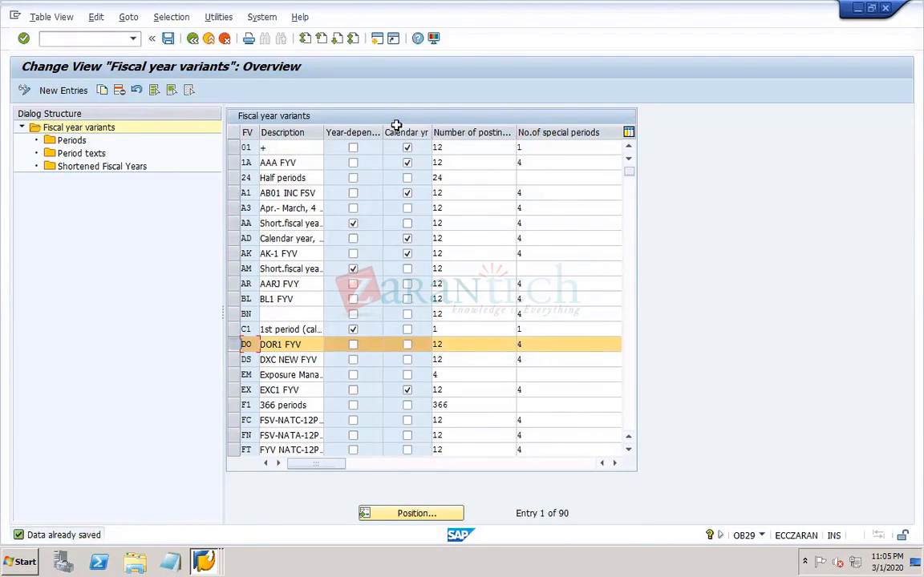
click(407, 344)
click(169, 39)
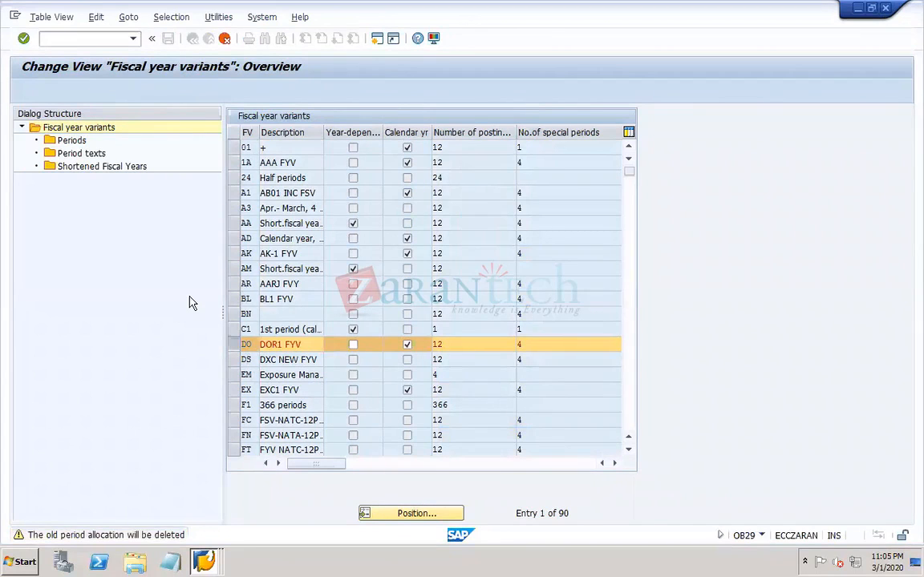
key(Return)
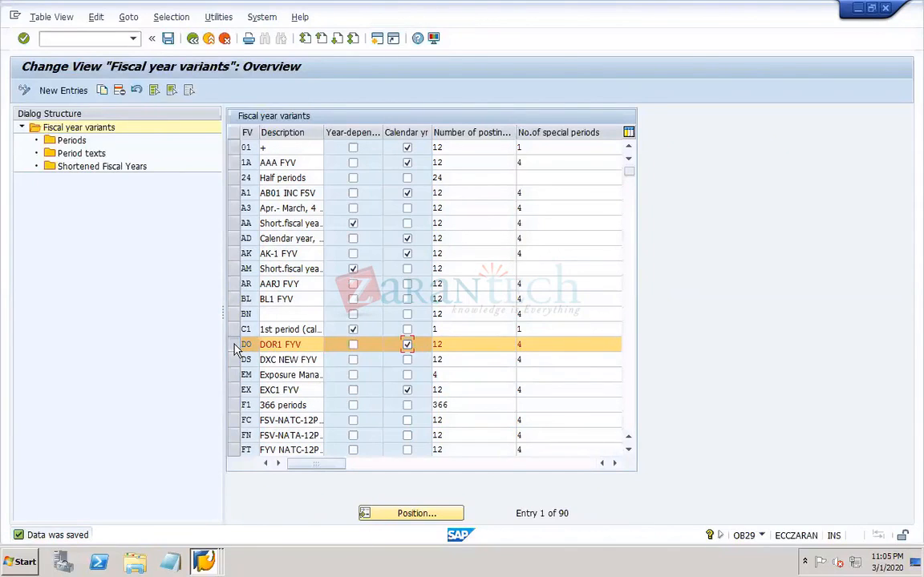
- Try to open the periods of variant DO, and highlight Shortened Fiscal Years in the dialog structure
double_click(72, 141)
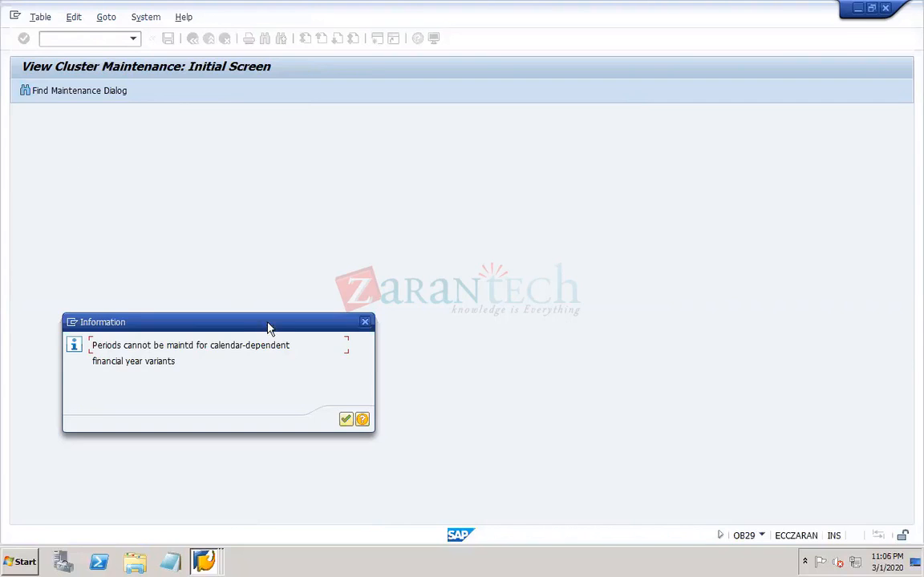
click(346, 420)
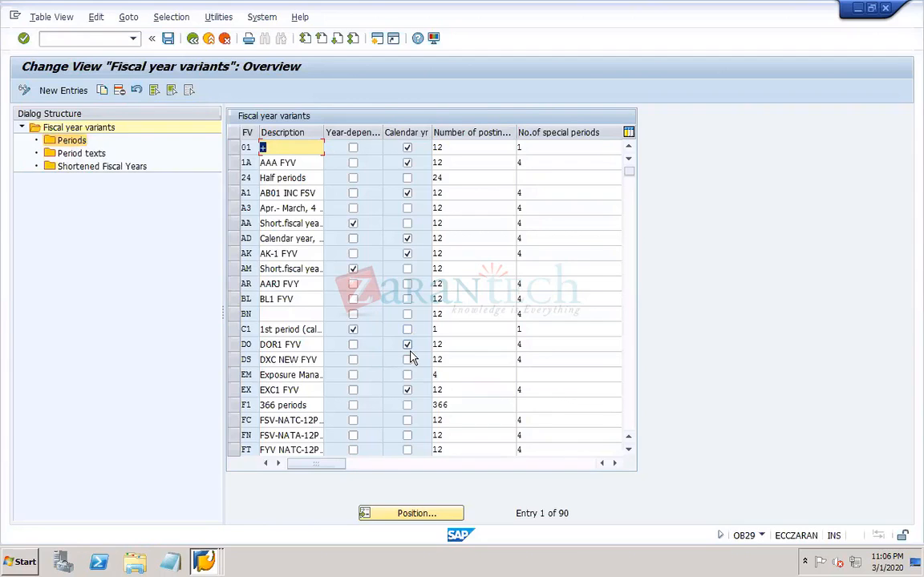
click(70, 168)
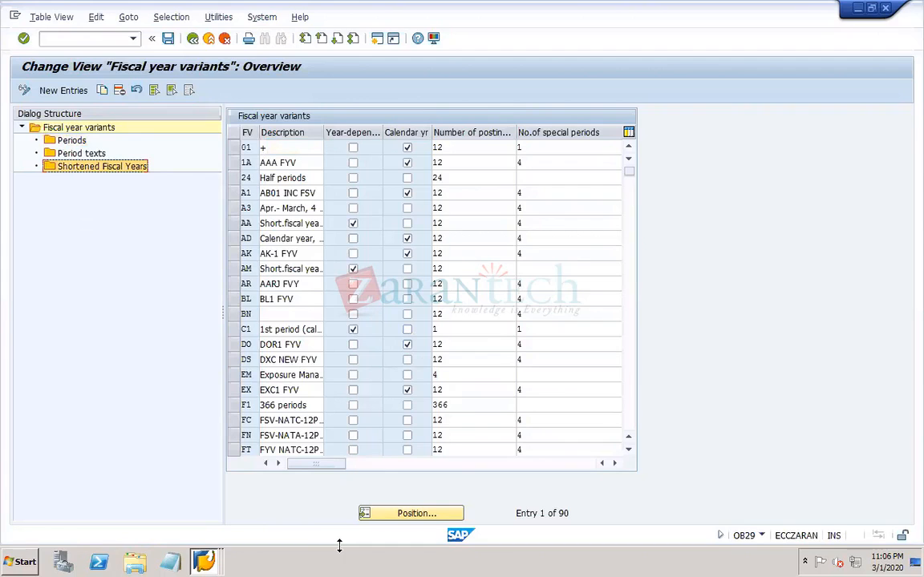
- Switch to the PowerPoint work notes and enter "SHORTEND FISCAL YEAR" on a new line near the end of slide 6's text
mouse_move(633, 566)
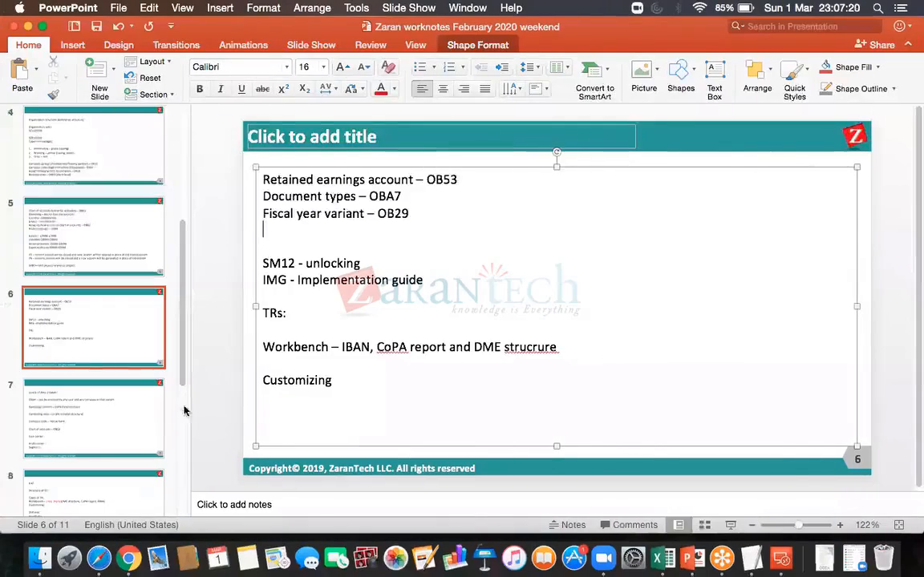
click(290, 418)
key(Left)
key(Left)
key(Left)
key(Left)
key(Left)
key(Left)
key(Left)
key(Return)
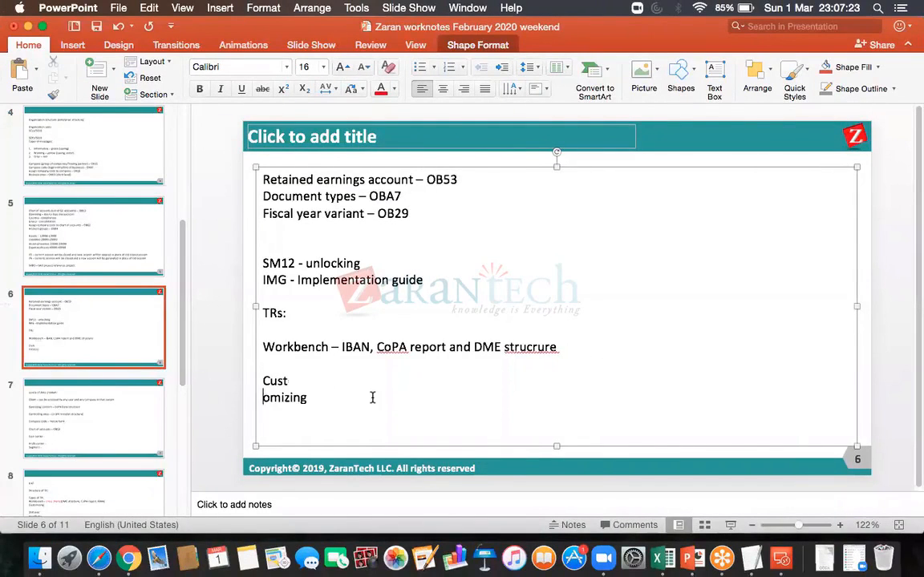
text(SHORTEND FIS)
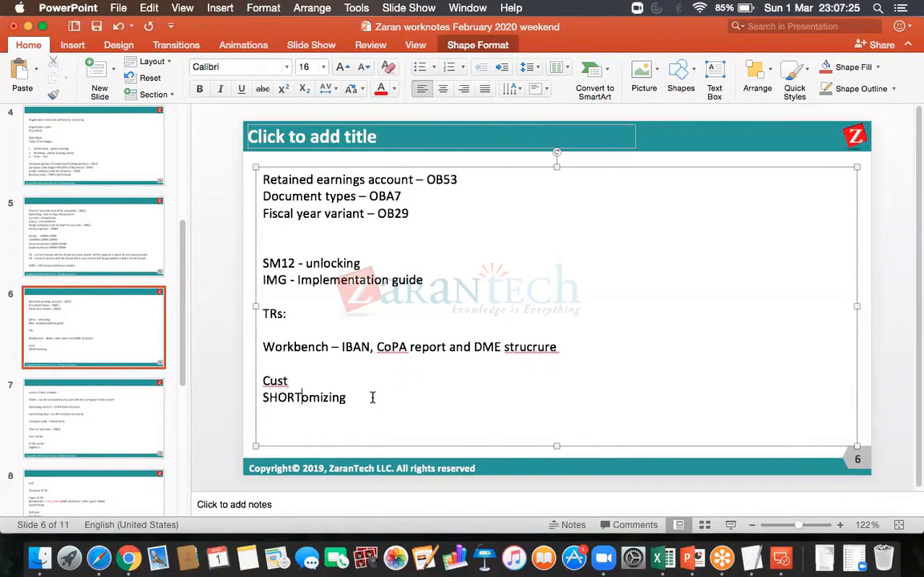
text(CAL YEAR)
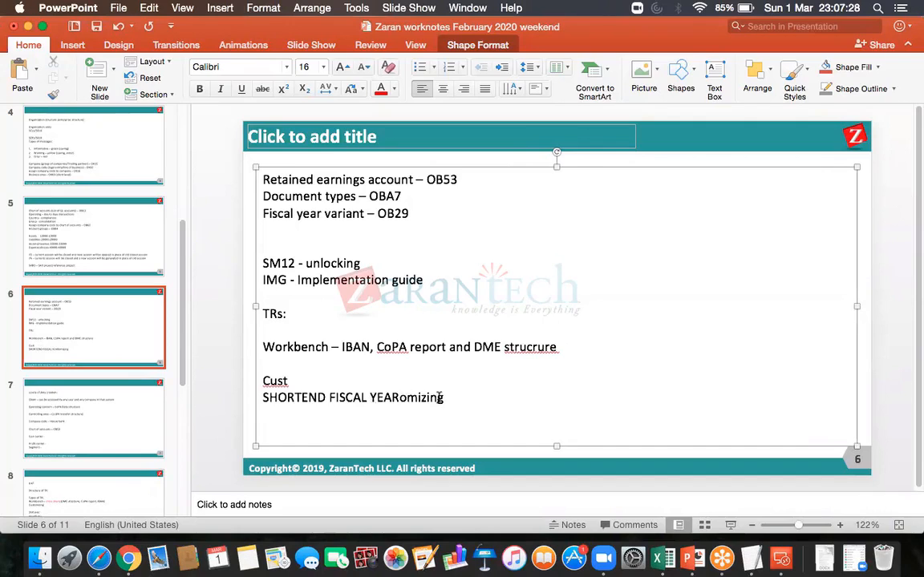
- Move the stray "omizing" back onto "Cust", leave a blank line before "SHORTEND FISCAL YEAR" and save the presentation
double_click(405, 399)
drag(405, 403, 402, 402)
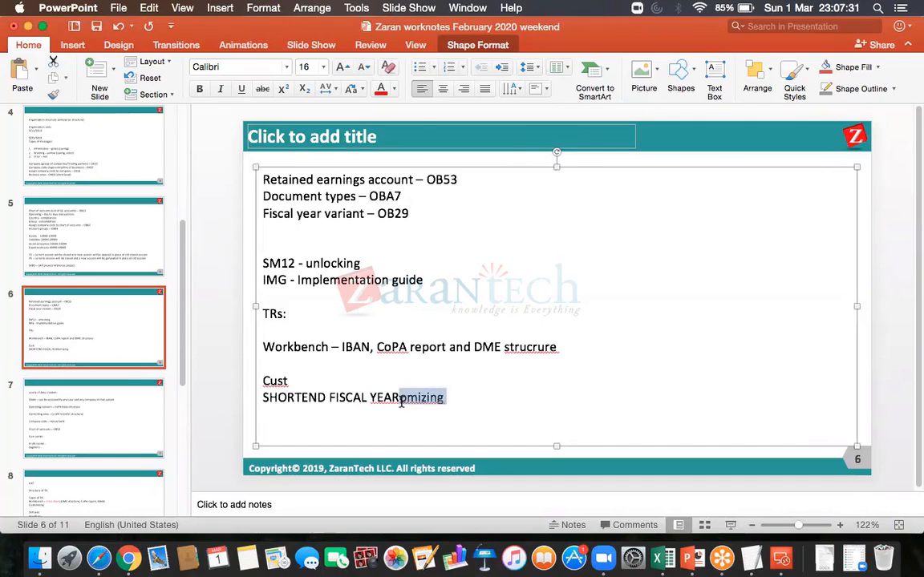
key(super+x)
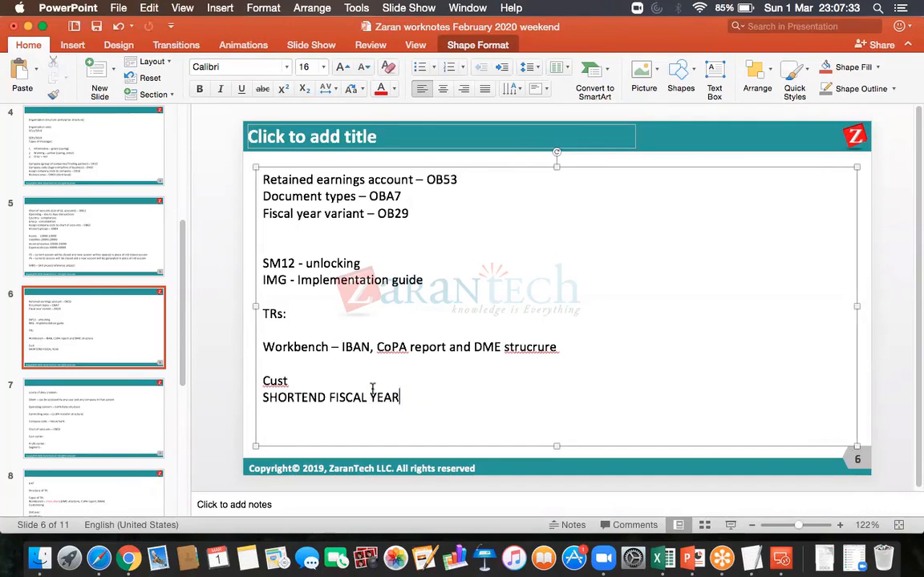
click(355, 382)
key(super+v)
key(Return)
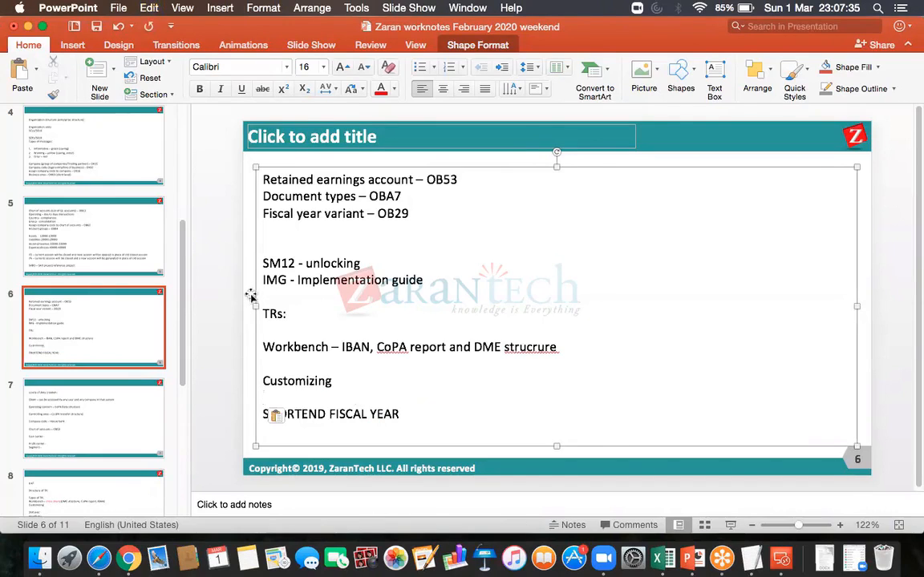
click(96, 26)
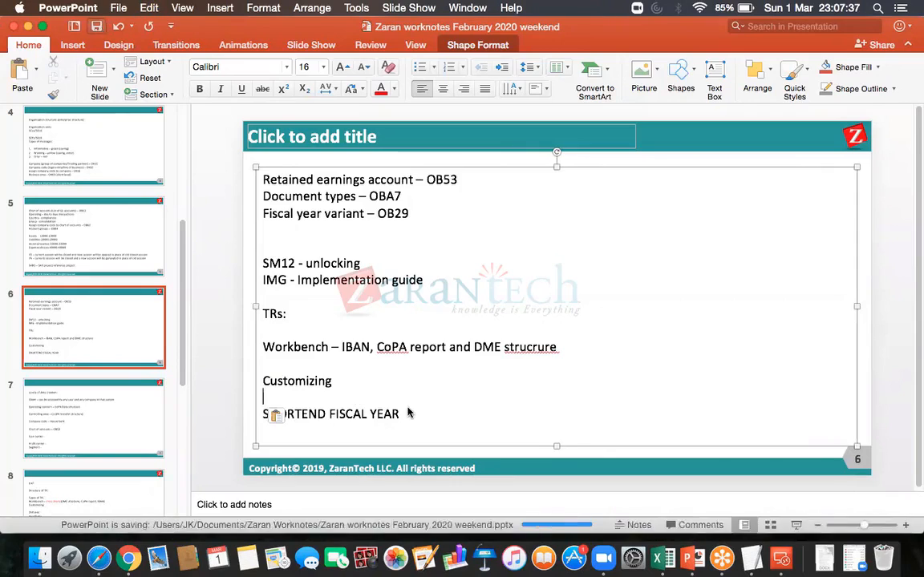
- Color the "SHORTEND FISCAL YEAR" line red and save the presentation
drag(401, 414, 293, 401)
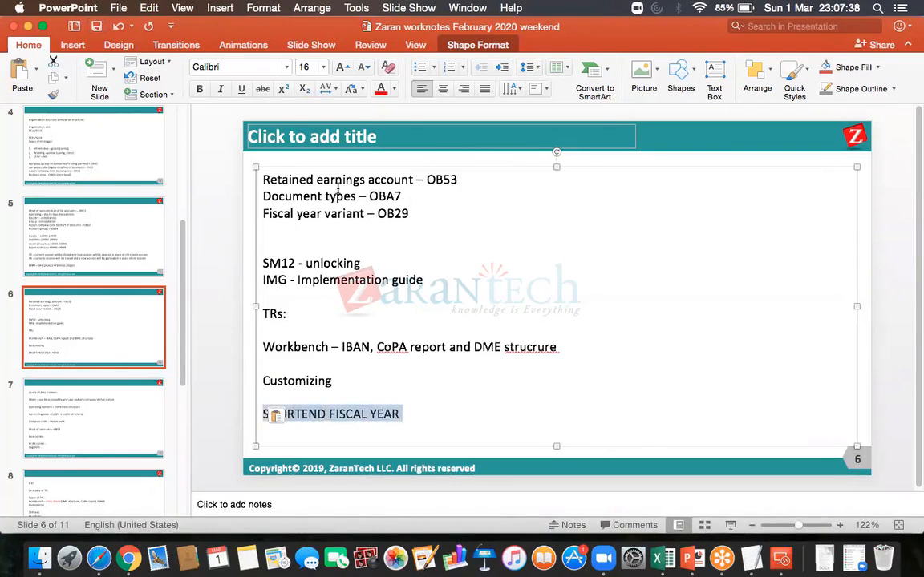
click(379, 89)
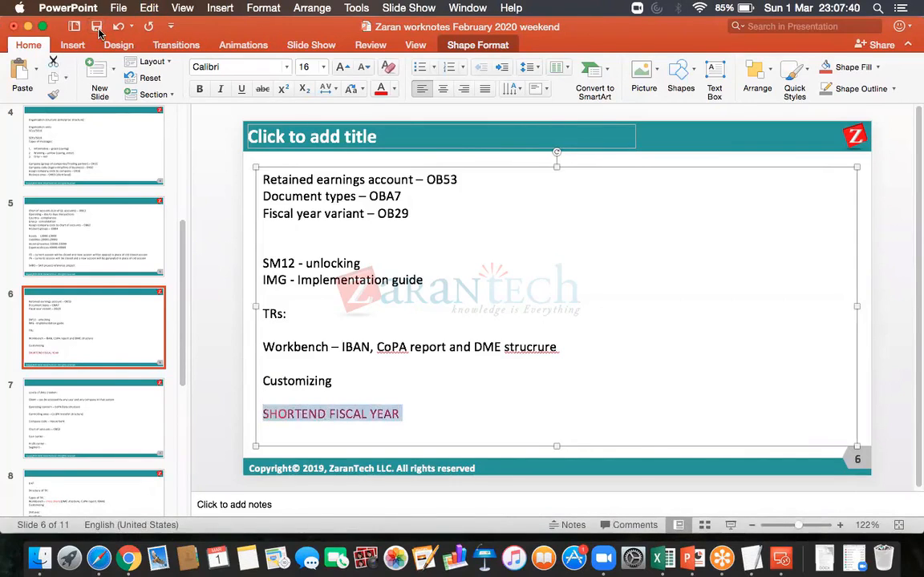
click(98, 29)
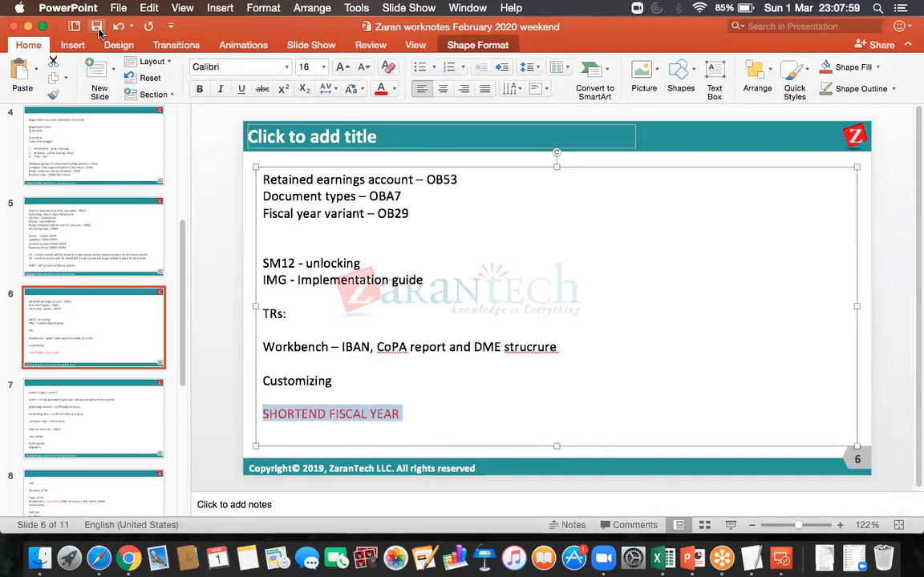
click(96, 26)
- Switch back to the SAP session through Microsoft Remote Desktop
click(782, 564)
key(ctrl+Right)
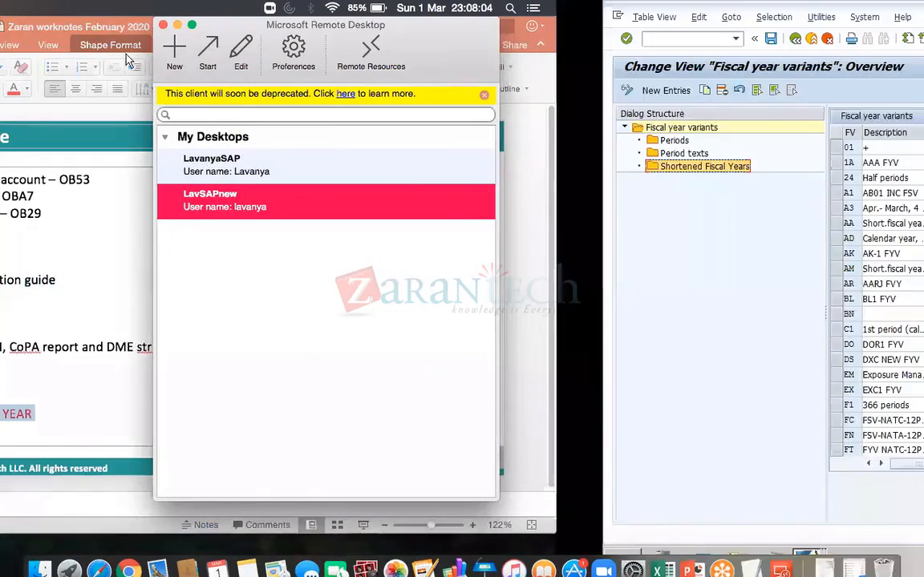
- Open the Document Types overview with transaction OBA7 in the current session
click(106, 43)
text(/NOB37)
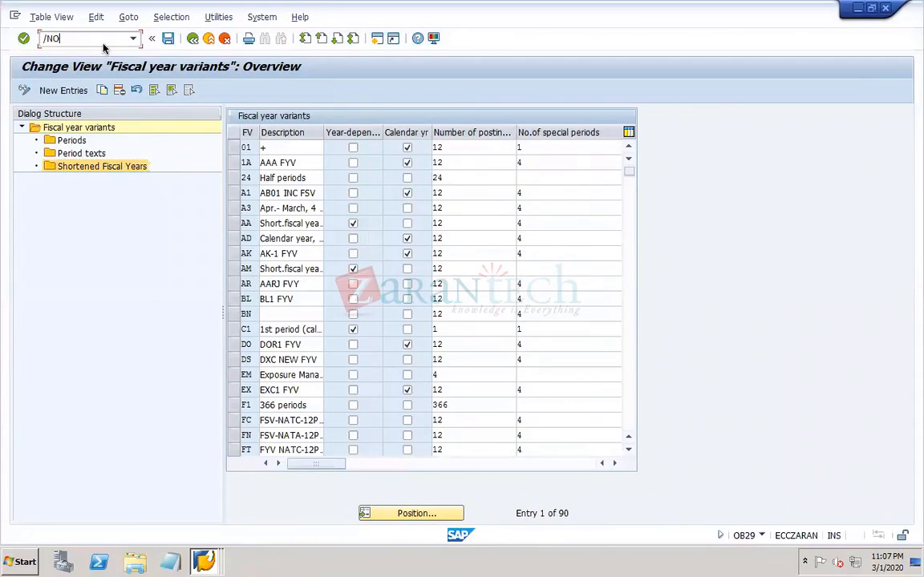
key(Return)
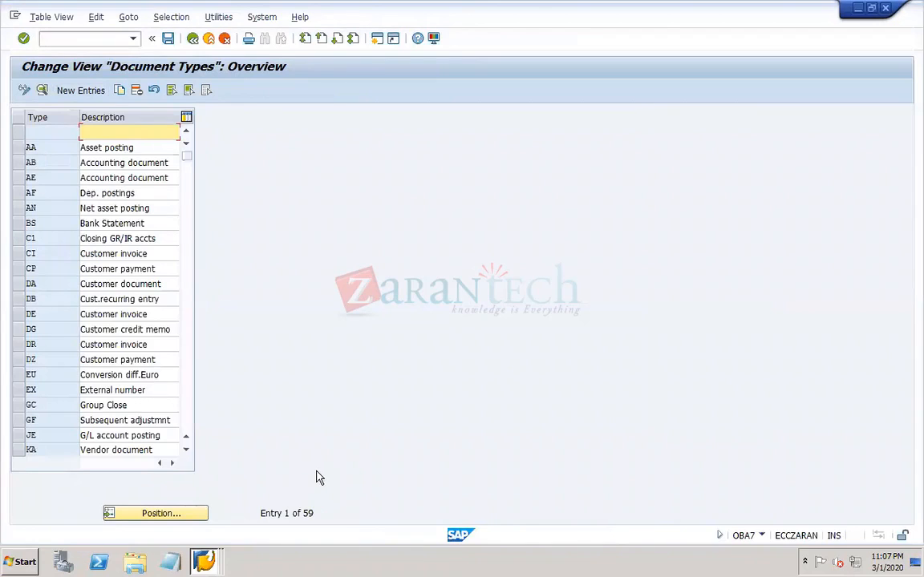
- Delete the blank entry from the document types and save the deletion under the customizing request
click(26, 134)
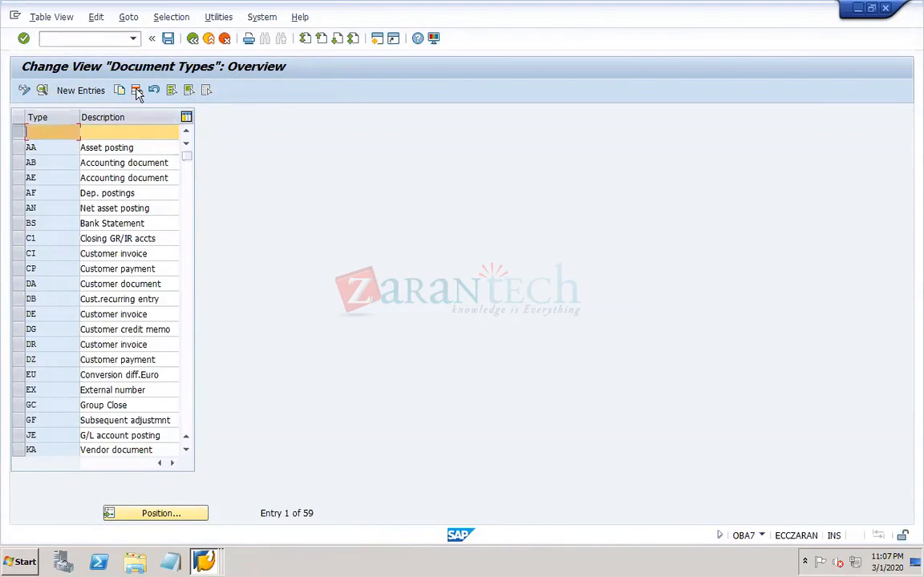
click(134, 90)
click(167, 40)
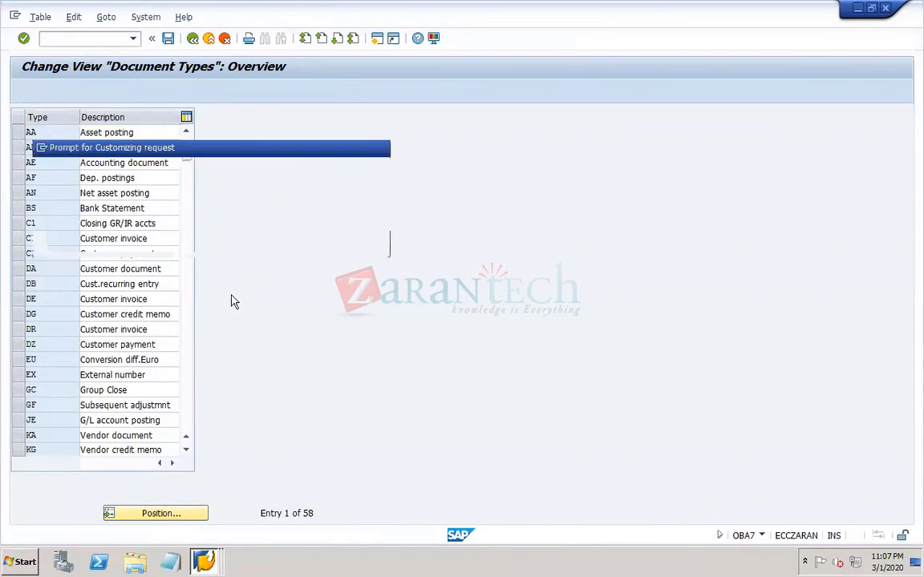
click(213, 245)
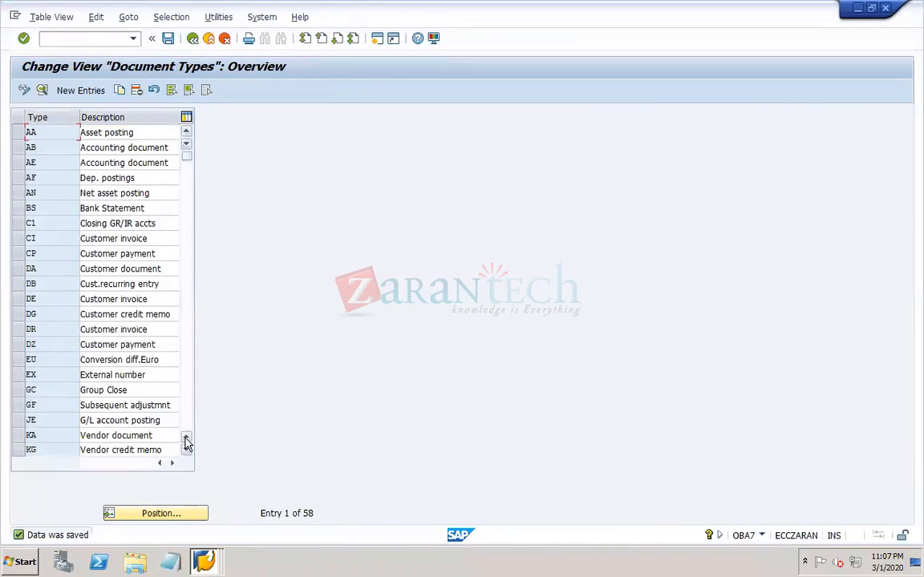
- Position the document type list at SA and open the details of that G/L account document type
click(171, 514)
text(SA)
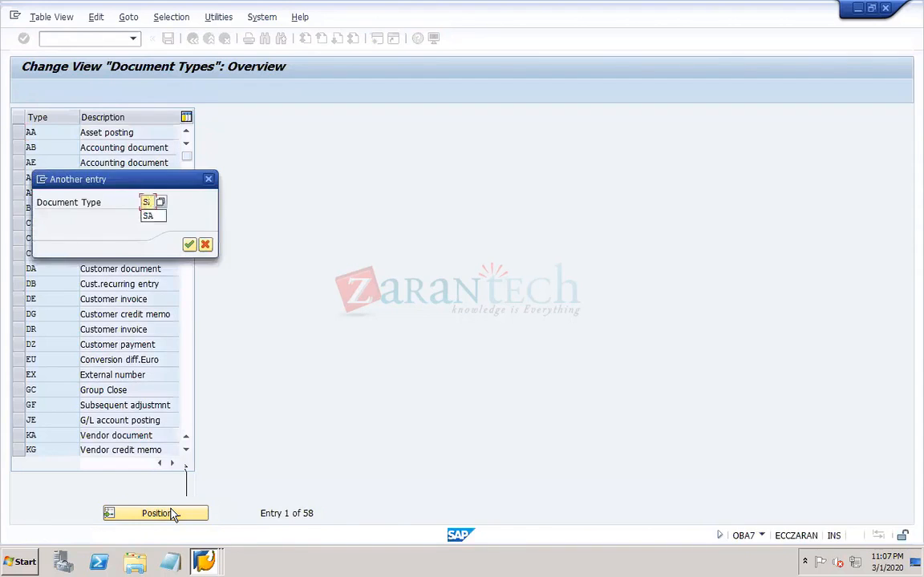
key(Return)
double_click(52, 132)
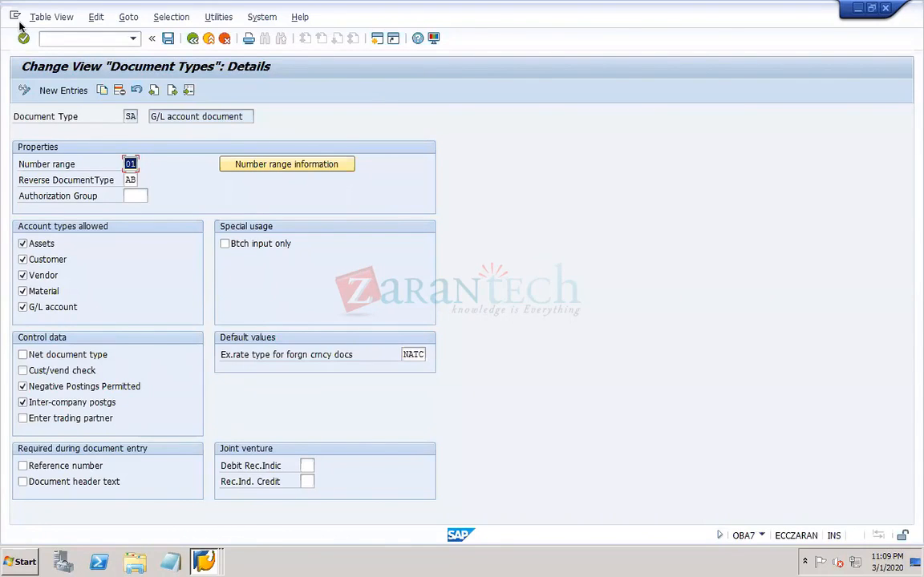
- Make the document header text required during document entry for document type SA
mouse_move(448, 563)
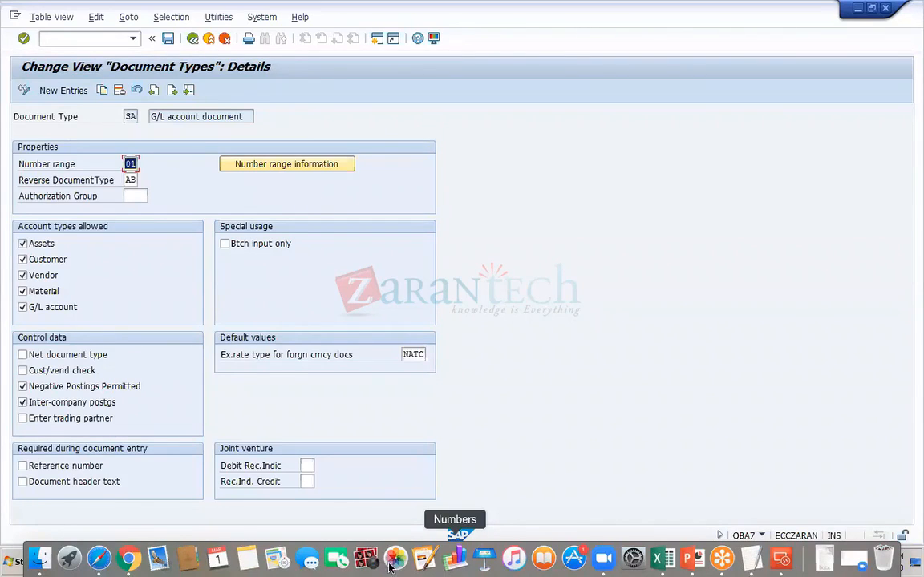
click(65, 39)
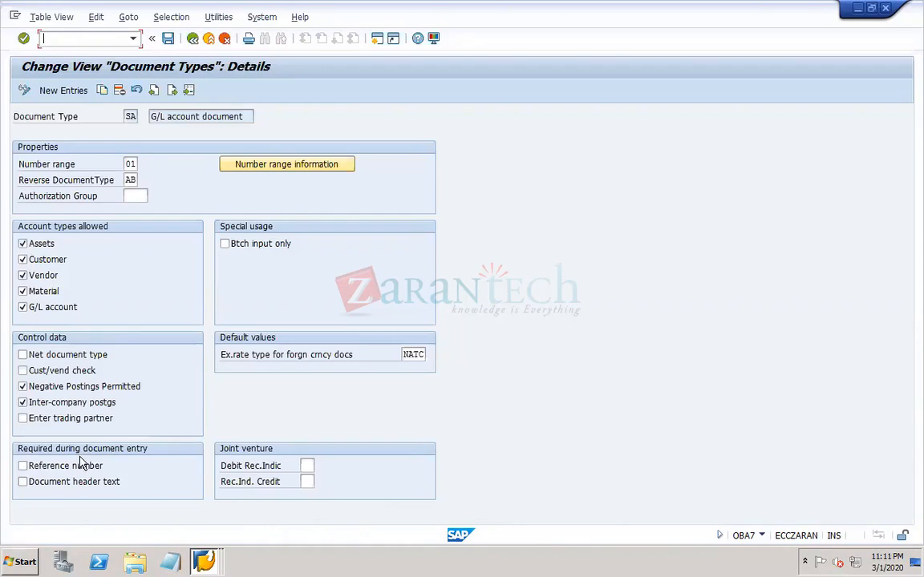
click(42, 485)
- Start G/L account posting with transaction F-02 in a new session and place the cursor in the document header text
click(82, 38)
text(/OF-02)
key(Return)
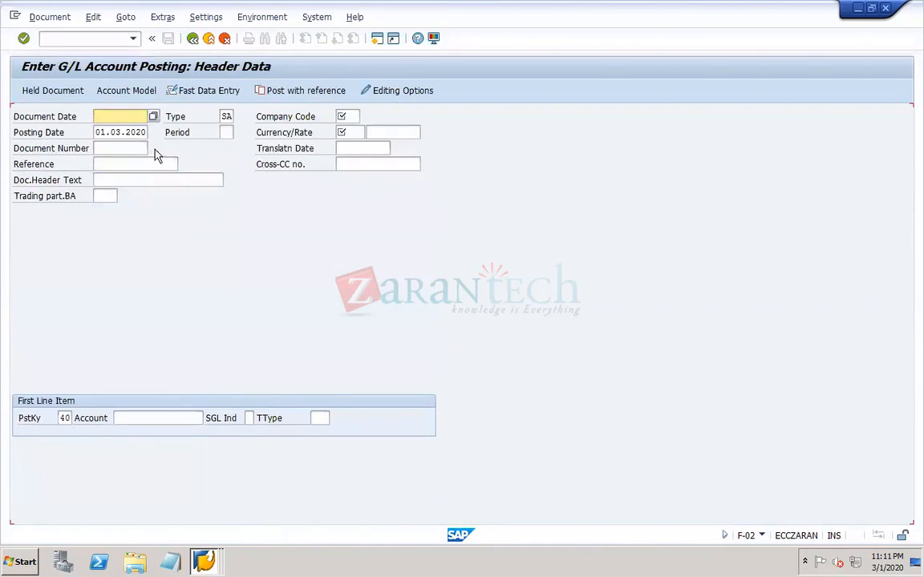
click(97, 181)
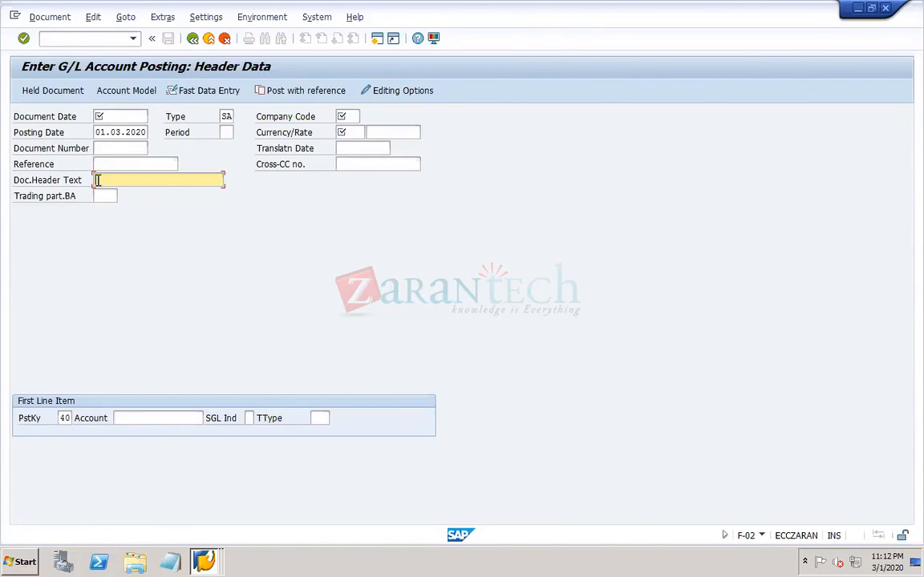
- Compare the required-entry settings of document type SA with the header fields of the F-02 posting session
click(206, 563)
click(184, 510)
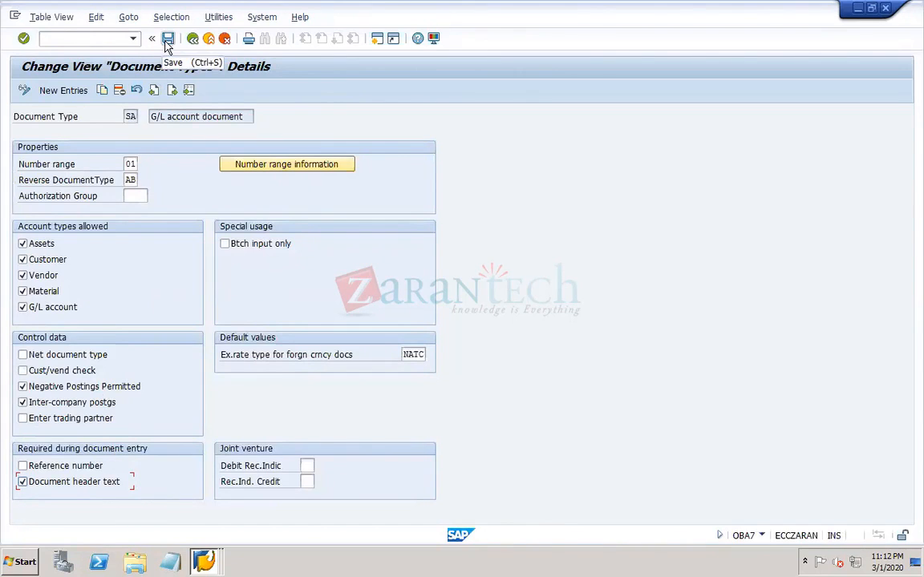
click(208, 563)
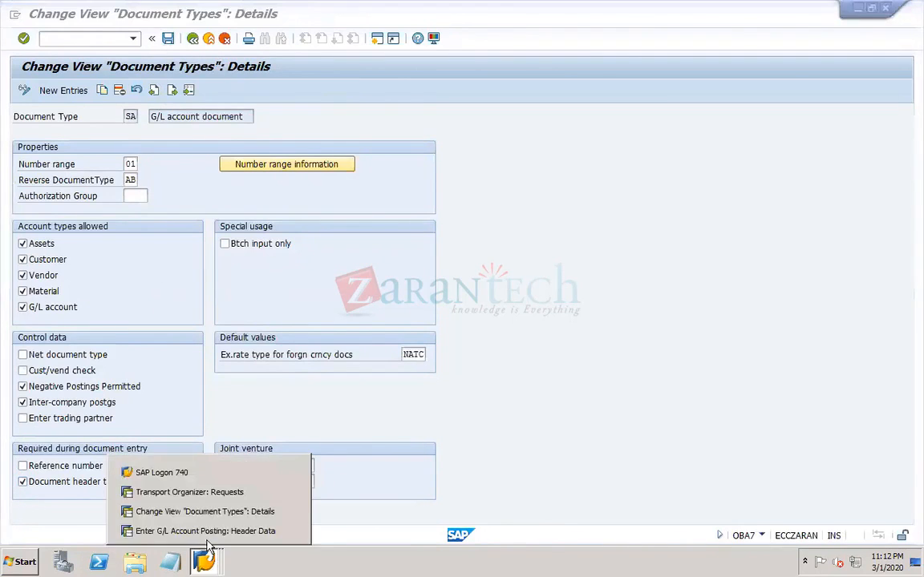
click(201, 531)
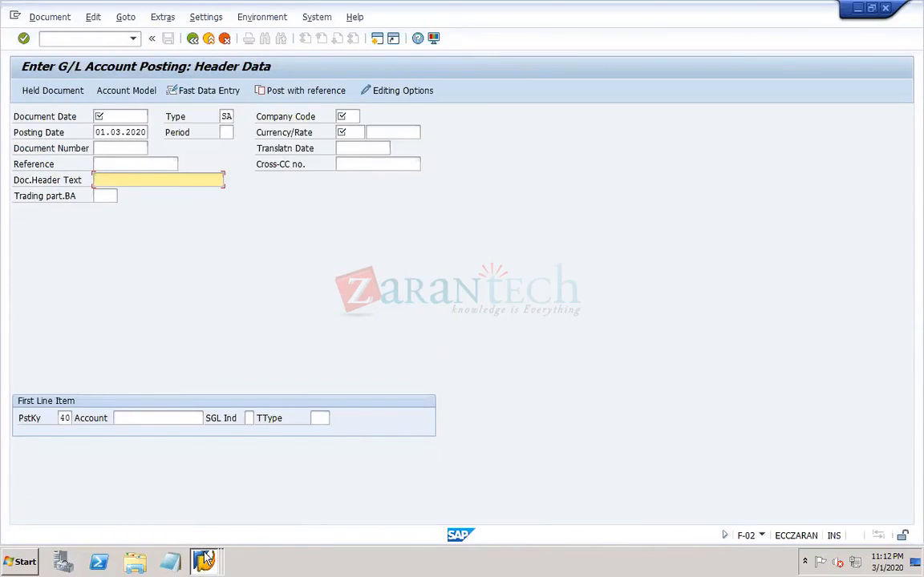
click(204, 564)
click(184, 511)
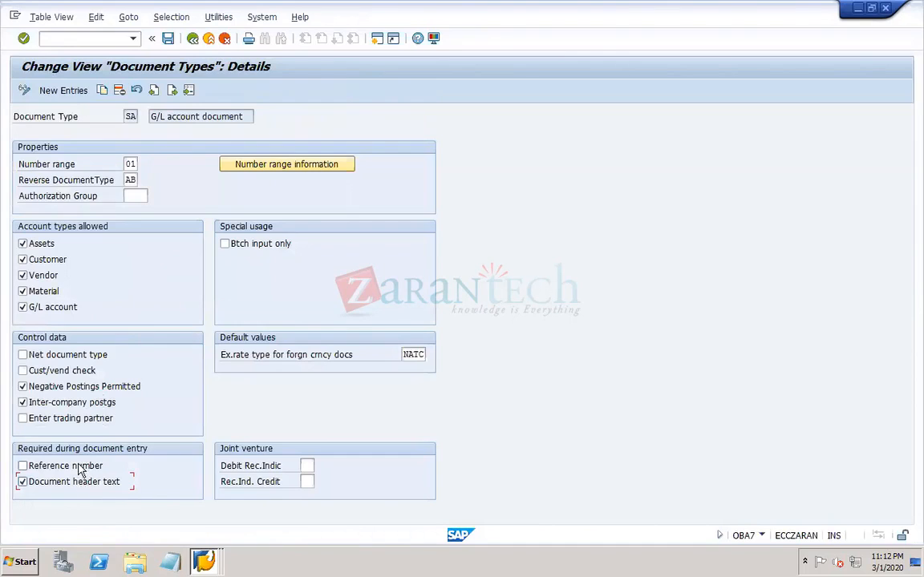
click(206, 560)
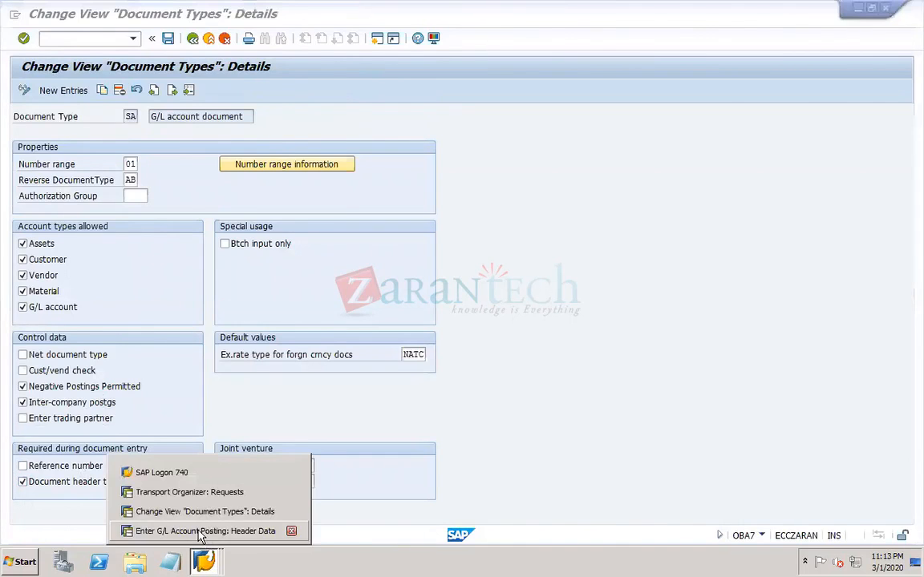
click(182, 531)
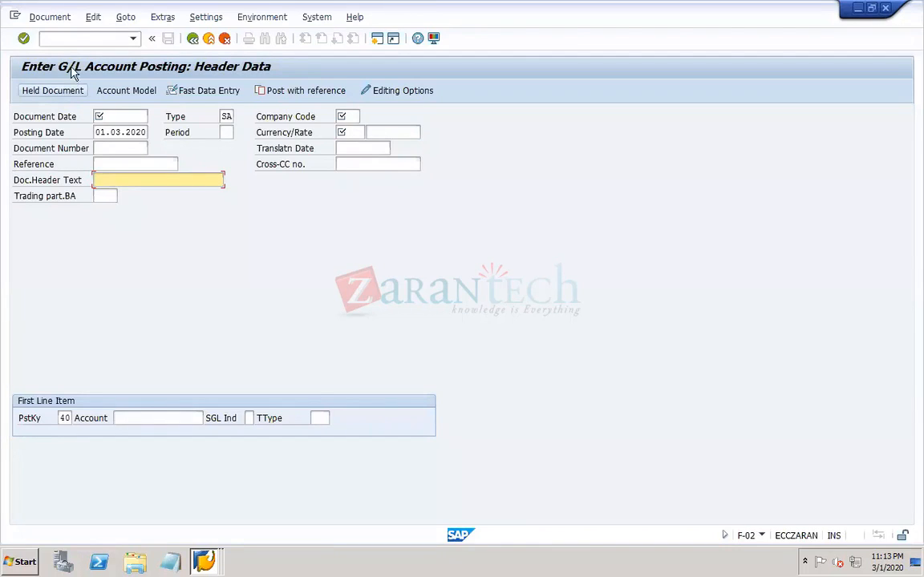
- Fill the posting header with document date and posting date 01.01.2020, company code NAT2 and currency USD
click(63, 37)
text(/)
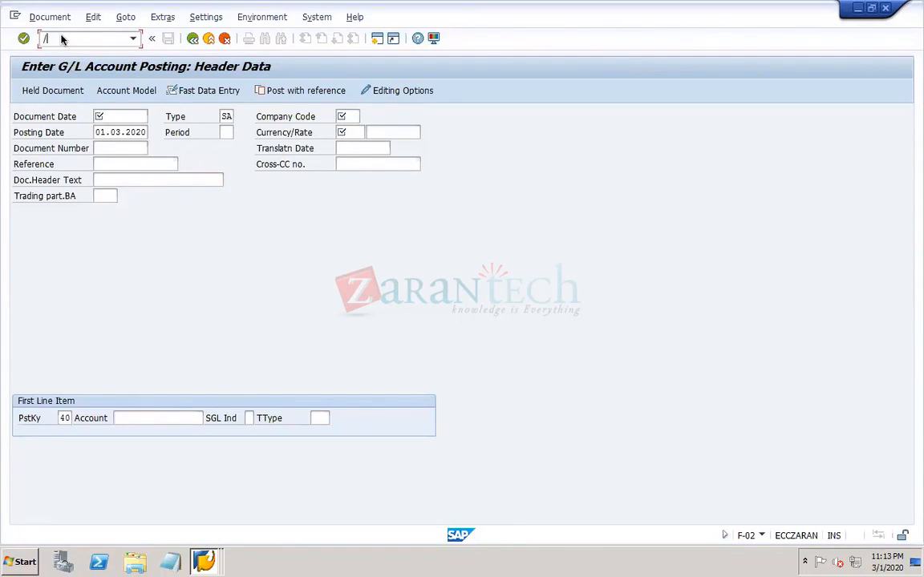
click(125, 117)
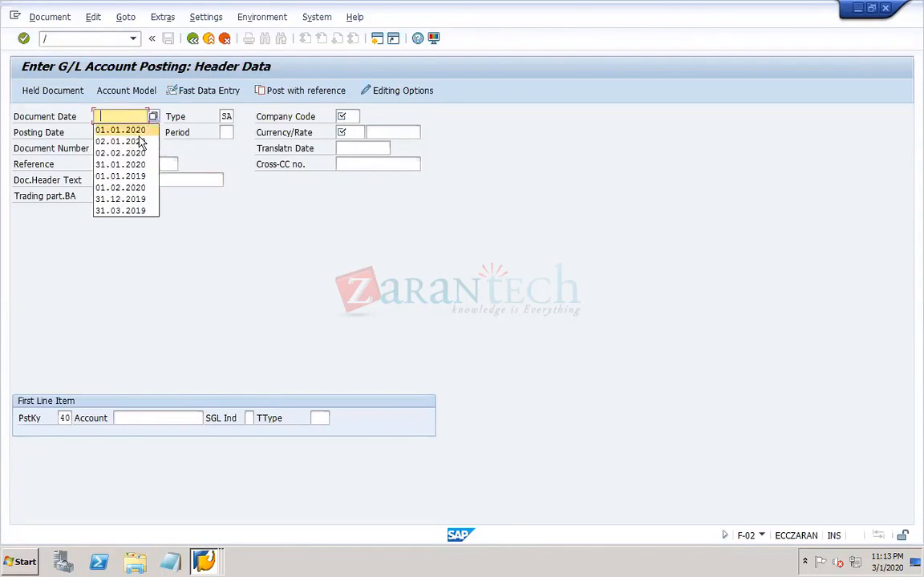
click(120, 130)
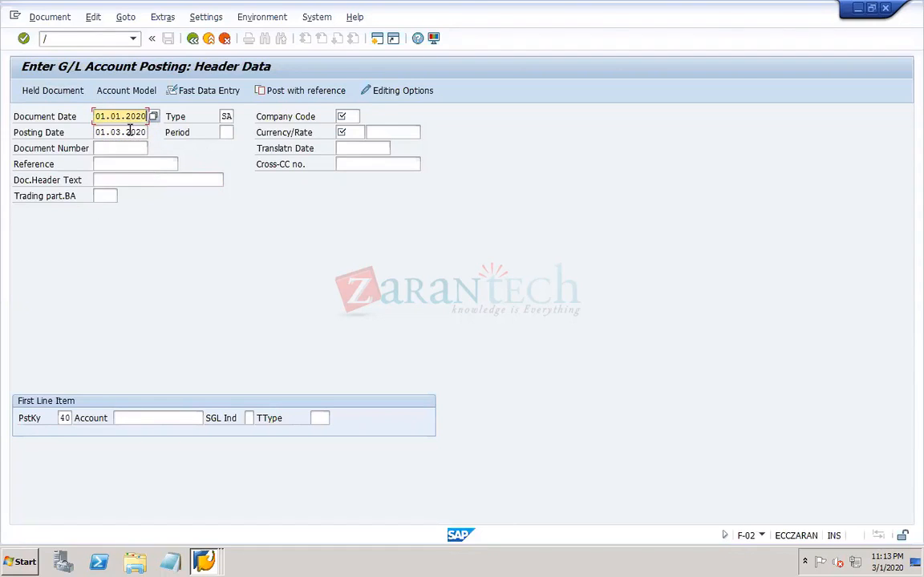
key(Tab)
key(Tab)
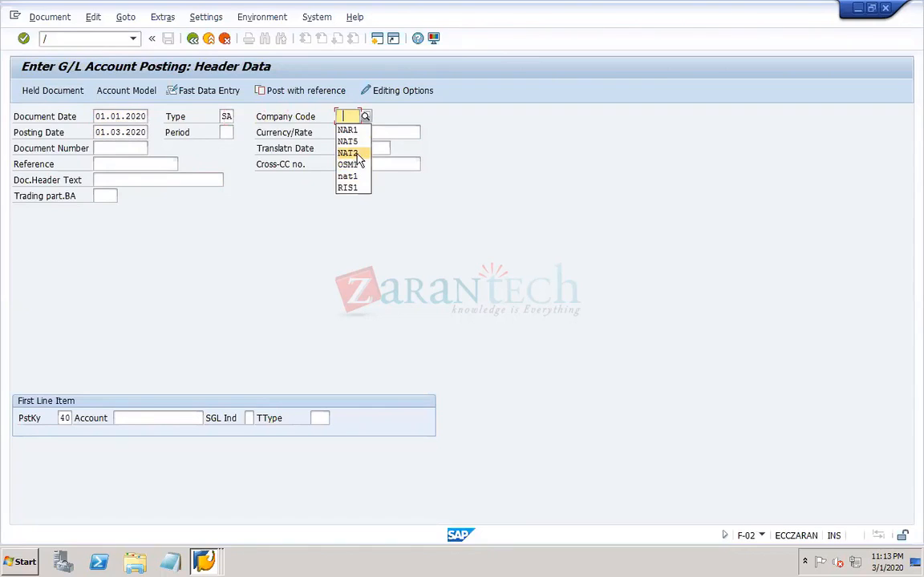
click(353, 153)
key(Tab)
key(Delete)
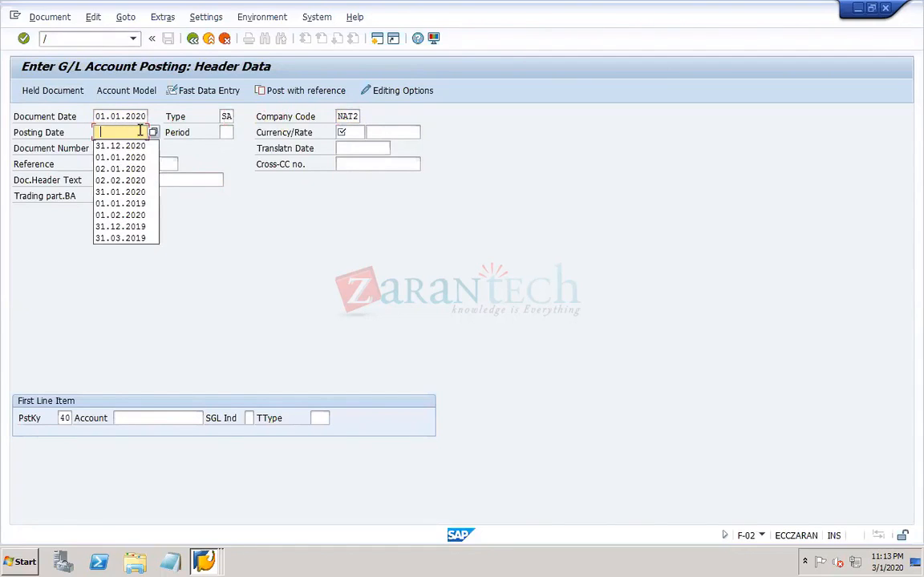
click(128, 158)
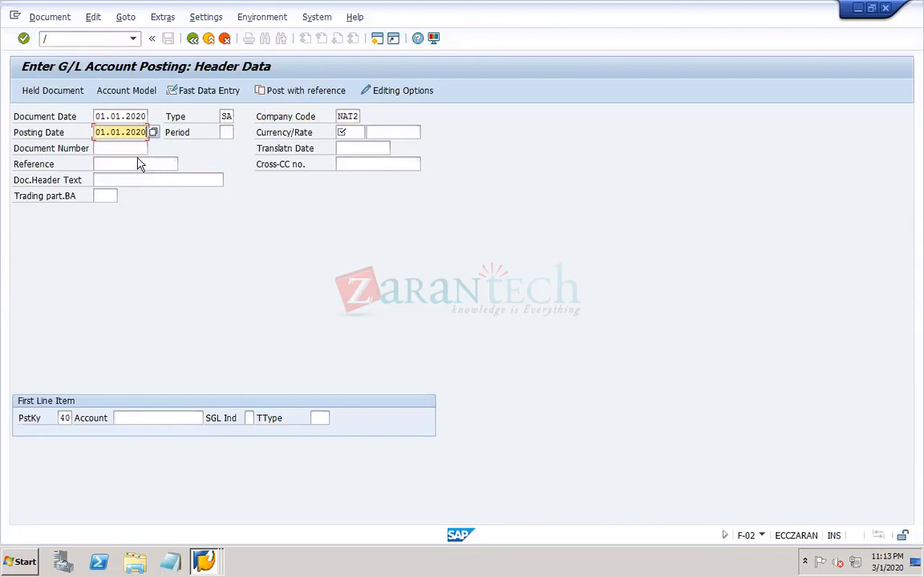
click(348, 132)
text(USD)
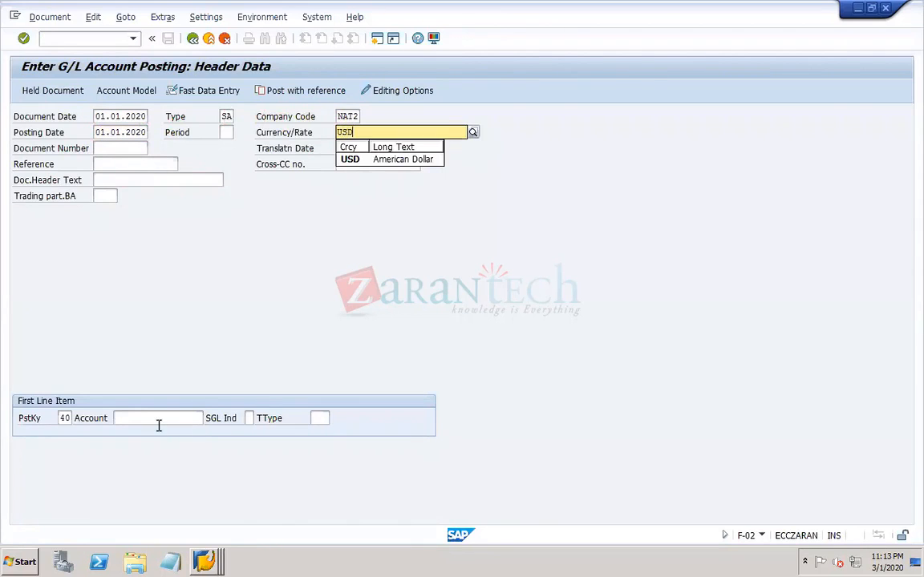
- Enter the first line item as a debit of 1000 USD to G/L account 40000 with the text "invoice"
click(158, 418)
text(40000)
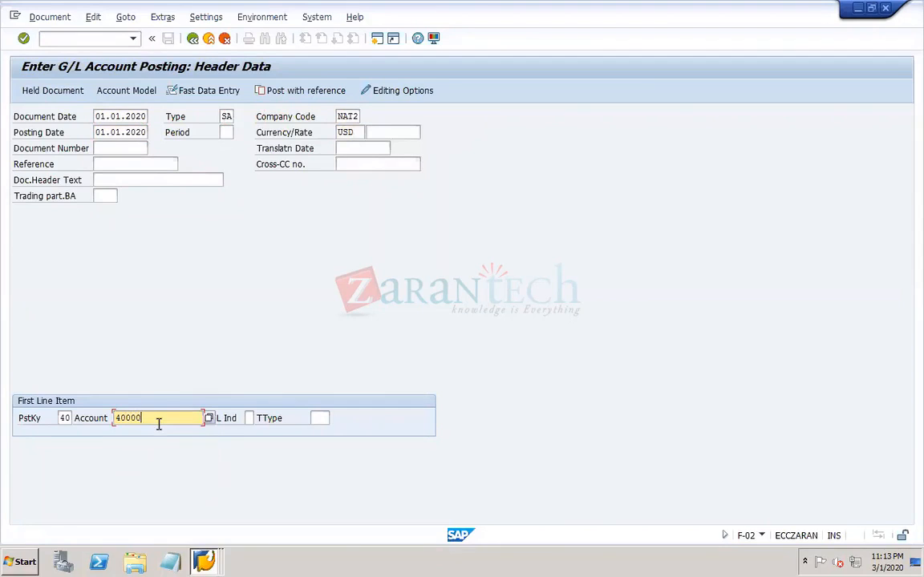
key(Return)
text(10000)
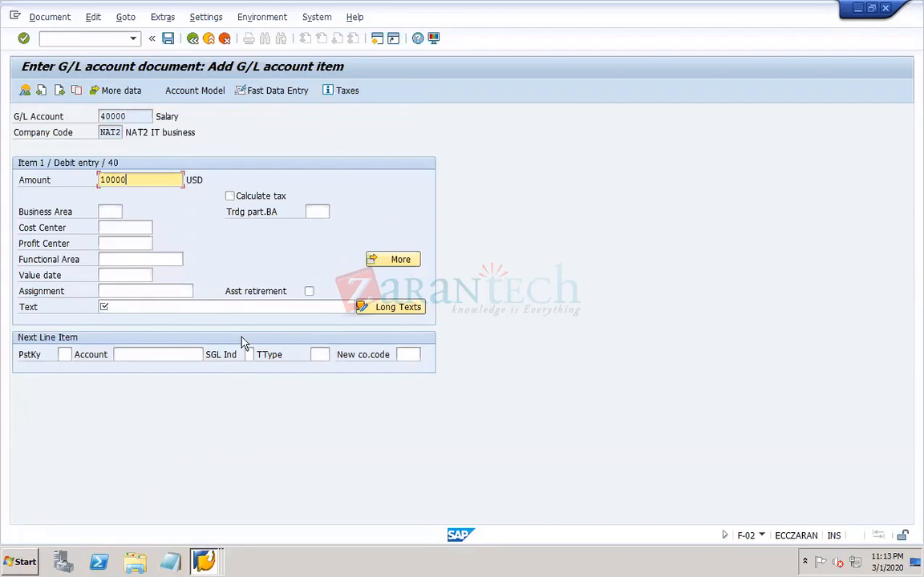
key(BackSpace)
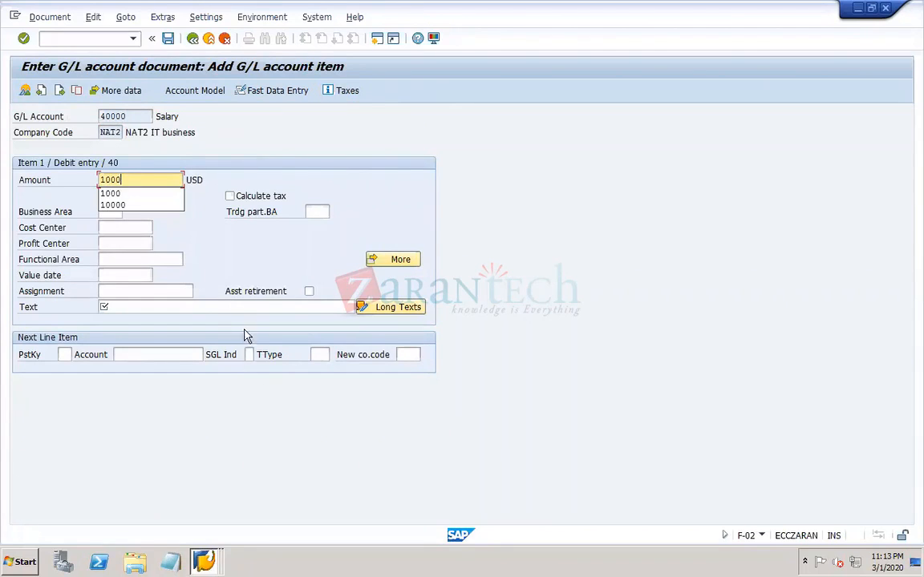
click(217, 307)
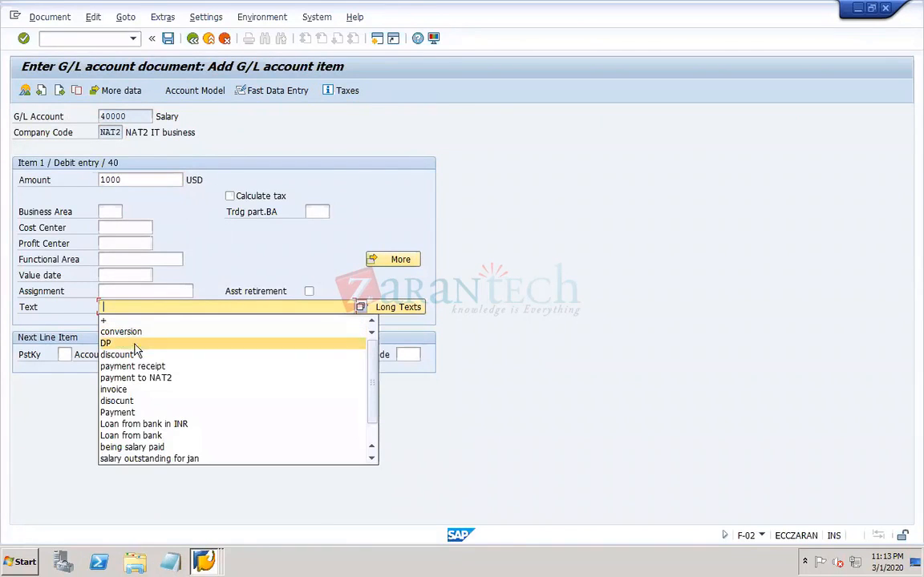
click(114, 390)
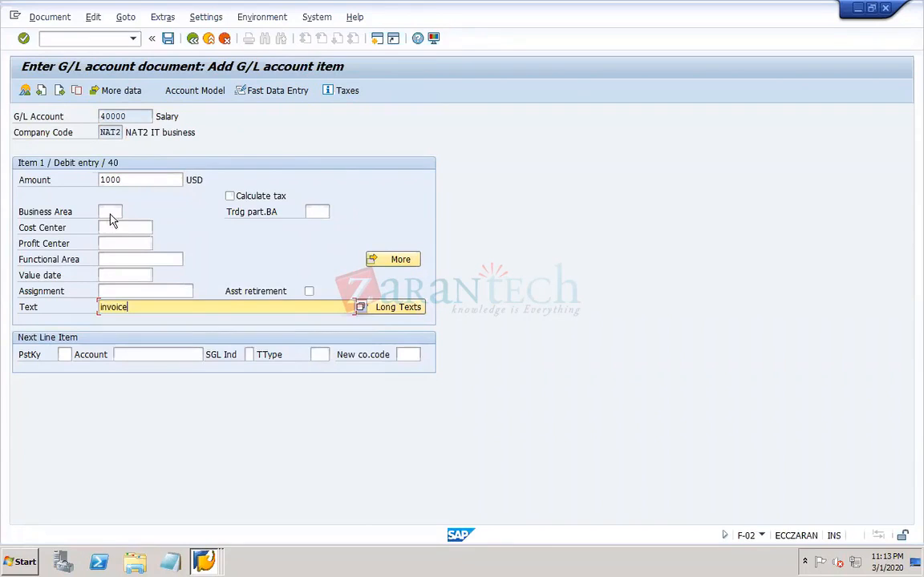
- Simulate the G/L document to bring up its overview
click(50, 17)
click(84, 82)
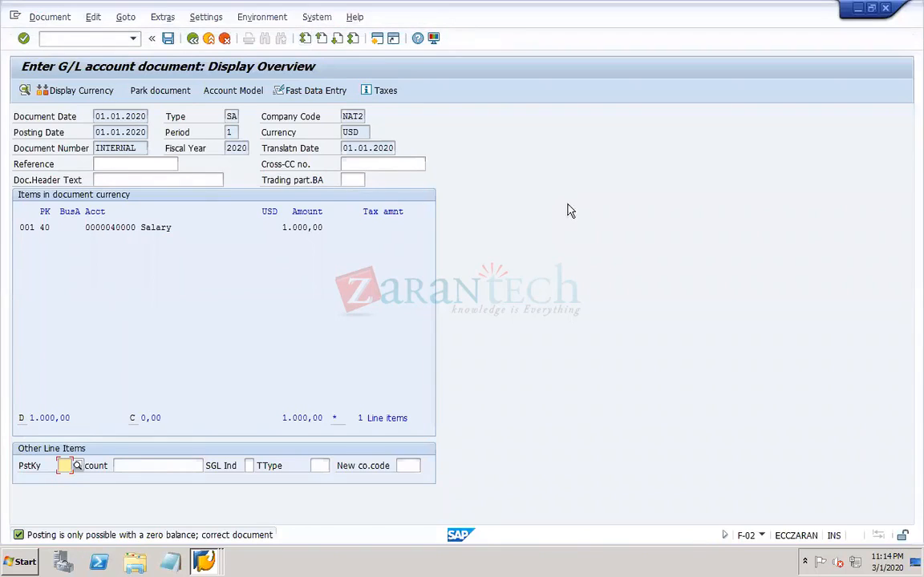
mouse_move(650, 567)
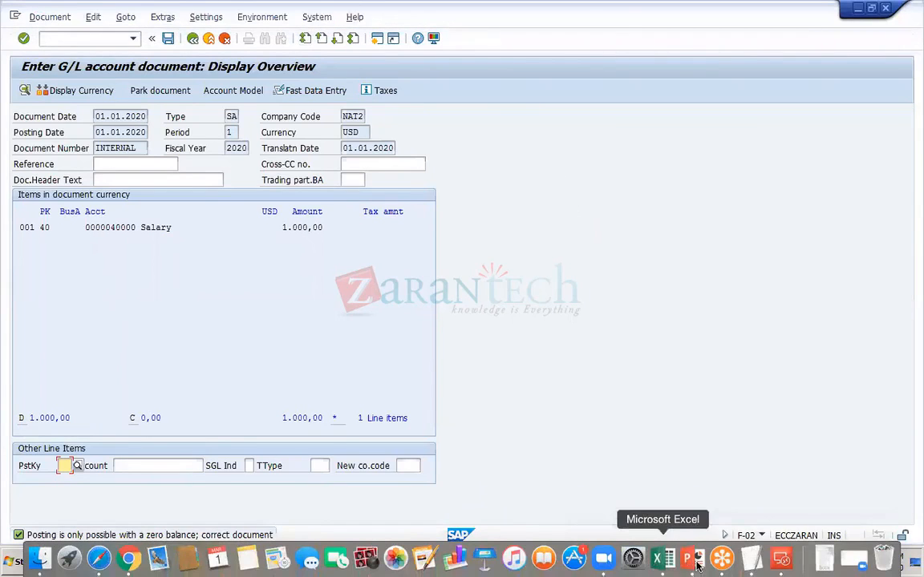